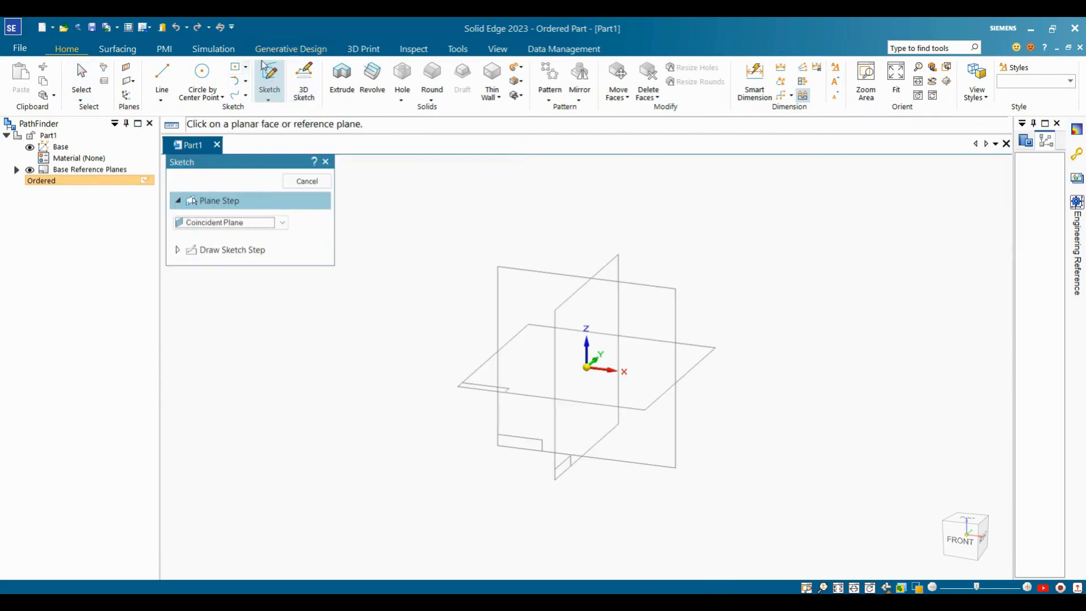
Start a sketch on the Front (xz) reference plane and preview the Circle options.
click(540, 273)
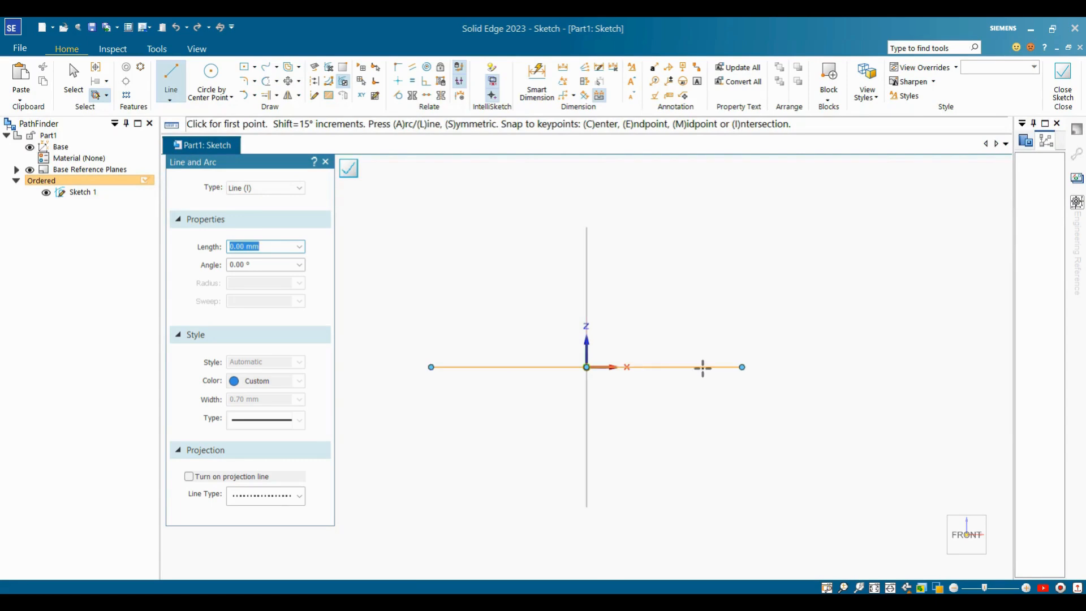
key(Escape)
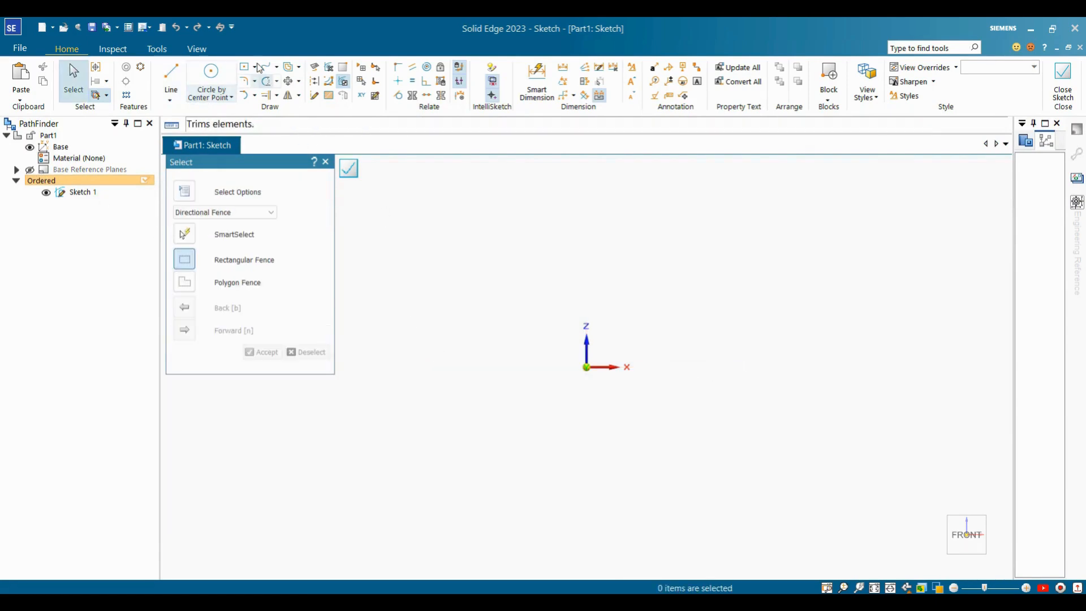
click(232, 98)
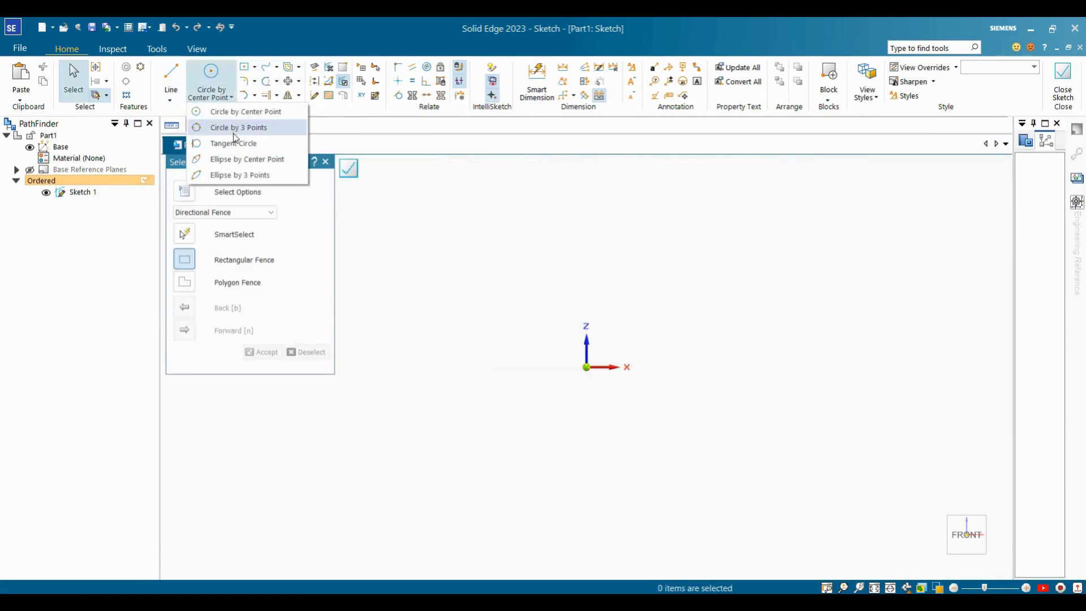
click(412, 203)
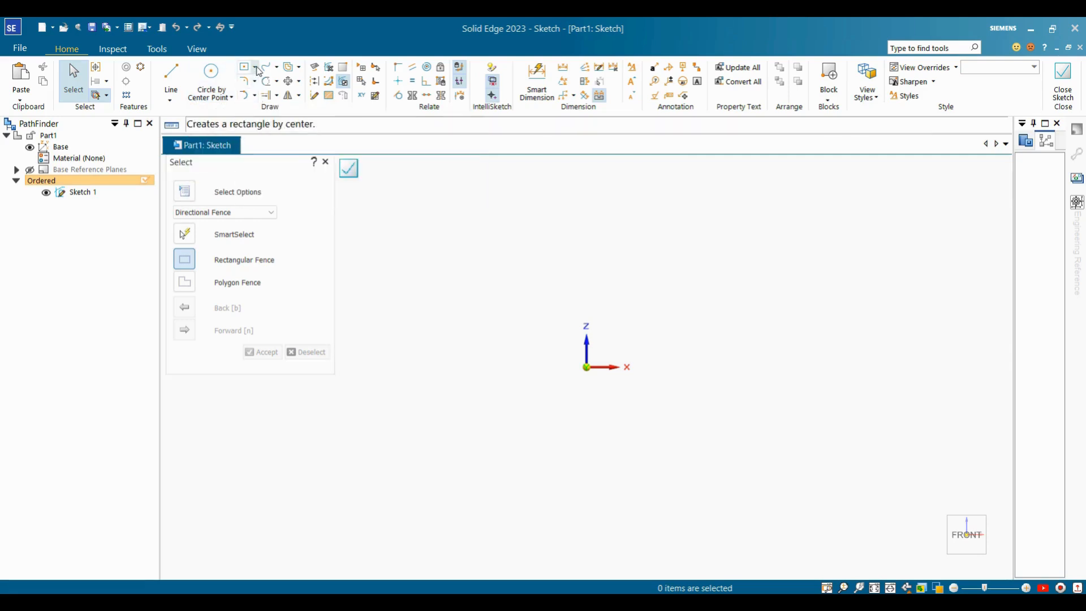
Browse the Rectangle and Fillet dropdowns and pick Rectangle by Center.
click(255, 67)
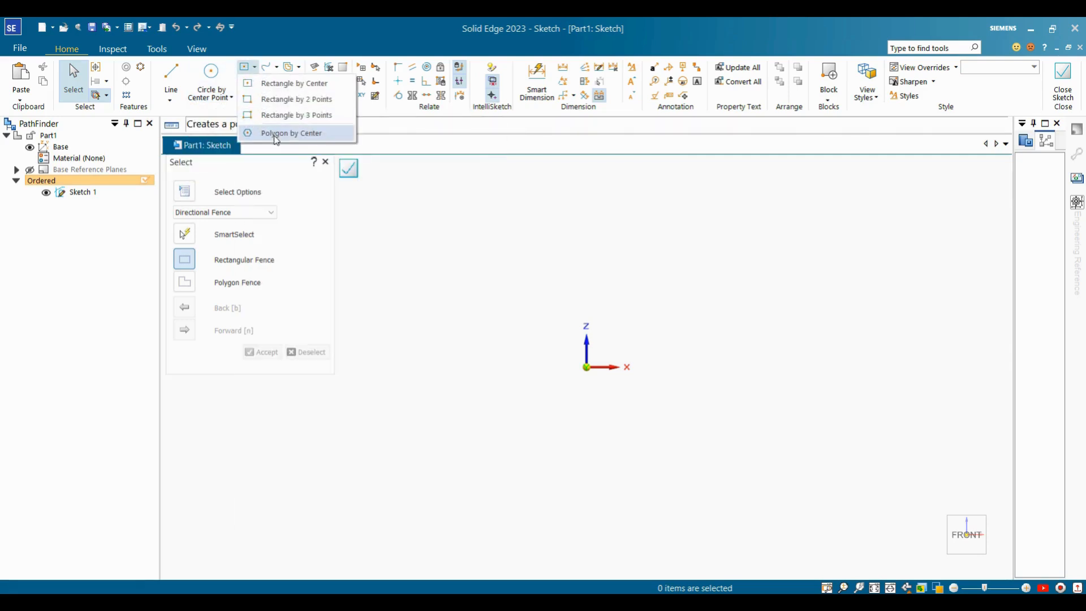
click(443, 219)
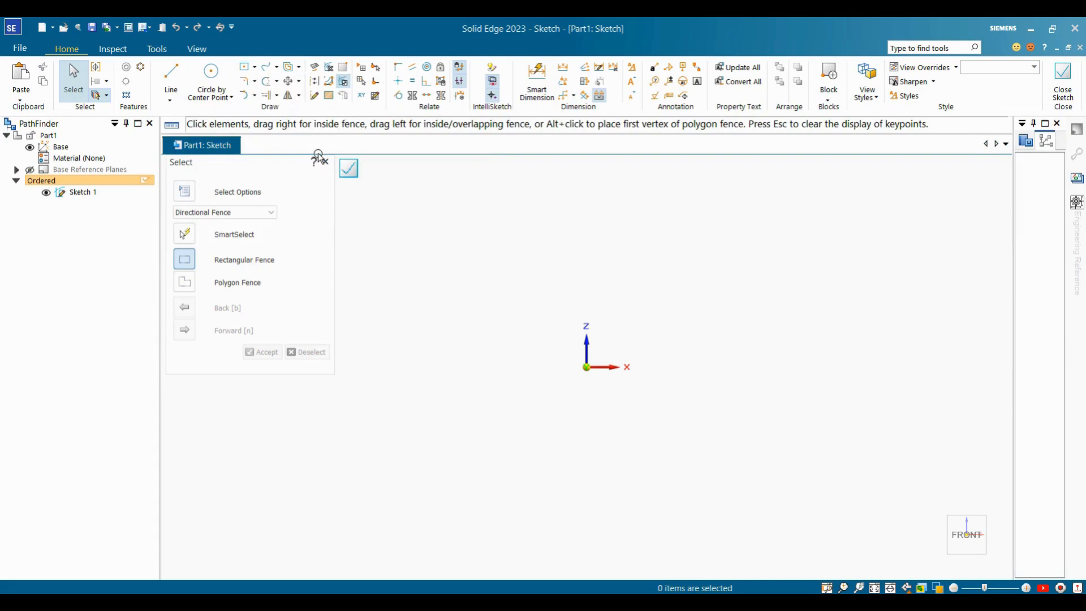
click(255, 81)
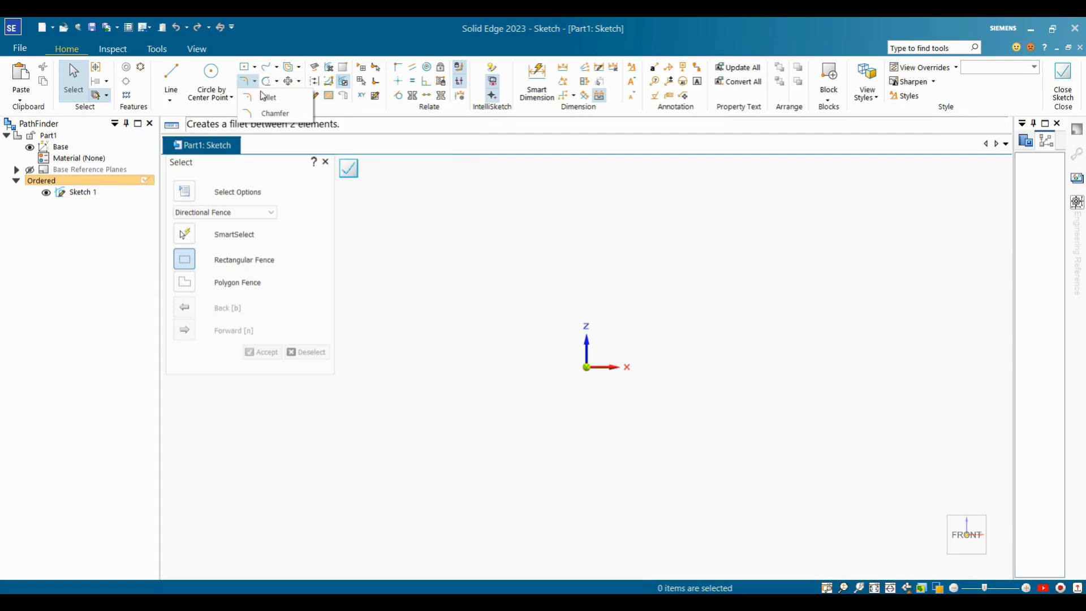
click(425, 218)
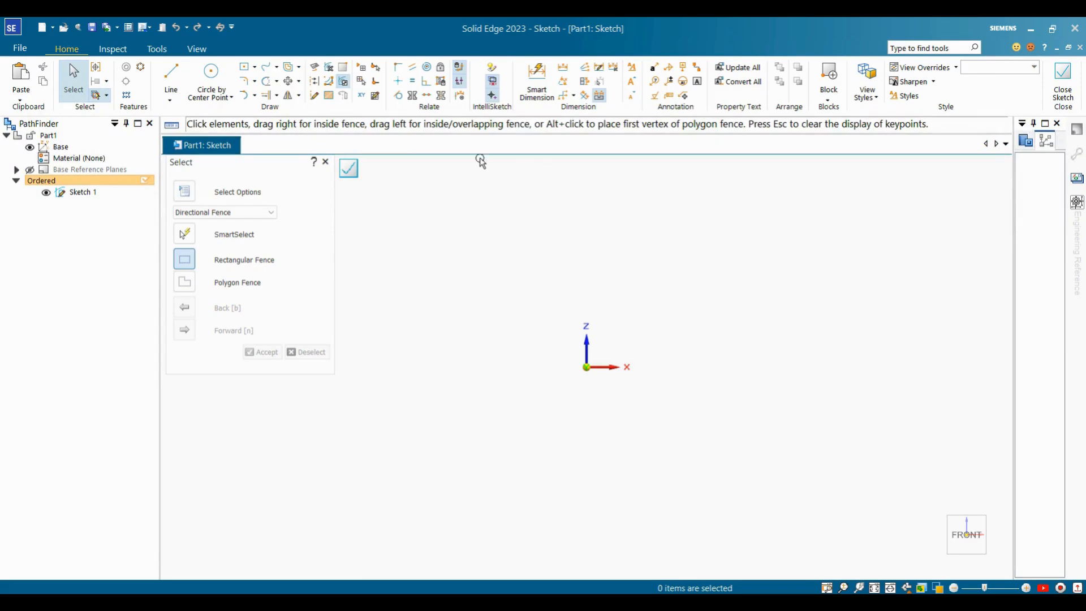
click(255, 67)
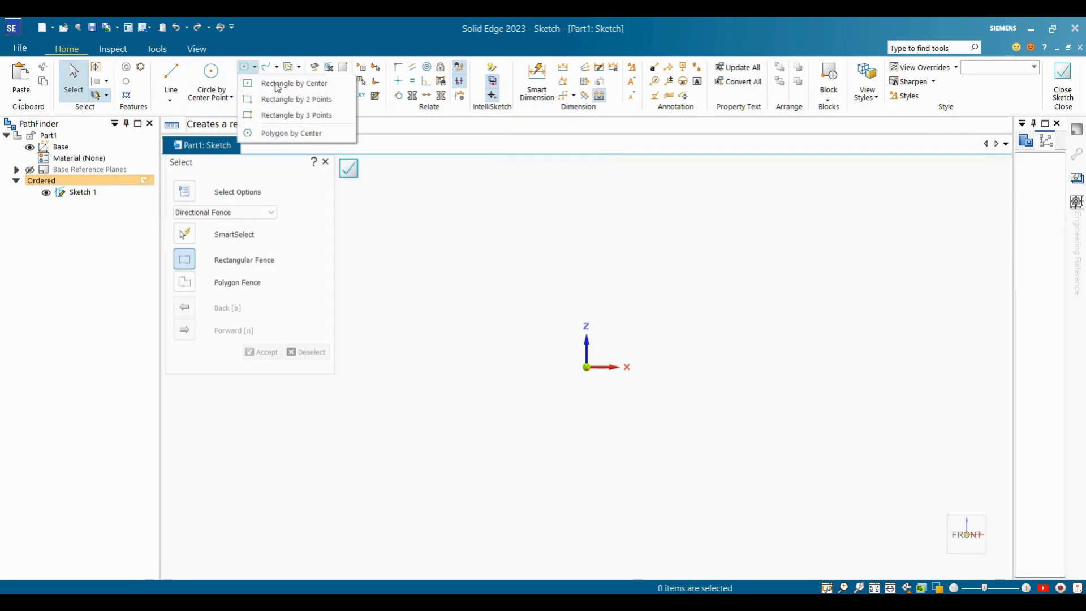
click(306, 84)
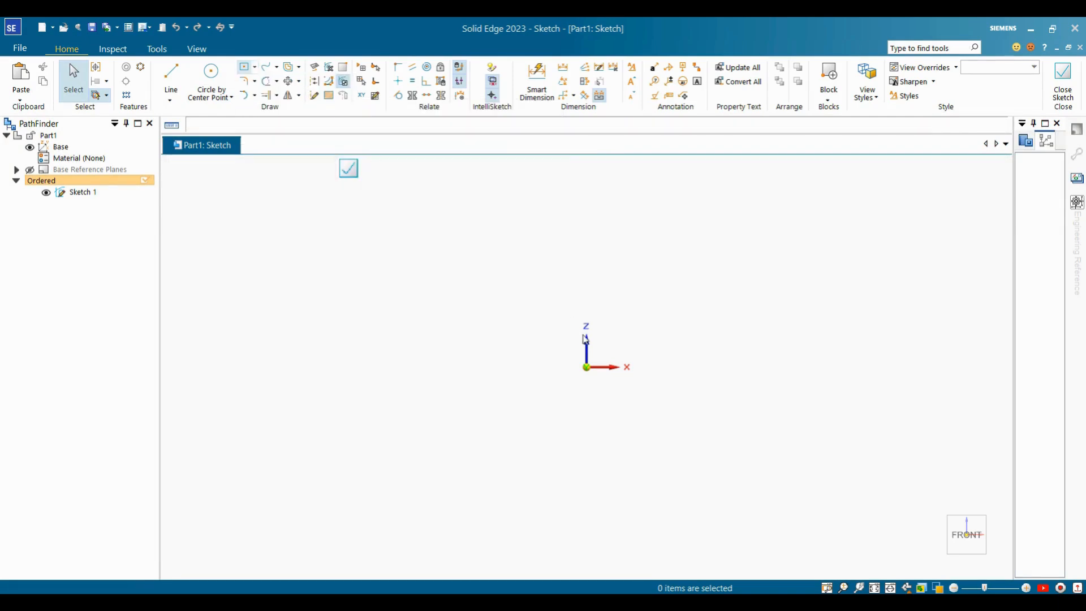
Draw a rectangle centred on the sketch origin.
click(586, 367)
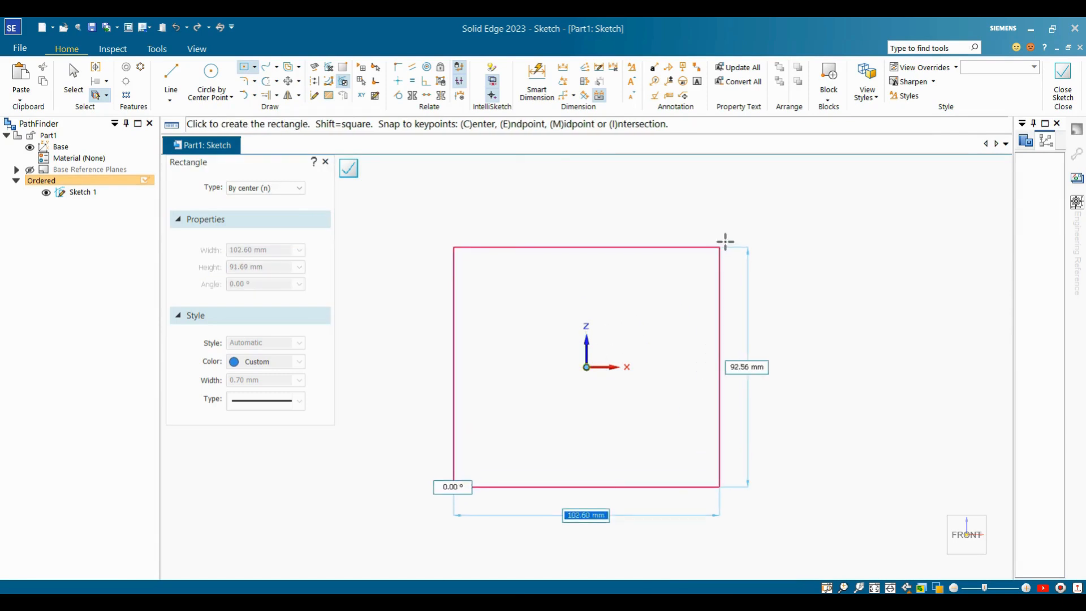
click(749, 238)
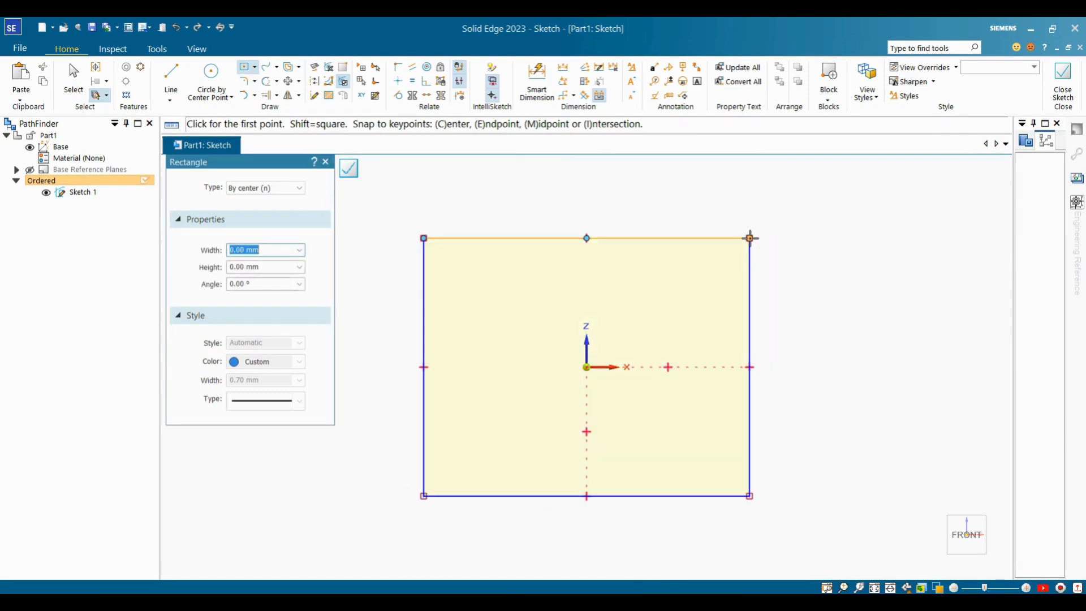
key(Escape)
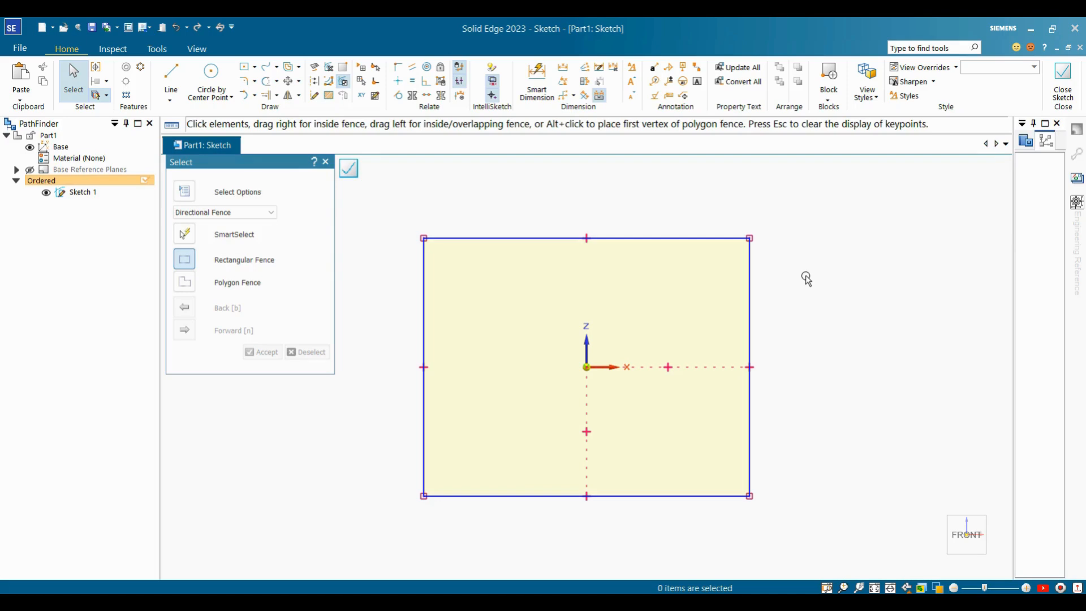
Trial Smart Dimension and a top-left corner fillet, then undo them both.
click(537, 82)
click(423, 255)
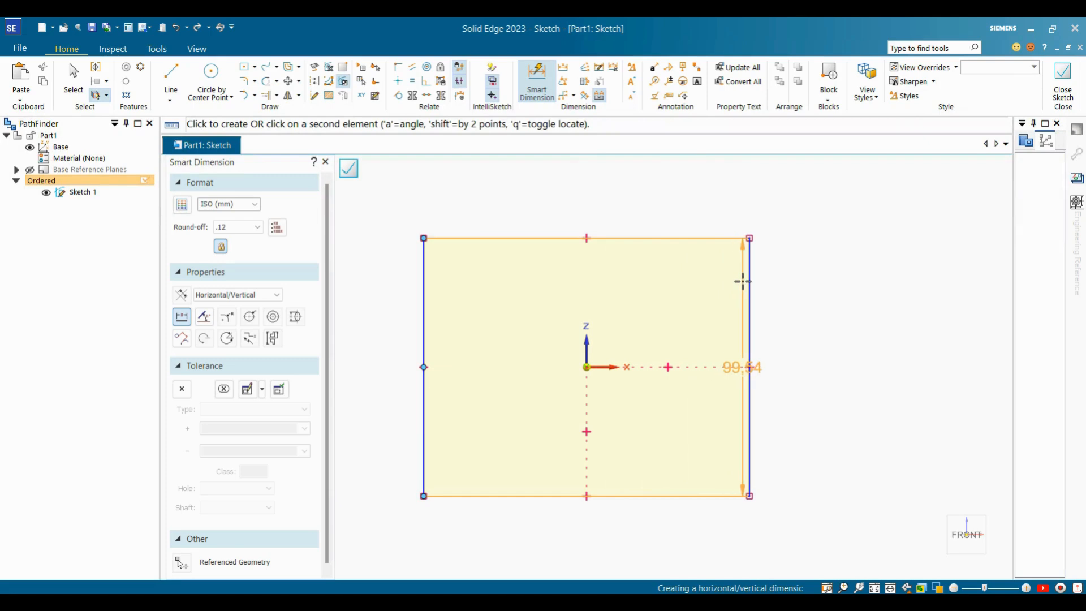
key(Escape)
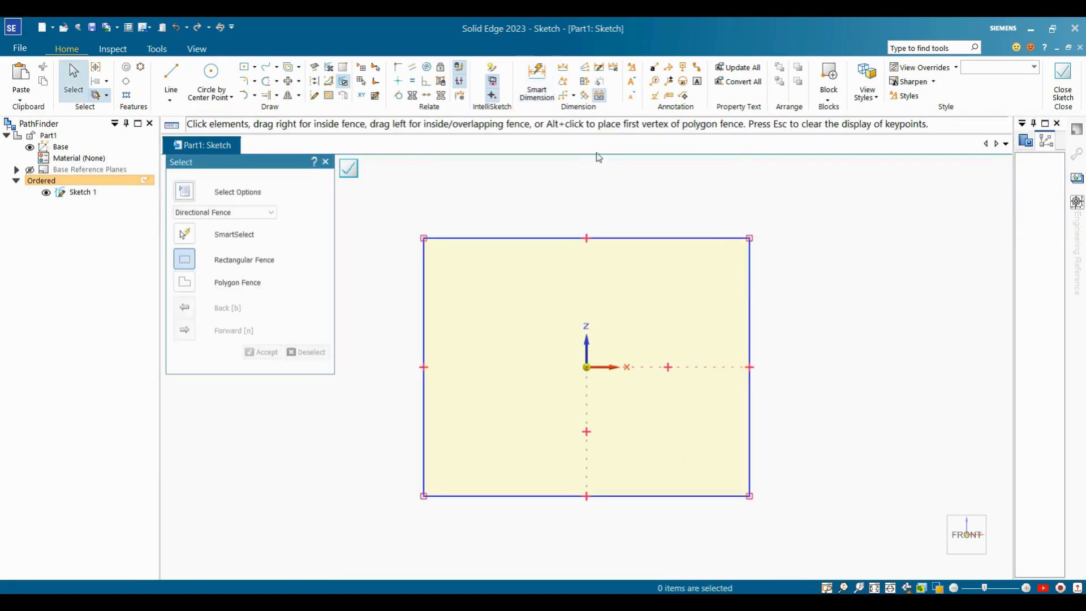
click(536, 82)
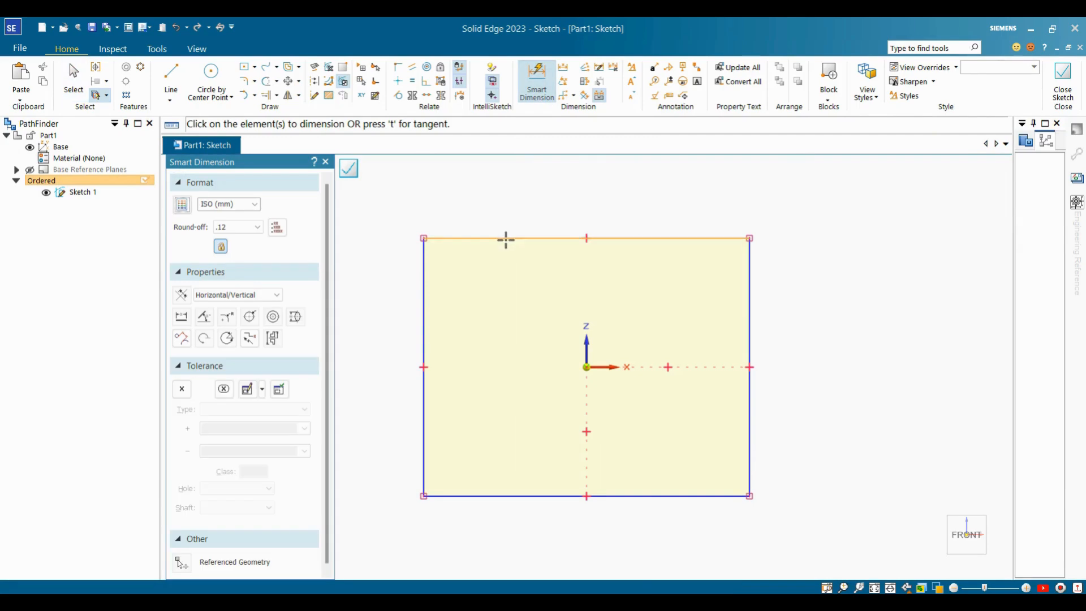
click(505, 239)
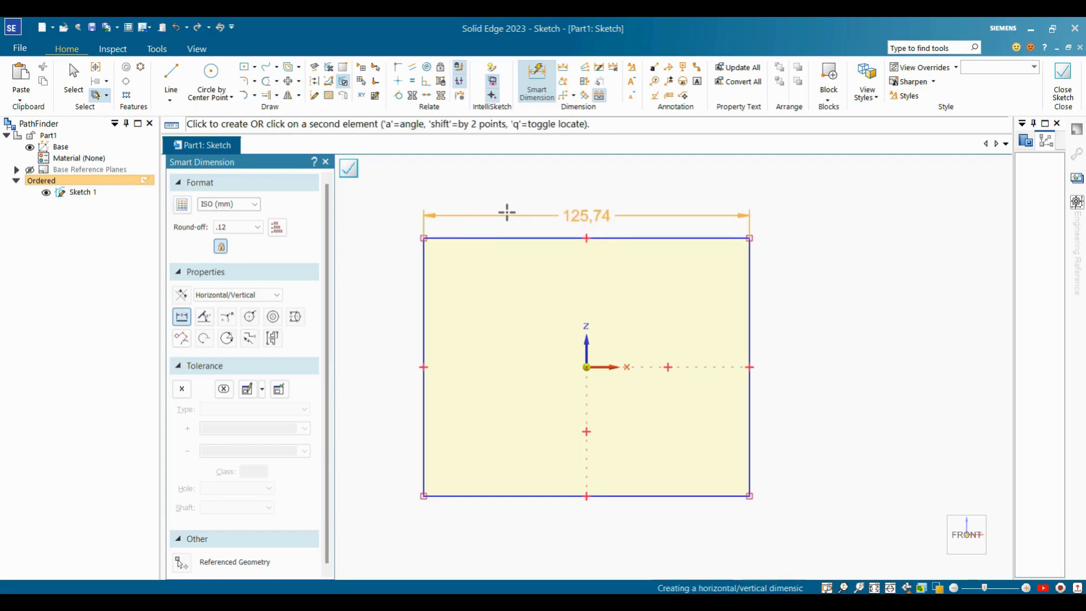
scroll(749, 344, down, 2)
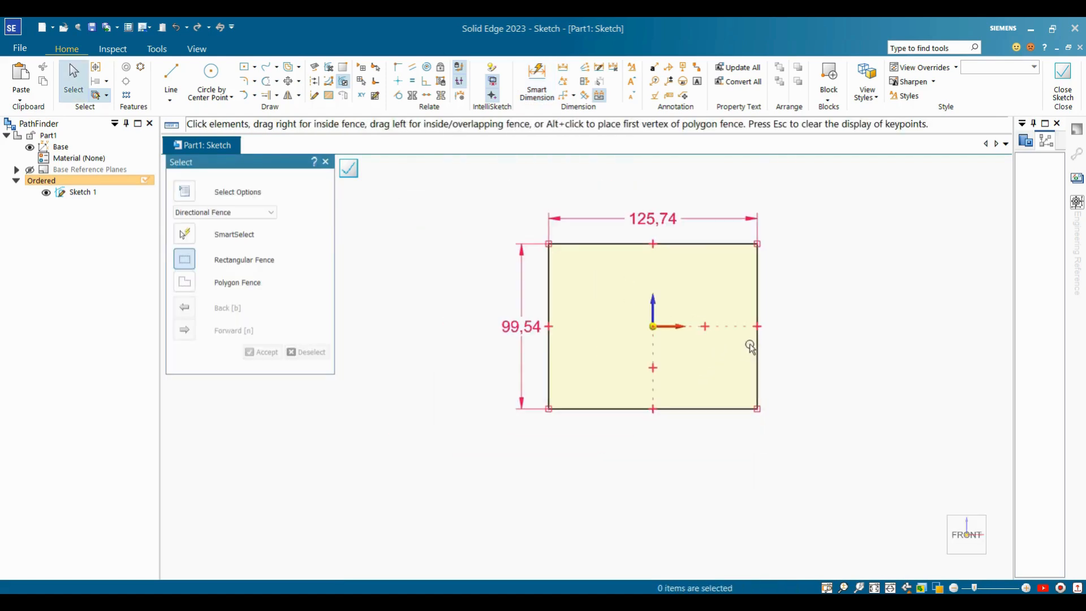
scroll(708, 265, up, 1)
scroll(709, 266, up, 1)
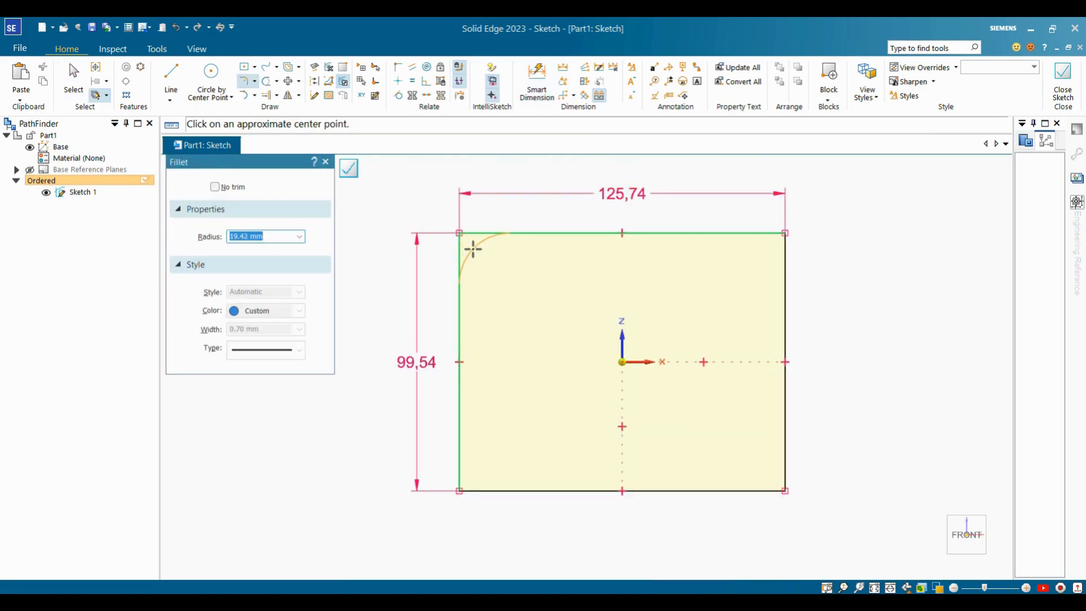
click(472, 249)
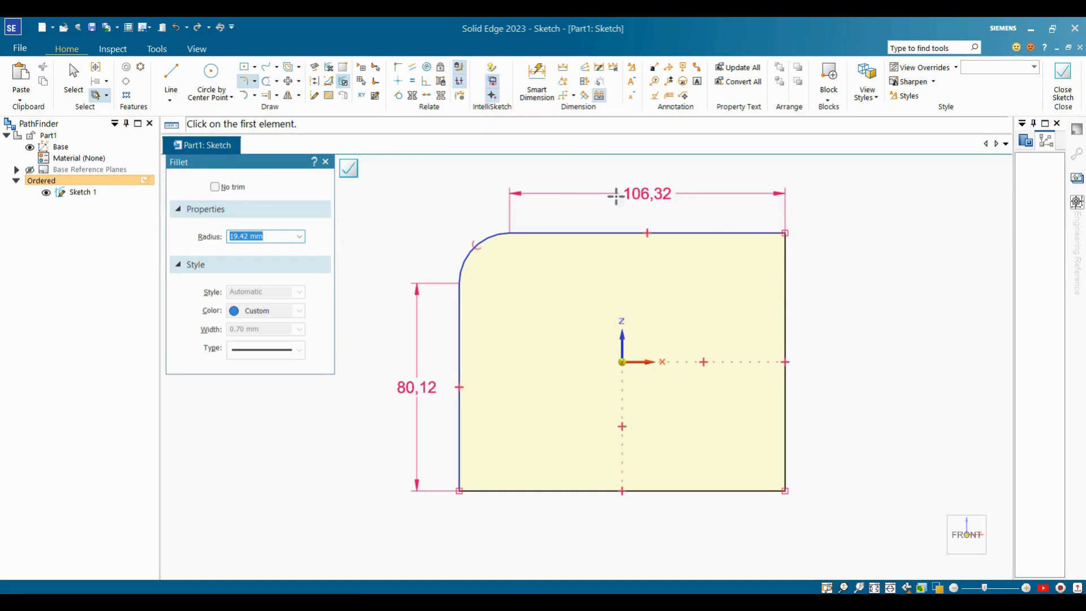
key(ctrl+z)
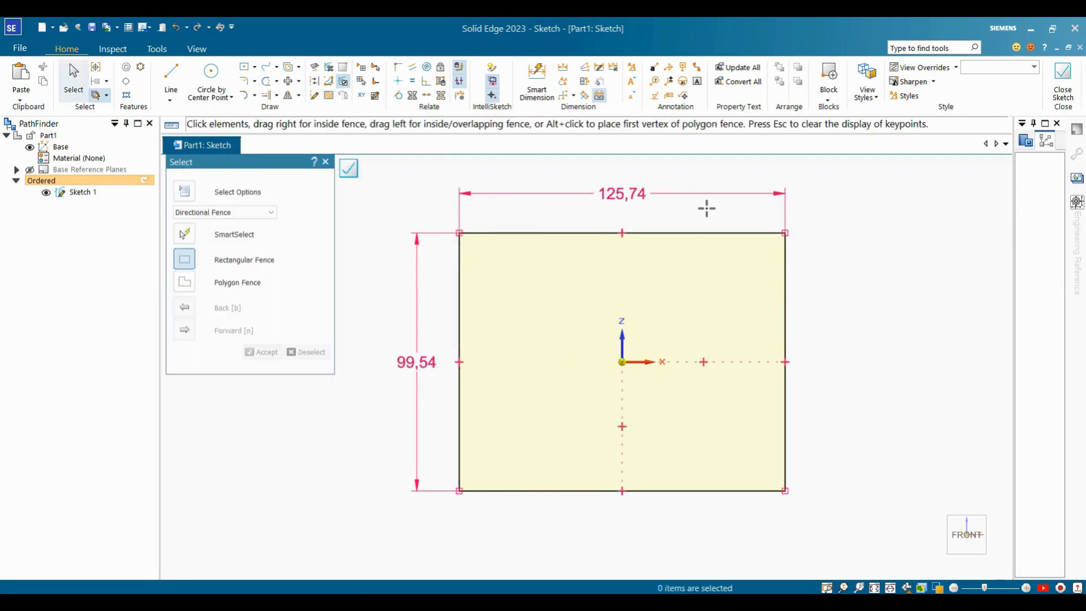
key(ctrl+z)
key(ctrl+z)
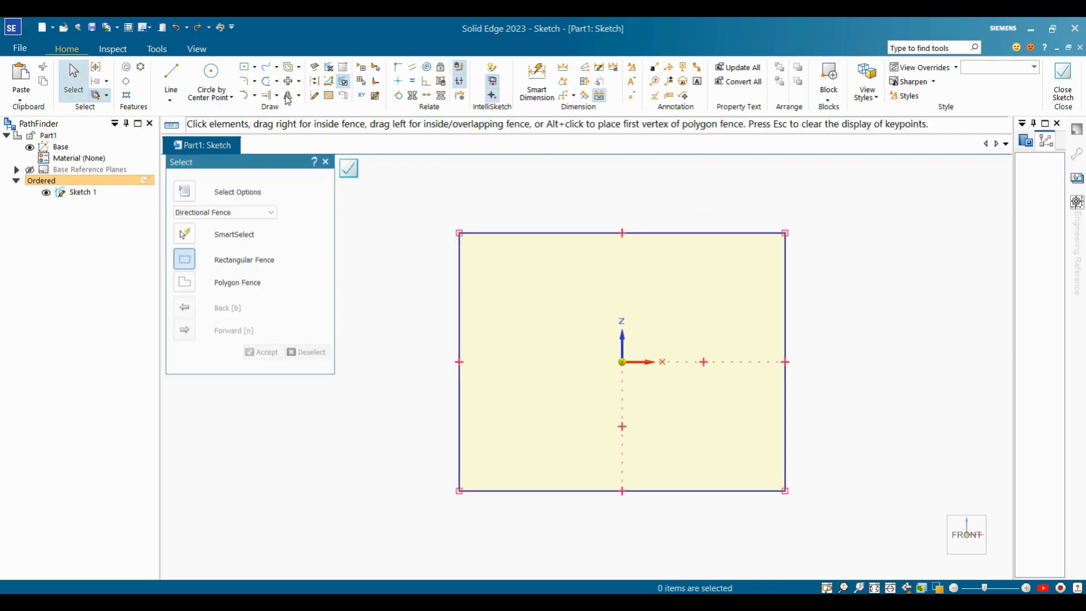
Dimension the rectangle's left-to-right width as 130 and top-to-bottom height as 100.
click(546, 87)
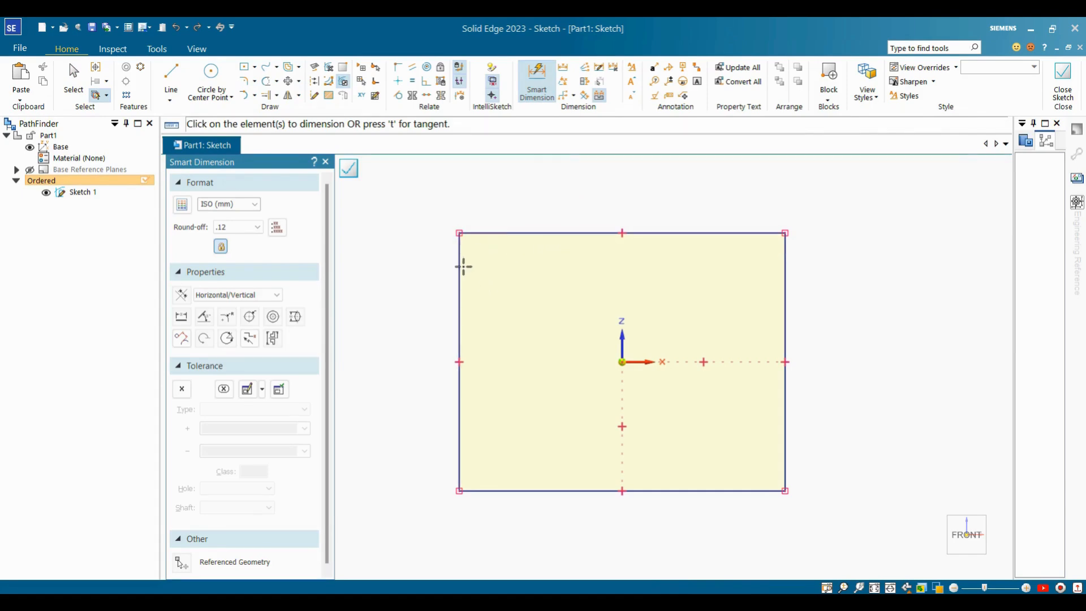
click(458, 265)
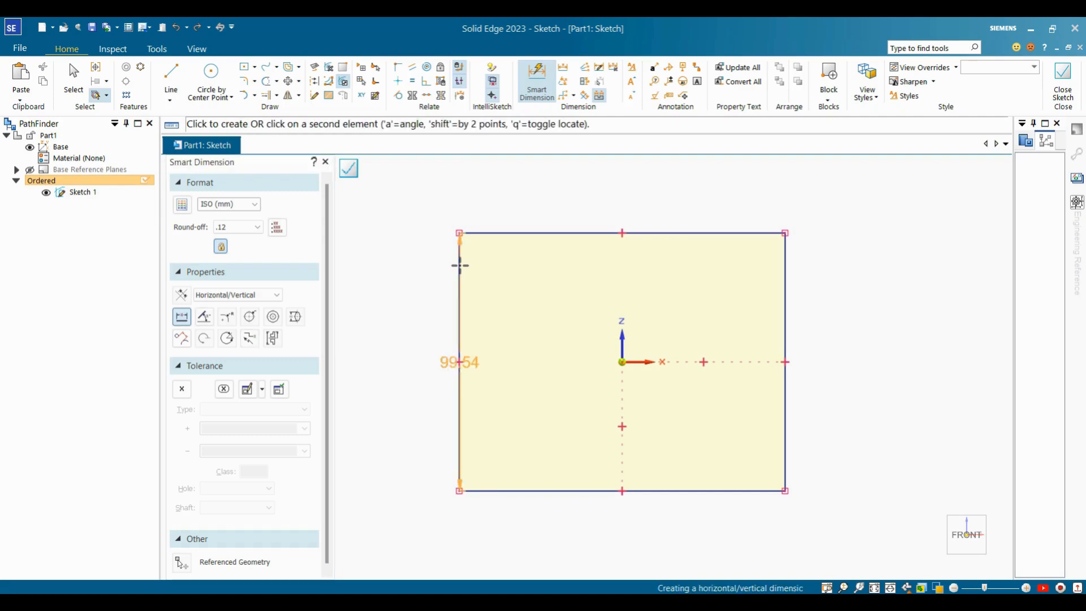
click(786, 275)
click(688, 189)
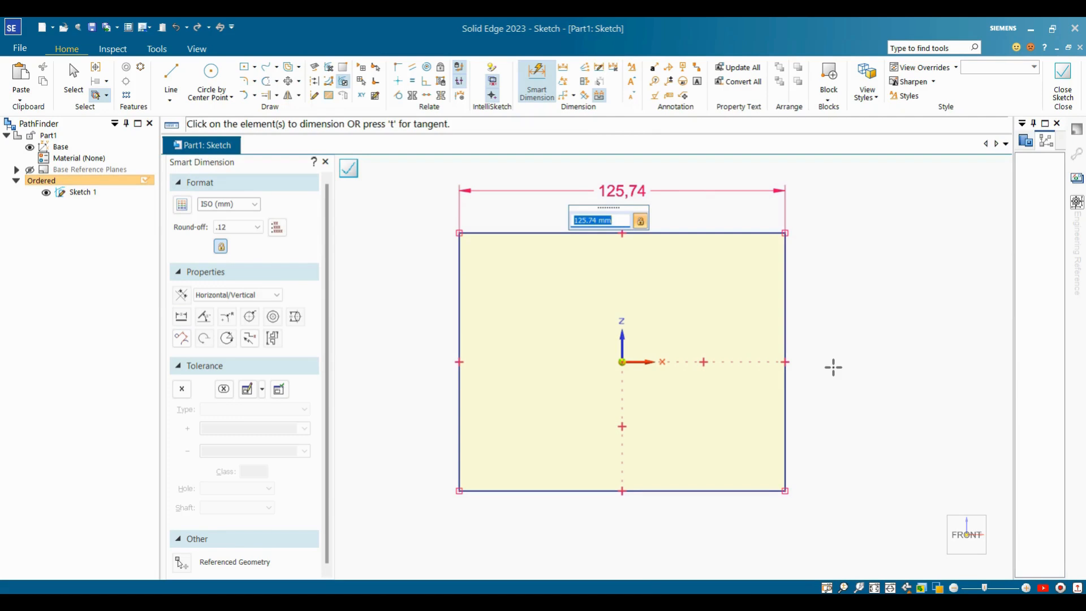
text(130)
key(Return)
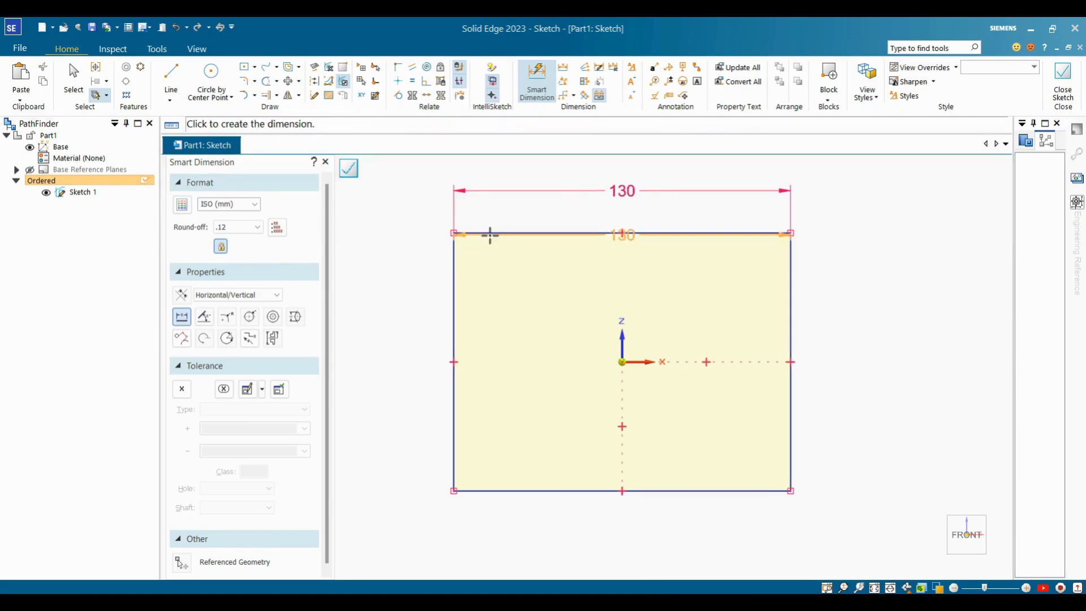
click(484, 233)
click(500, 492)
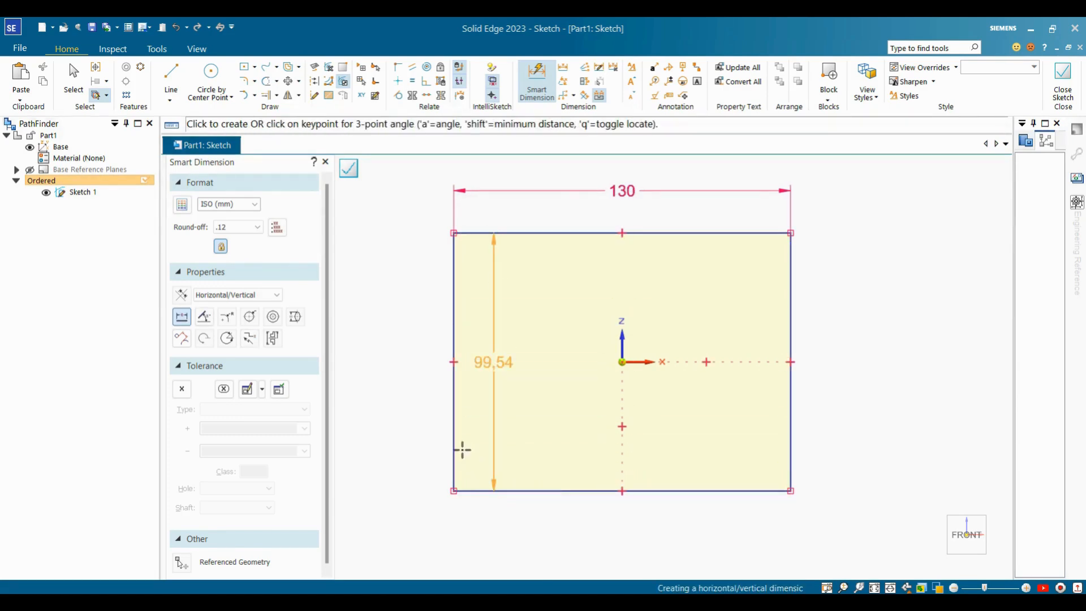
click(417, 383)
text(100)
key(Return)
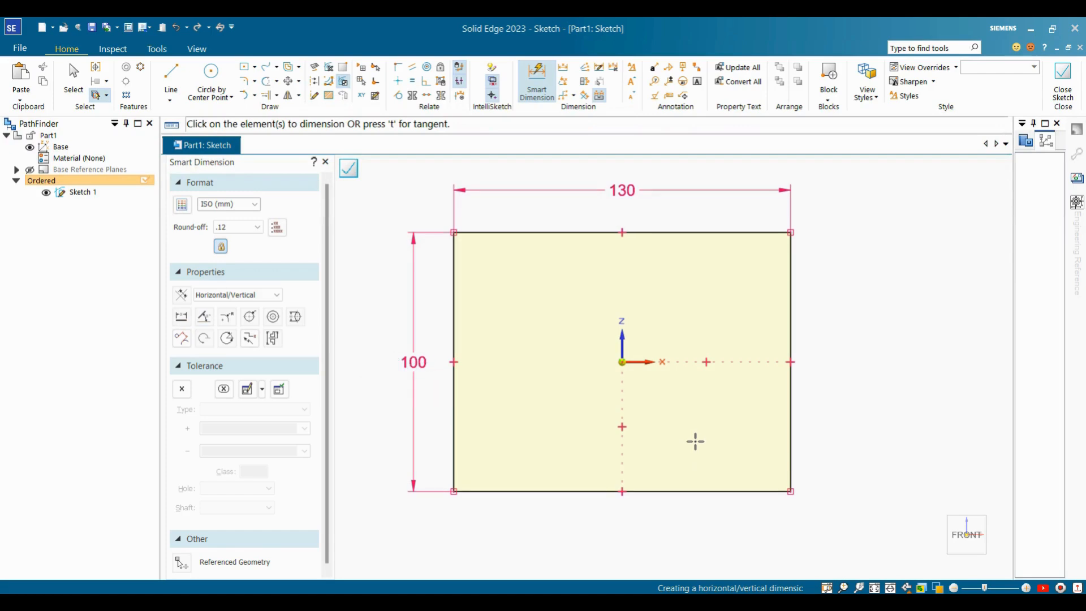
click(244, 82)
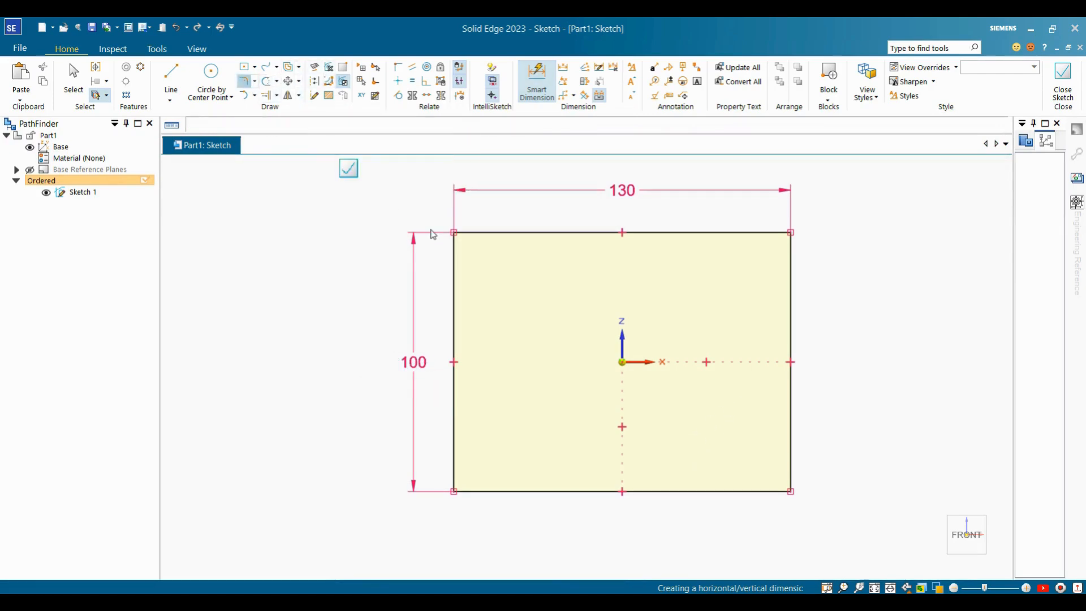
Fillet the rectangle's top-left corner.
click(462, 232)
click(453, 241)
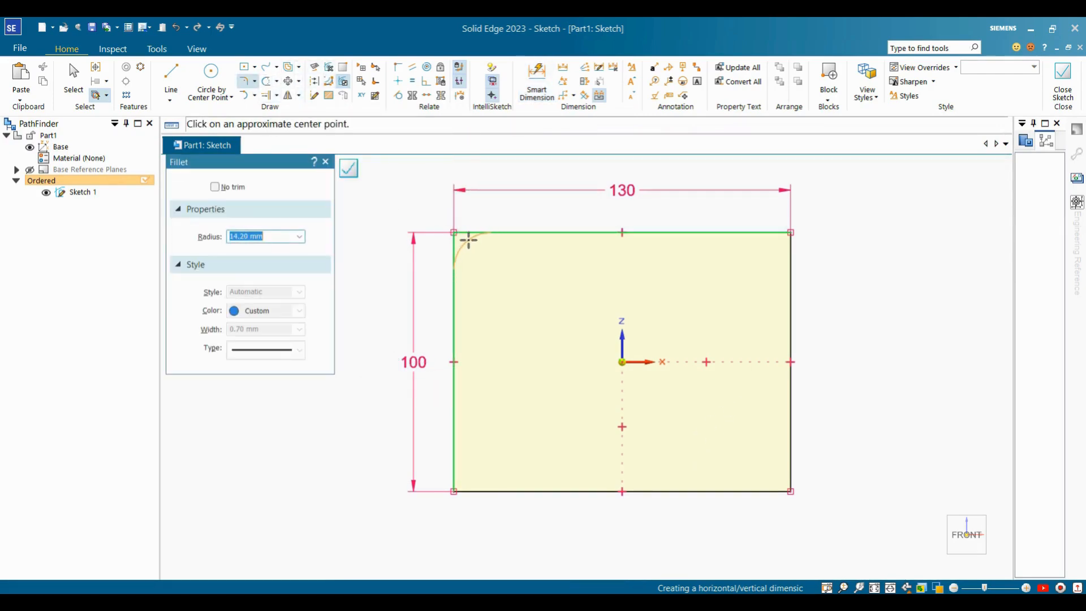
click(472, 245)
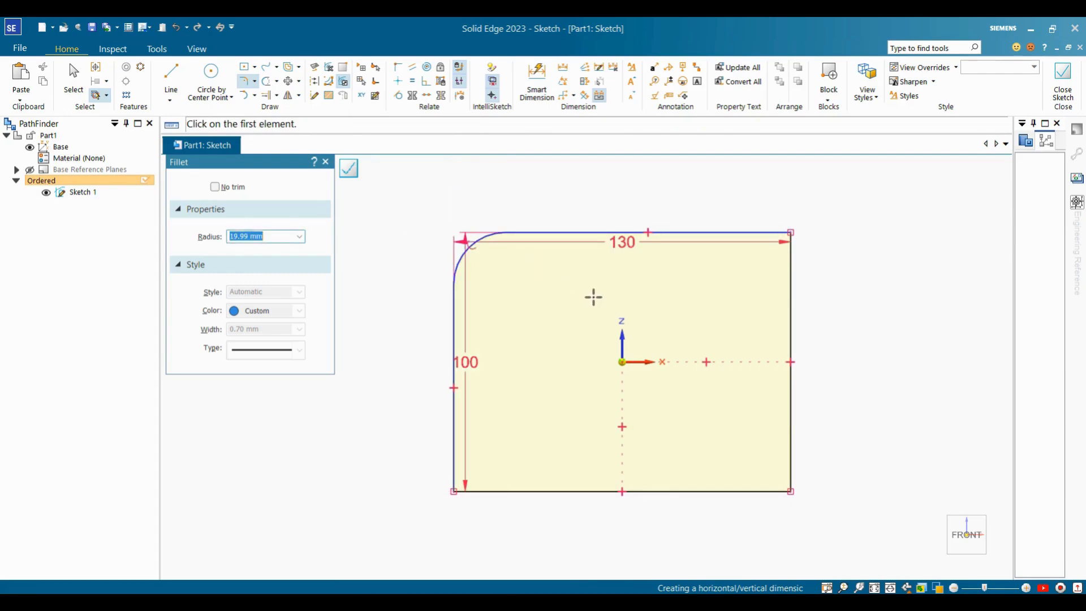
key(Escape)
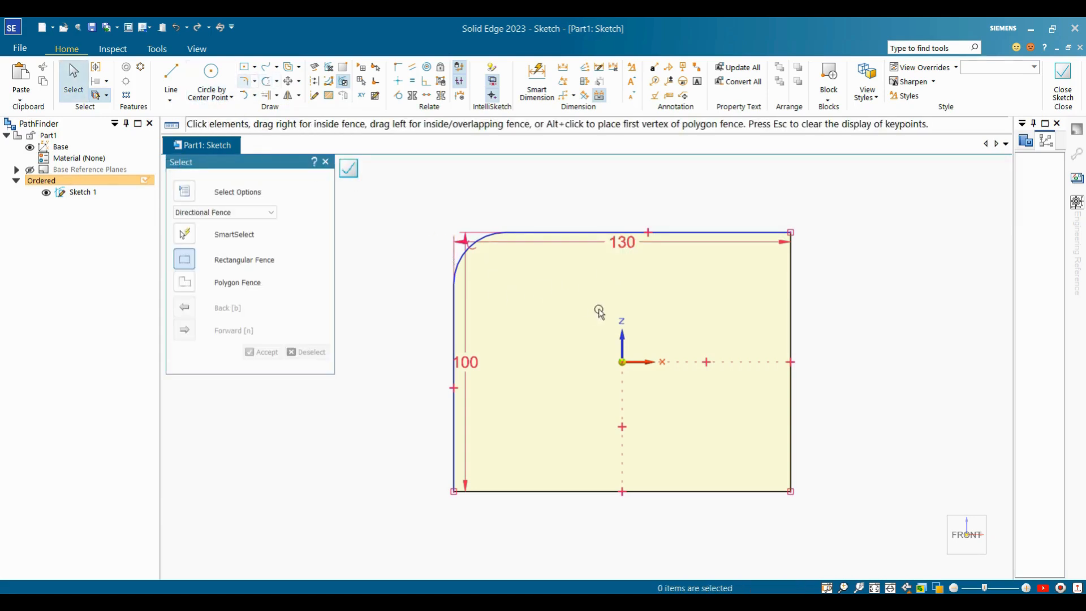
Move the 130 dimension above and the 100 dimension left of the rectangle.
click(631, 243)
drag(623, 242, 621, 199)
click(467, 362)
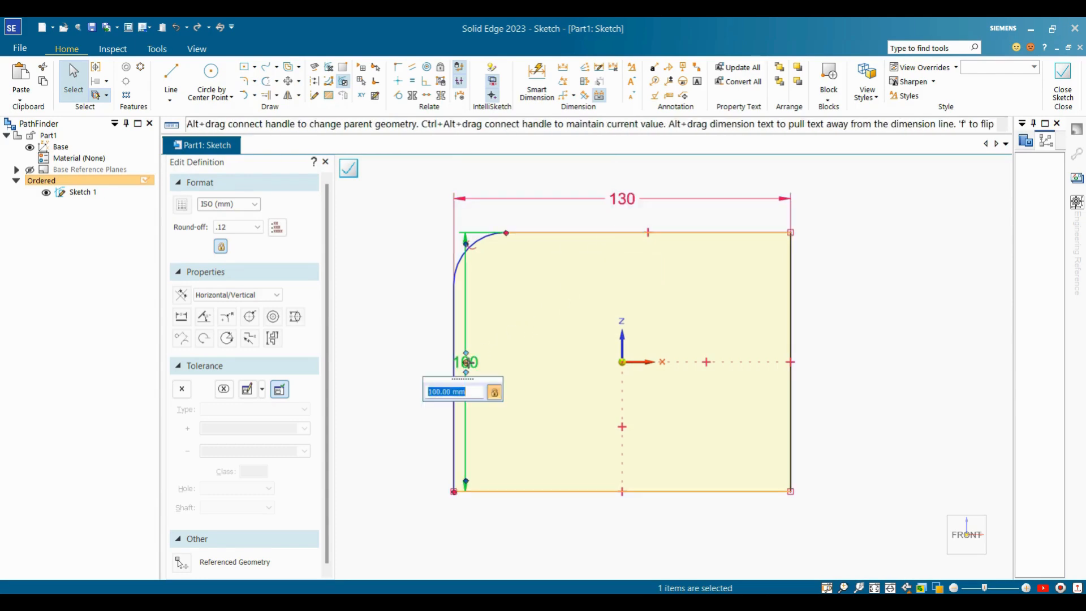
drag(467, 363, 377, 361)
click(496, 348)
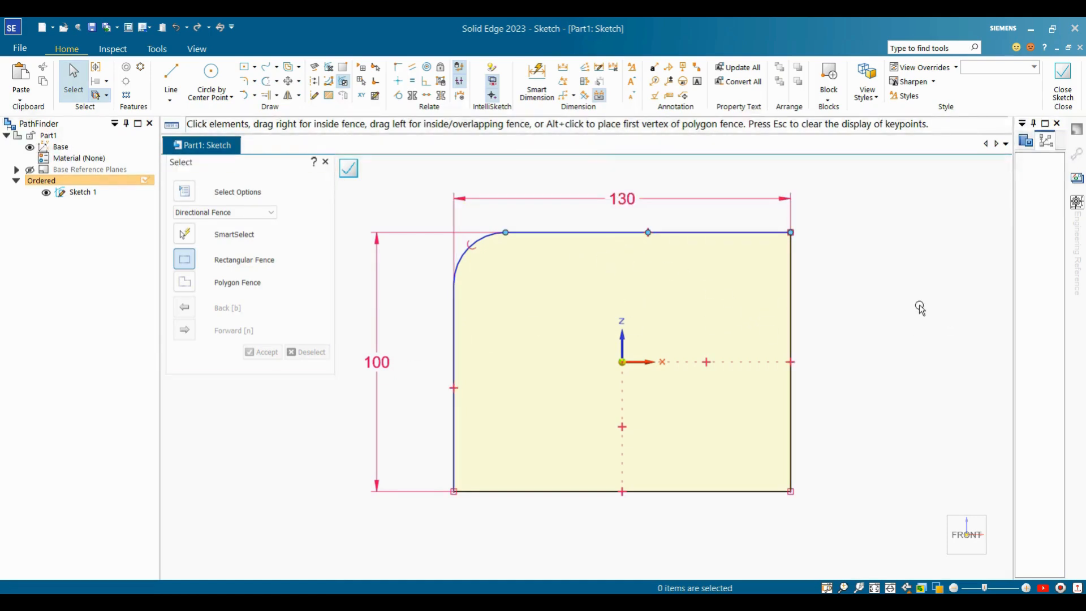
scroll(816, 323, down, 3)
scroll(854, 335, up, 2)
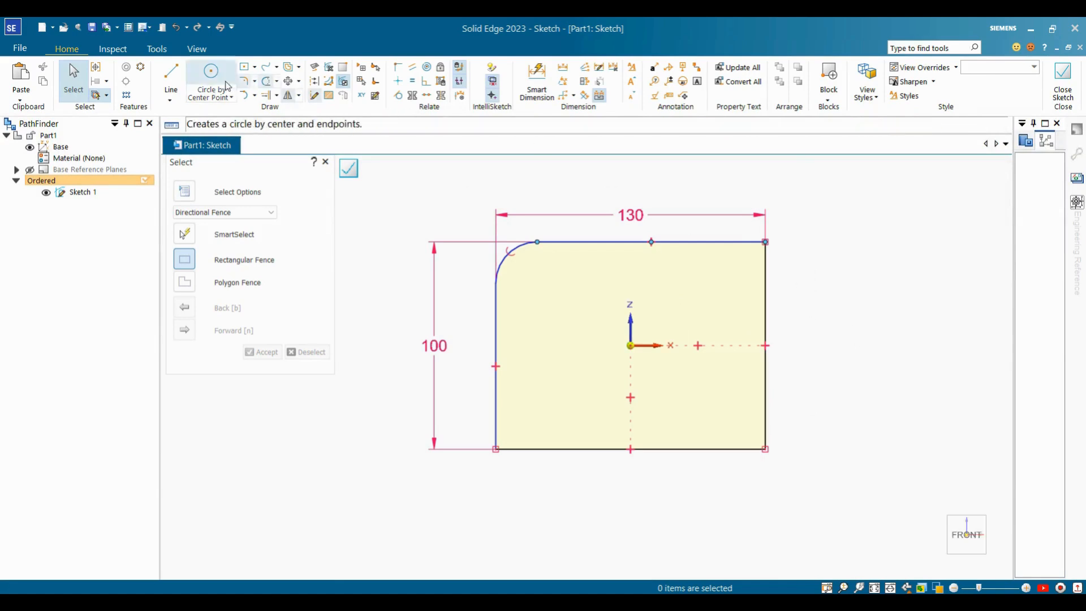
Dimension the top-left fillet arc with a radius of 20.
click(536, 80)
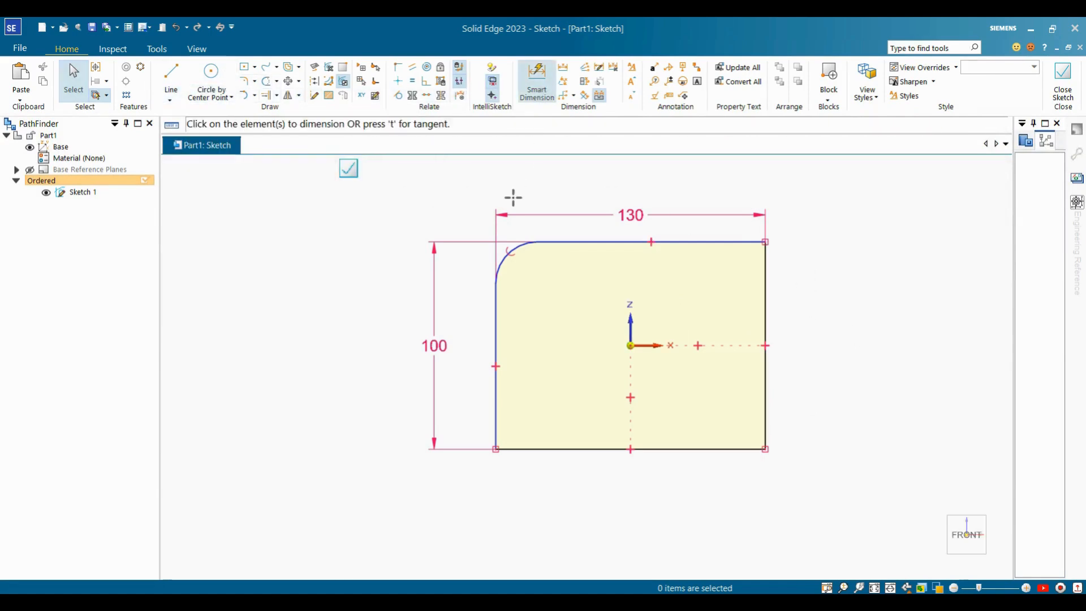
click(447, 205)
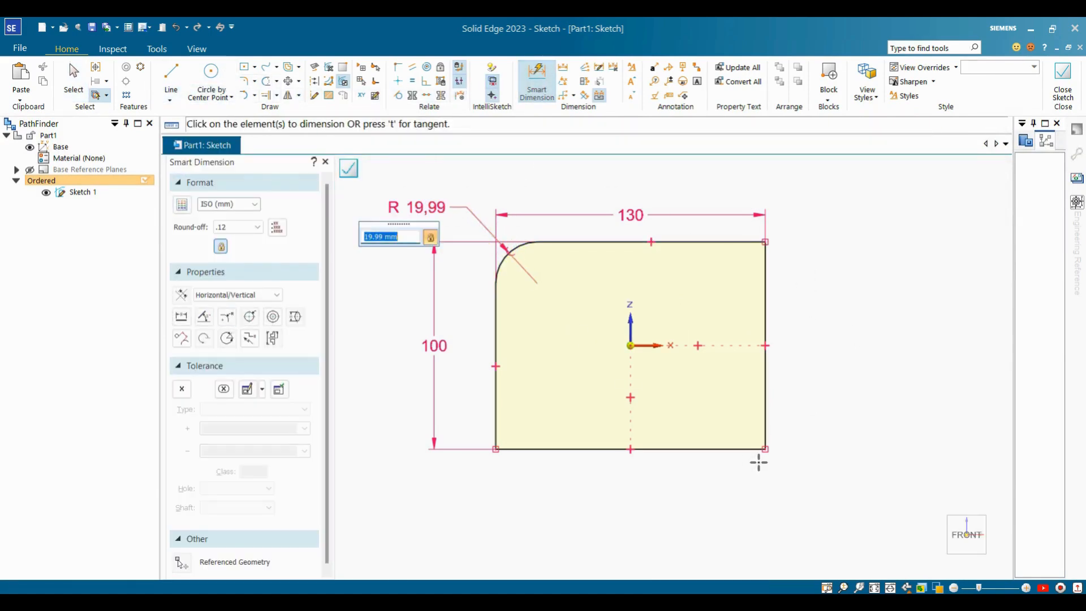
text(20)
key(Return)
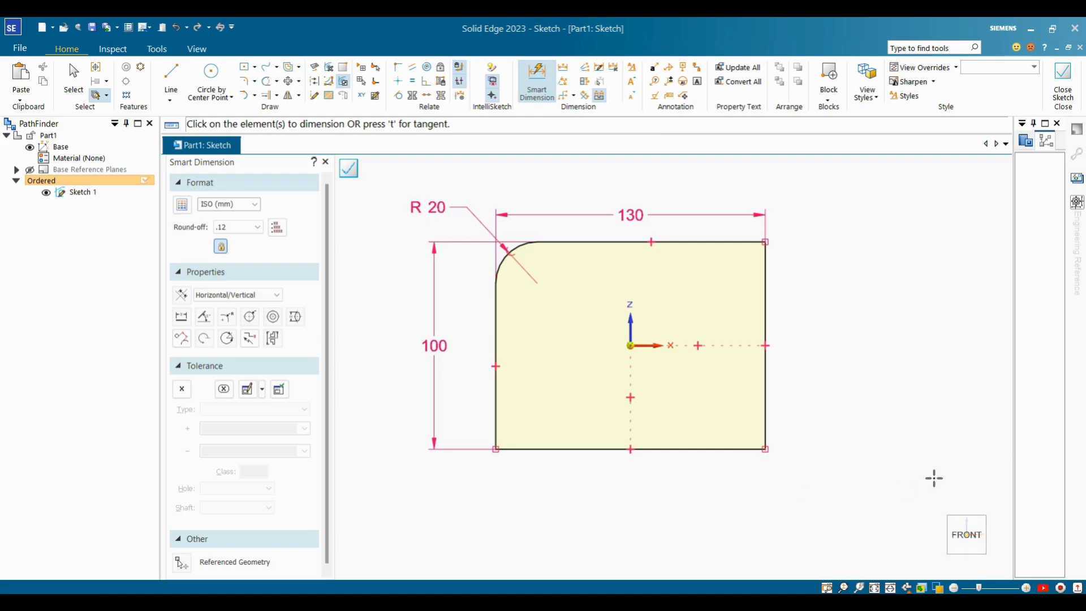
key(Escape)
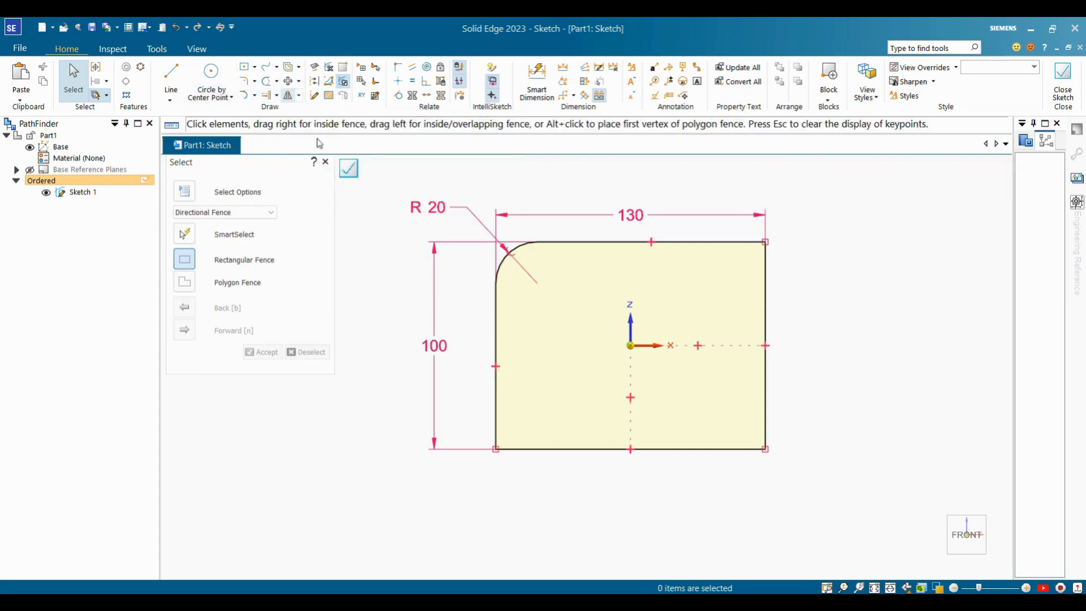
Fillet the rectangle's top-right and bottom-right corners.
click(247, 83)
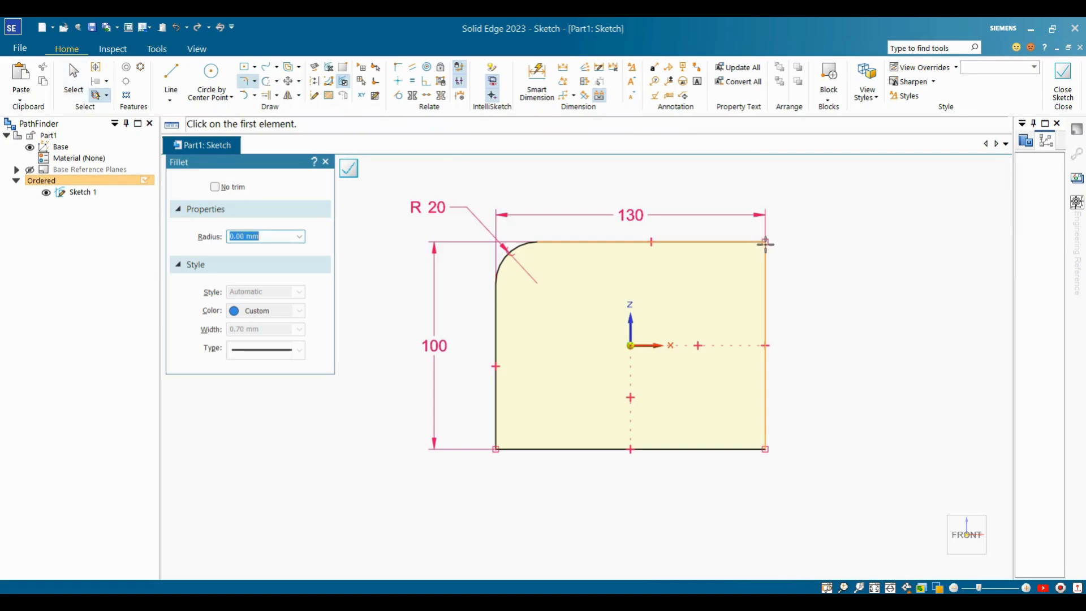
click(764, 243)
click(755, 266)
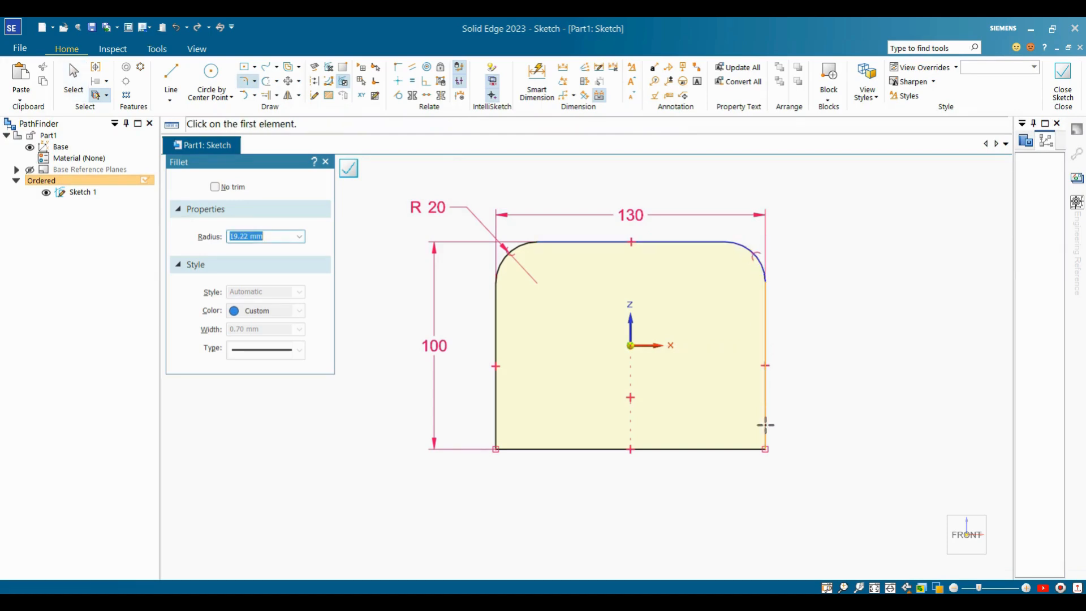
click(765, 450)
click(757, 432)
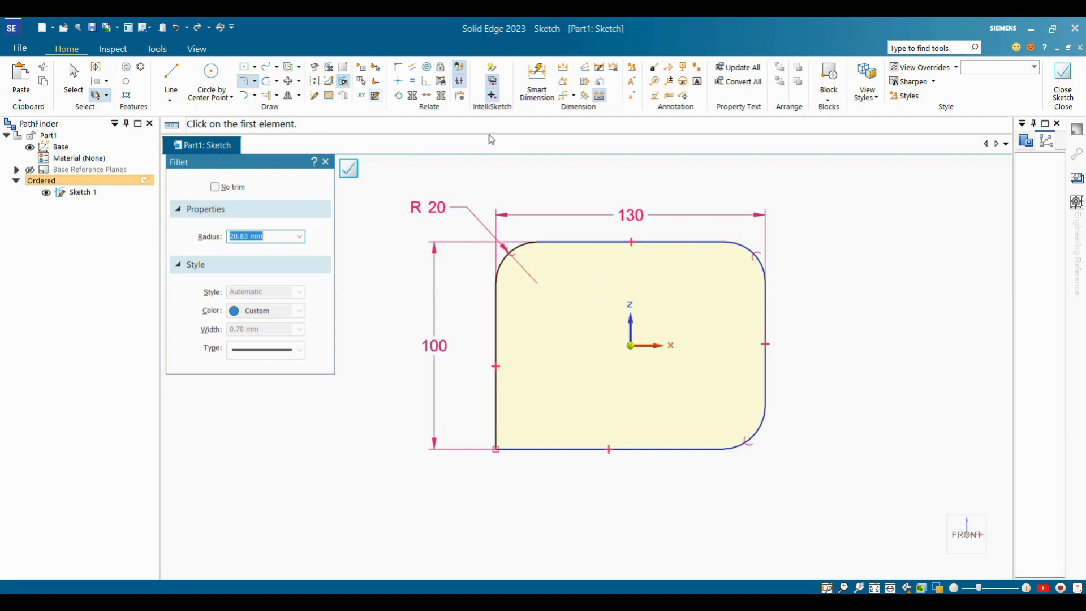
Make the top-right and bottom-right arcs equal to the top-left R 20 arc.
click(413, 83)
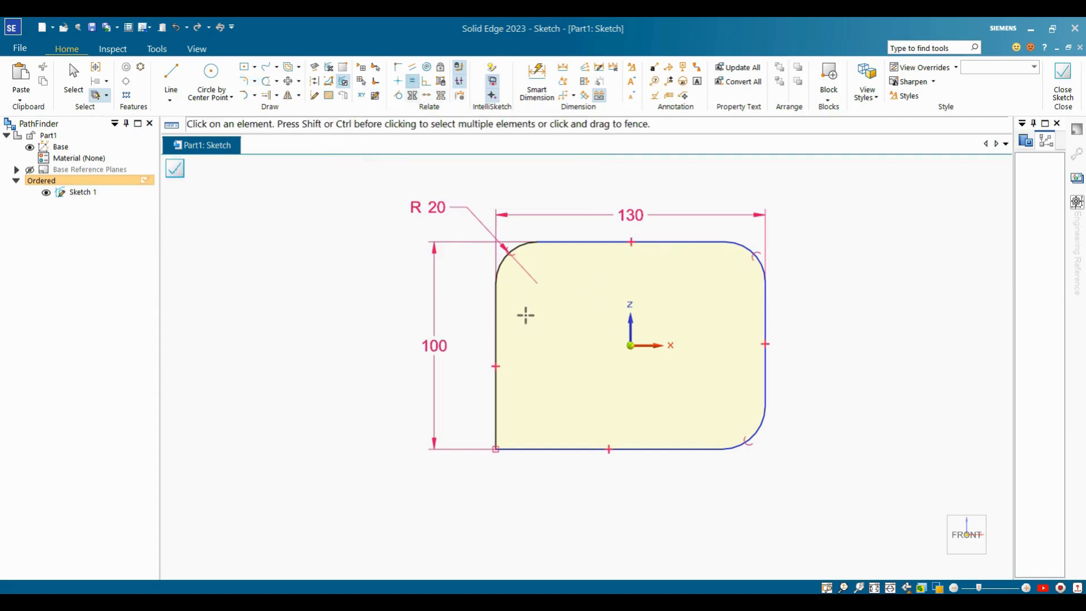
click(520, 249)
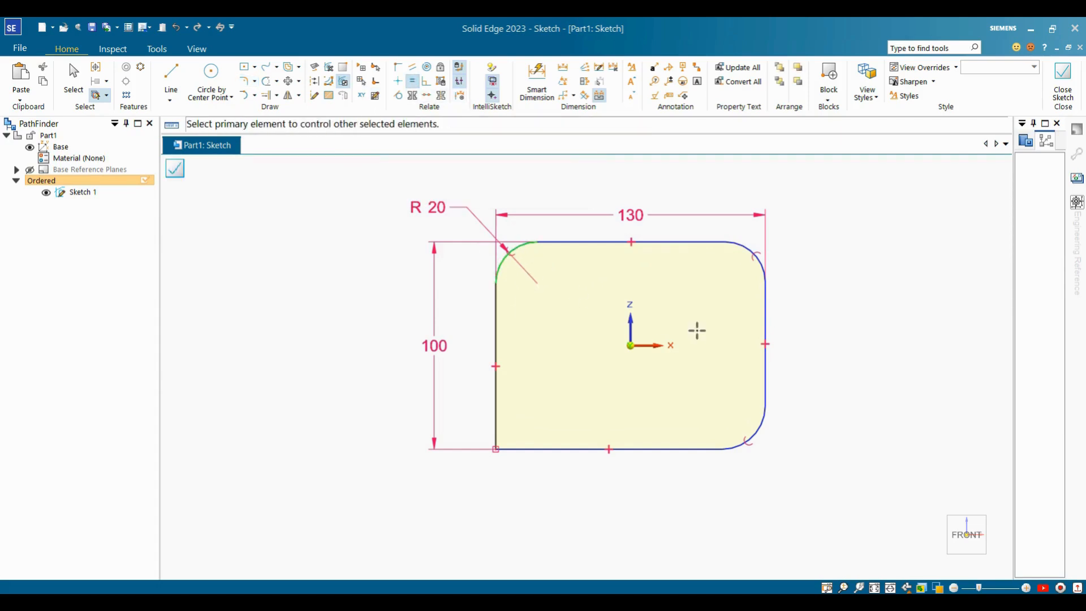
click(743, 246)
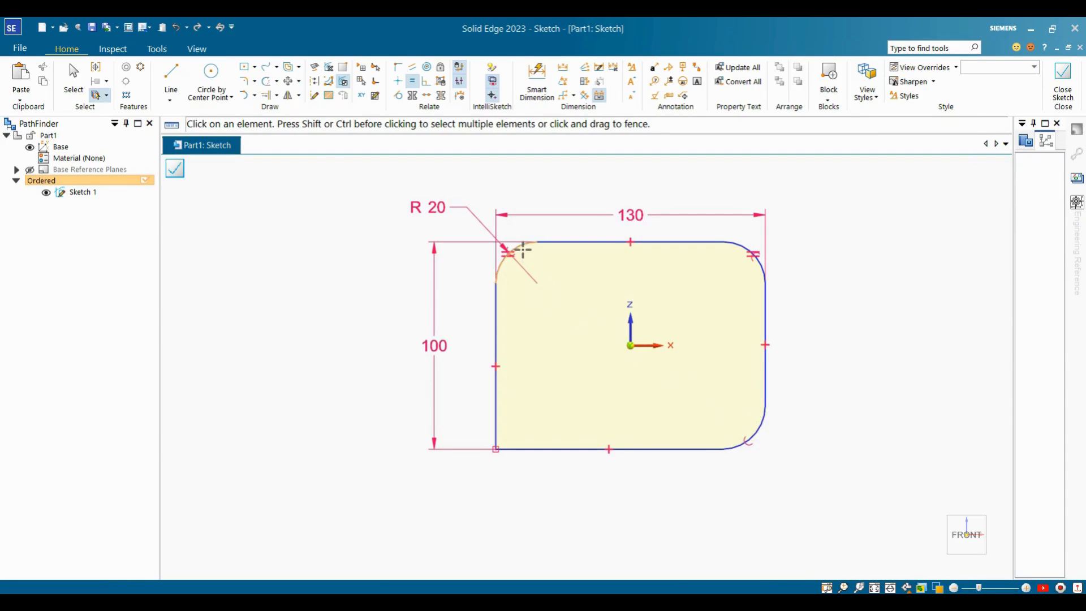
click(523, 249)
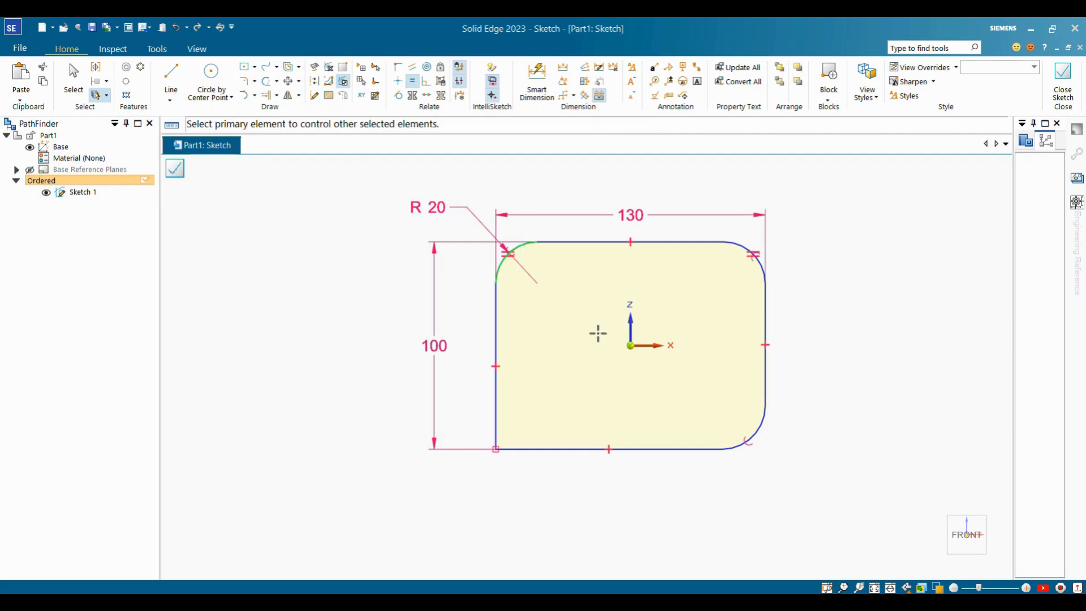
click(762, 425)
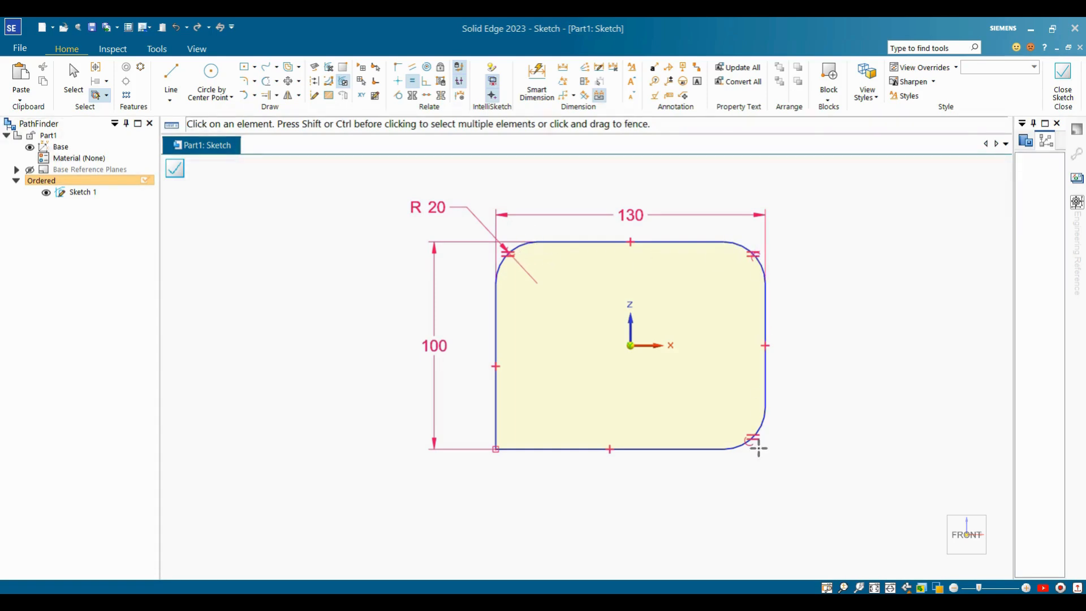
key(Escape)
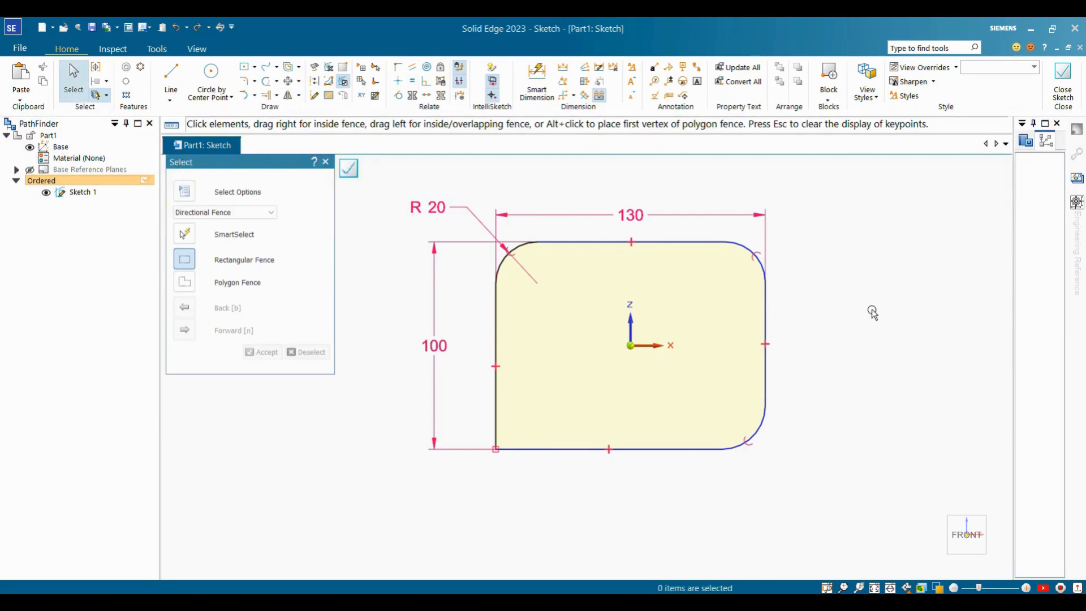
click(413, 83)
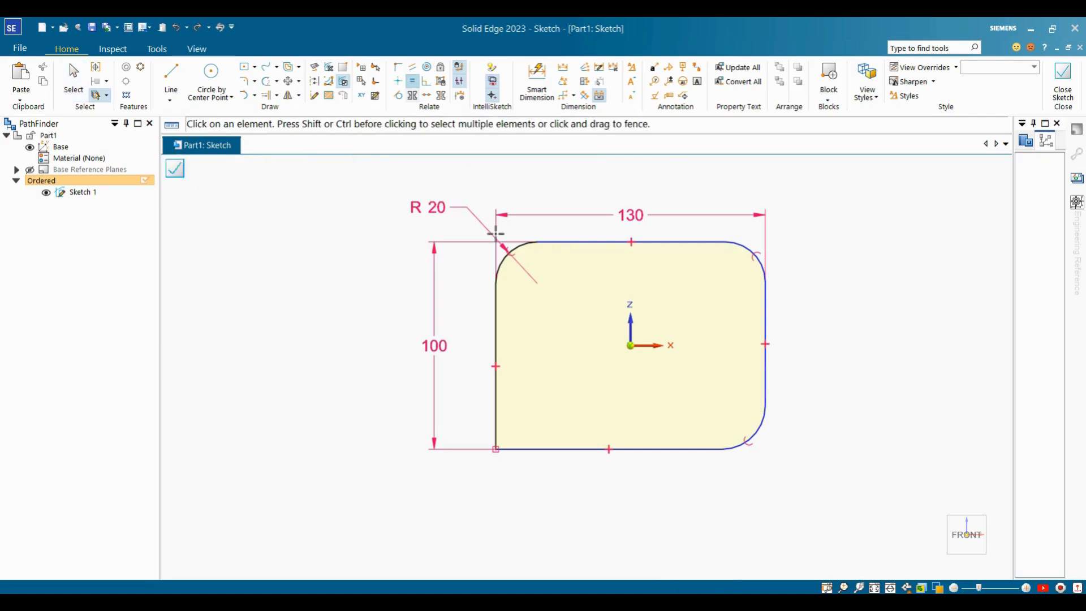
click(522, 247)
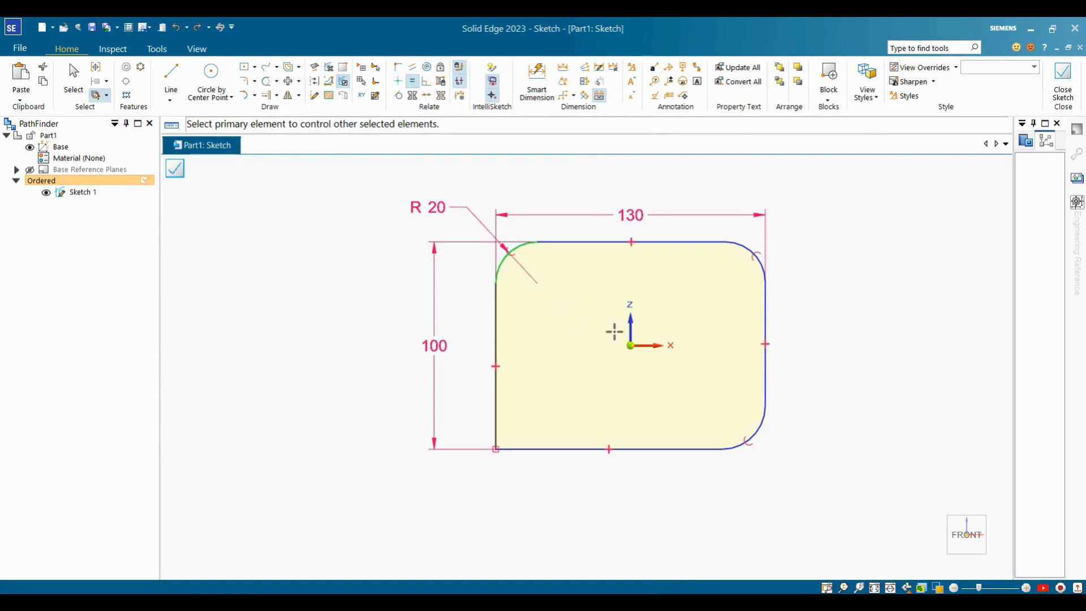
click(747, 251)
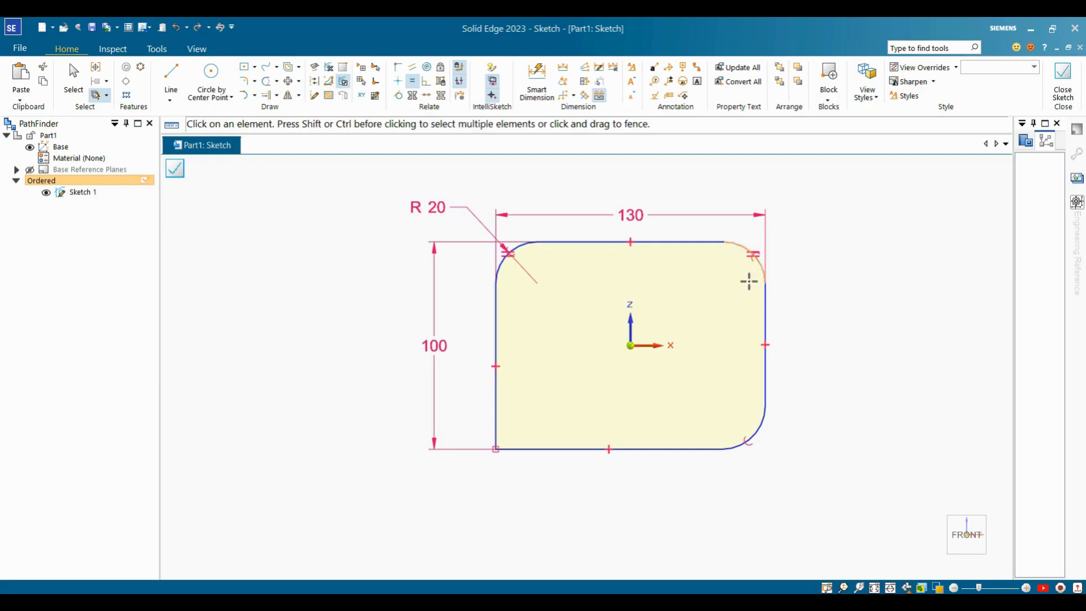
click(519, 247)
click(758, 424)
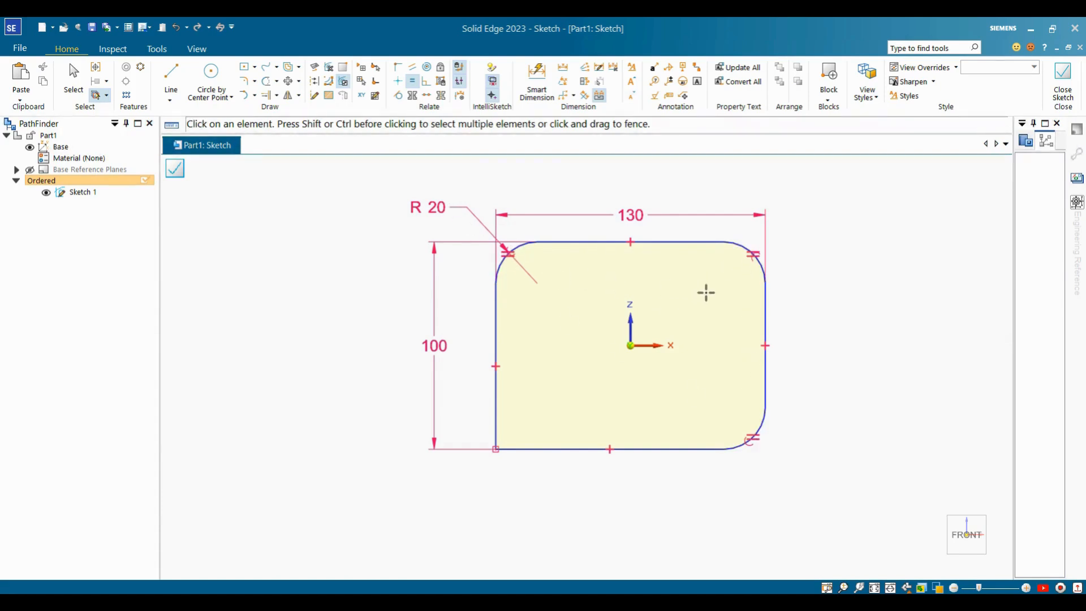
click(74, 79)
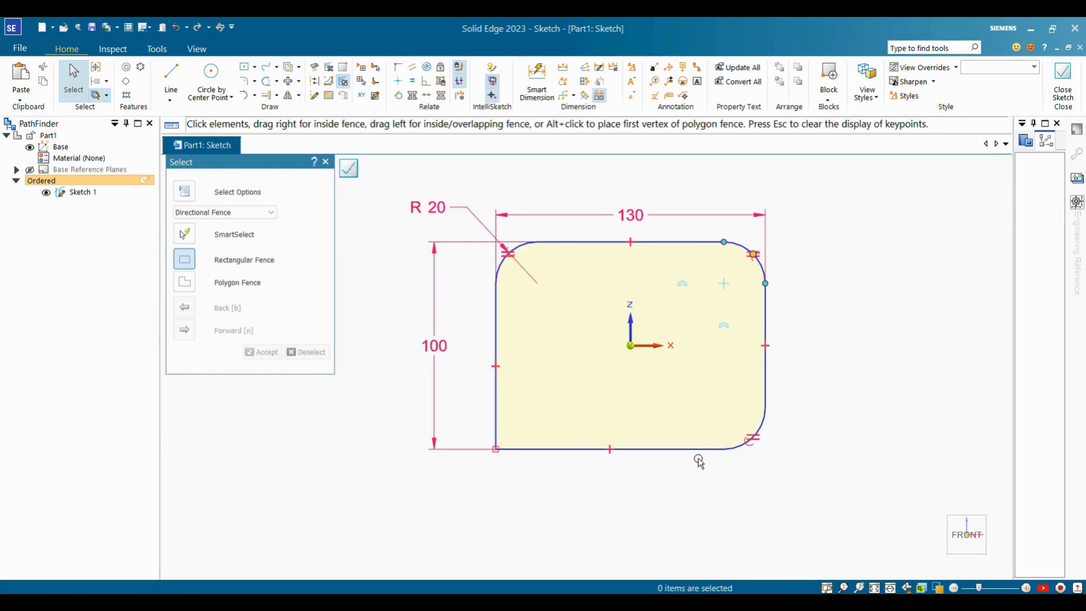
Select the profile's top line to check its length.
click(876, 328)
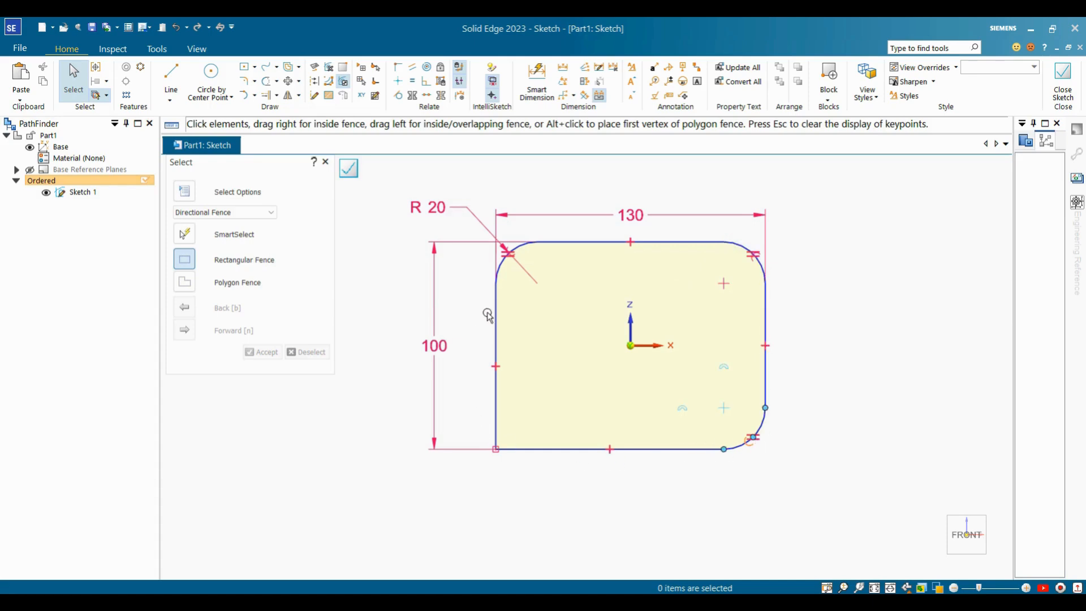
key(Escape)
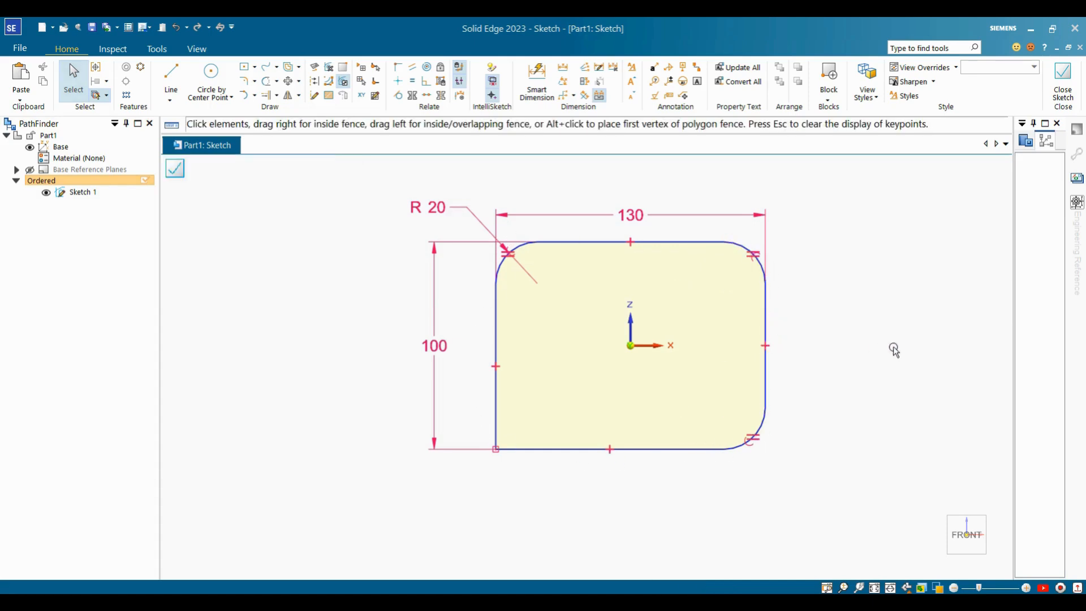
click(881, 341)
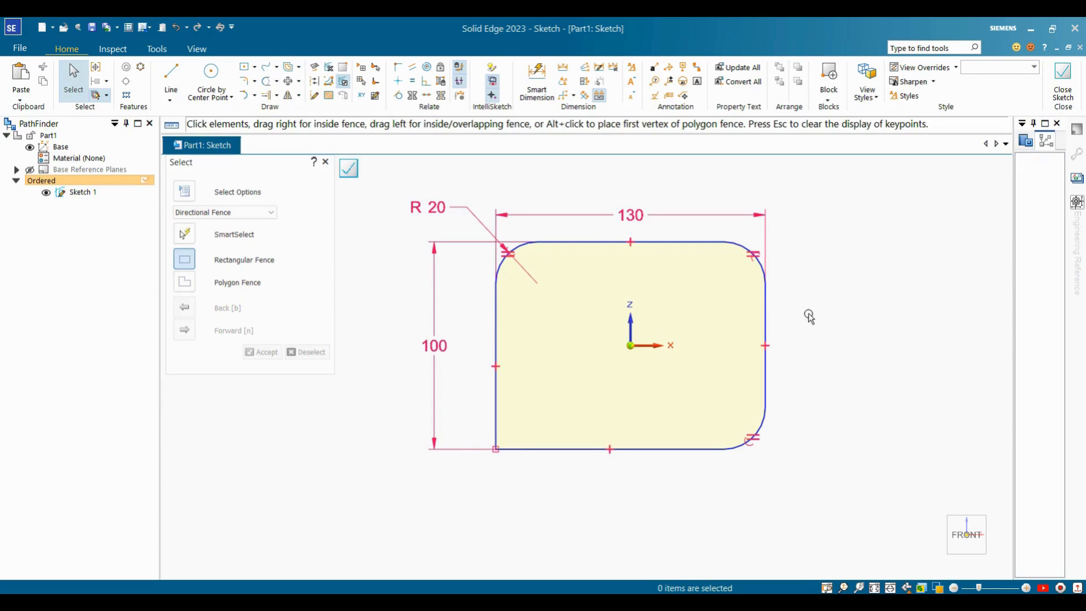
click(593, 240)
click(598, 249)
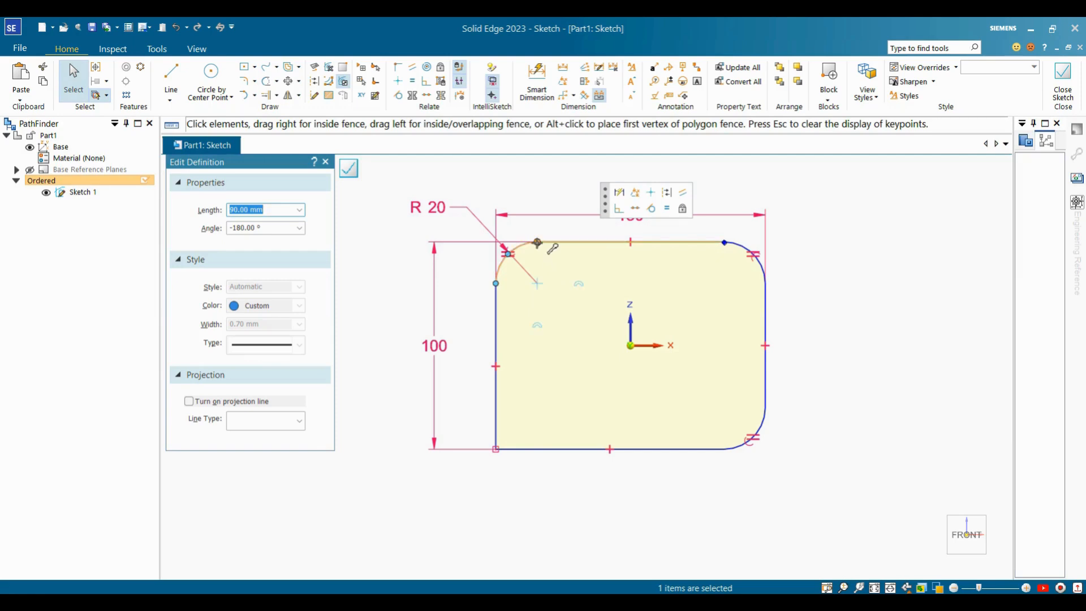
Drag the top line to shift the whole rounded profile left of the origin.
mouse_move(542, 243)
mouse_down()
mouse_move(627, 243)
mouse_move(452, 248)
mouse_move(618, 253)
mouse_move(443, 262)
mouse_move(482, 245)
mouse_up()
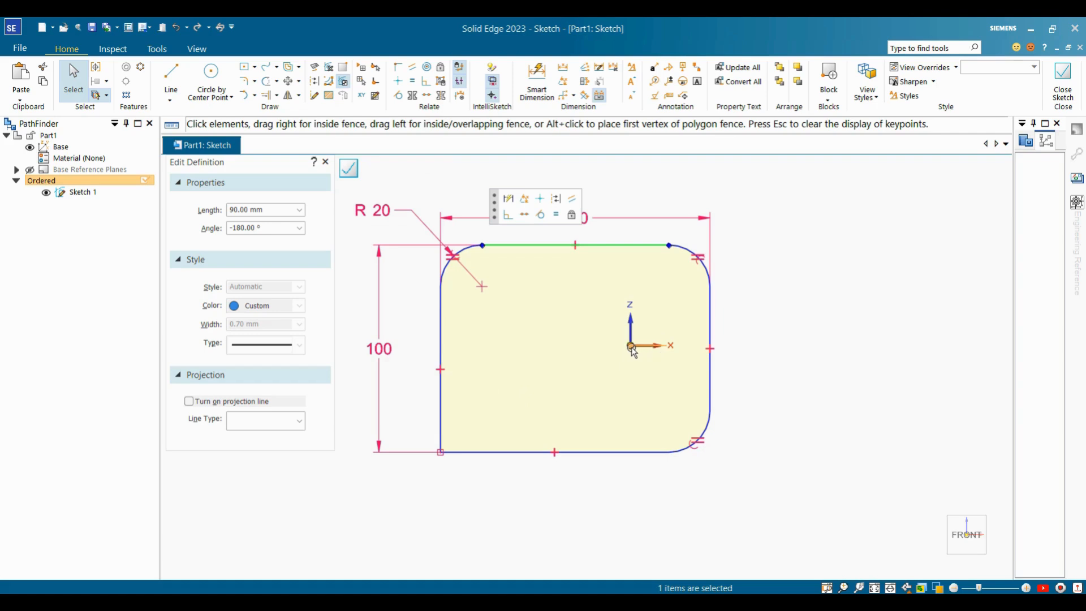
click(784, 273)
mouse_move(482, 245)
mouse_down()
mouse_move(638, 238)
mouse_move(510, 237)
mouse_up()
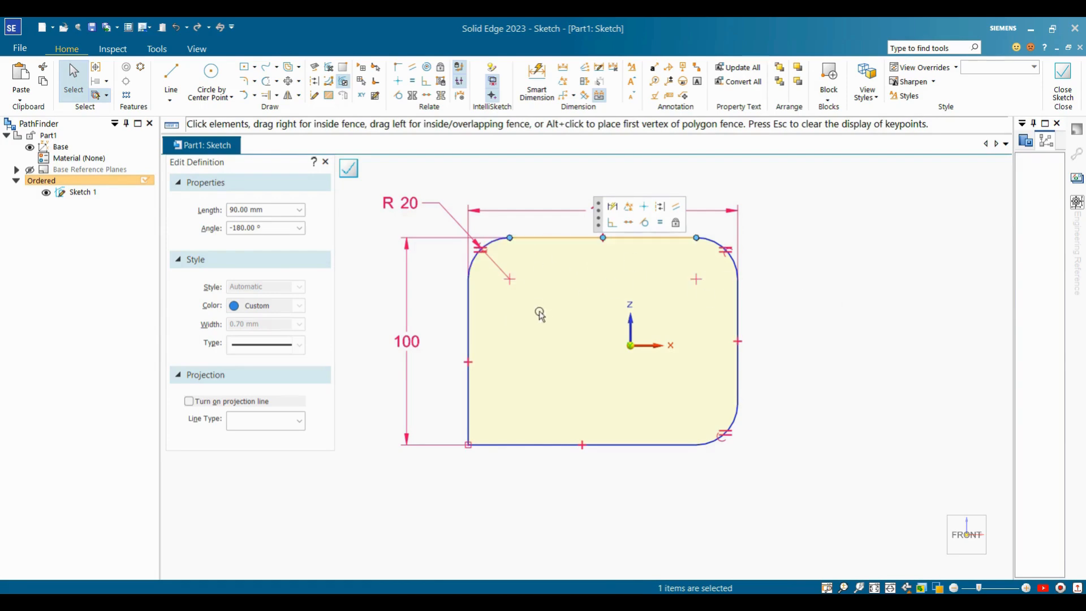
click(854, 252)
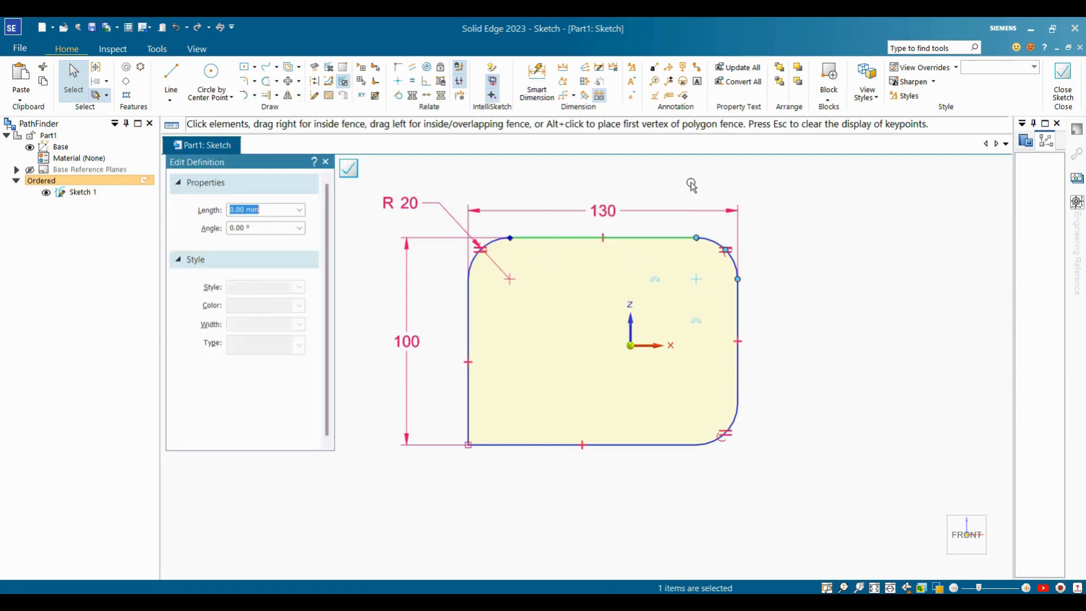
Dimension the top edge to the origin as 50.
click(546, 103)
click(646, 237)
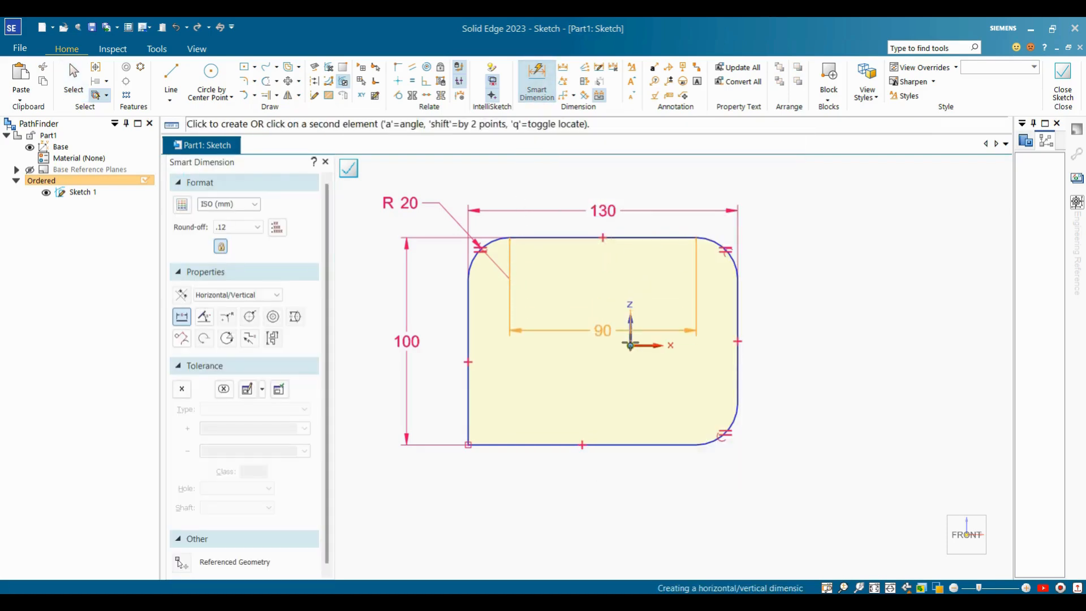
click(630, 344)
click(780, 292)
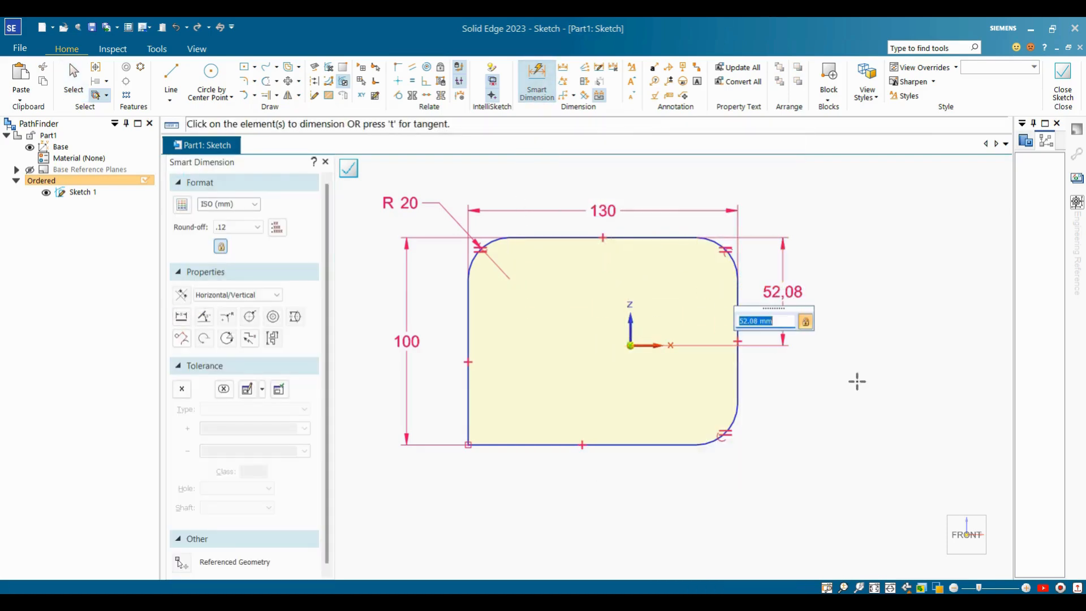
text(50)
key(Return)
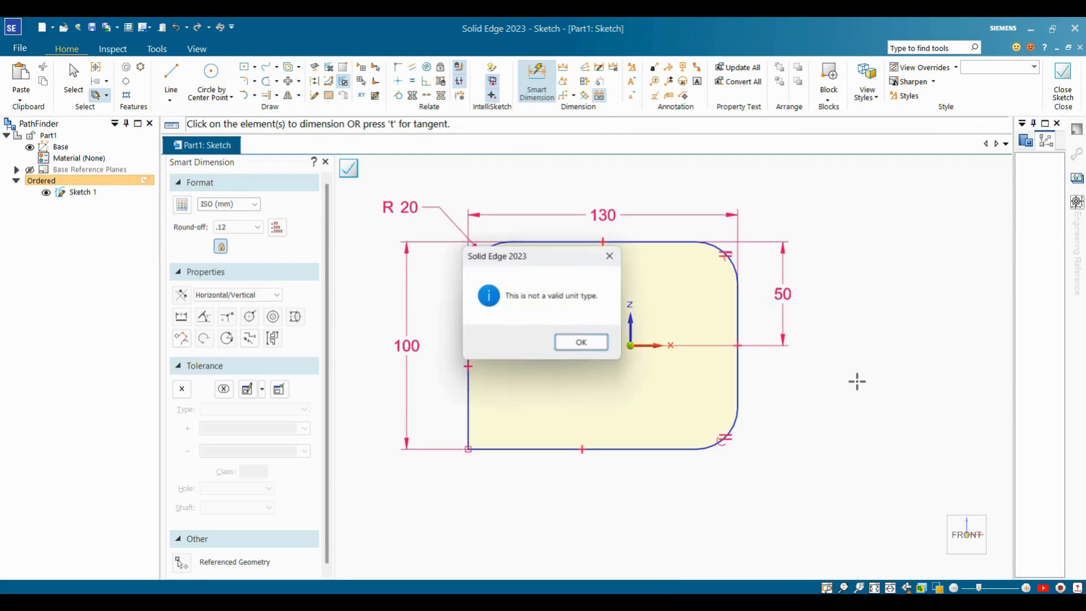
click(583, 345)
Dimension the left edge to the origin as 130/2, giving 65.
click(468, 315)
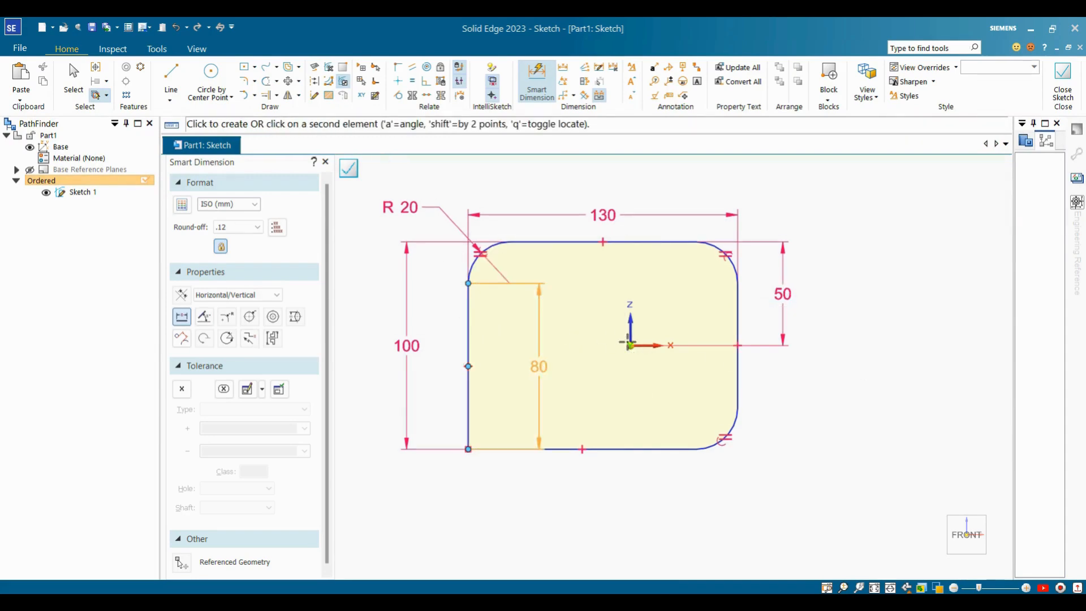
click(629, 345)
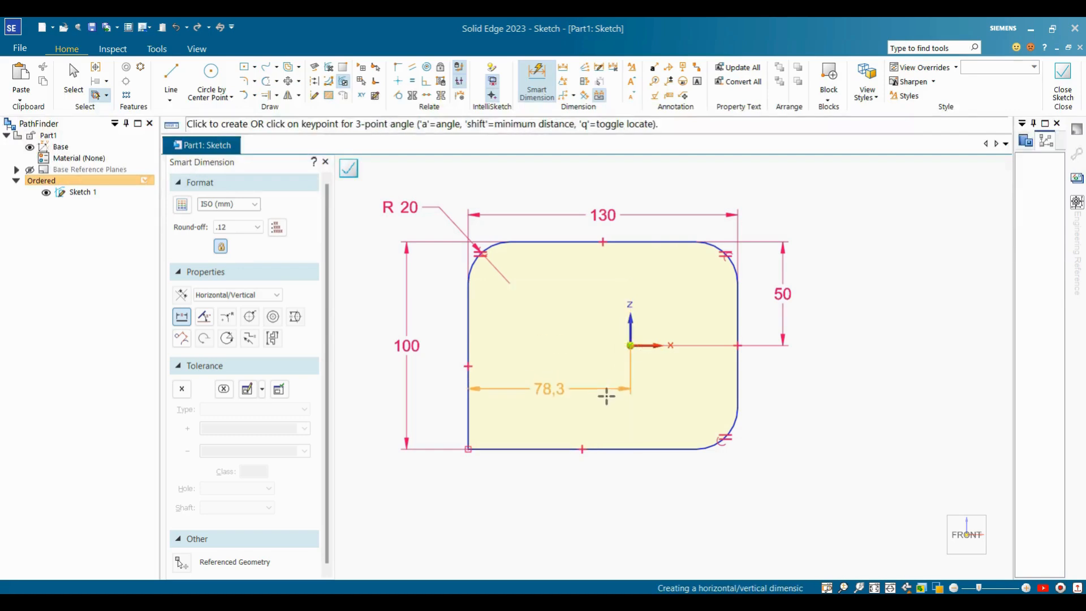
click(588, 497)
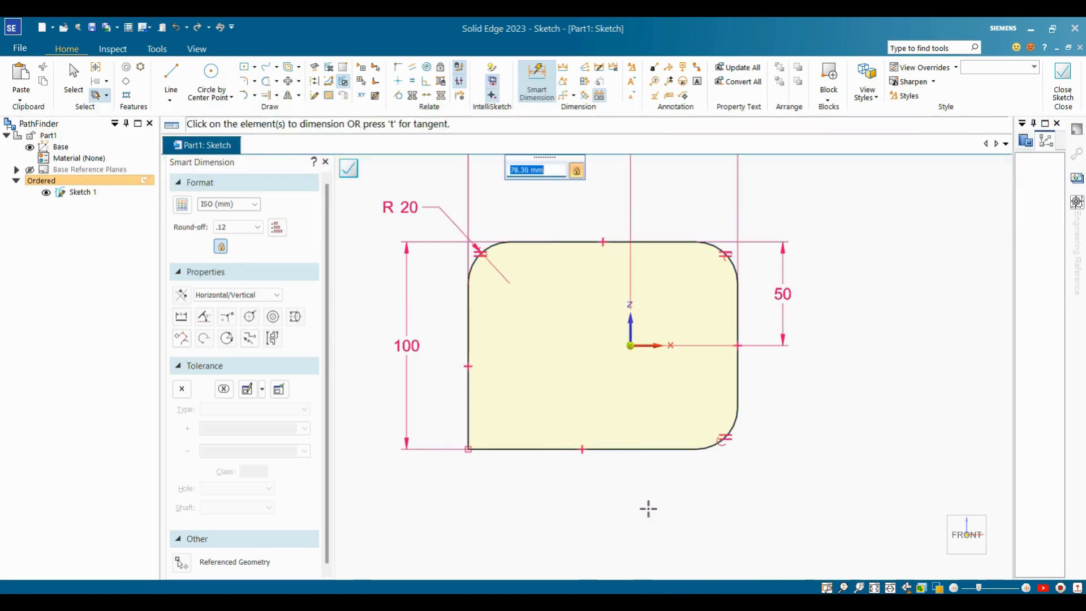
scroll(671, 467, down, 4)
scroll(696, 456, up, 2)
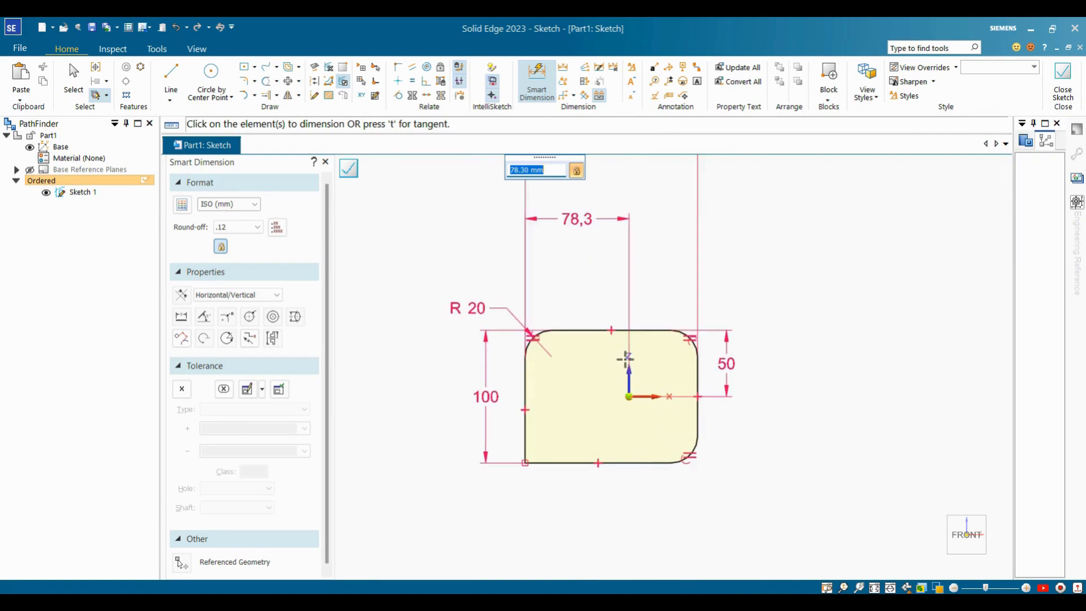
scroll(701, 403, down, 2)
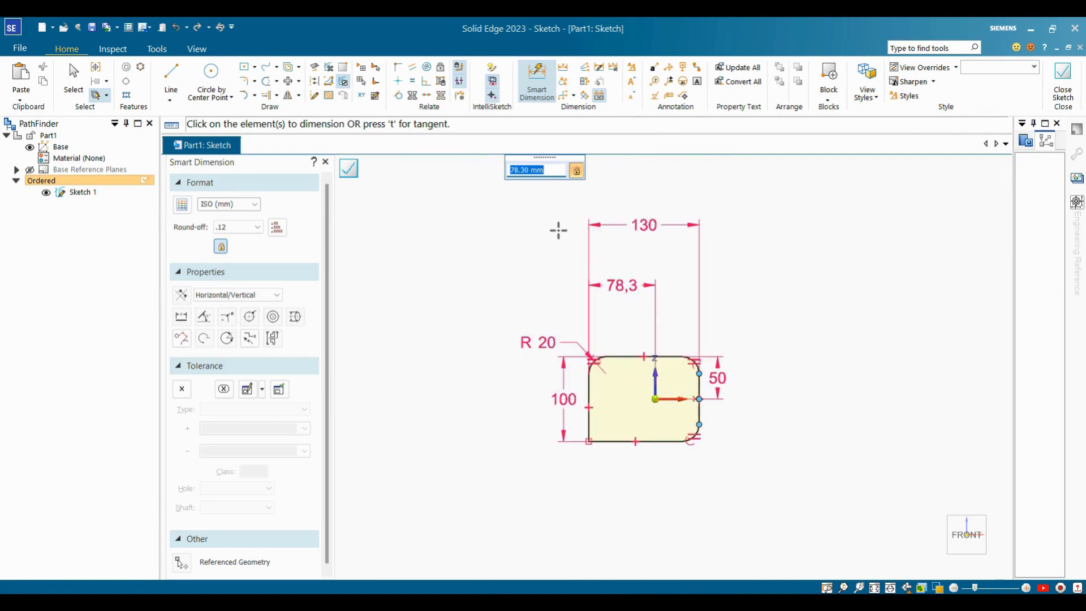
text(130/2)
key(Return)
scroll(625, 395, up, 4)
scroll(650, 340, down, 2)
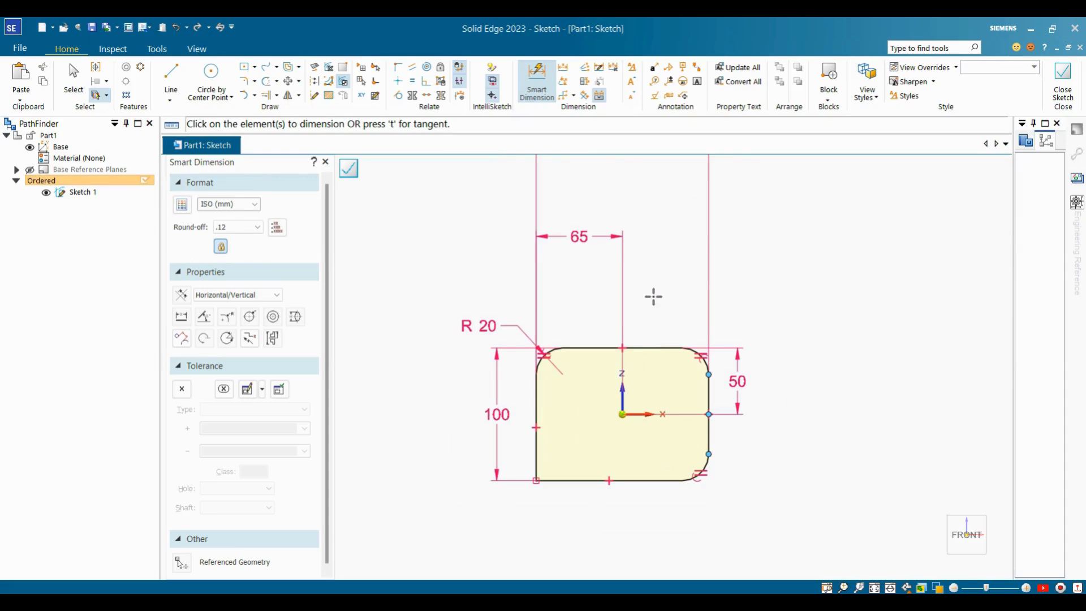
key(Escape)
Move the 65 dimension closer to the profile.
click(581, 237)
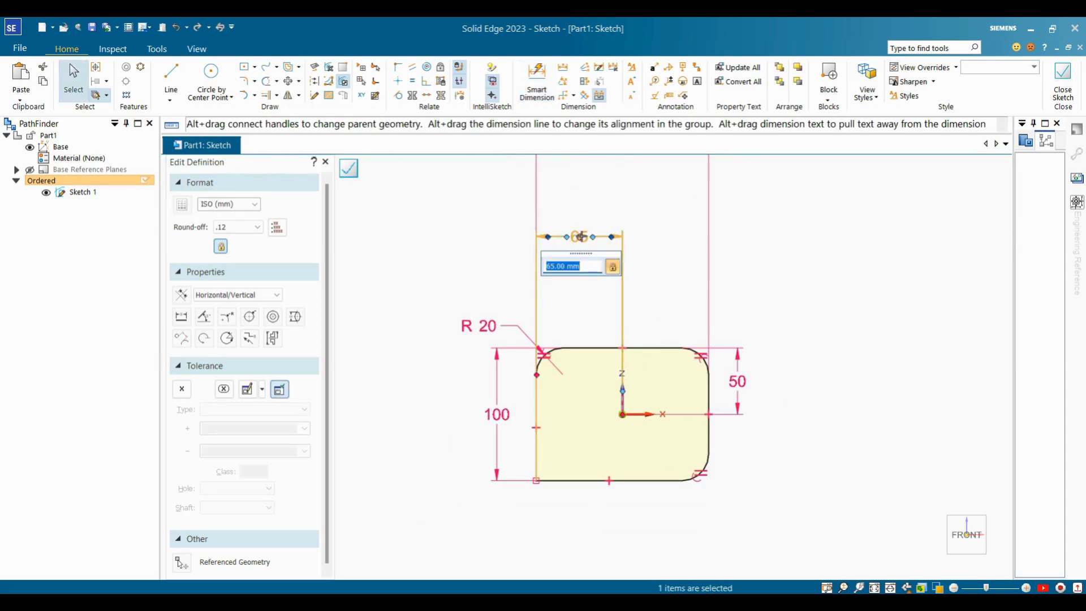
drag(579, 237, 575, 332)
key(Escape)
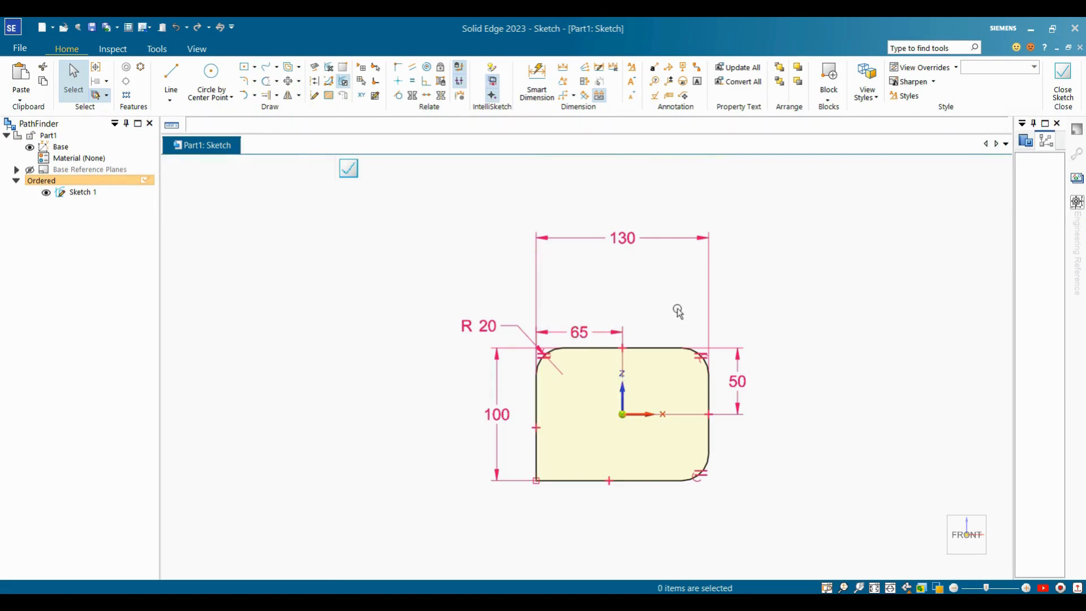
scroll(680, 484, up, 2)
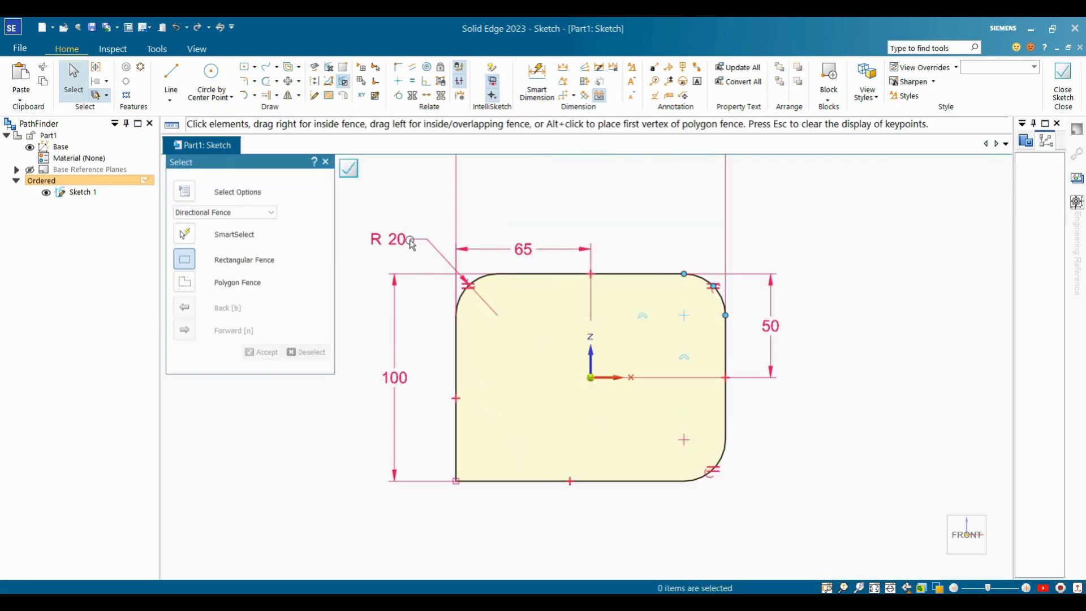
scroll(828, 451, down, 1)
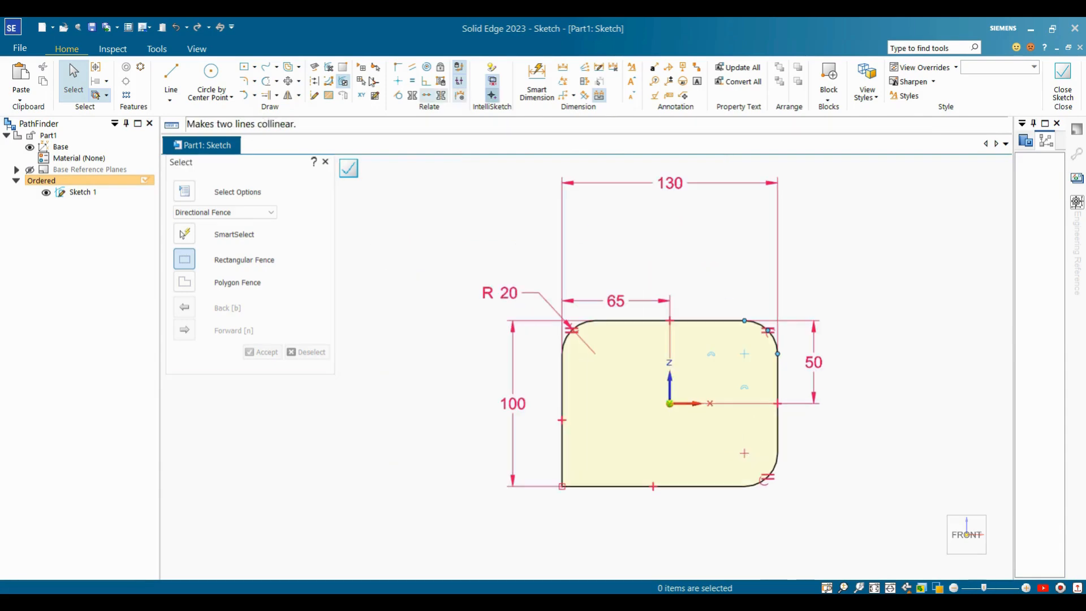
click(243, 81)
Fillet the bottom-left corner and add a radius dimension to its arc.
scroll(605, 414, down, 3)
scroll(614, 429, up, 2)
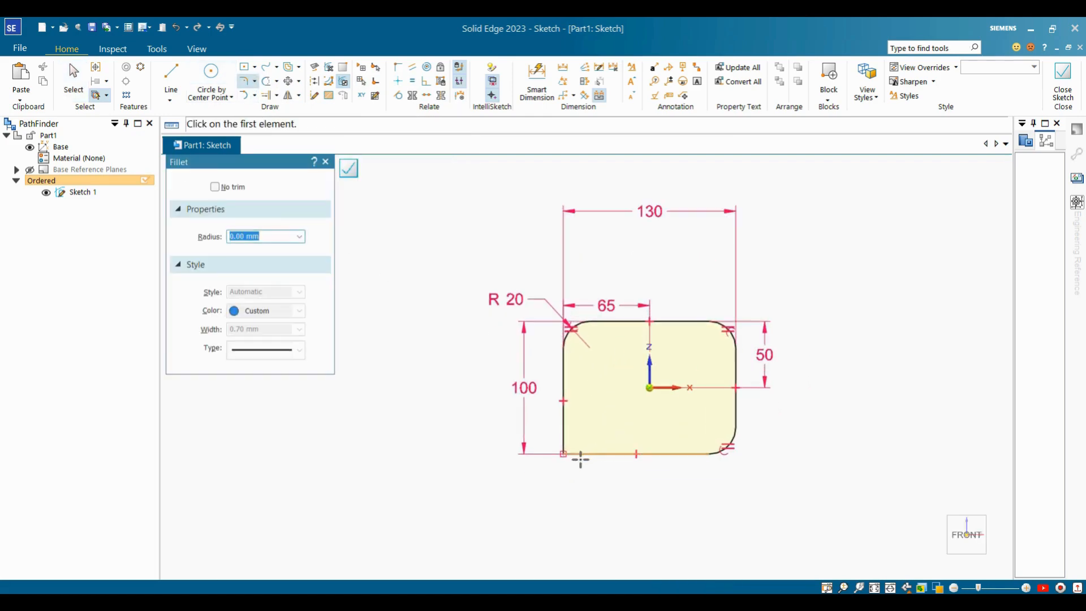
click(562, 454)
click(577, 439)
key(d)
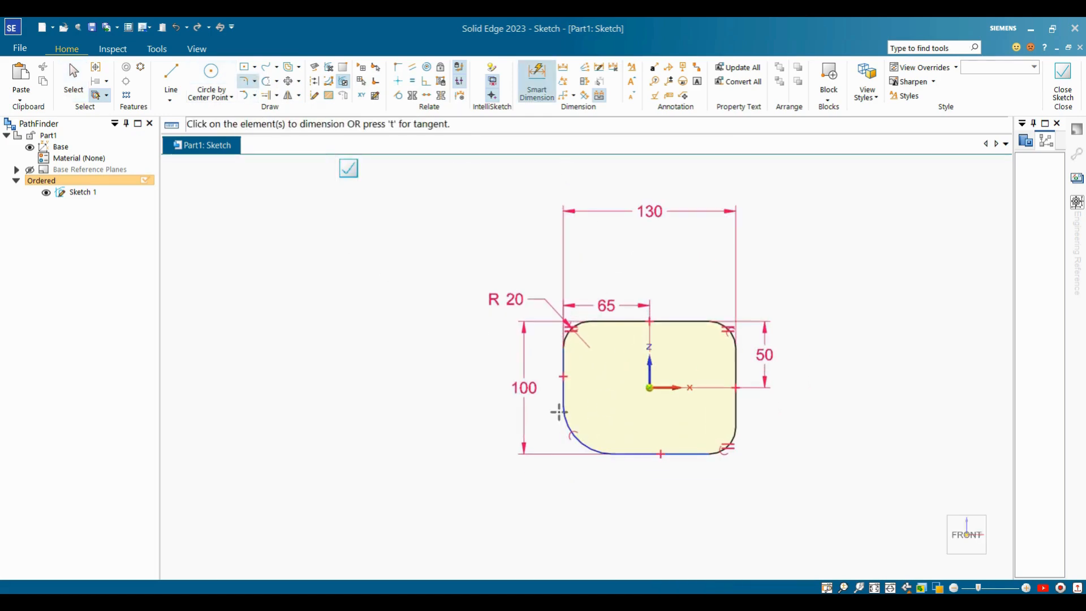
click(571, 444)
click(560, 451)
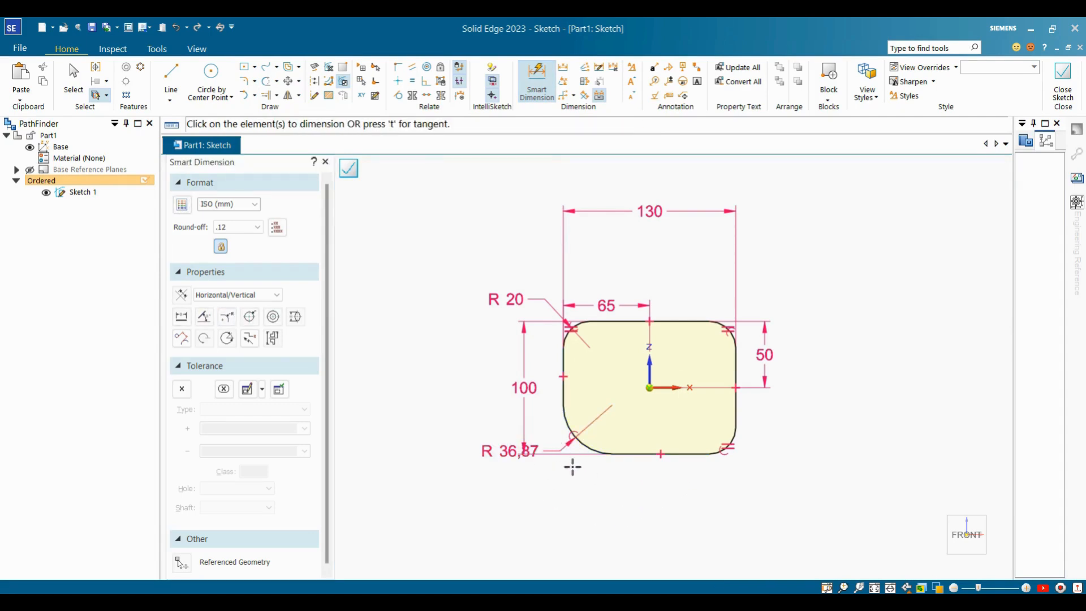
key(Escape)
Change the bottom-left fillet radius to 50.
scroll(518, 455, up, 3)
click(514, 451)
text(30)
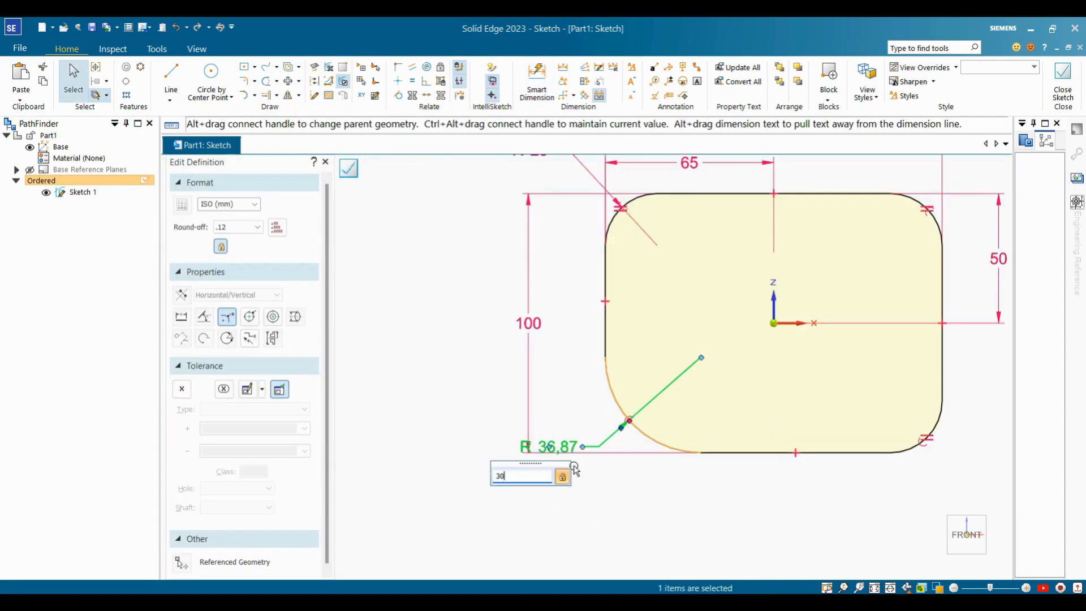
key(Escape)
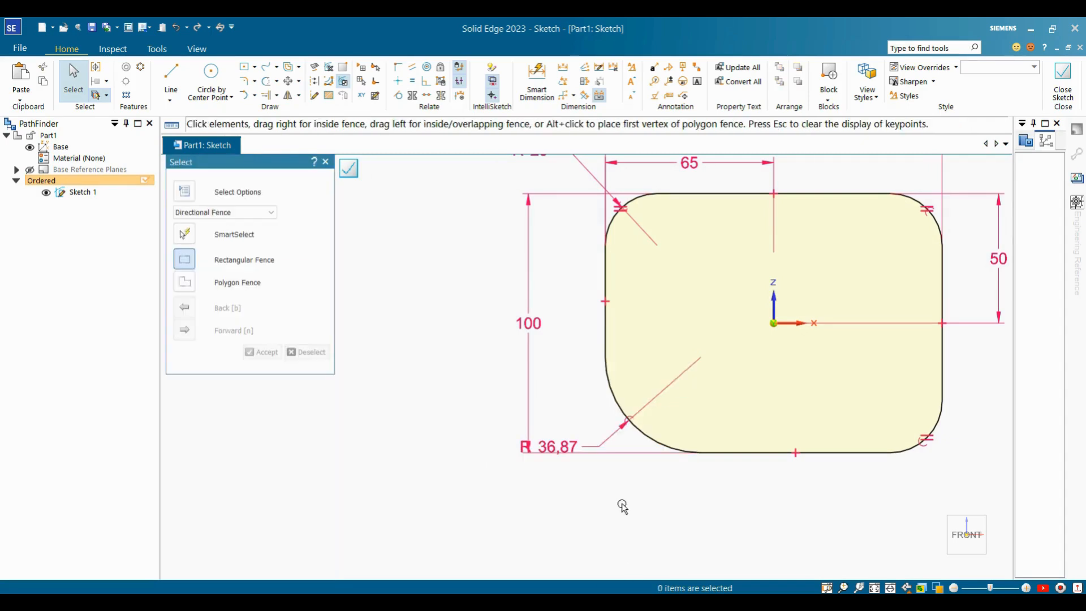
click(571, 450)
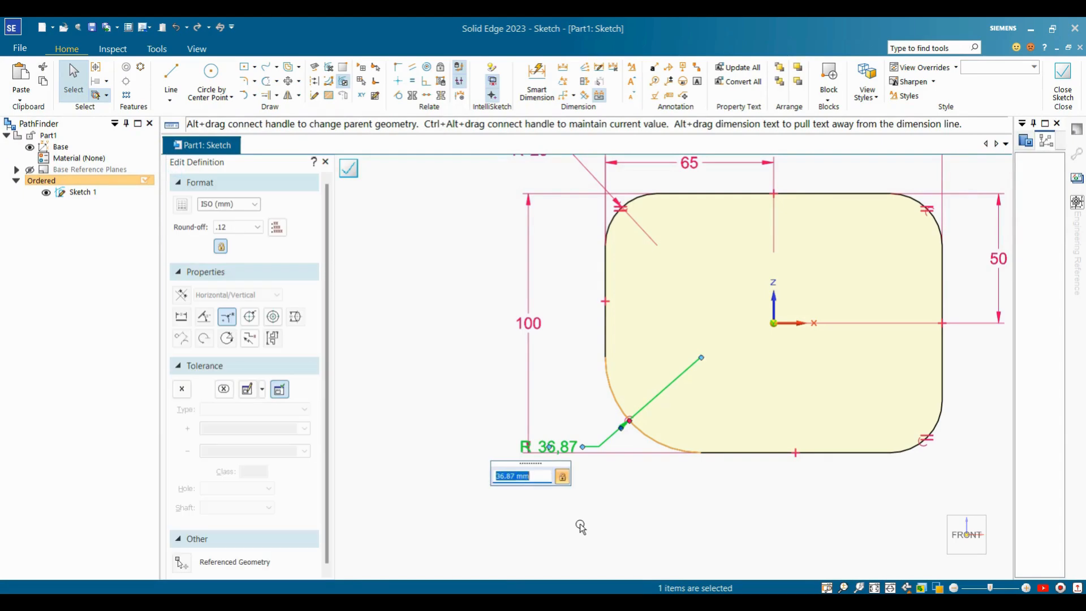
text(50)
key(Return)
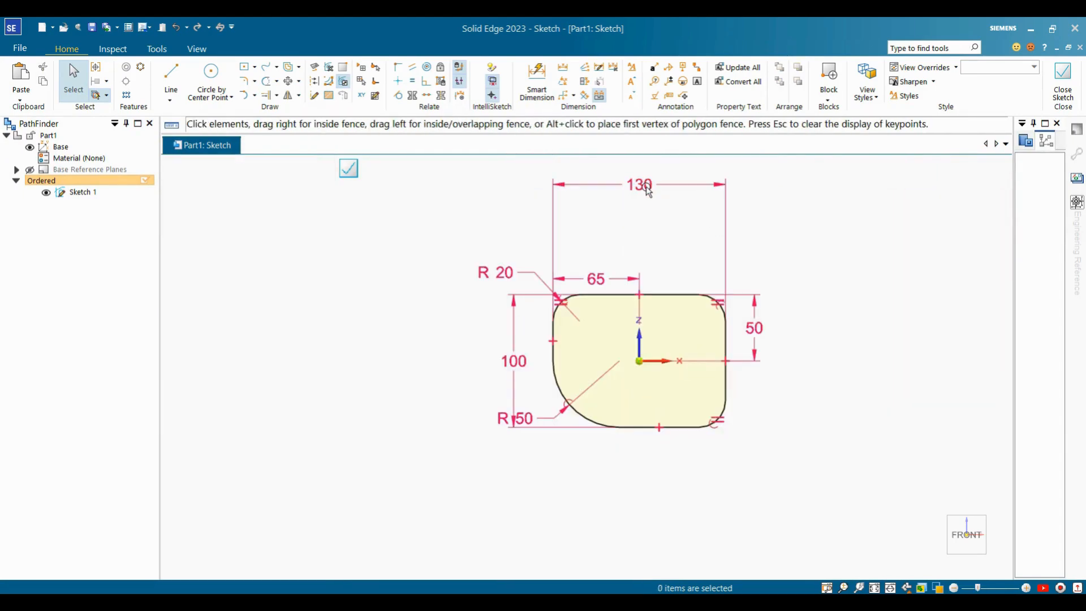
Nudge the 130 width dimension upward and choose Rectangle by Center.
click(640, 184)
mouse_move(640, 184)
mouse_down()
mouse_move(639, 213)
mouse_move(640, 181)
mouse_up()
click(693, 241)
scroll(755, 328, down, 4)
scroll(895, 370, up, 2)
scroll(833, 252, up, 2)
scroll(834, 252, down, 2)
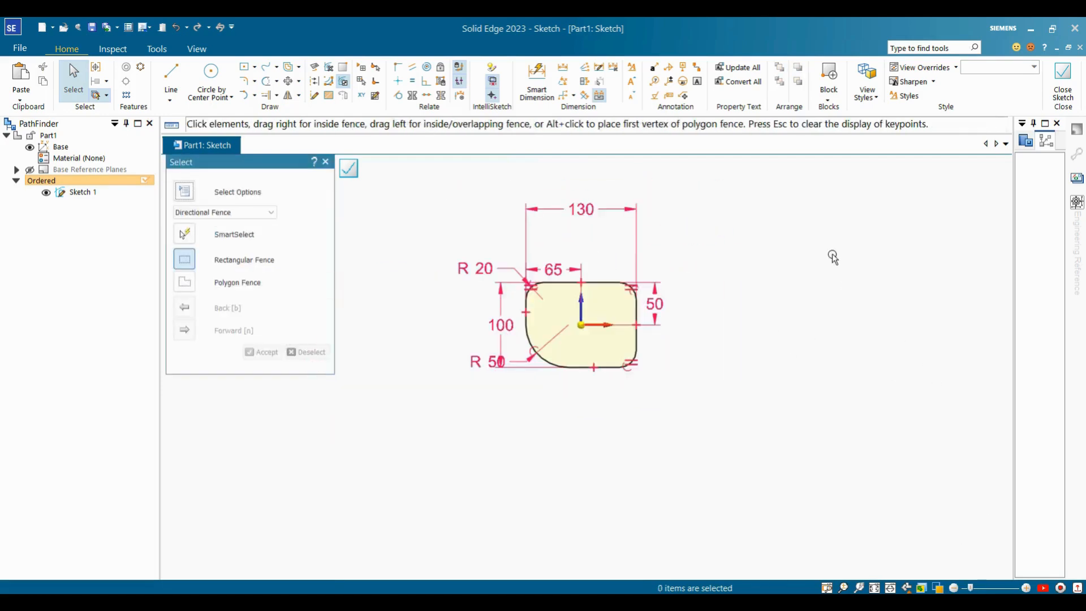
scroll(834, 252, up, 1)
click(254, 66)
click(309, 86)
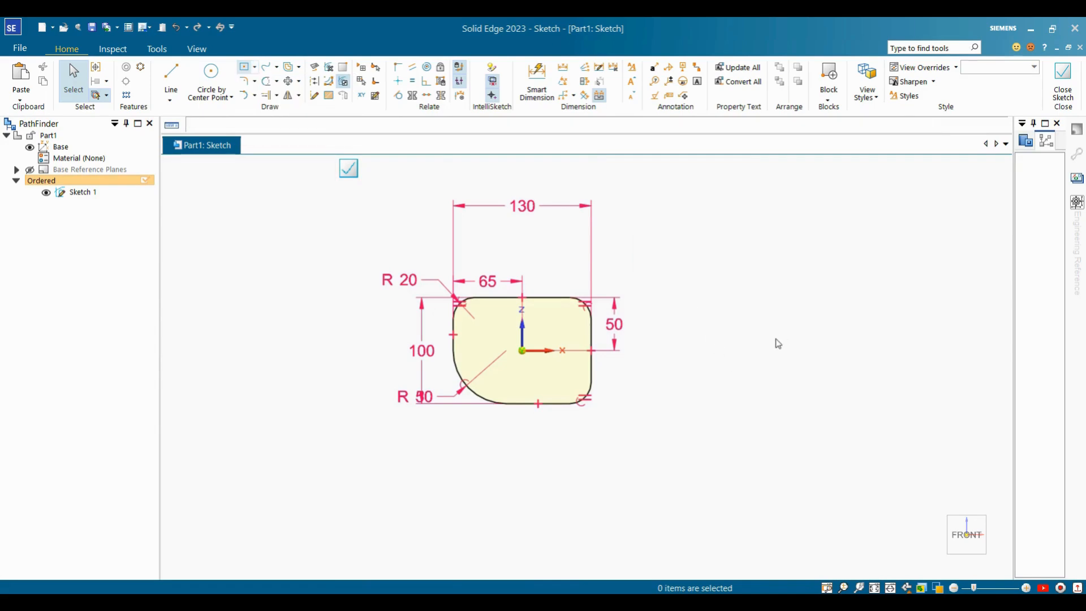
Draw a center rectangle right of the rounded shape and set the gap between them to 120.
click(771, 355)
click(844, 430)
key(Escape)
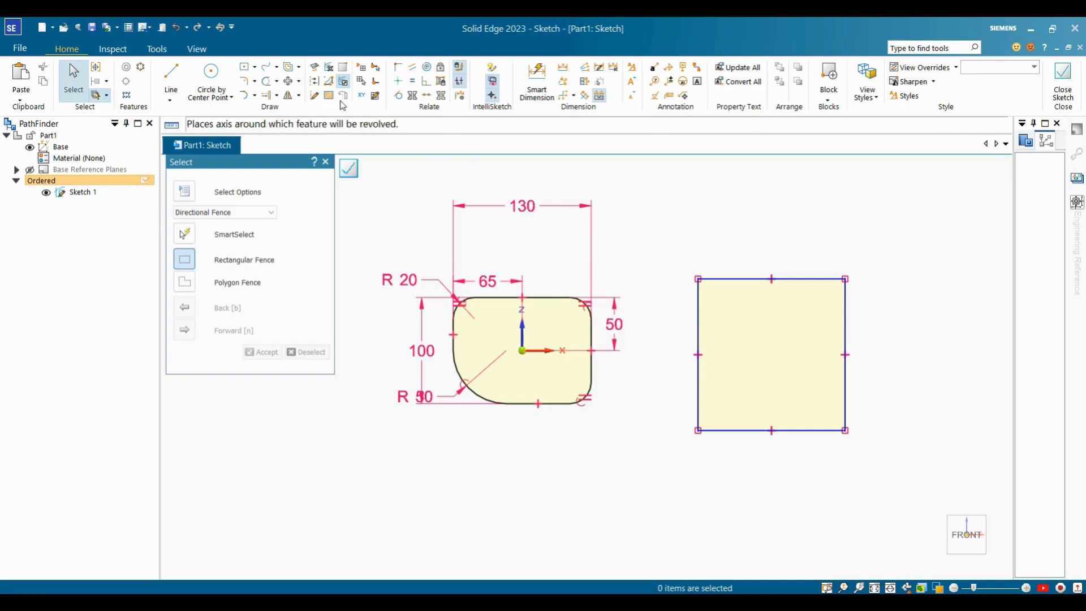
click(535, 82)
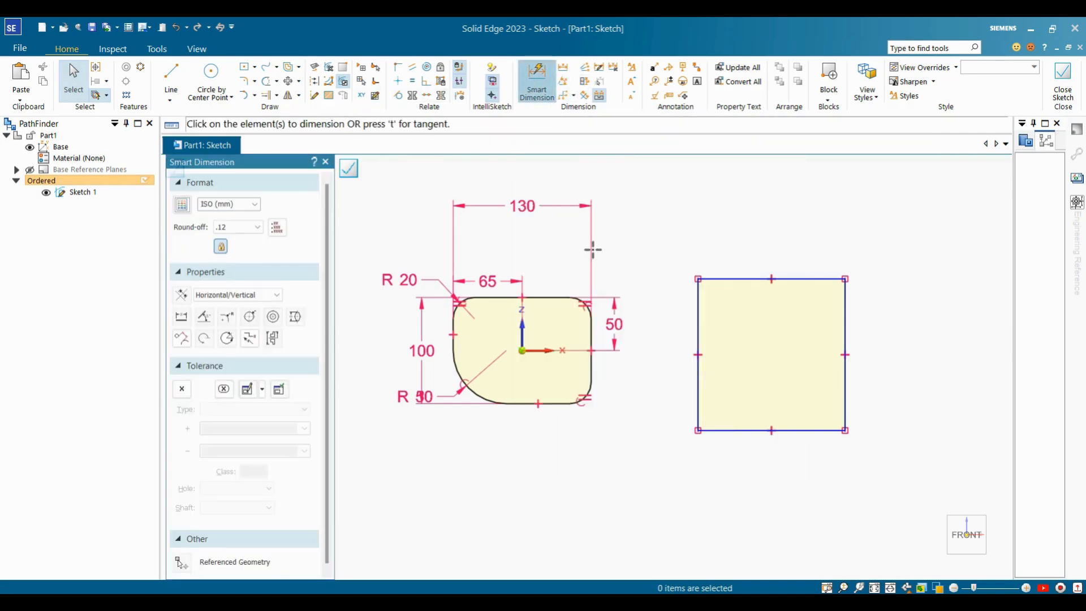
click(592, 361)
click(694, 389)
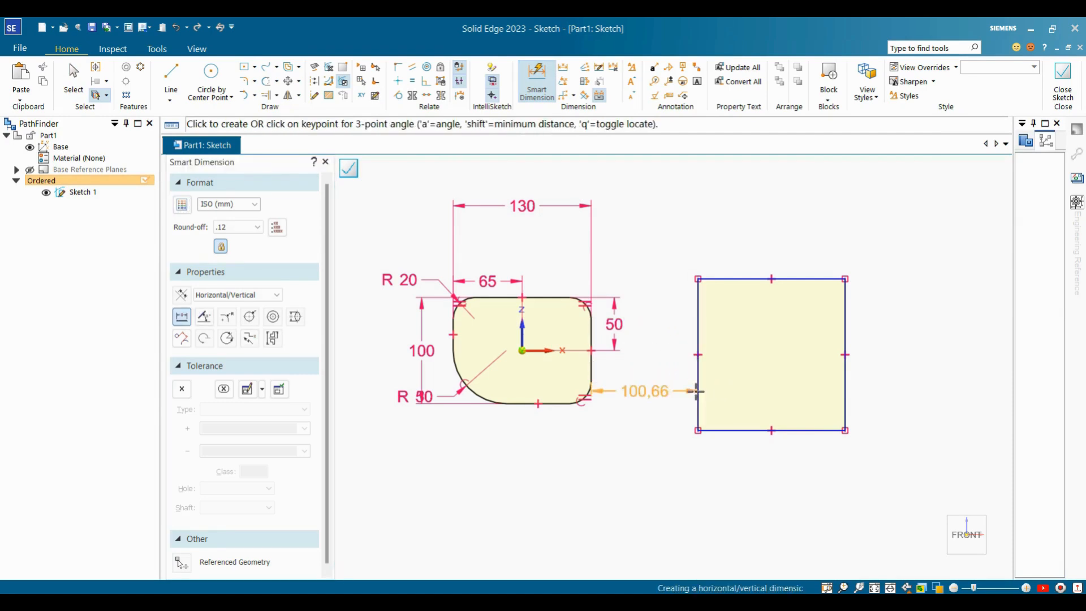
click(667, 477)
text(120)
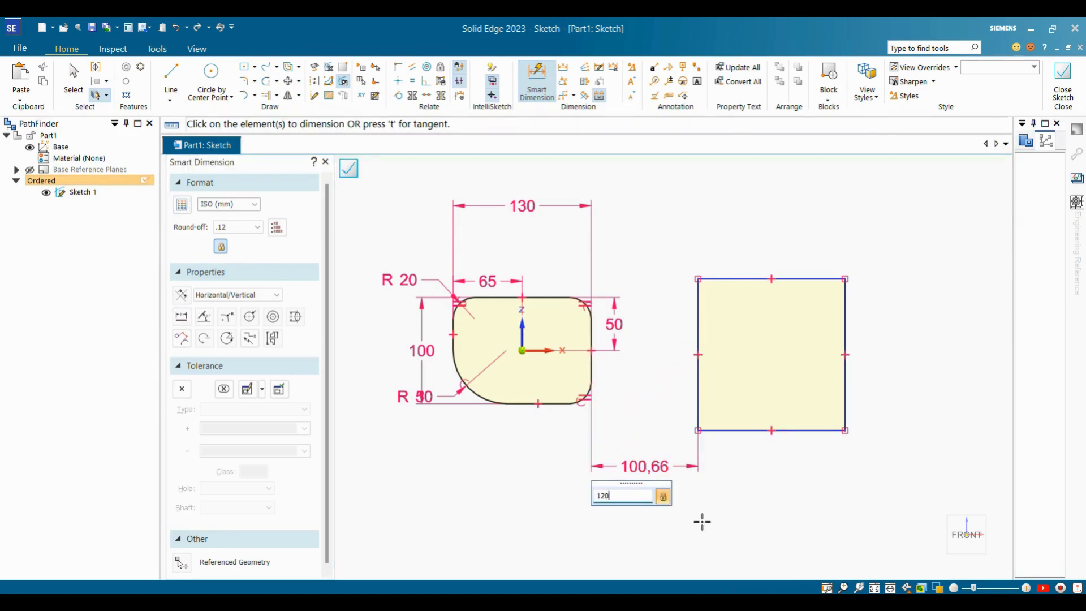
key(Return)
key(Escape)
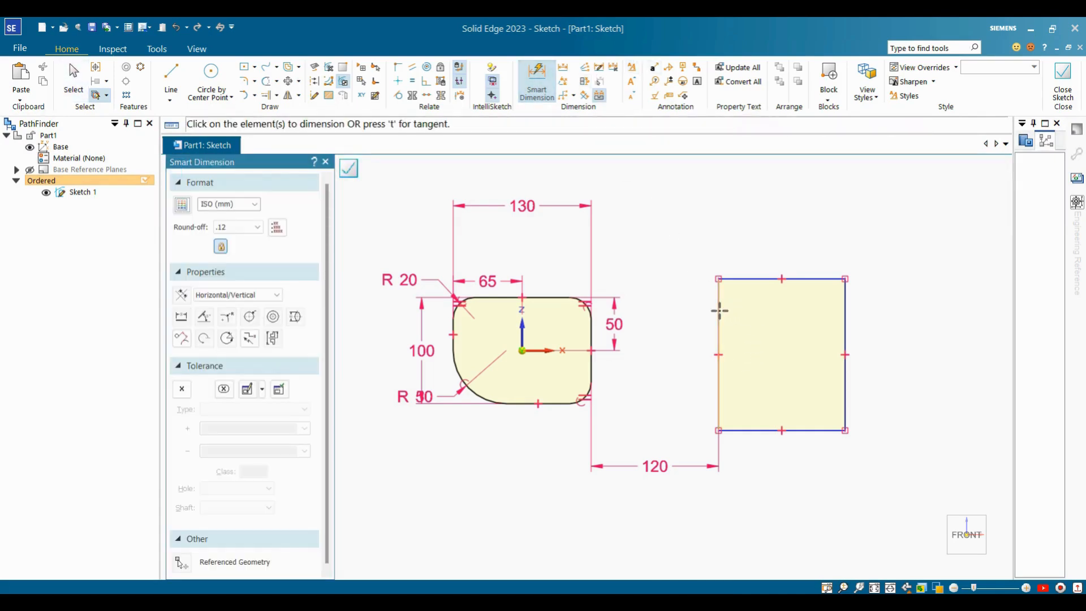
Dimension the rectangle 120 wide and 150 tall, and start aligning it with the shape's right midpoint.
click(845, 318)
text(120)
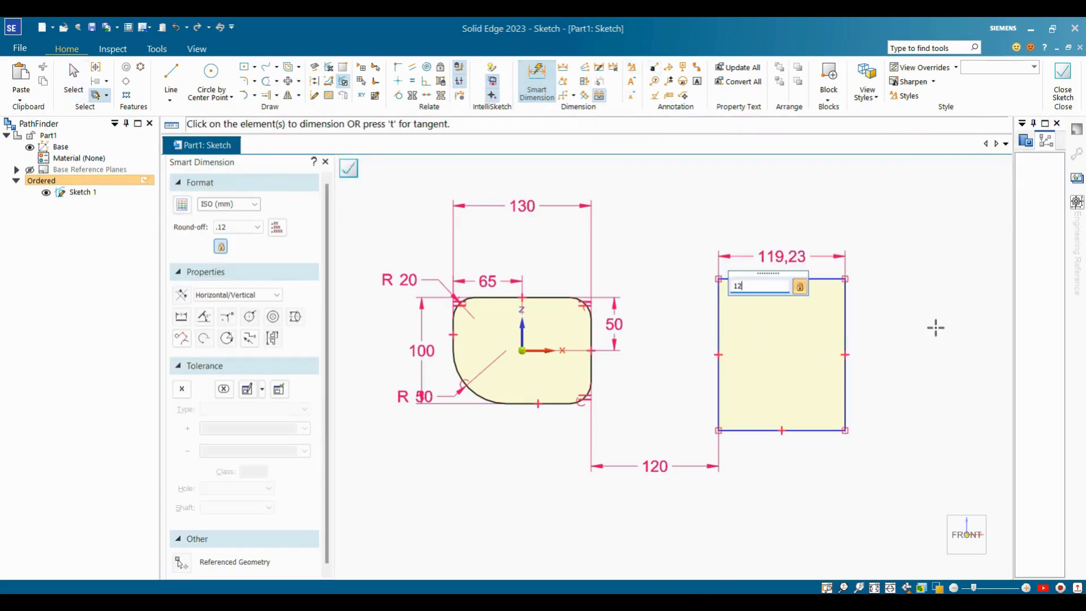
key(Return)
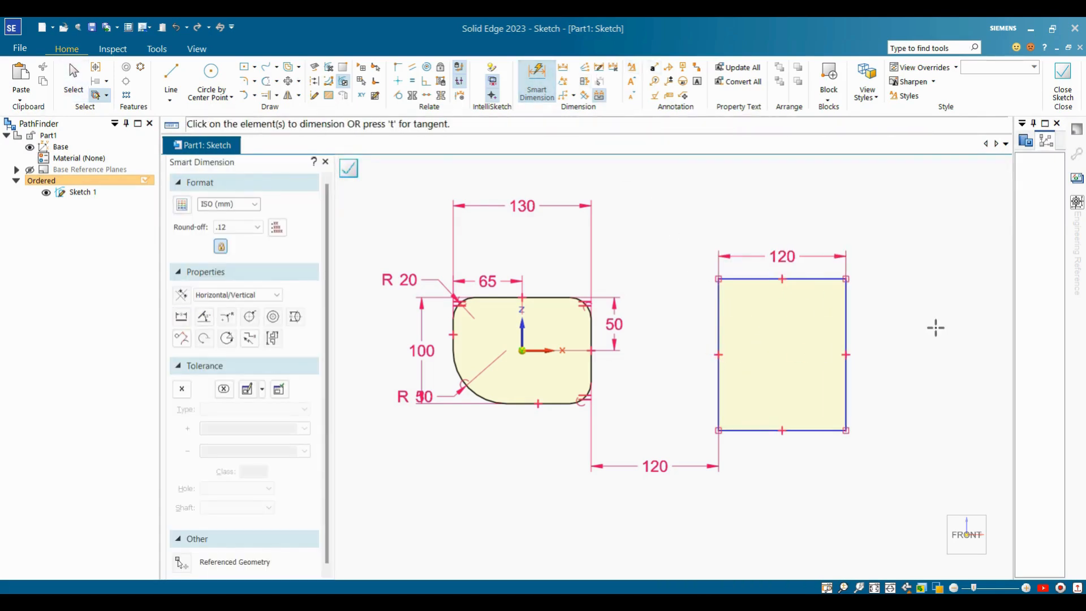
click(829, 280)
click(826, 428)
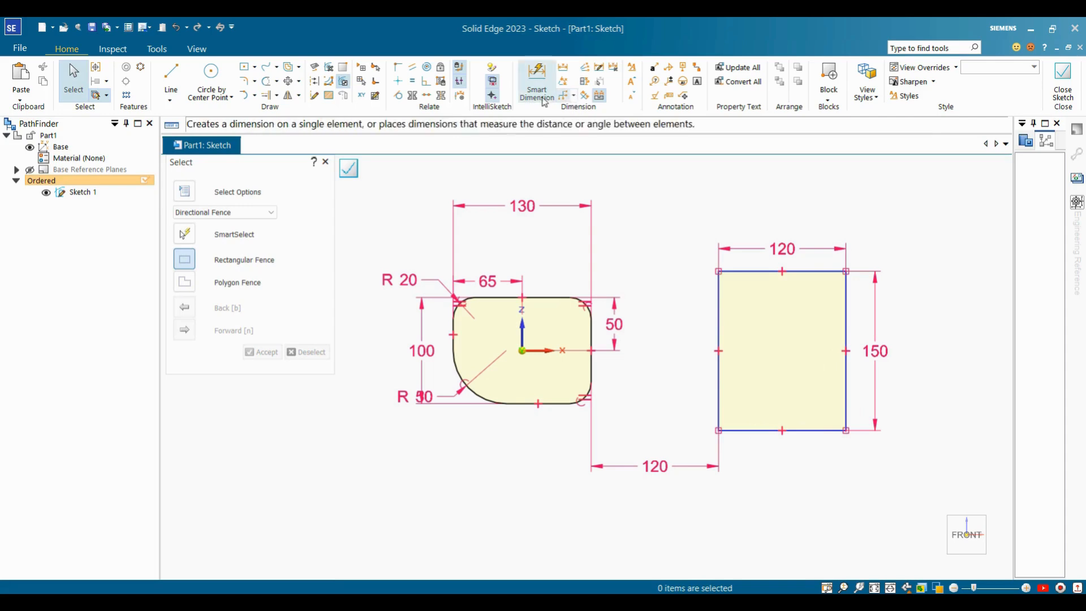
click(398, 81)
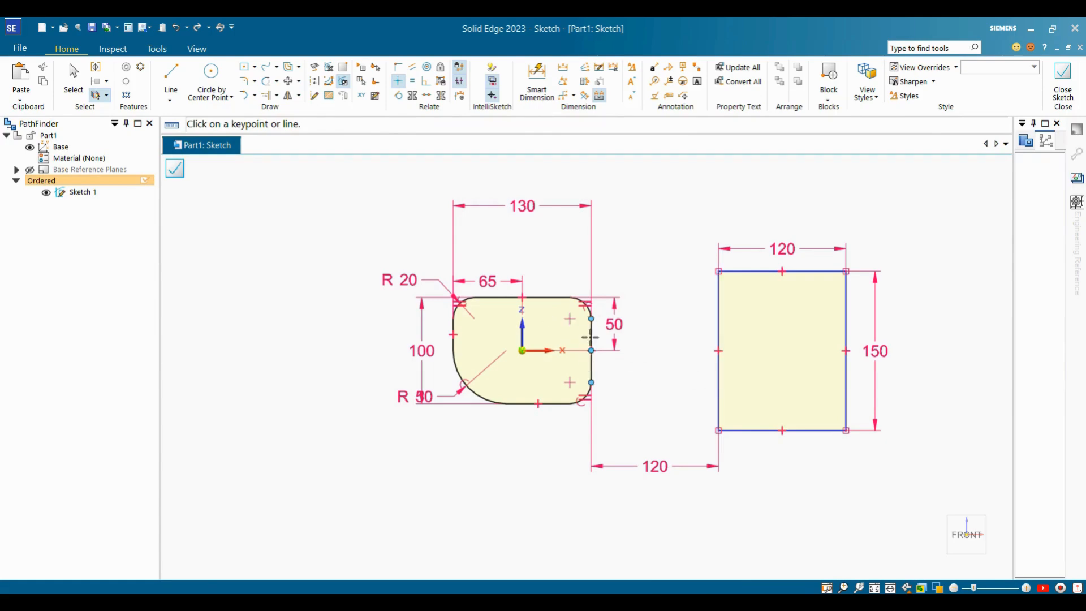
click(591, 351)
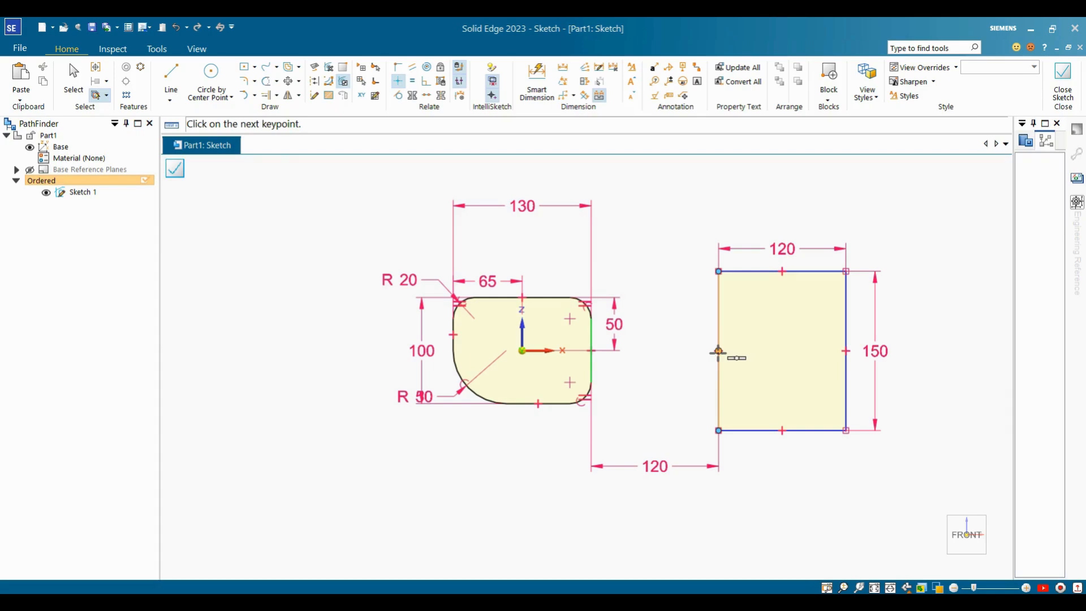
Undo the first midpoint alignment and drag the rectangle slightly lower.
click(718, 350)
key(Escape)
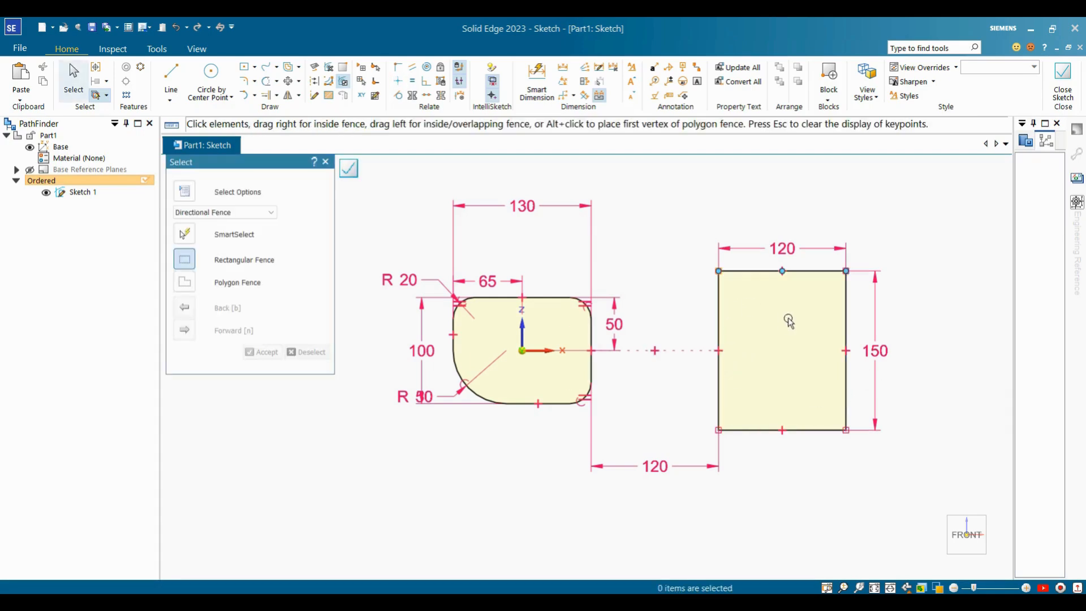
key(ctrl+z)
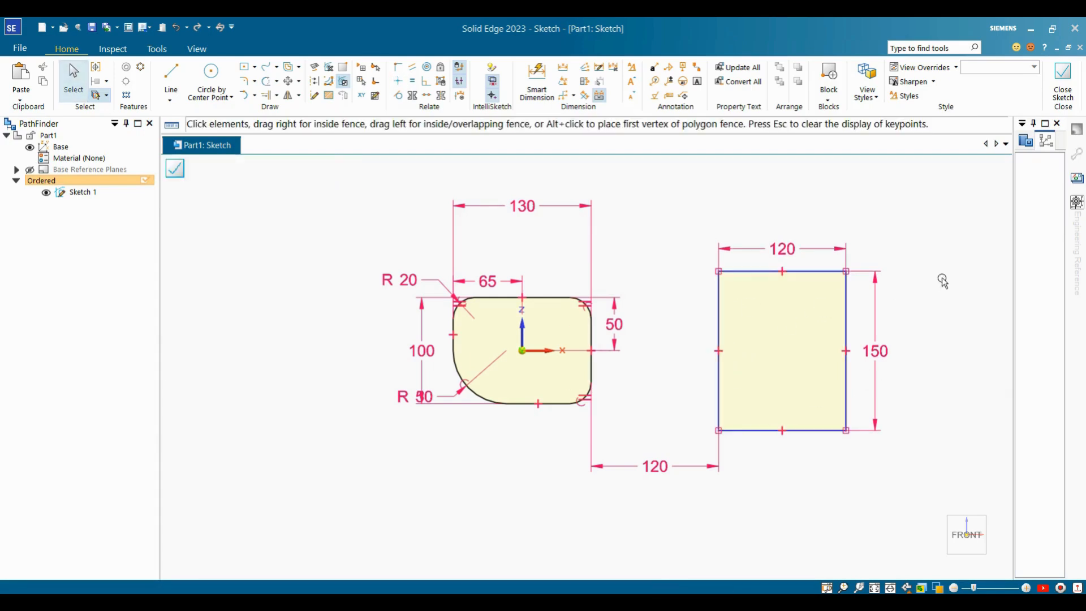
click(732, 272)
mouse_move(718, 271)
mouse_down()
mouse_move(717, 230)
mouse_move(725, 288)
mouse_up()
click(664, 243)
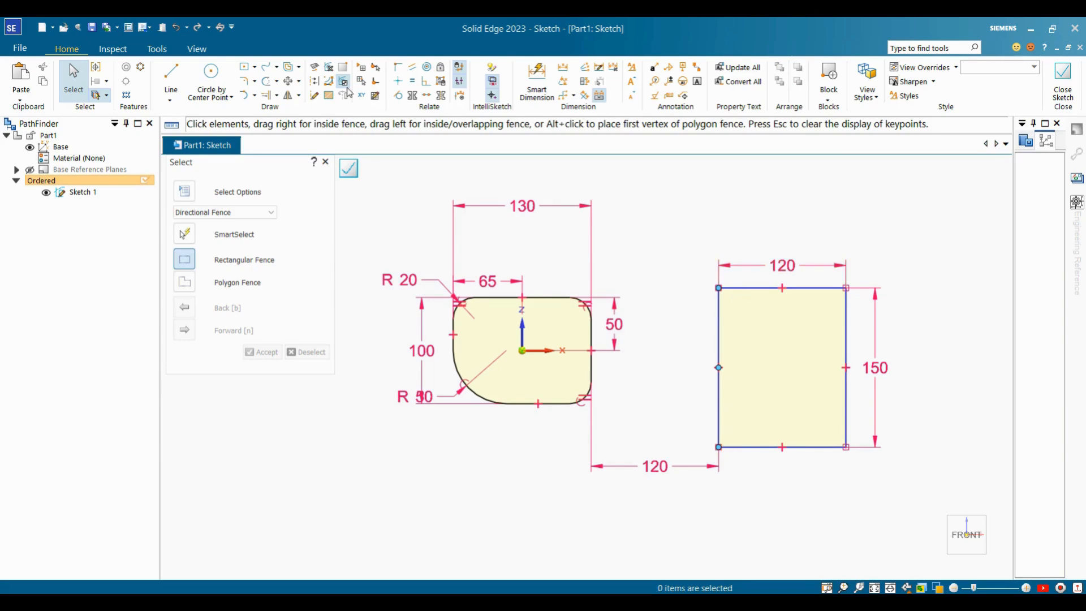
Align the rectangle's left-edge midpoint horizontally with the rounded profile's right-edge midpoint.
click(398, 81)
click(591, 350)
click(718, 367)
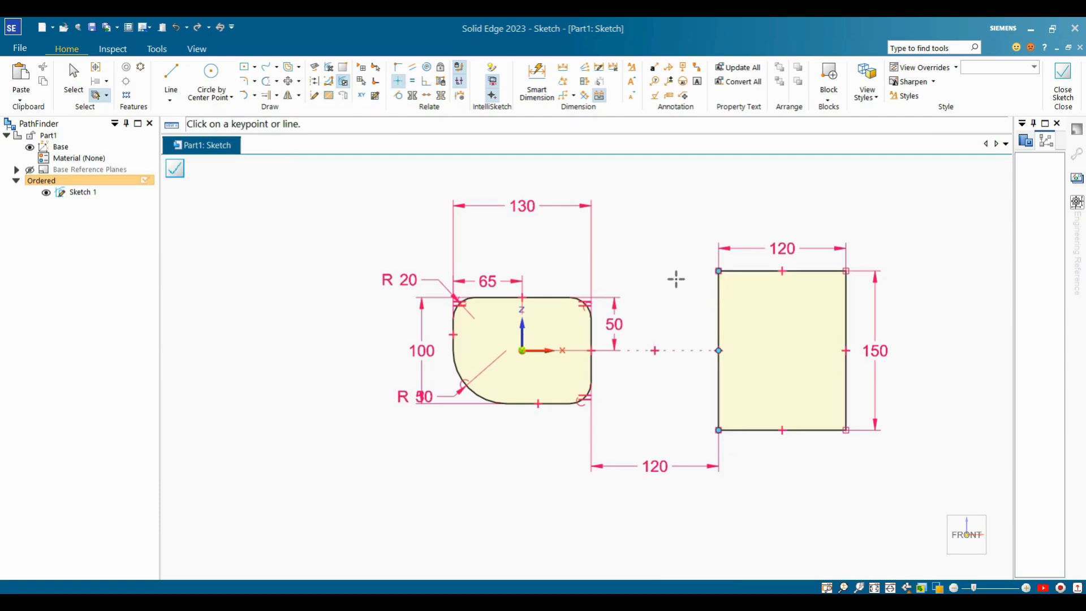
key(Escape)
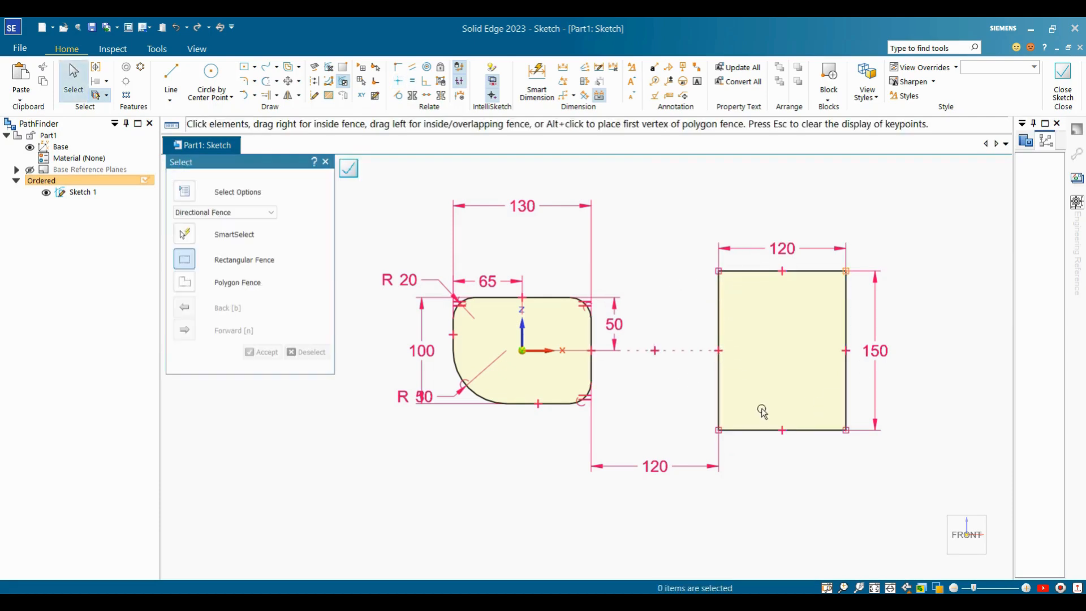
scroll(781, 258, down, 2)
scroll(780, 257, up, 2)
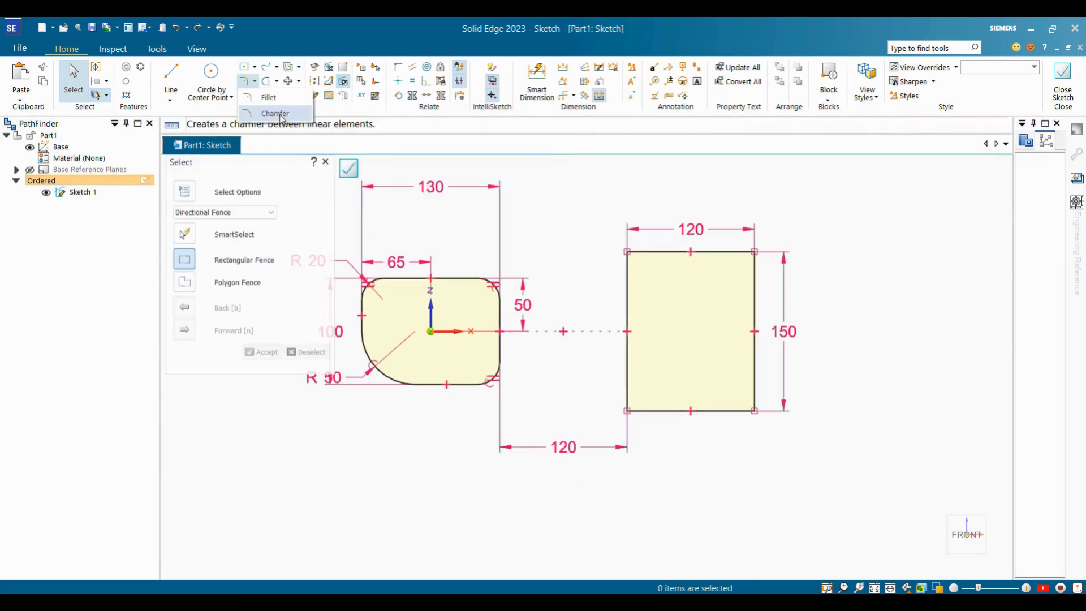
click(245, 81)
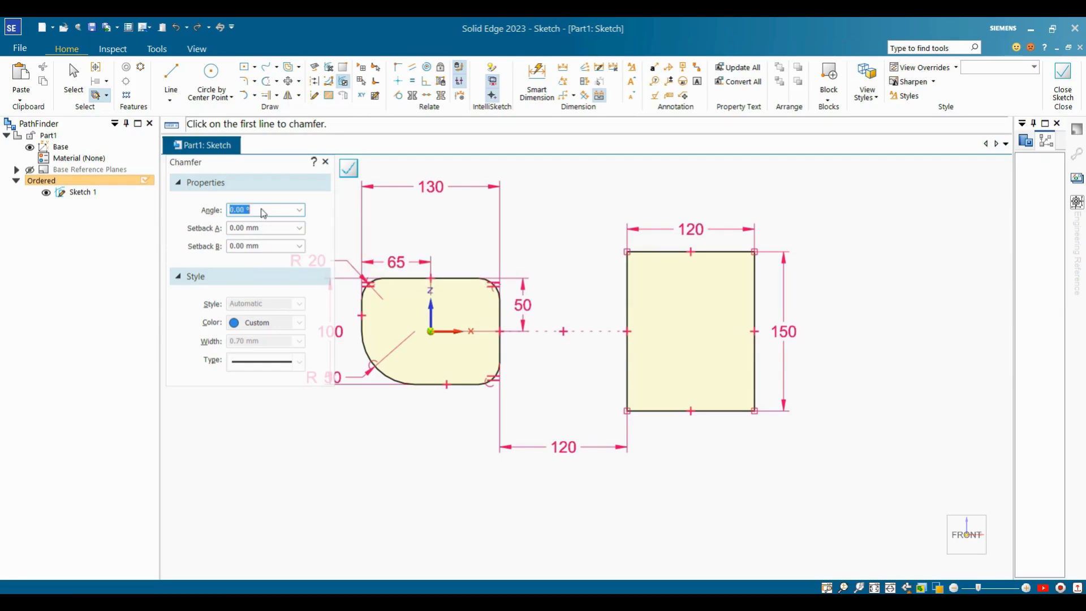
Chamfer the rectangle's top-left corner at a 30° angle with a 50 mm setback.
click(264, 230)
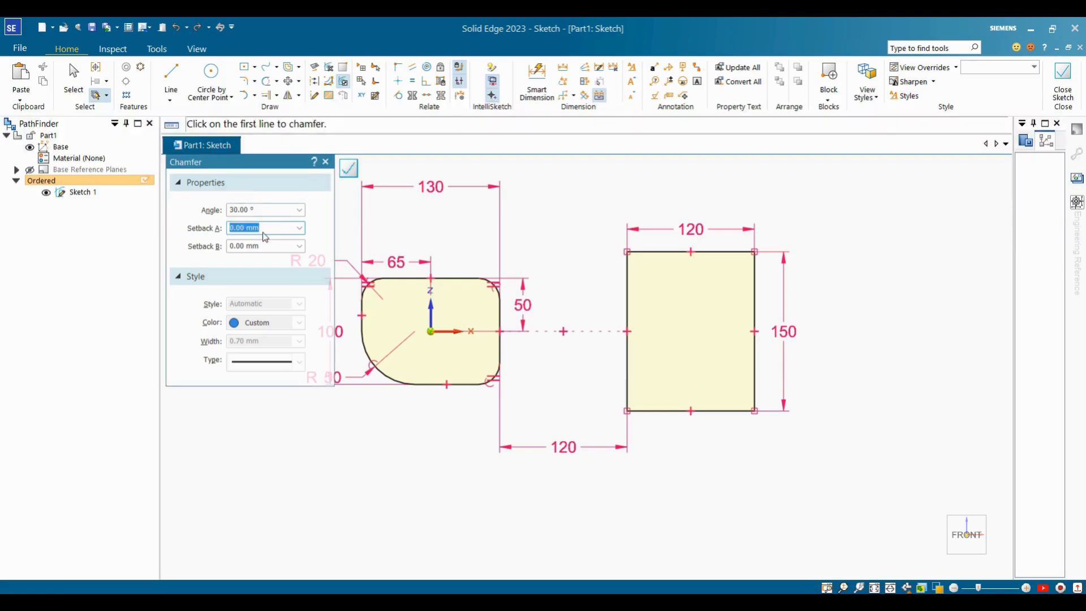
text(50)
key(Return)
scroll(731, 235, up, 3)
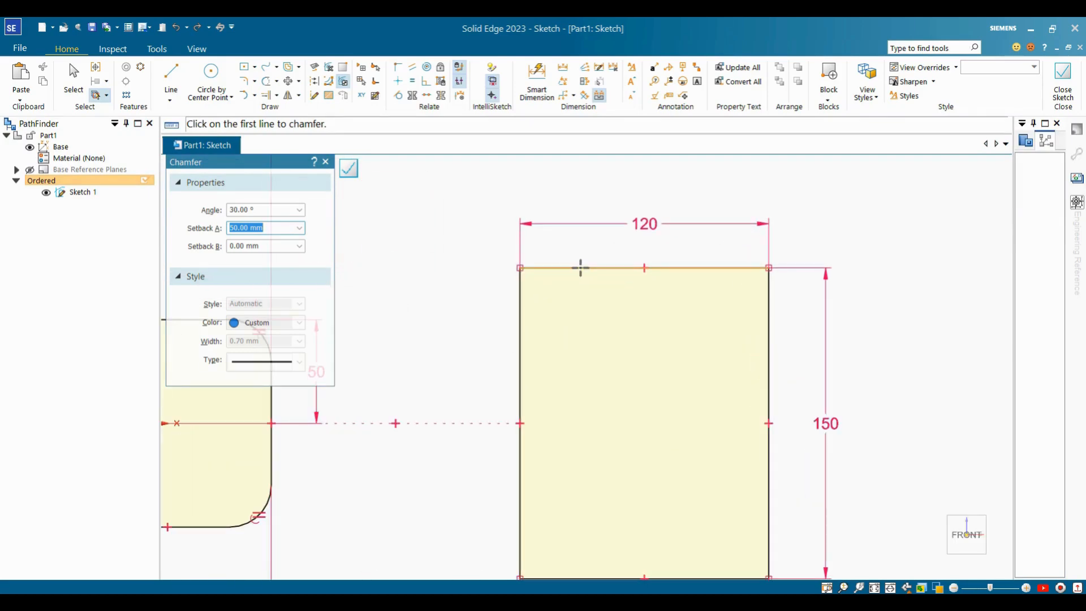
scroll(563, 333, down, 4)
scroll(548, 328, up, 2)
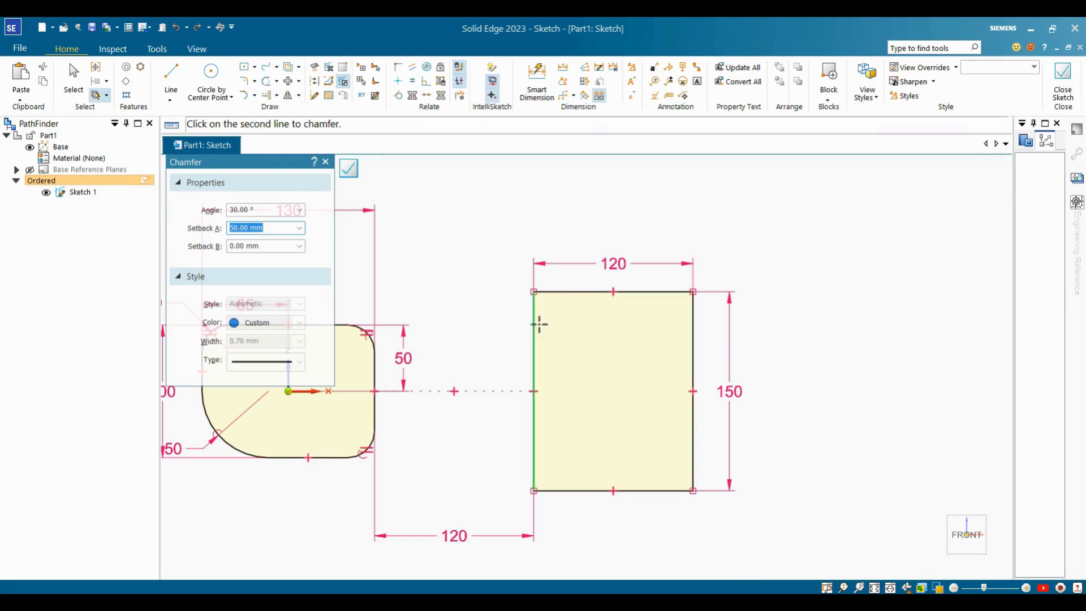
click(579, 292)
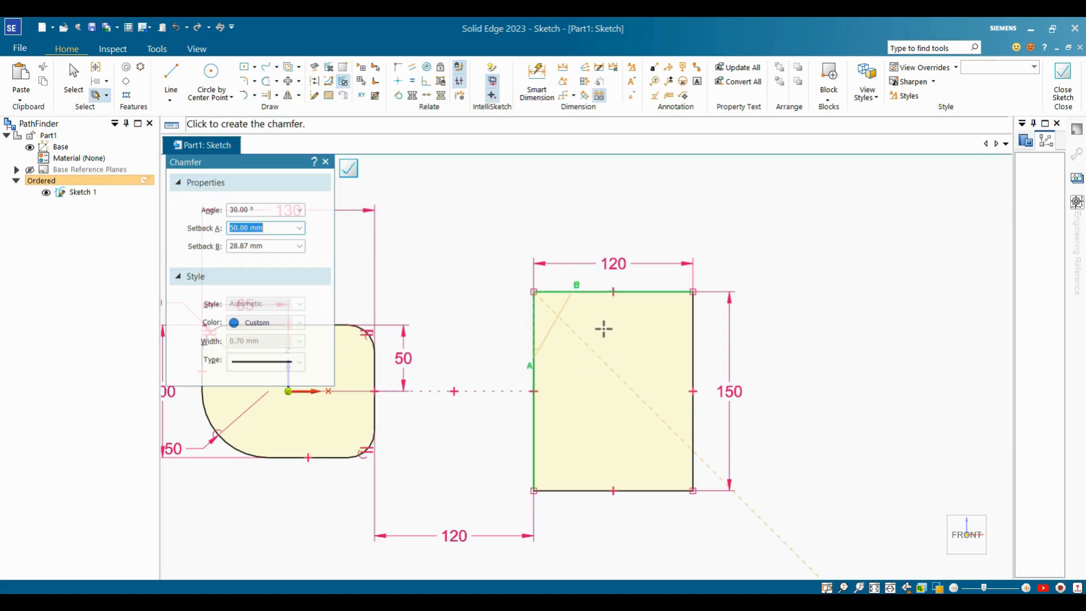
click(576, 382)
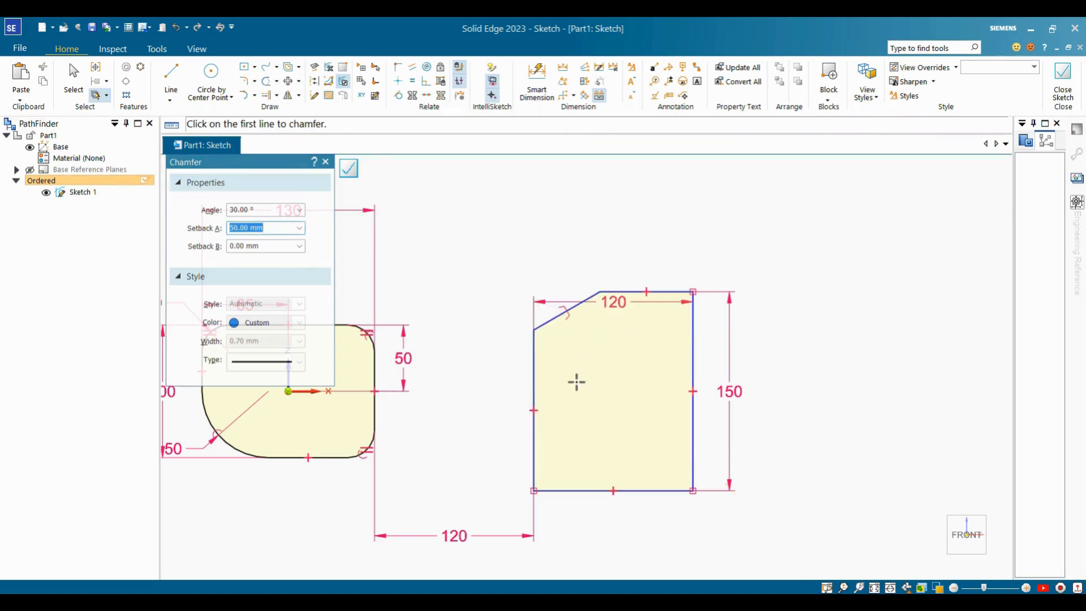
Move the 120 top dimension up above the chamfered top edge.
key(Escape)
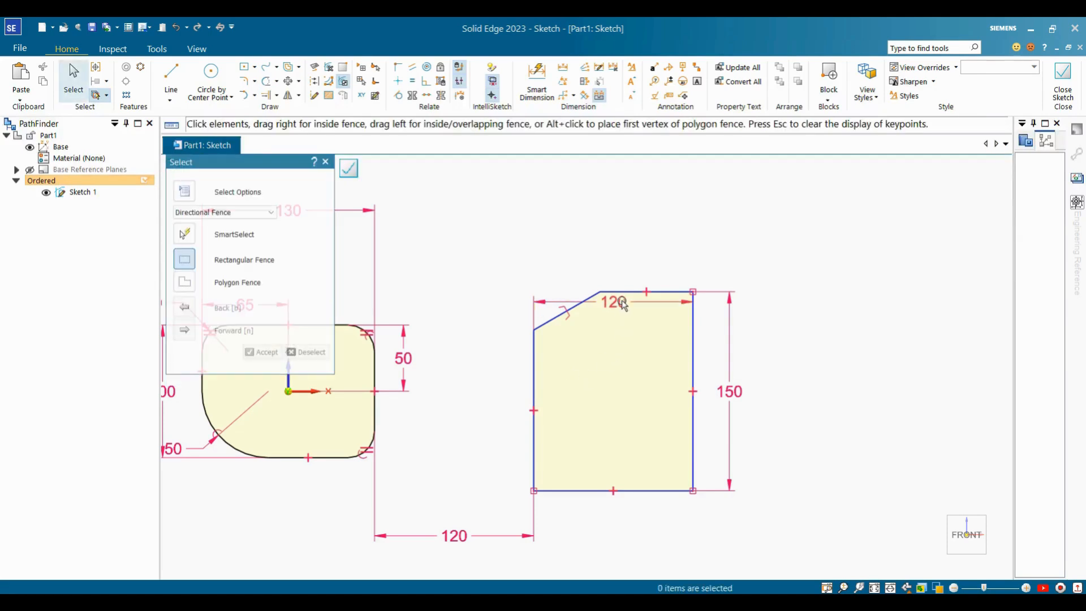
click(614, 301)
drag(614, 302, 616, 267)
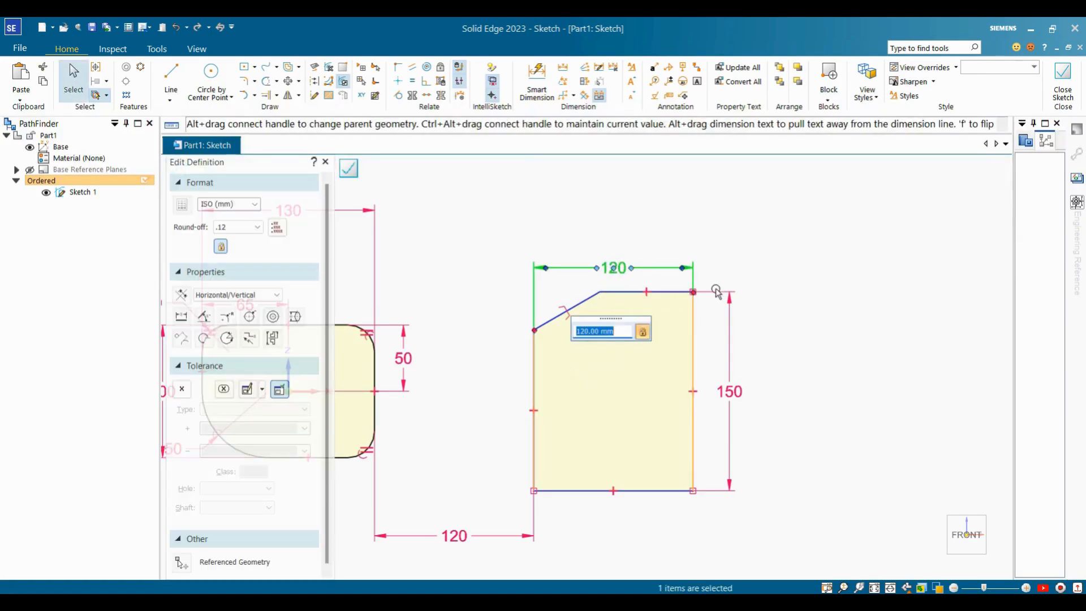
click(783, 270)
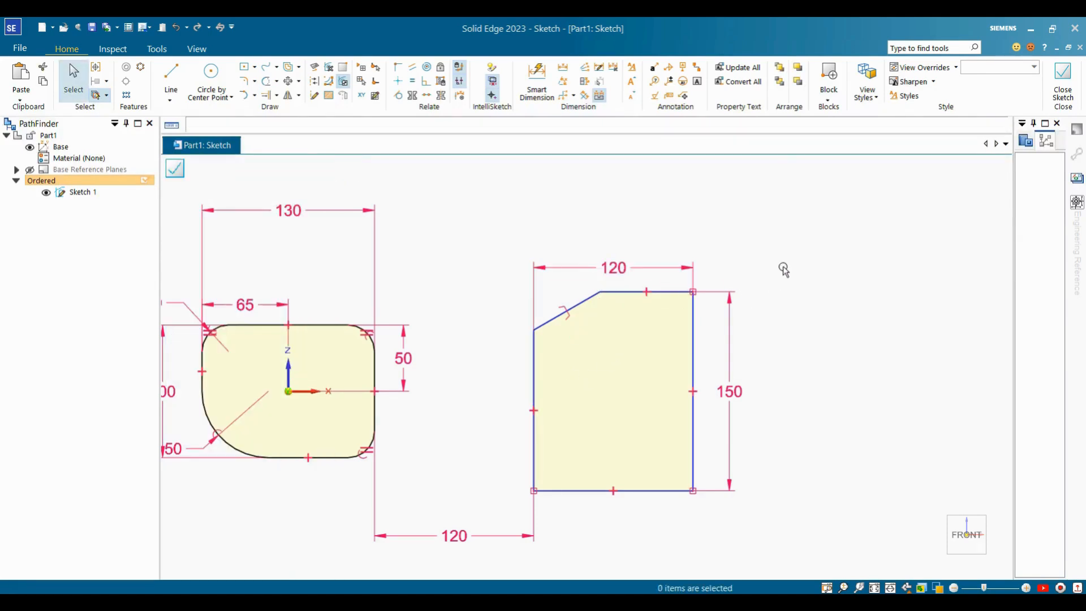
click(544, 94)
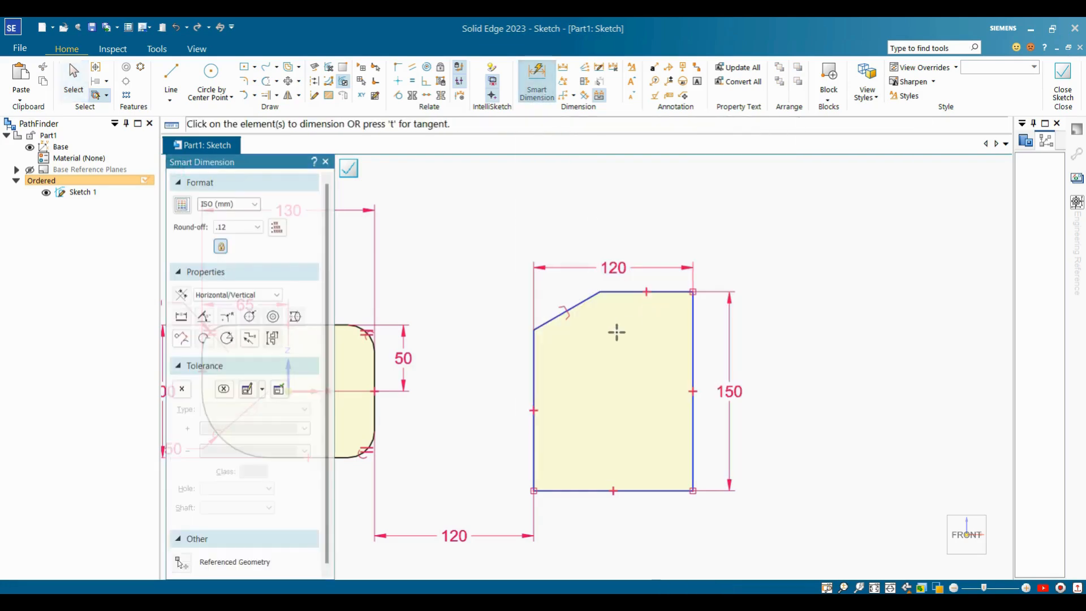
key(Escape)
Add a horizontal 50 distance dimension across the chamfer and dismiss a failed second dimension.
click(566, 70)
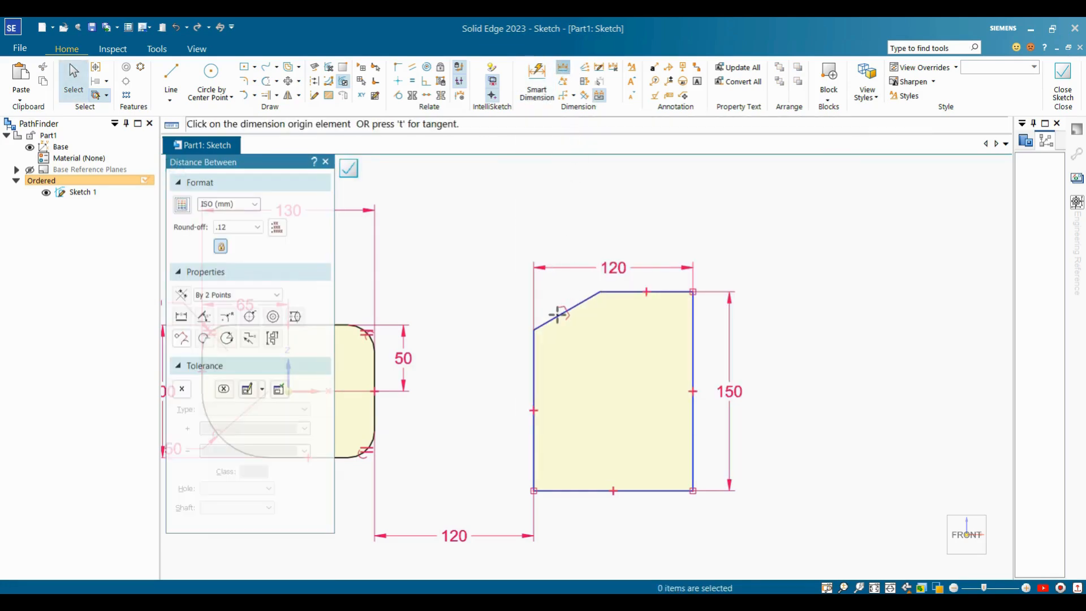
click(547, 335)
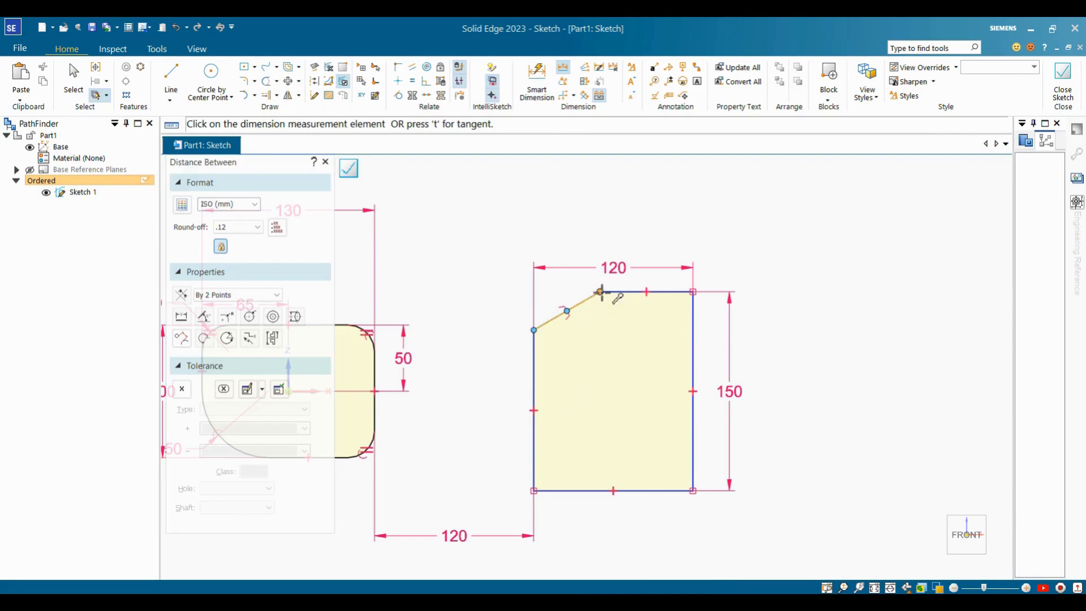
click(602, 293)
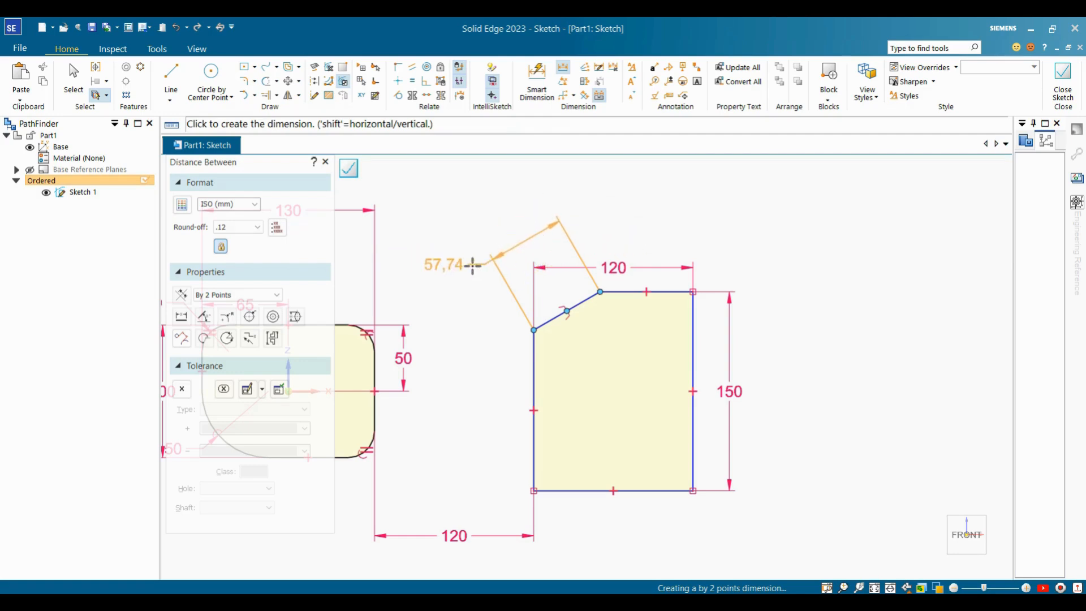
click(238, 296)
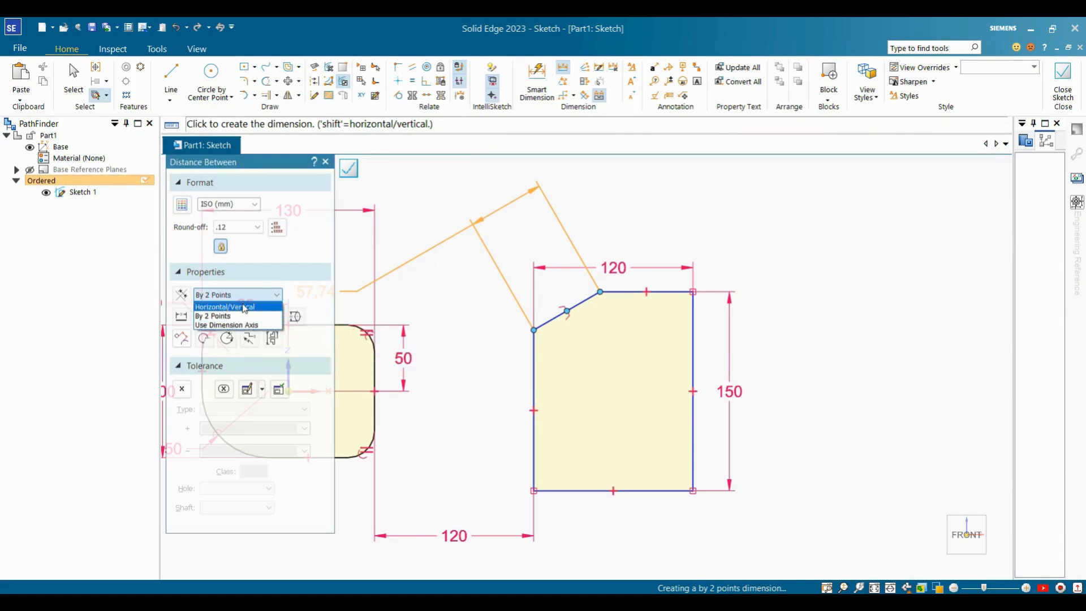
click(244, 307)
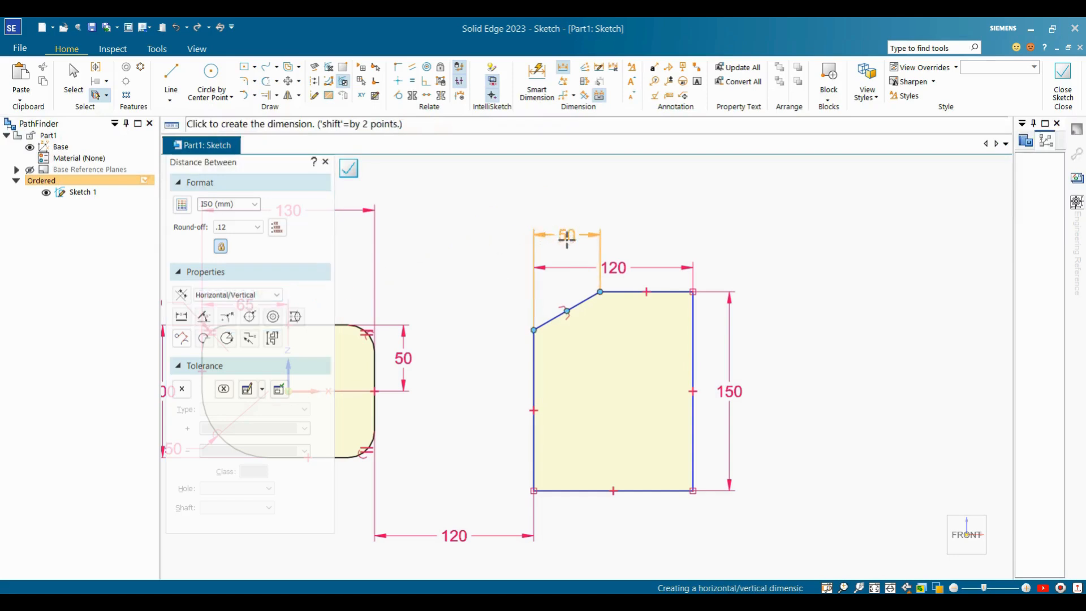
click(565, 238)
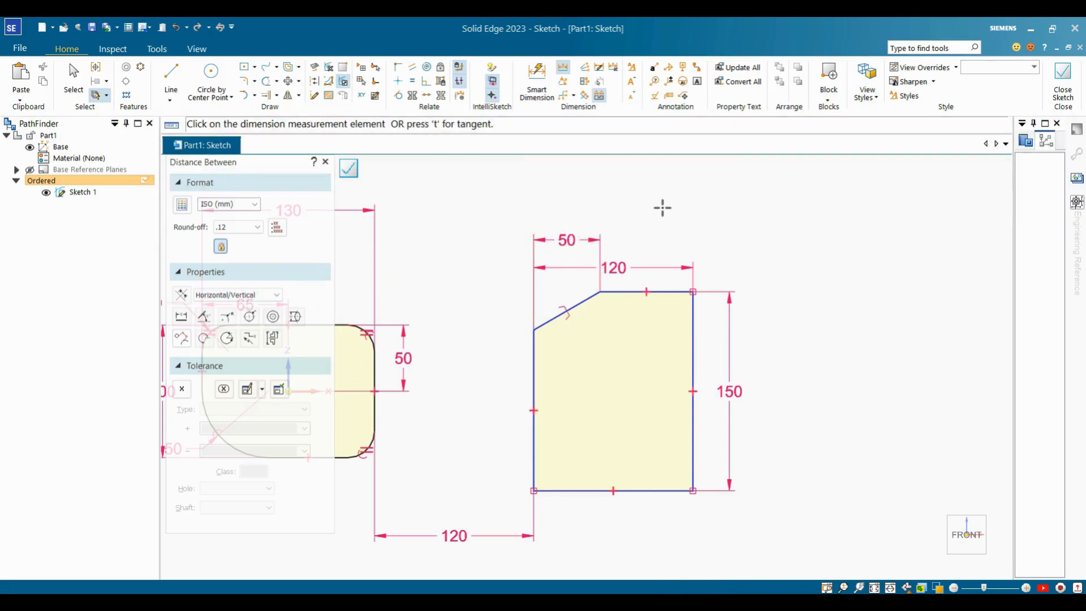
click(600, 292)
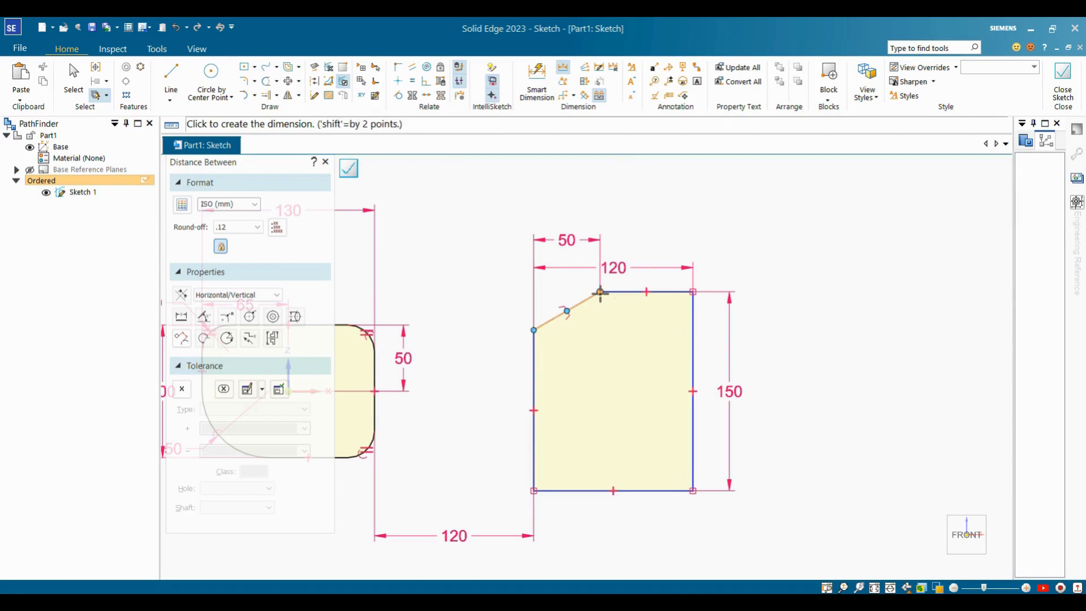
click(543, 324)
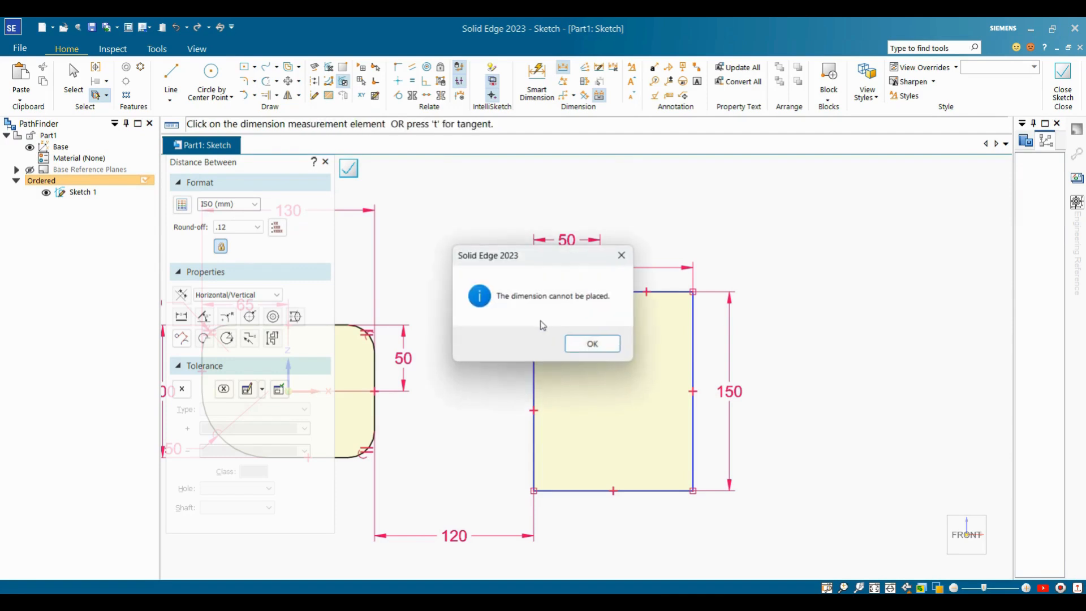
click(622, 257)
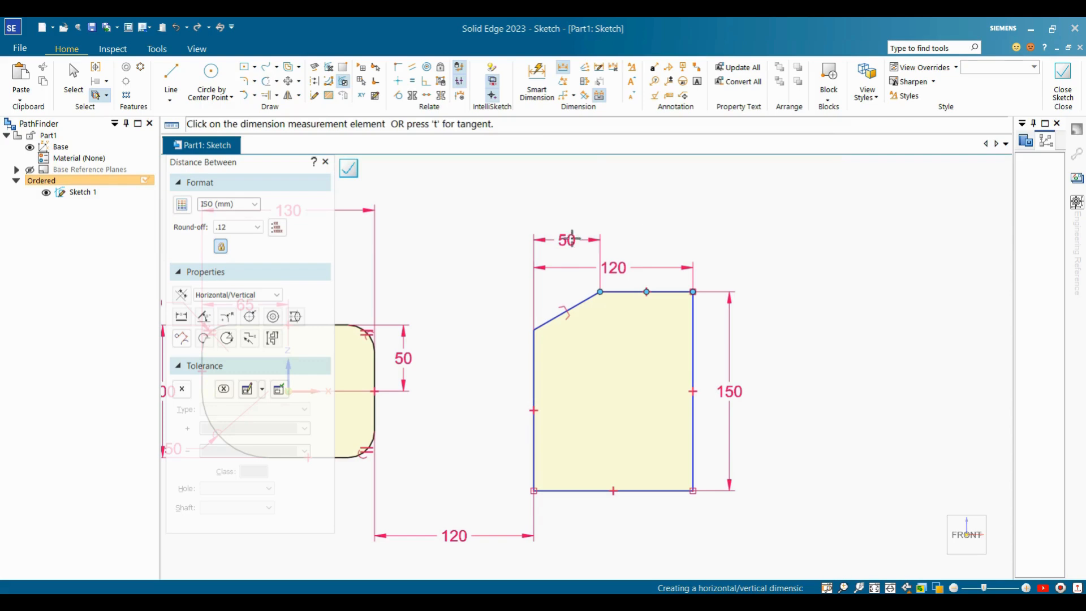
key(Escape)
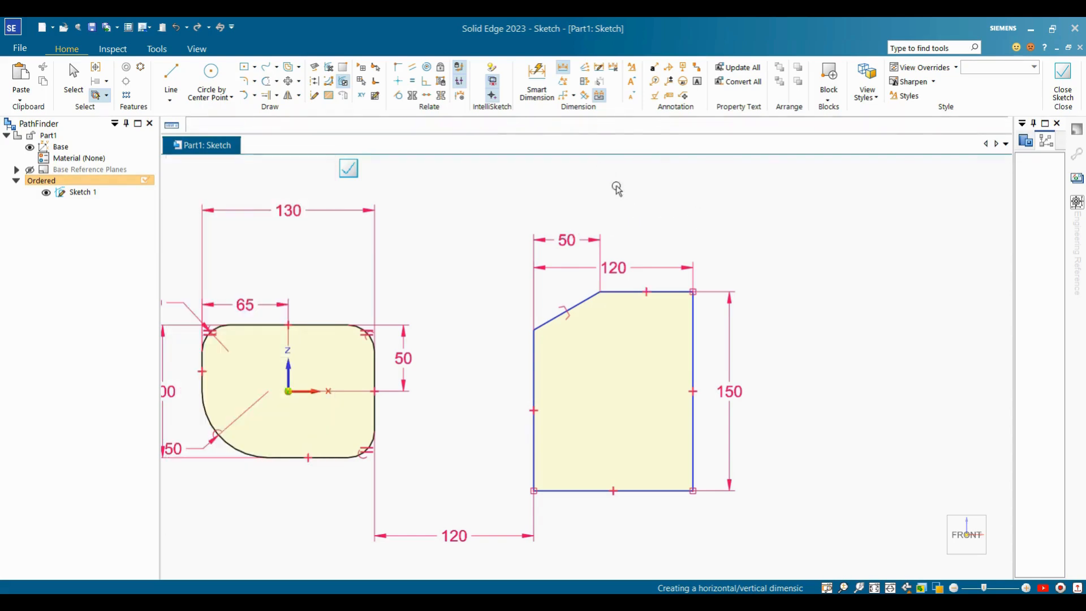
Try a 28.87 distance dimension between the chamfer's endpoints, then cancel it.
click(563, 73)
click(599, 293)
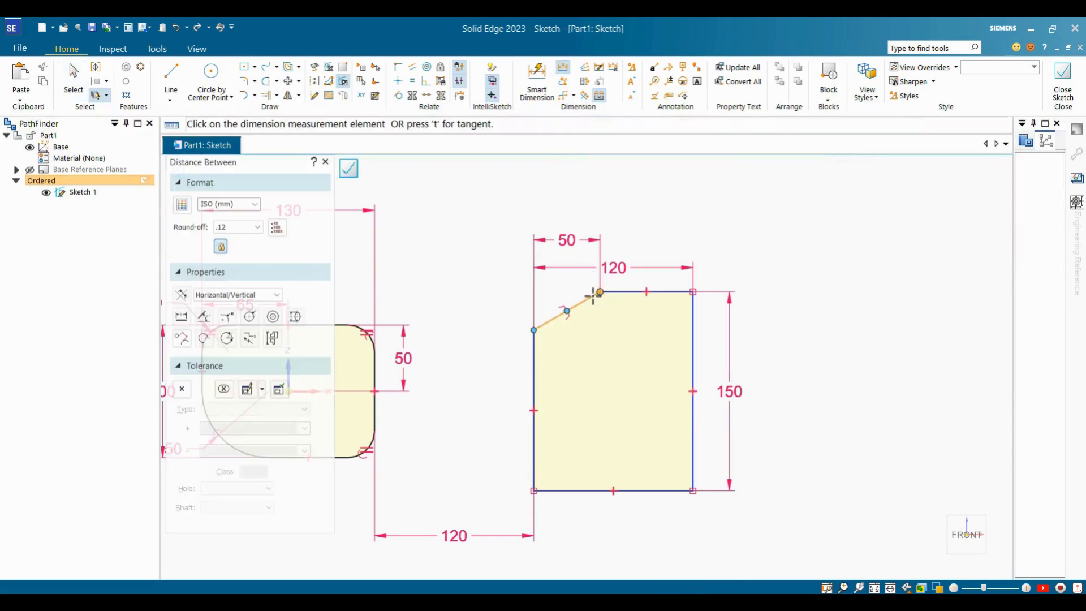
click(533, 330)
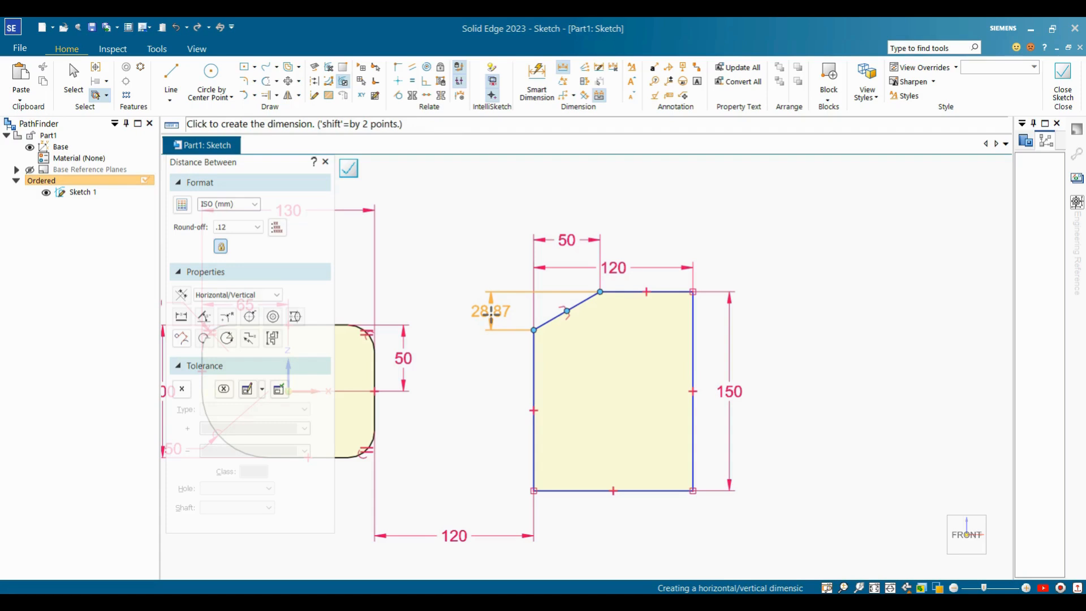
key(Escape)
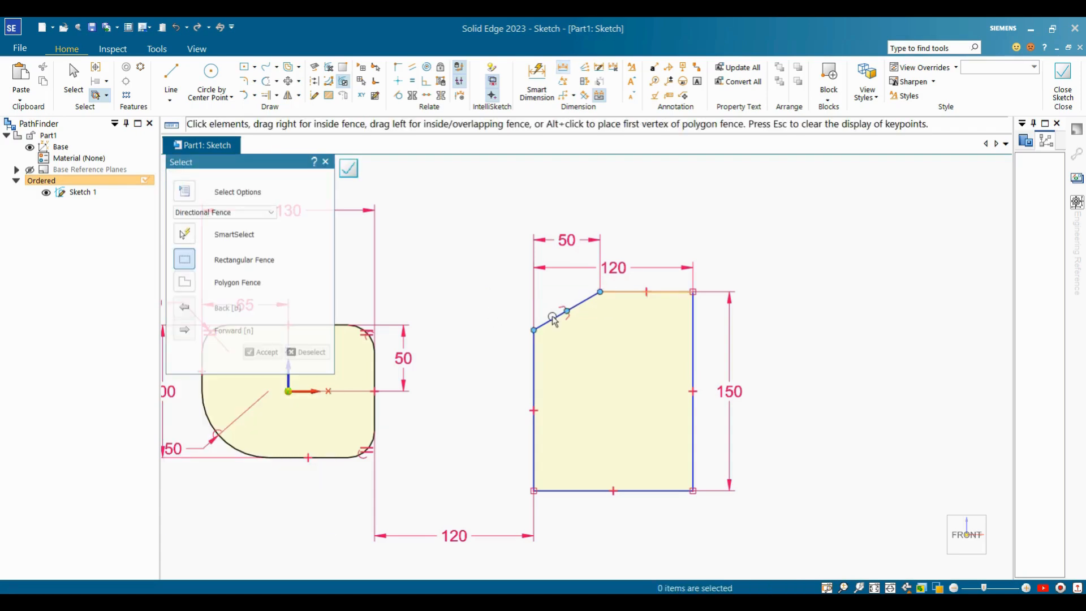
scroll(601, 305, up, 3)
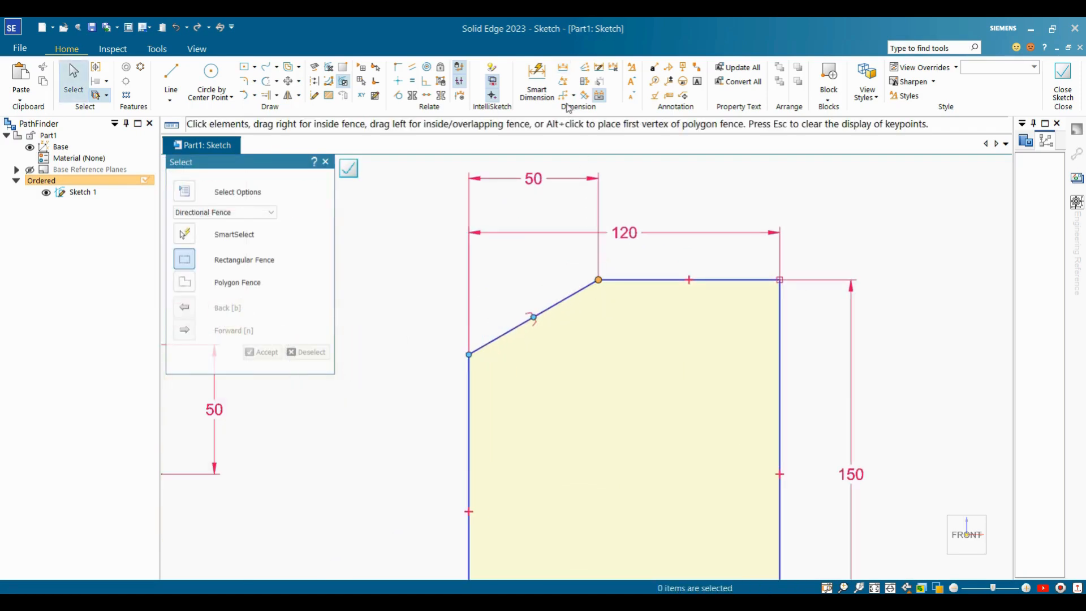
Add a 30° angle dimension between the slanted chamfer edge and the top edge.
click(569, 83)
click(588, 286)
click(575, 293)
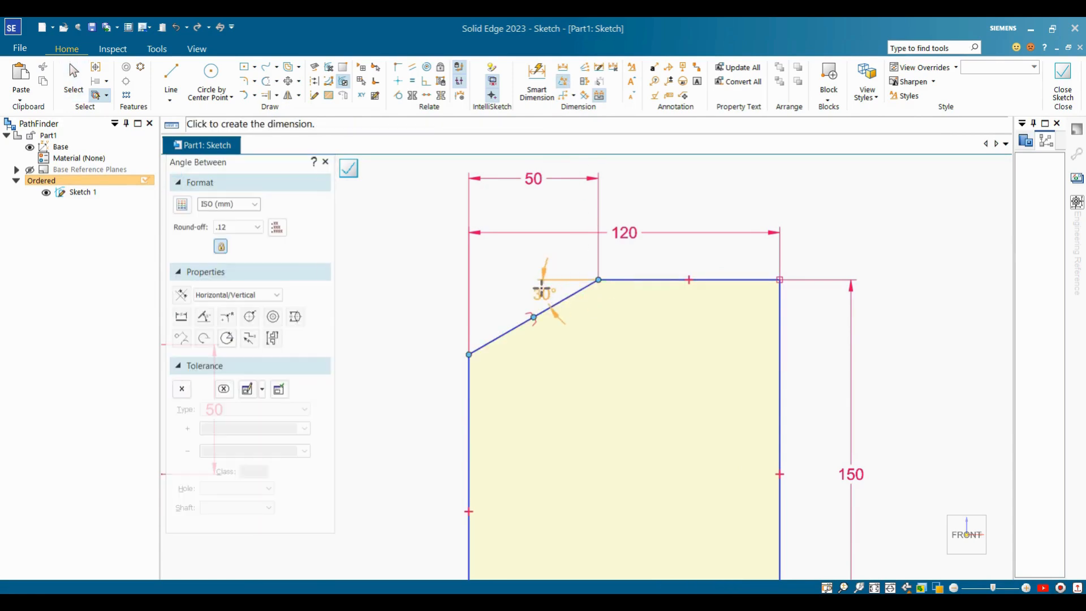
click(489, 305)
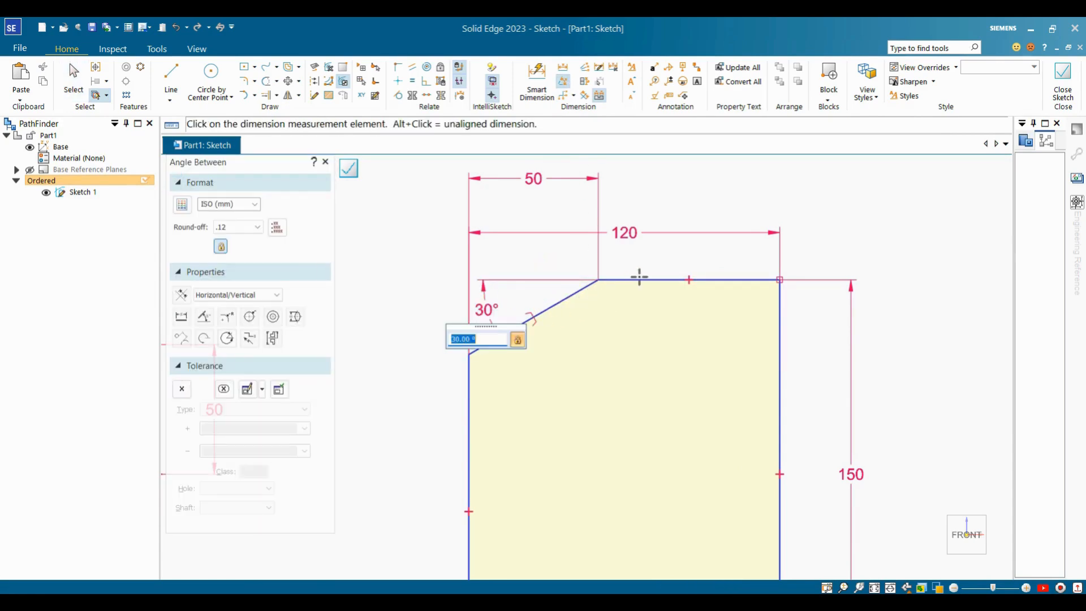
key(Escape)
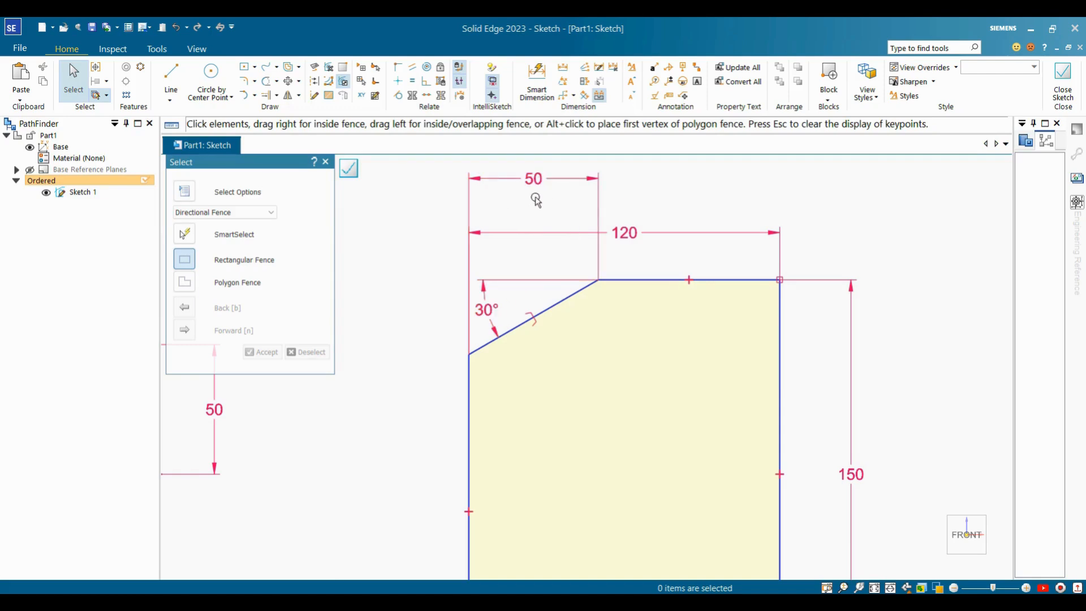
scroll(676, 242, down, 4)
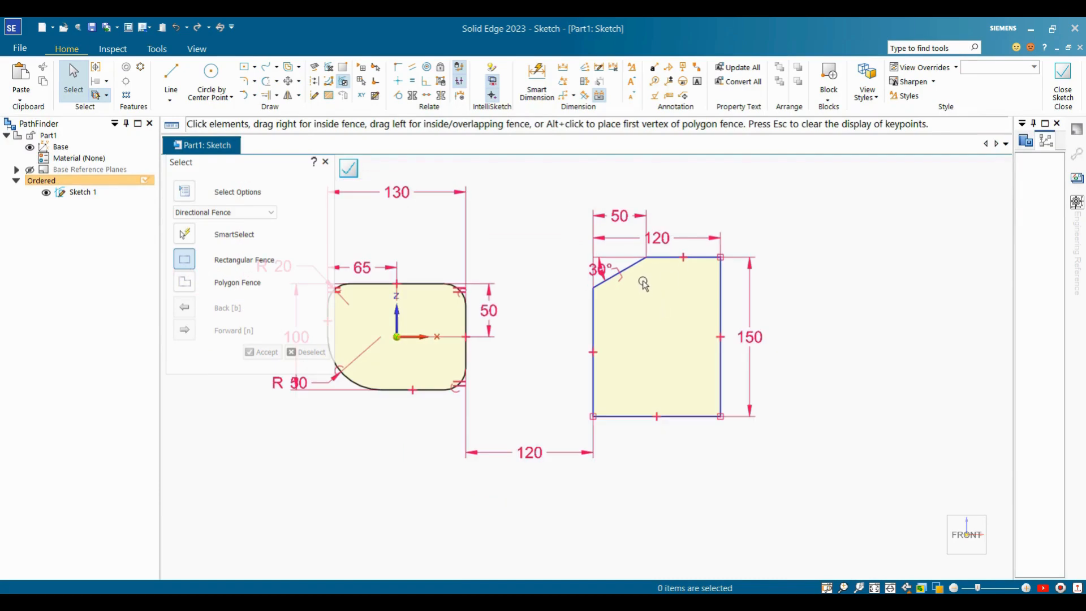
scroll(641, 280, up, 3)
scroll(620, 307, down, 3)
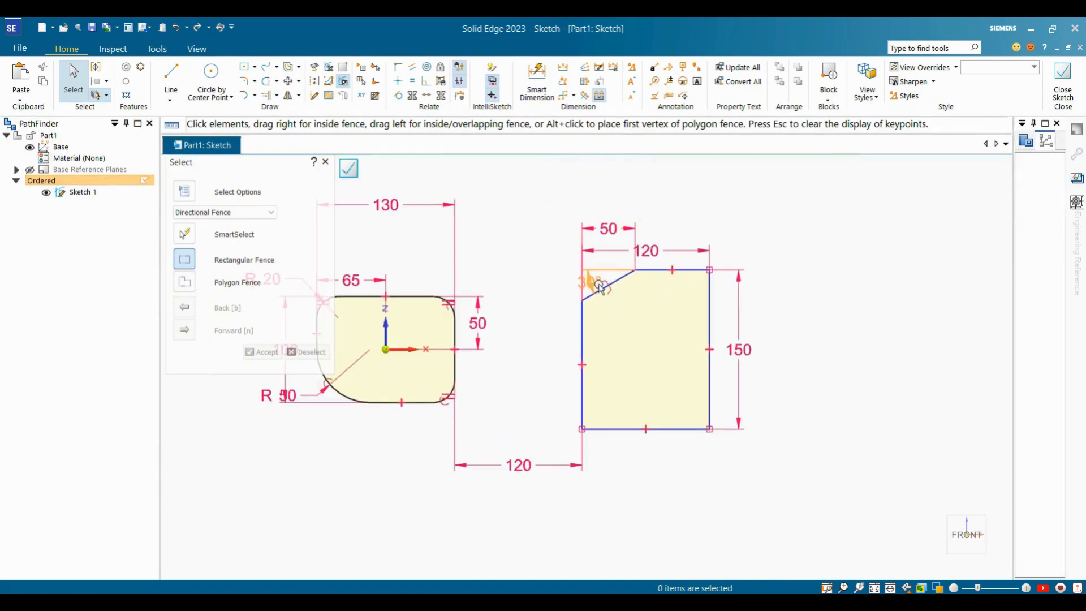
scroll(633, 306, up, 3)
scroll(731, 238, down, 3)
scroll(731, 238, up, 2)
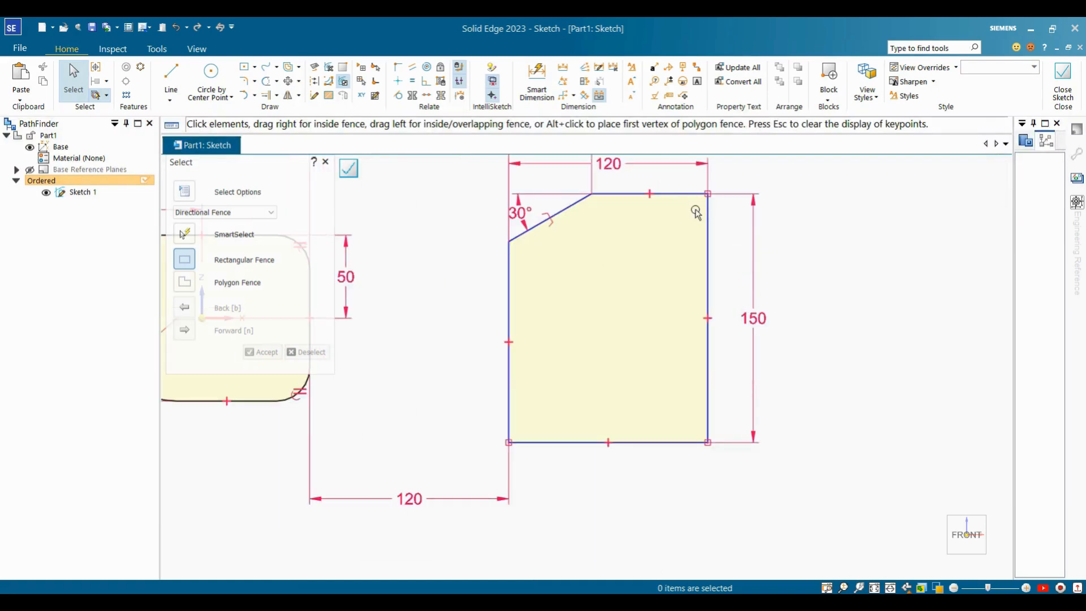
key(Escape)
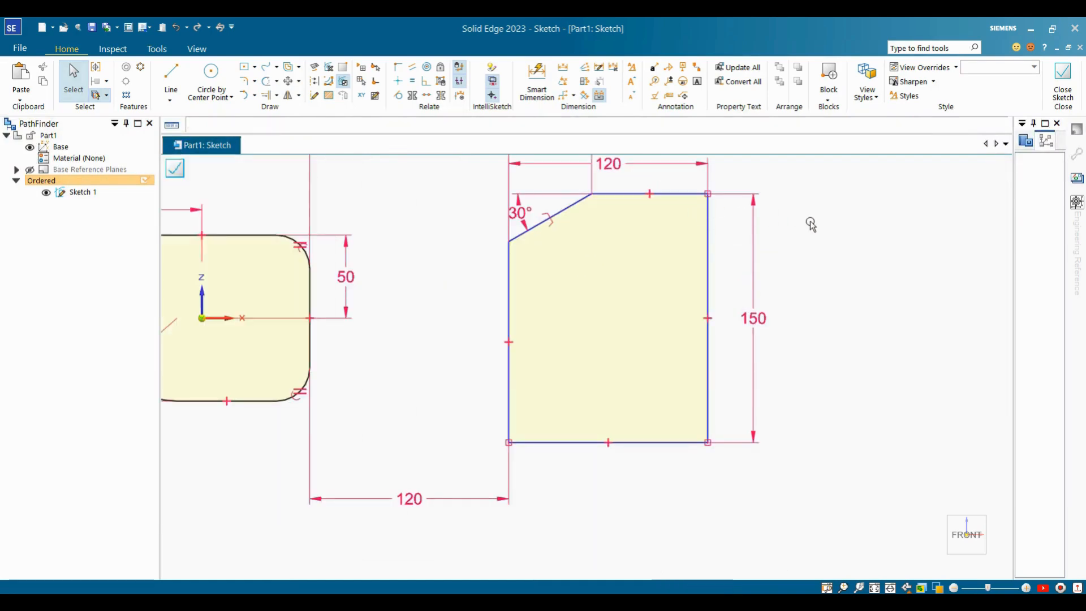
Start a chamfer with Setback A 30 mm and Setback B 15 mm.
click(255, 82)
click(272, 115)
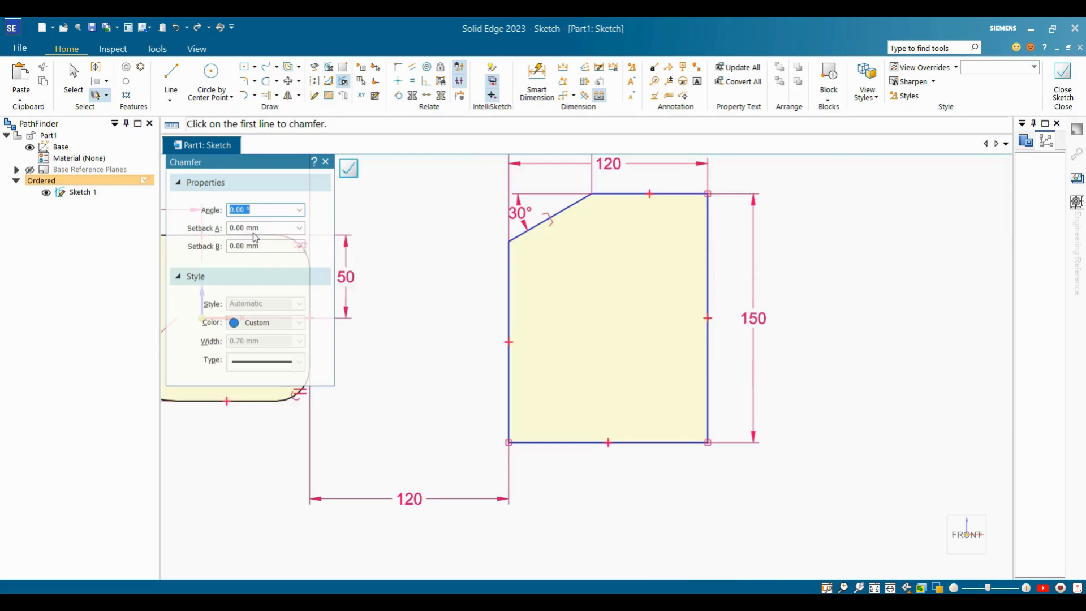
click(263, 233)
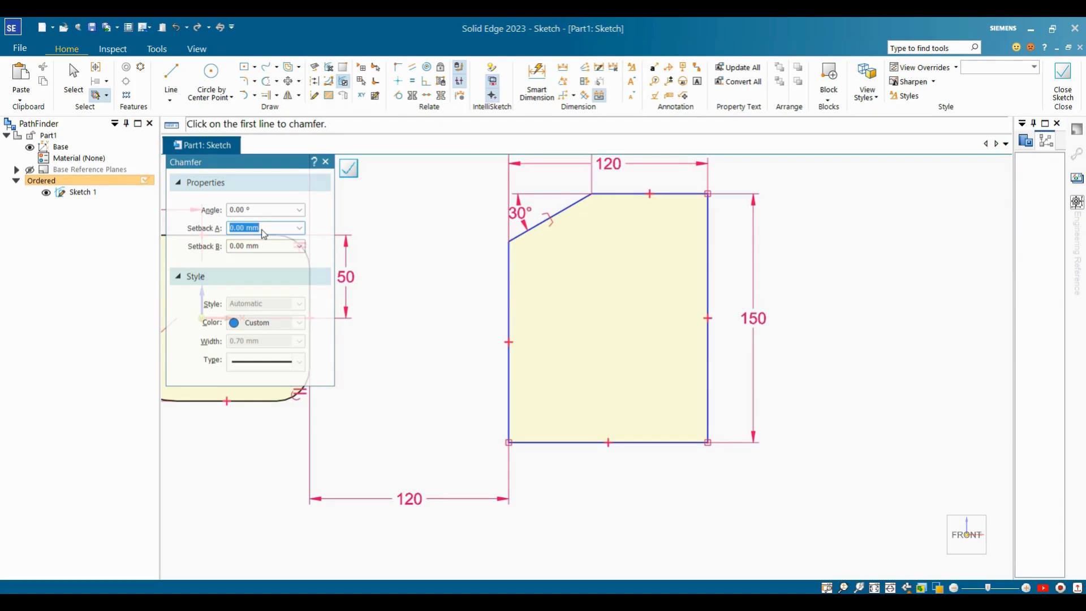
text(30)
key(Return)
key(Tab)
text(15)
key(Return)
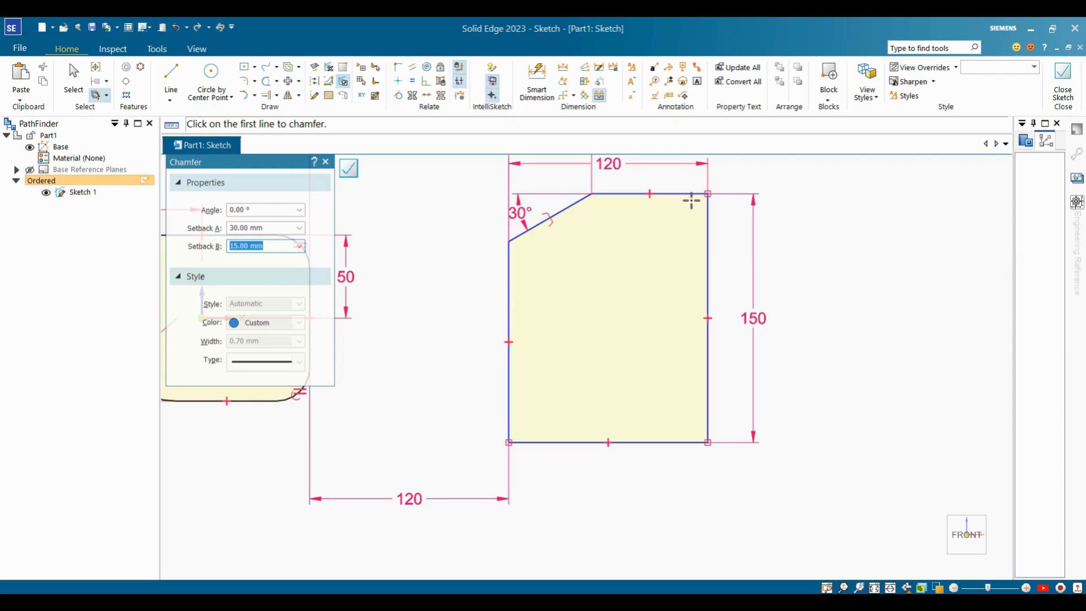
Apply the chamfer to the rectangle's top-right corner between the right and top edges.
click(707, 234)
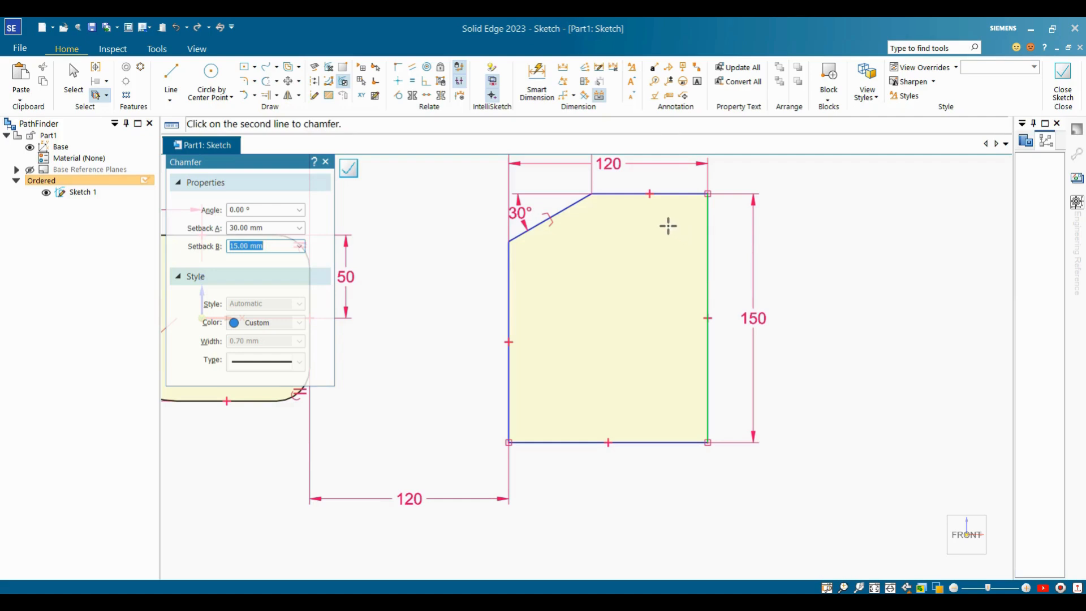
click(670, 194)
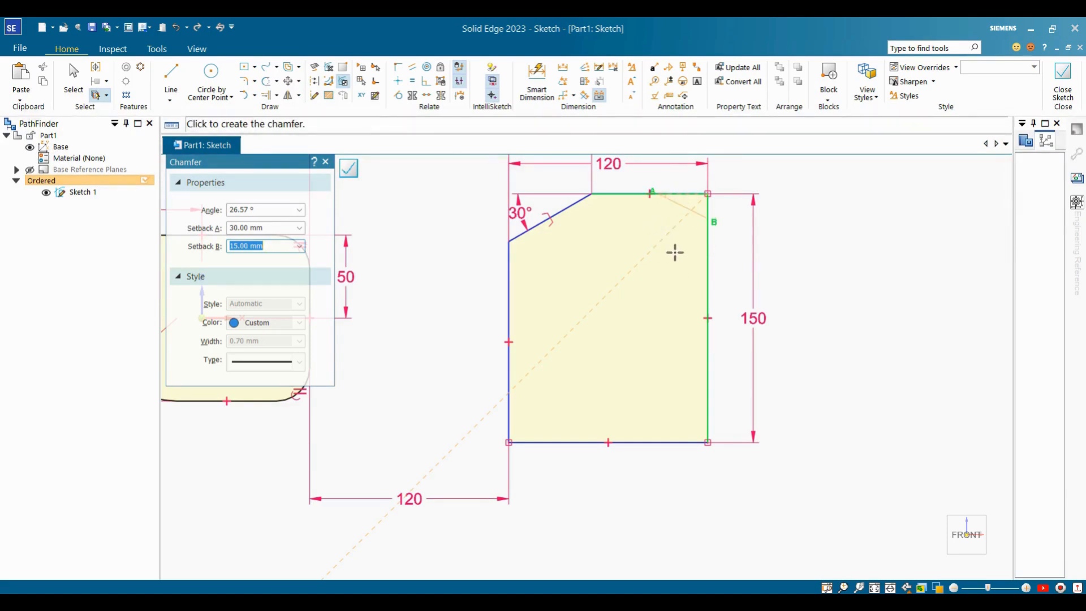
click(664, 221)
key(Escape)
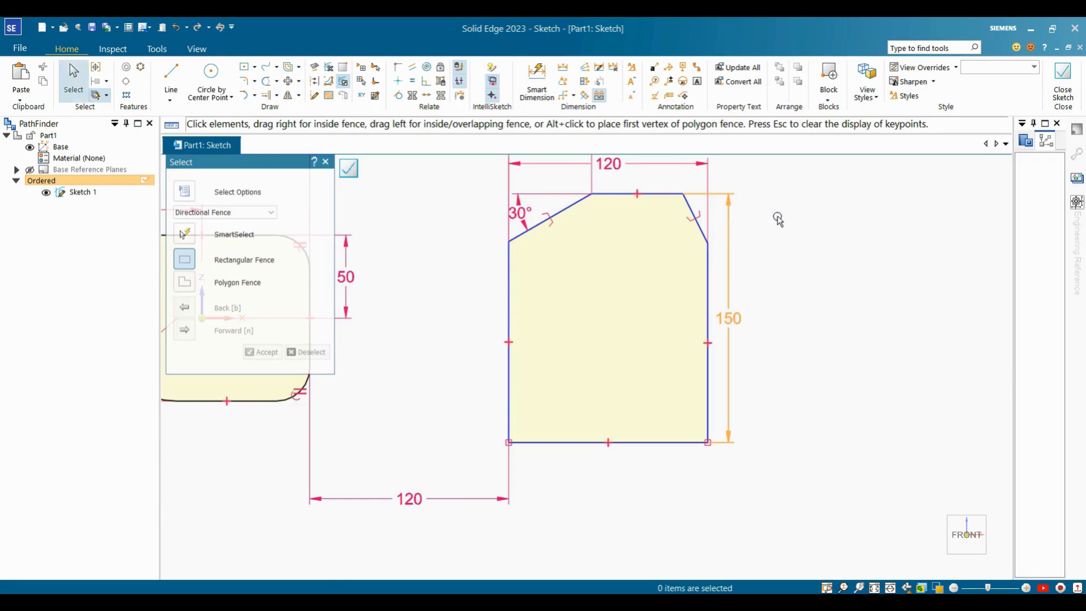
click(562, 67)
Dimension the top-right chamfer 30 vertically and 15 horizontally.
click(693, 208)
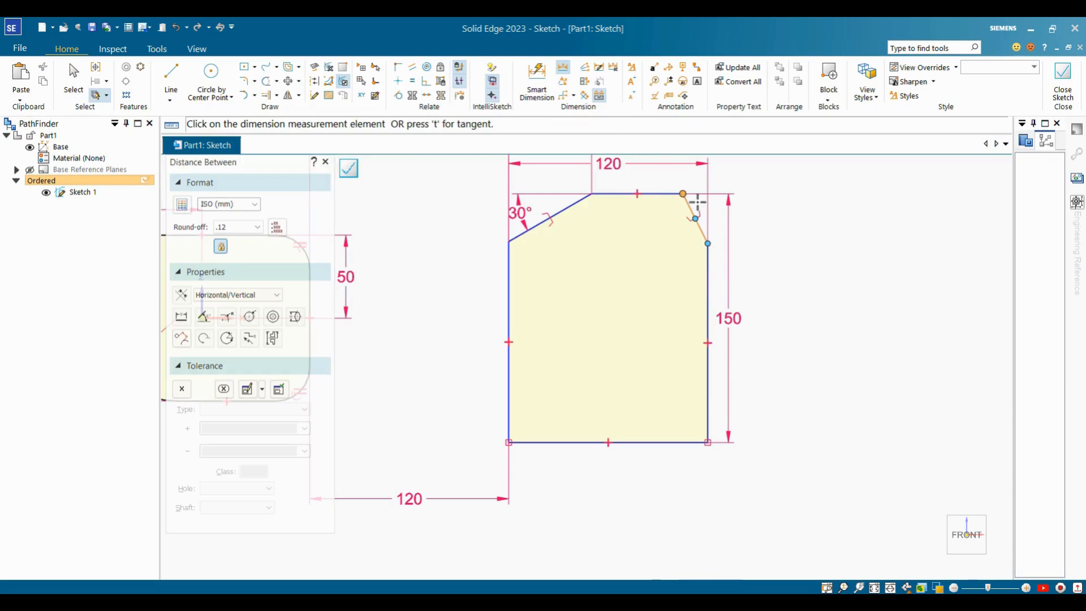
click(714, 243)
click(757, 242)
key(Escape)
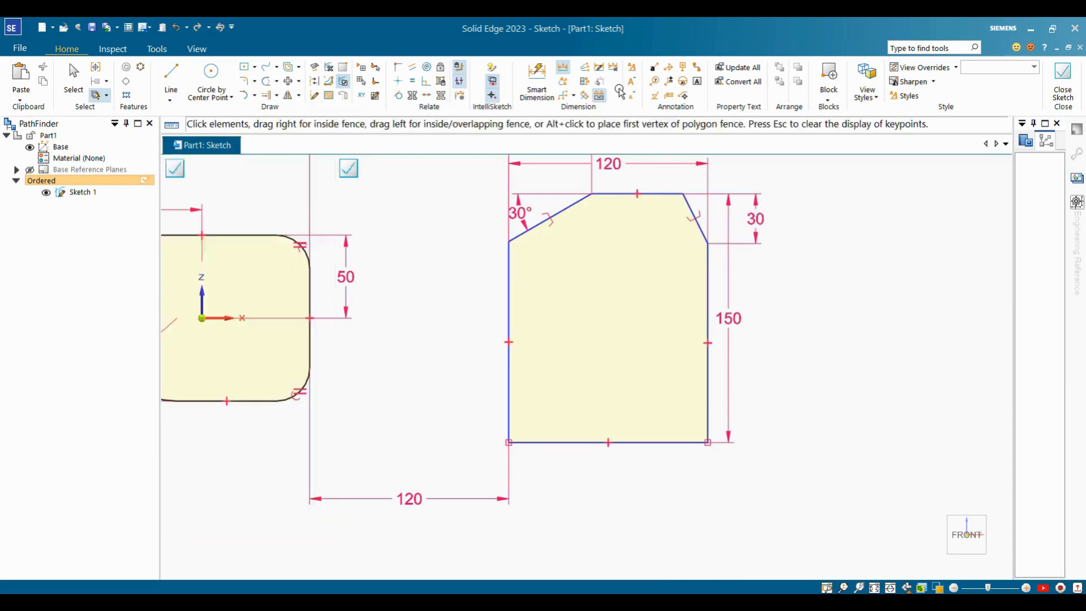
click(563, 68)
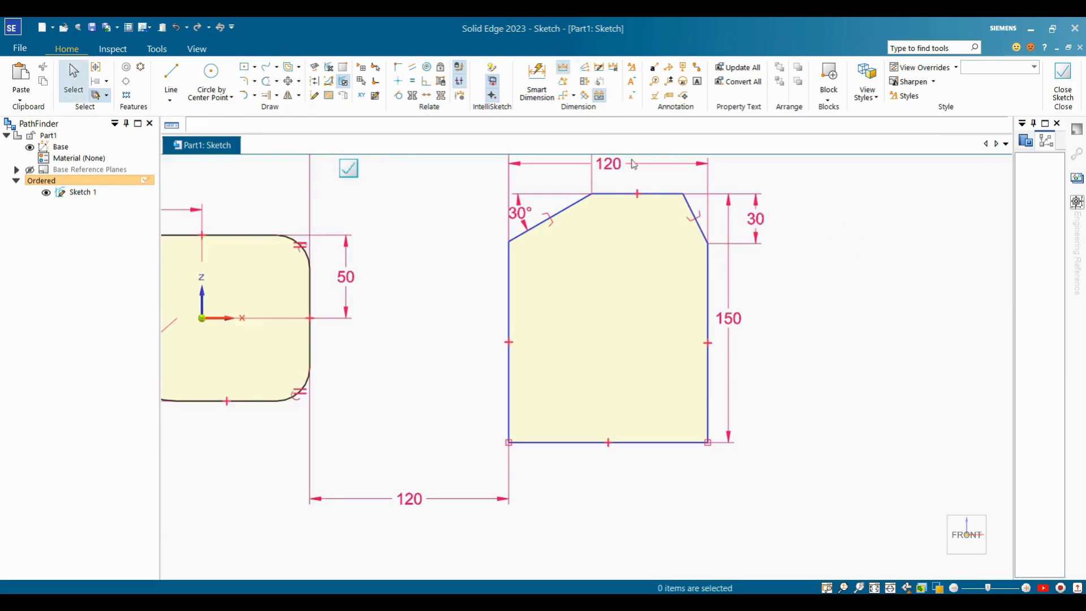
click(683, 193)
click(708, 243)
click(697, 178)
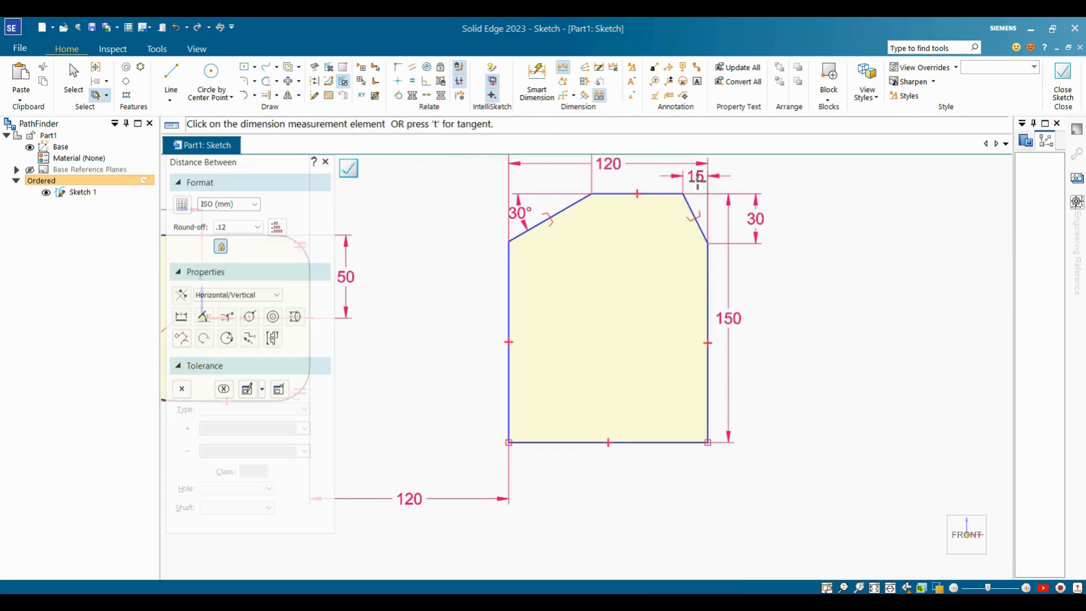
Check the top line's length, then drag the chamfered profile's left edge to move the profile lower.
key(Escape)
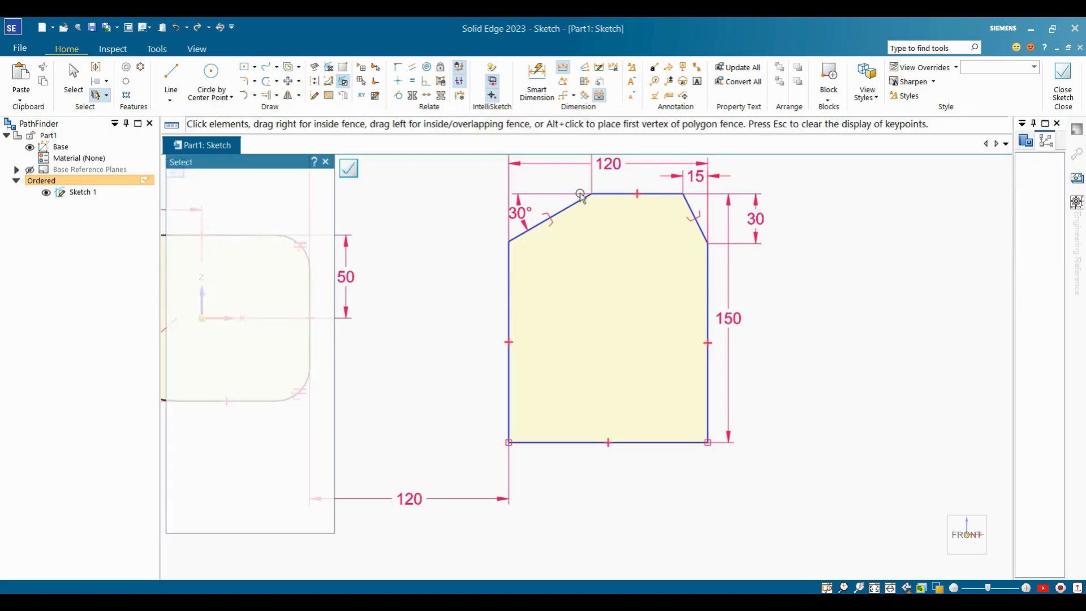
scroll(565, 248, down, 3)
scroll(573, 249, down, 1)
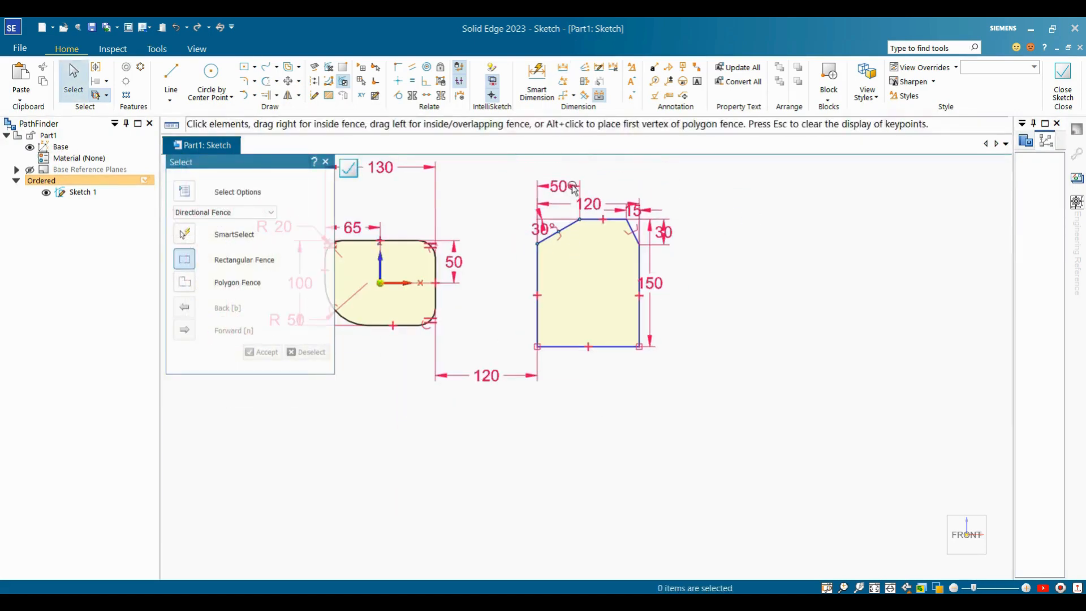
scroll(540, 243, up, 1)
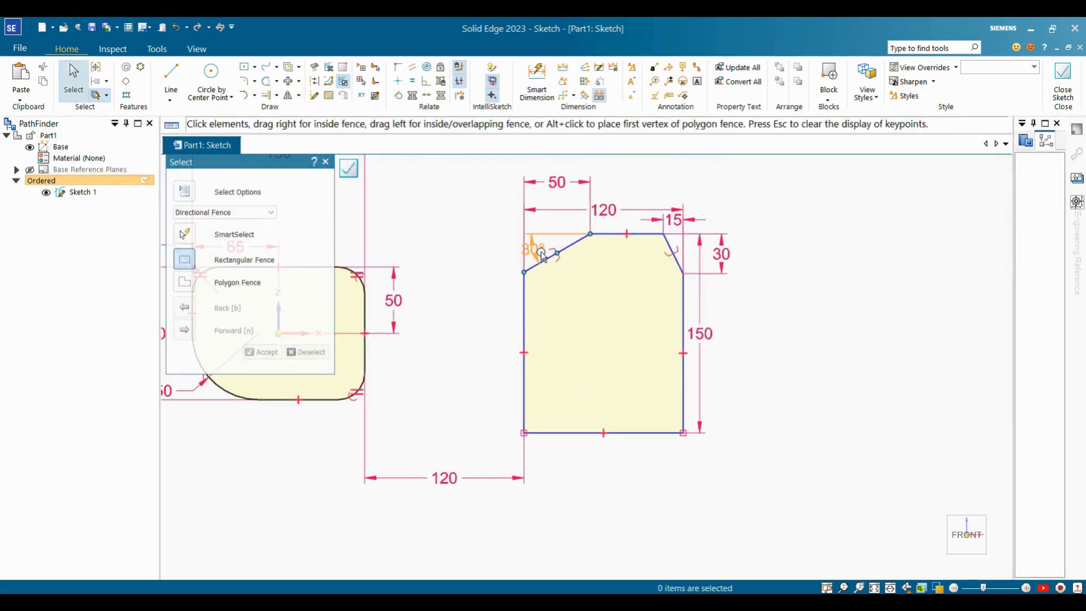
scroll(543, 253, up, 5)
scroll(588, 280, down, 4)
scroll(716, 295, down, 1)
scroll(716, 293, up, 2)
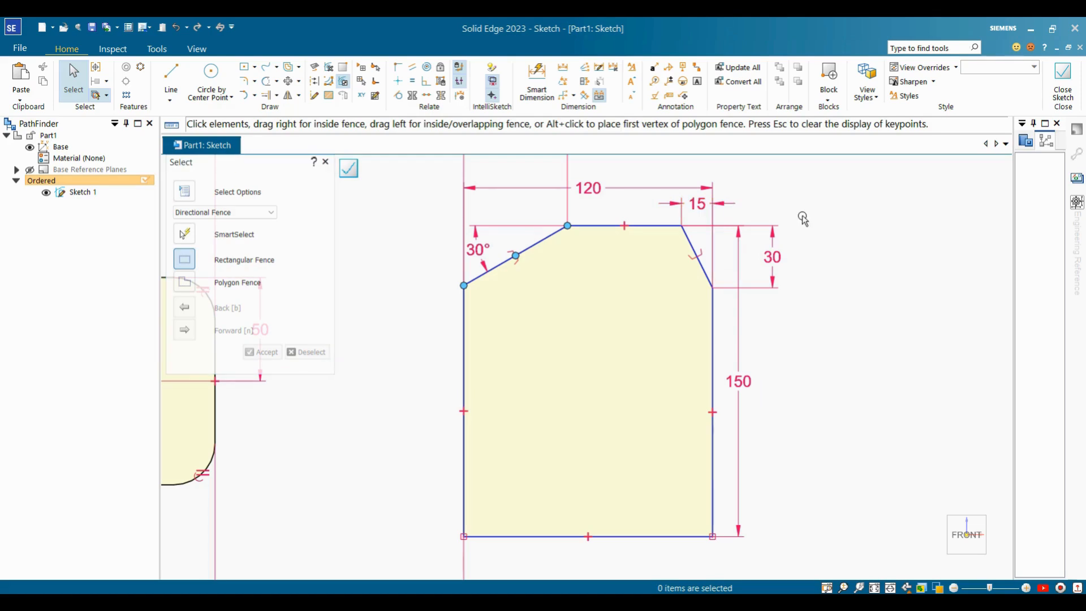
scroll(803, 220, down, 2)
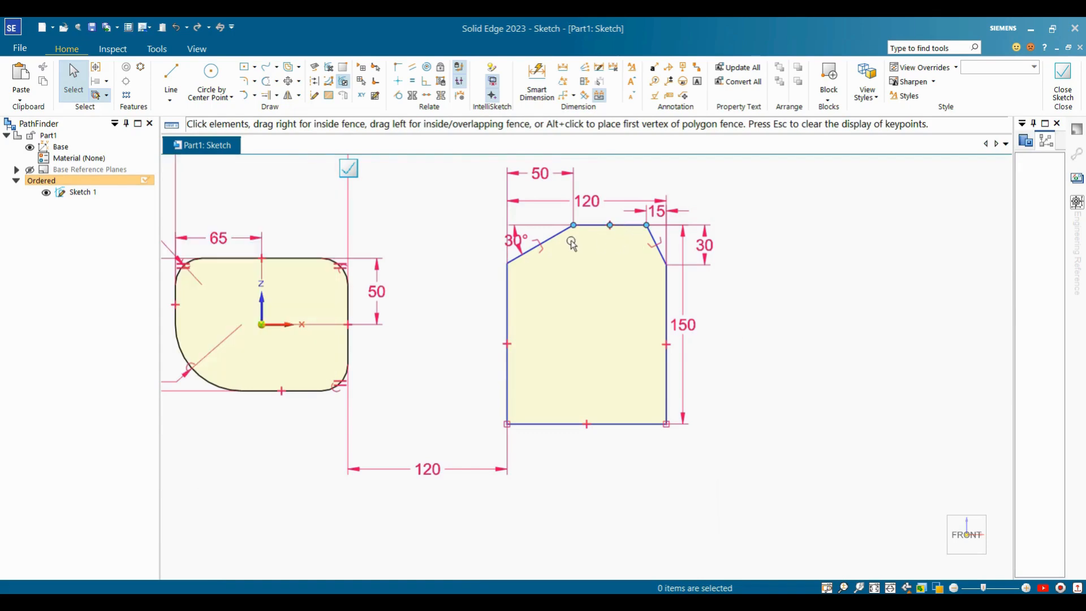
click(583, 226)
key(Escape)
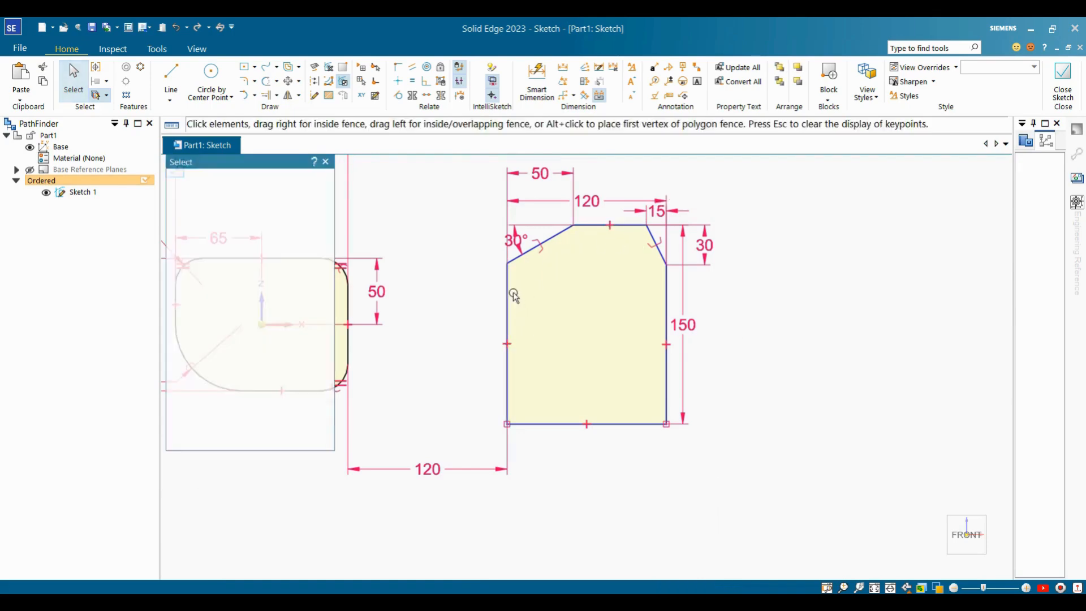
click(508, 275)
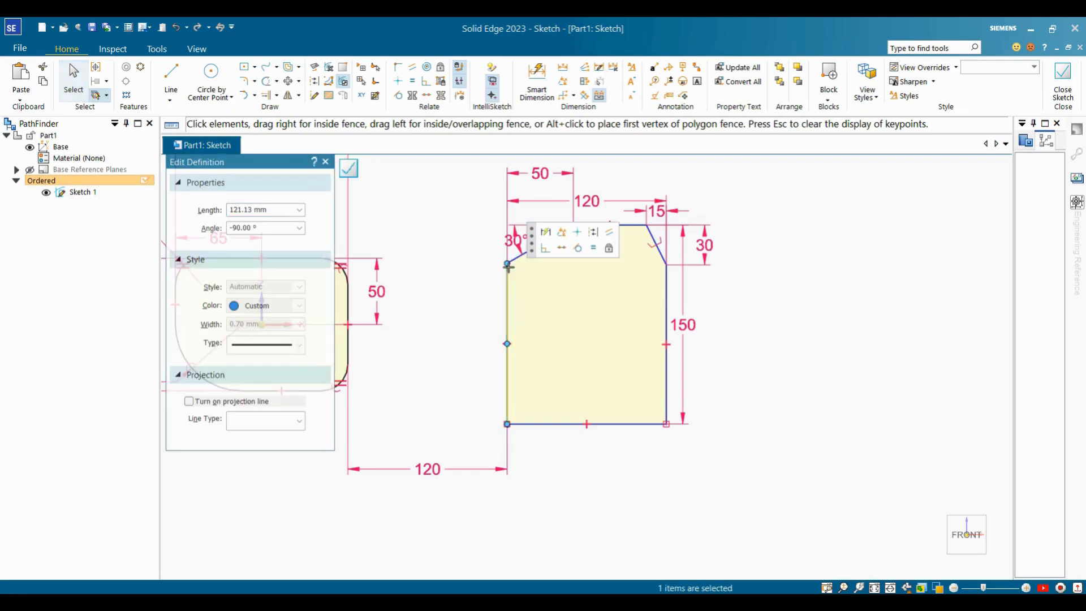
drag(508, 266, 603, 310)
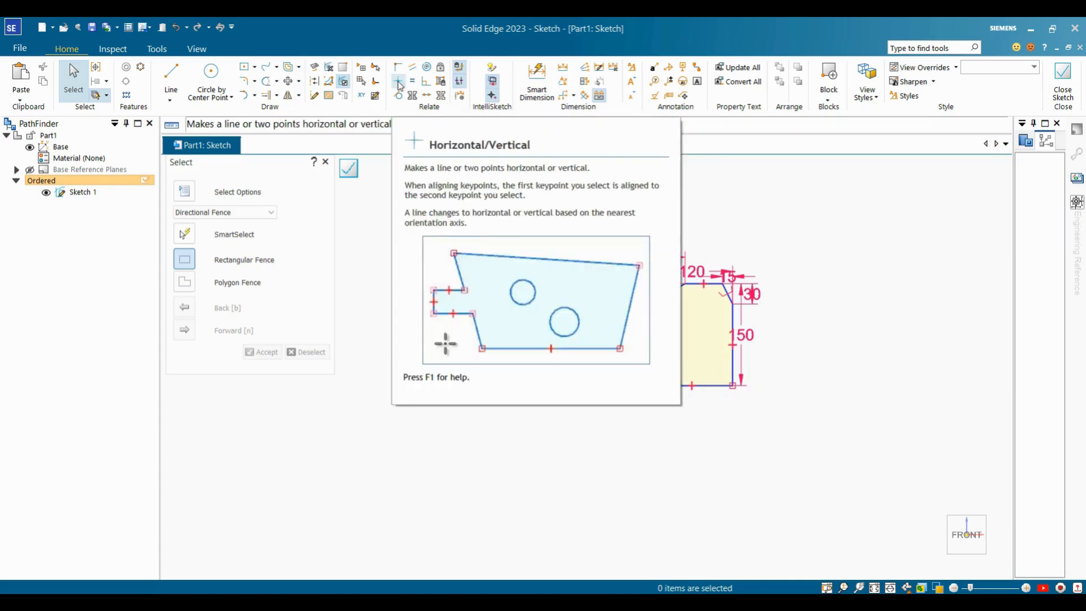
click(399, 82)
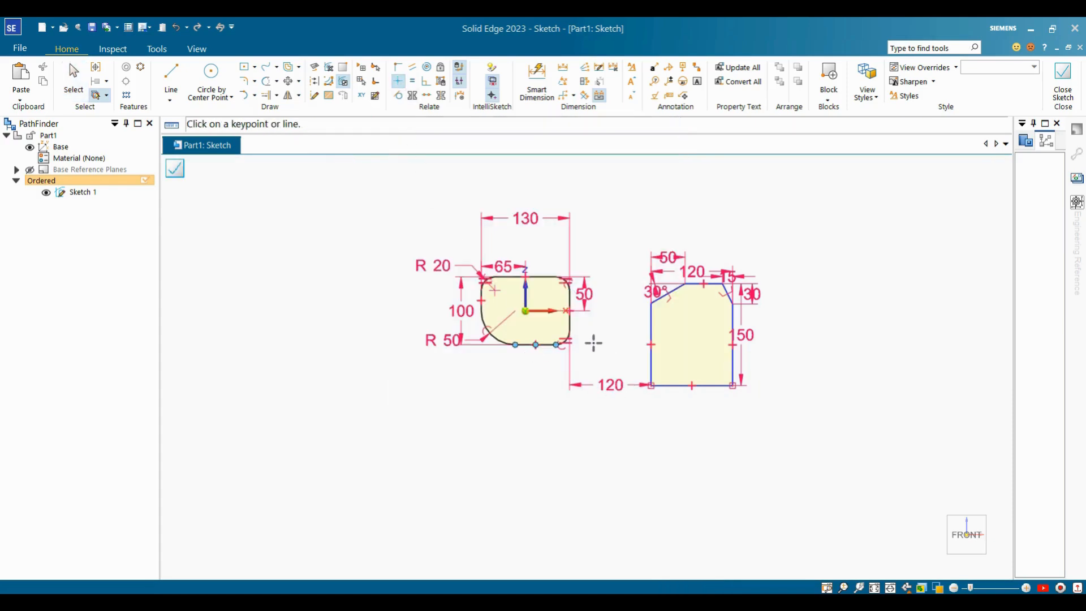
scroll(593, 343, up, 3)
click(537, 342)
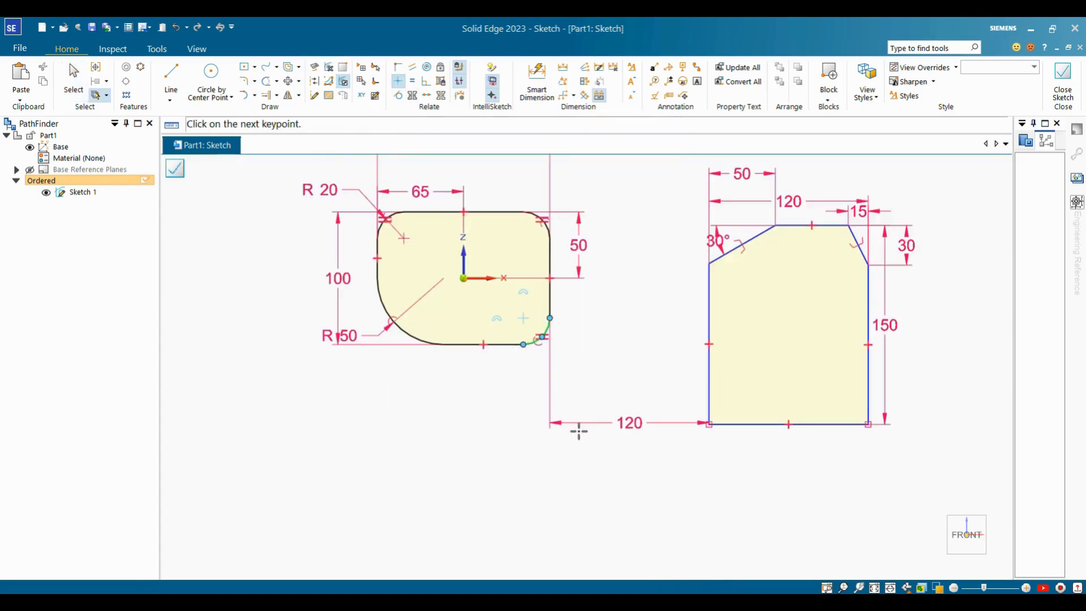
click(709, 424)
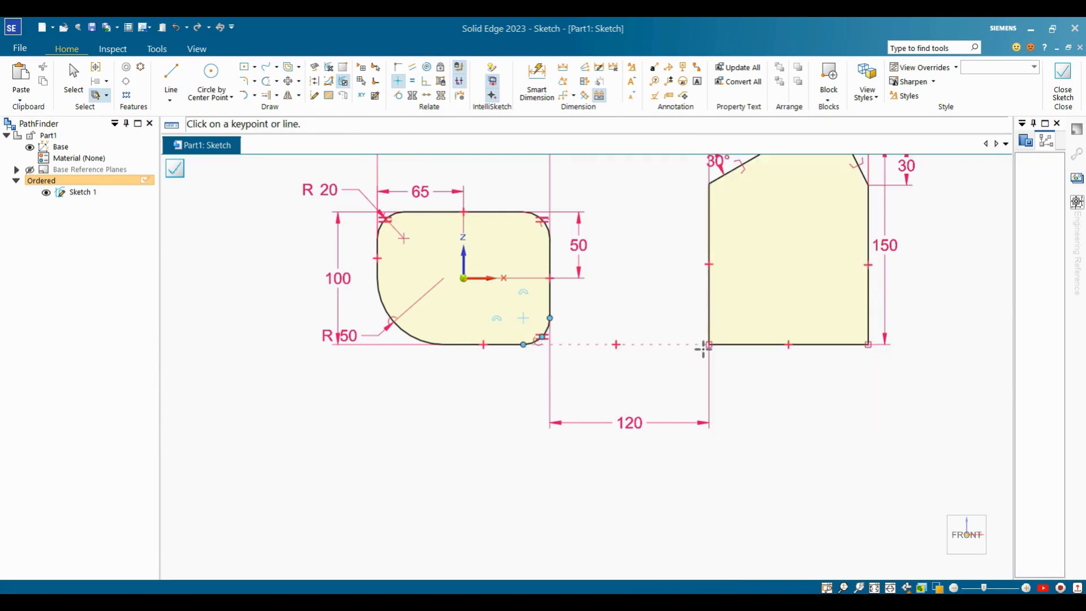
scroll(780, 443, down, 2)
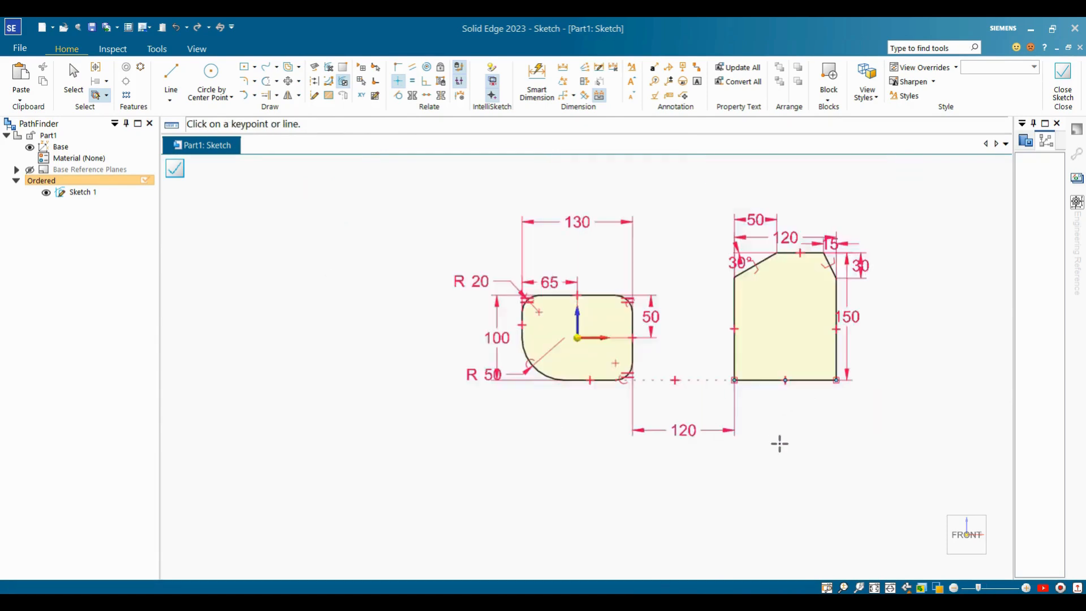
key(Escape)
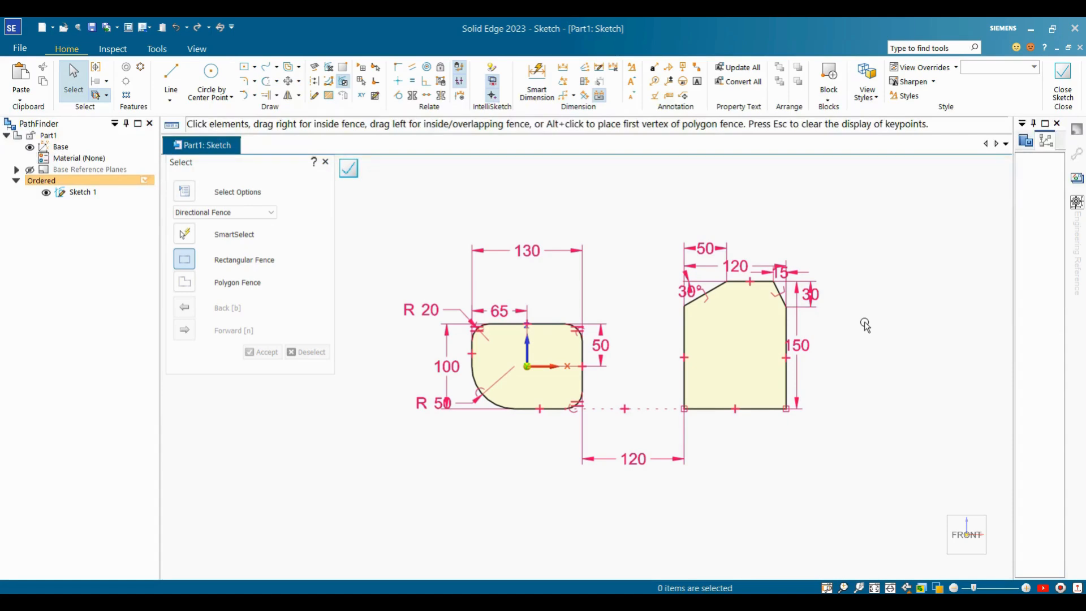
scroll(439, 244, down, 1)
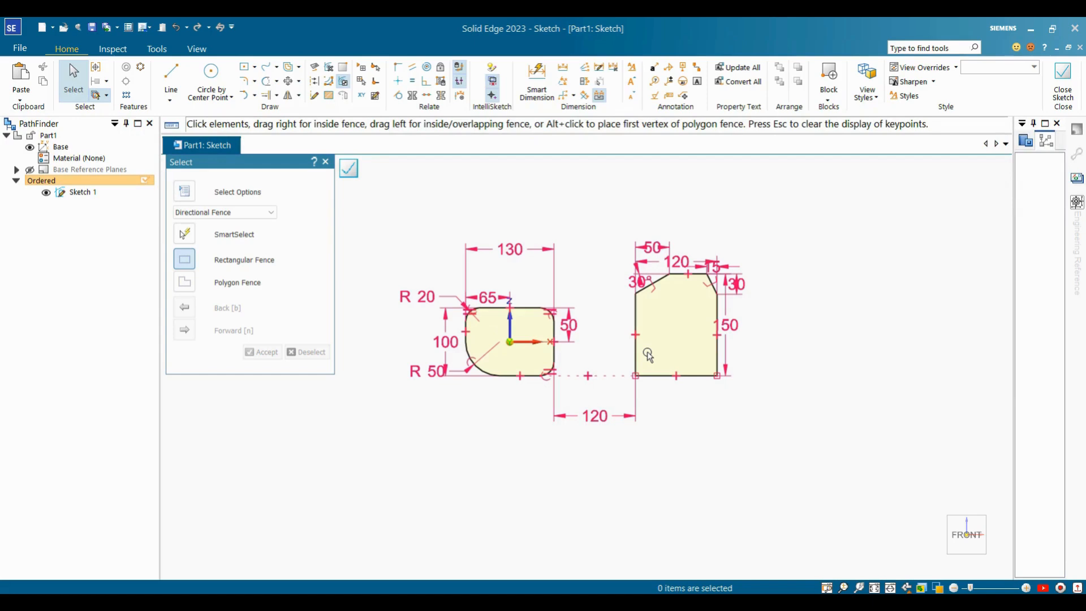
scroll(648, 355, down, 1)
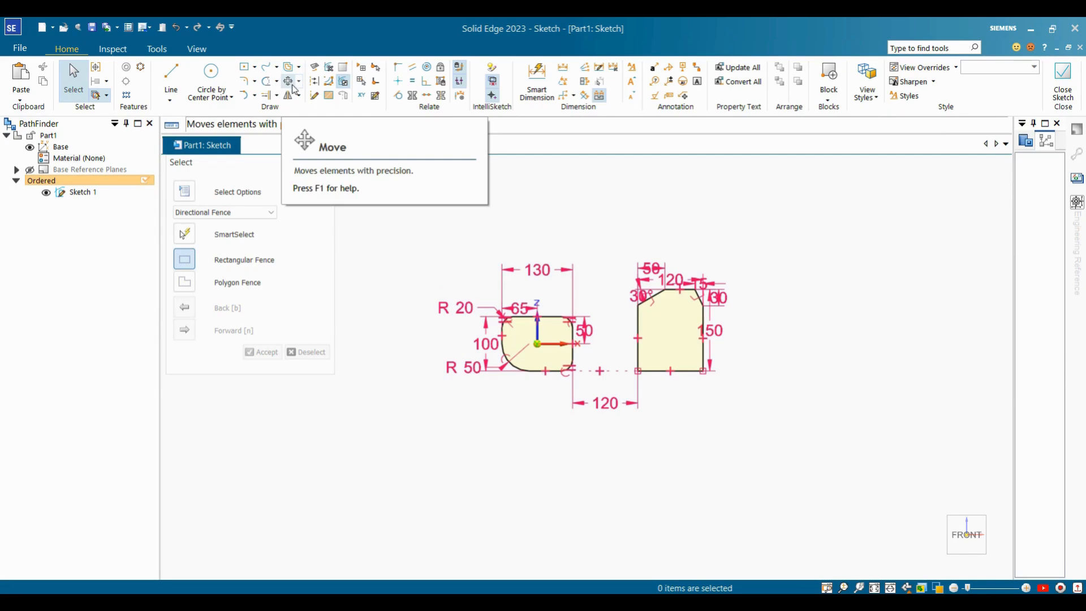
Draw a small rectangle using Rectangle by 2 Points.
click(248, 69)
scroll(588, 291, down, 3)
scroll(573, 252, up, 4)
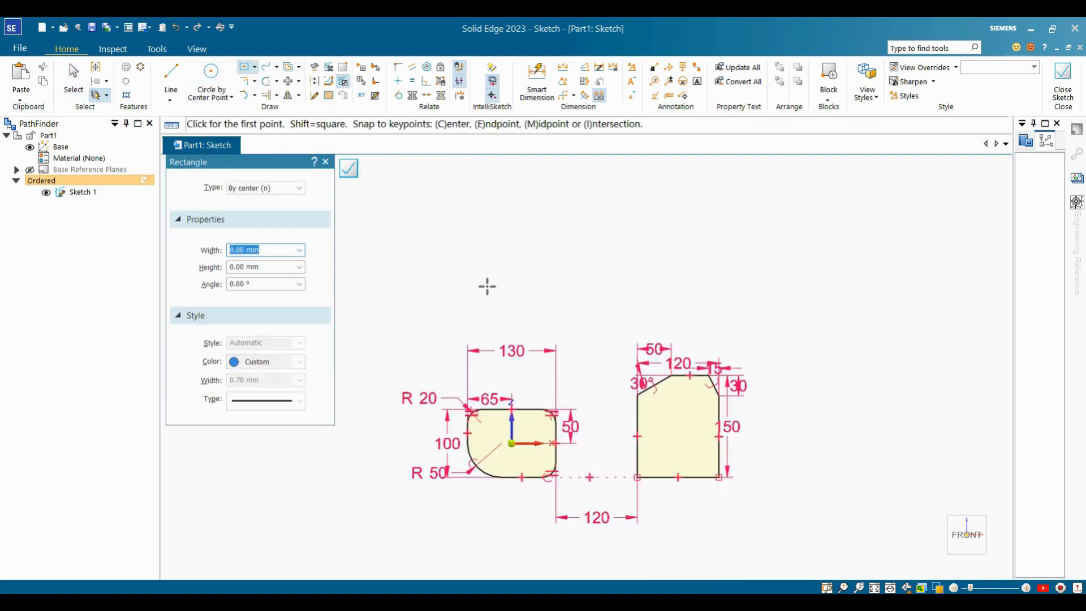
key(Escape)
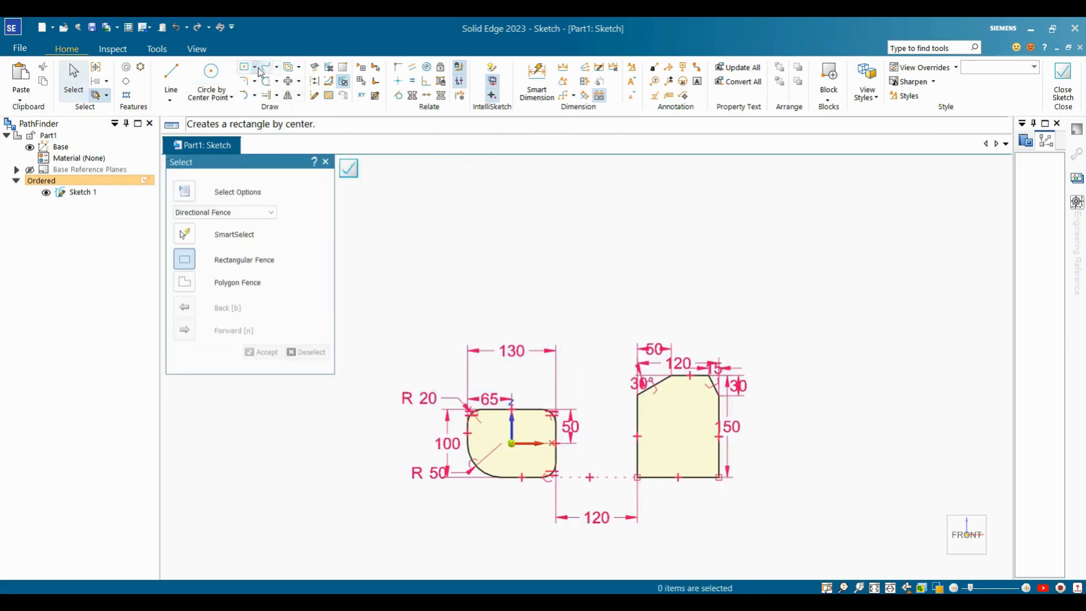
click(259, 69)
click(282, 100)
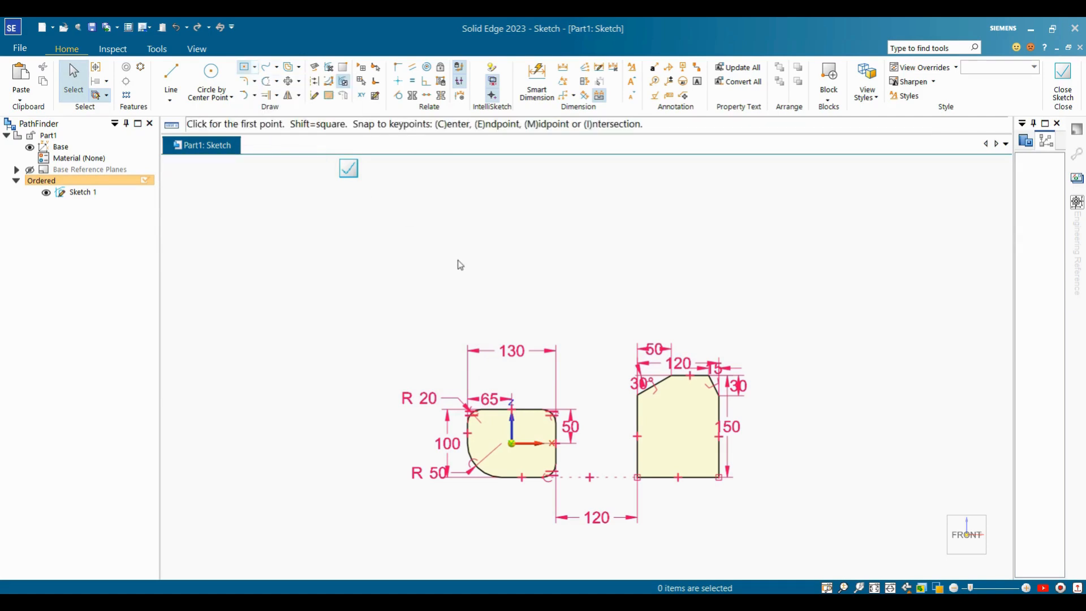
click(452, 280)
click(510, 199)
key(Escape)
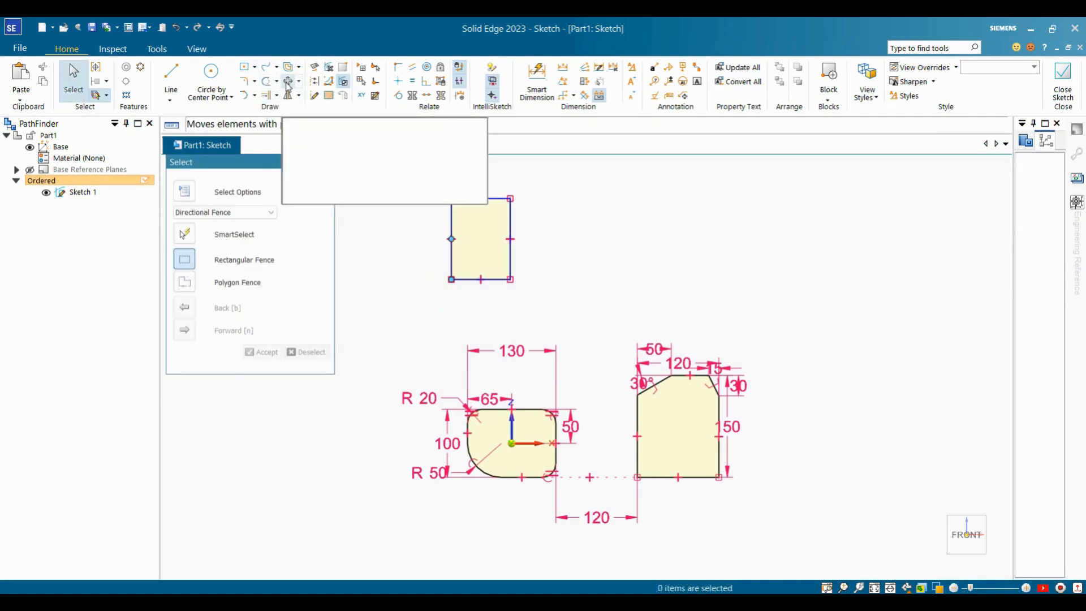
Move the small rectangle to the upper right of the two profiles.
click(288, 81)
drag(434, 182, 553, 303)
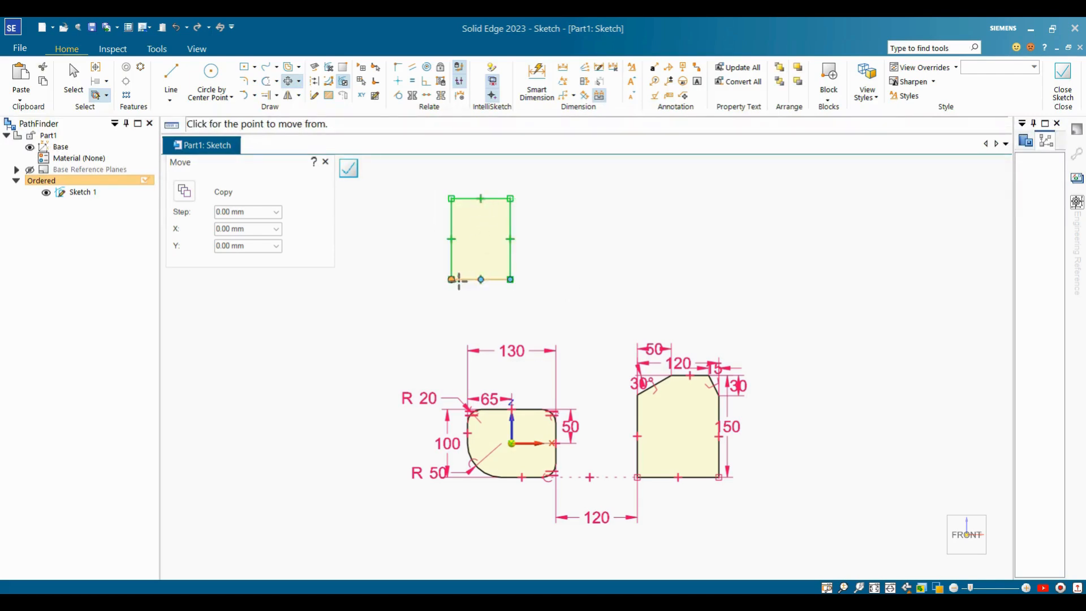
click(480, 280)
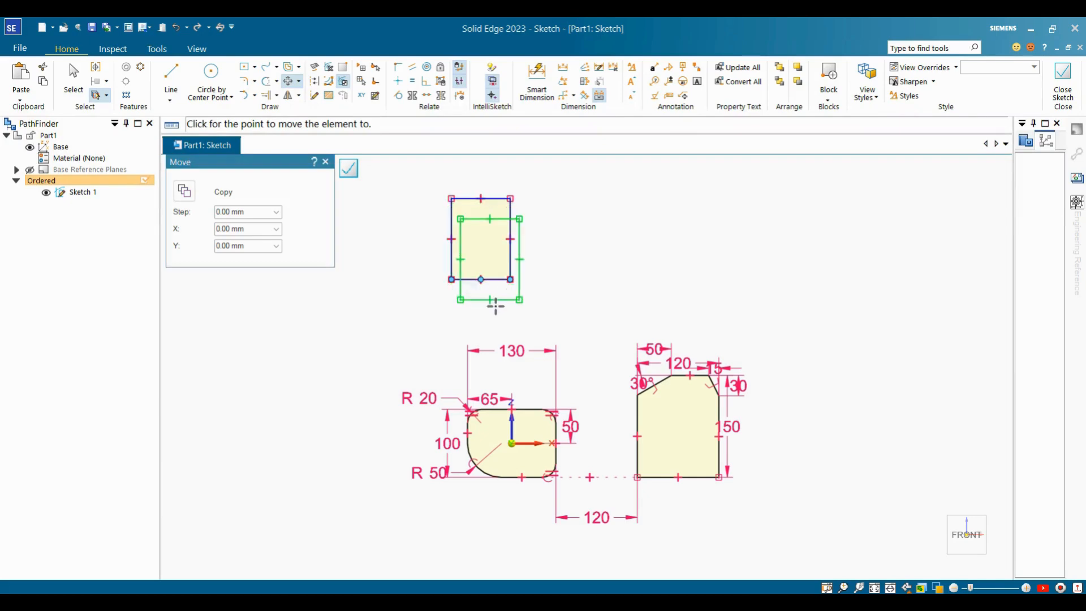
click(736, 261)
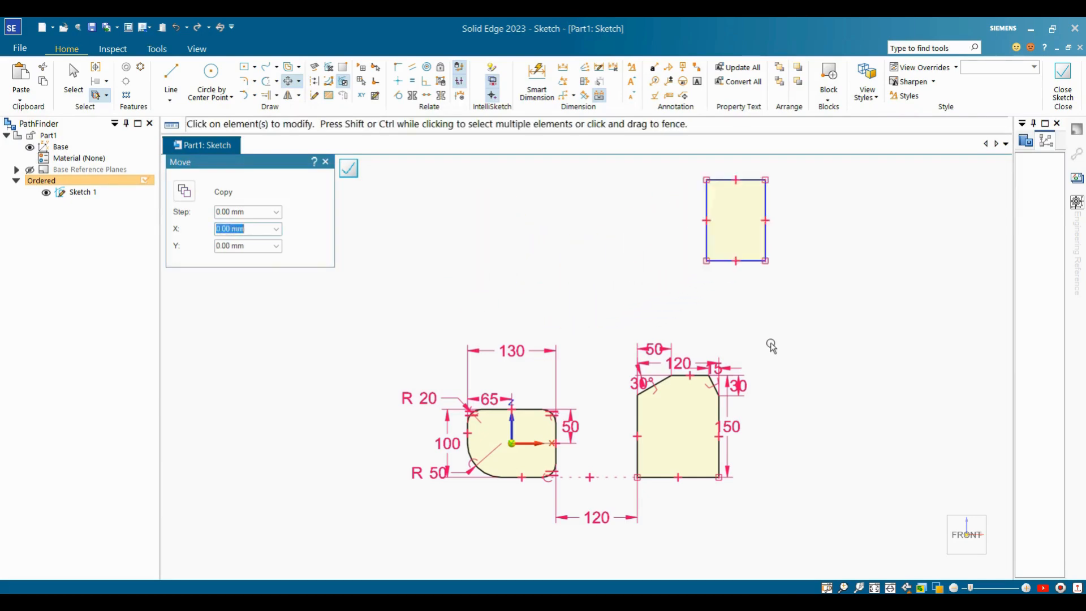
scroll(707, 209, up, 2)
scroll(684, 212, down, 3)
scroll(701, 212, up, 2)
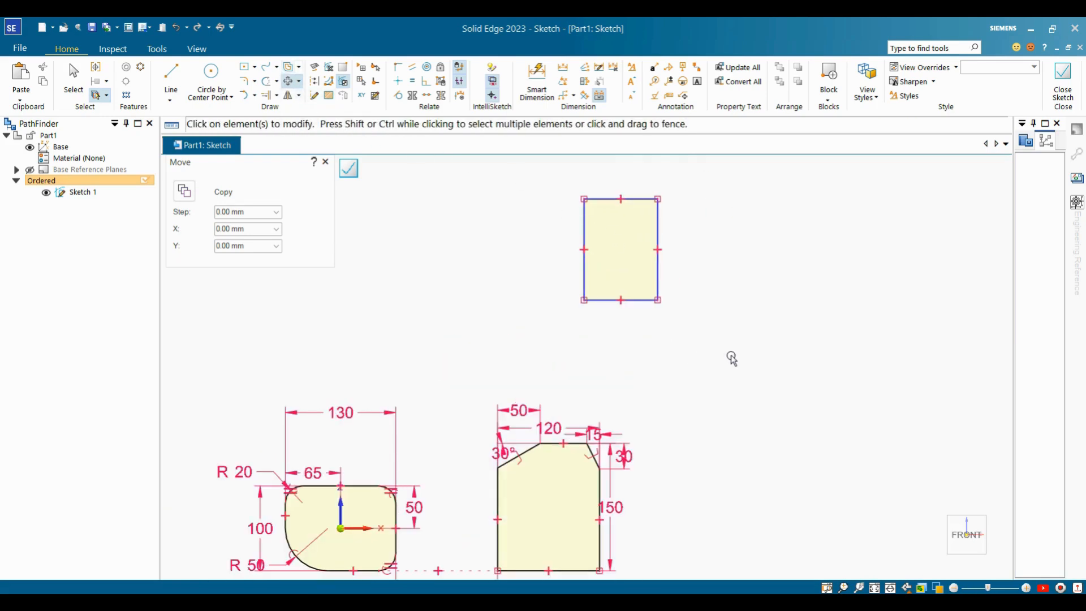
drag(731, 357, 732, 357)
click(621, 300)
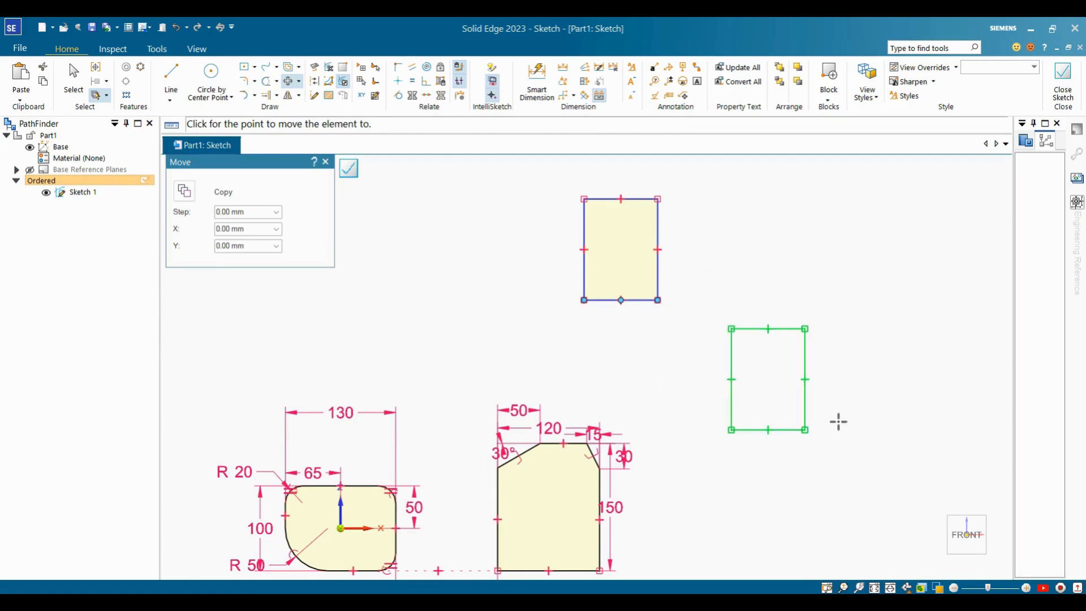
click(881, 328)
key(Escape)
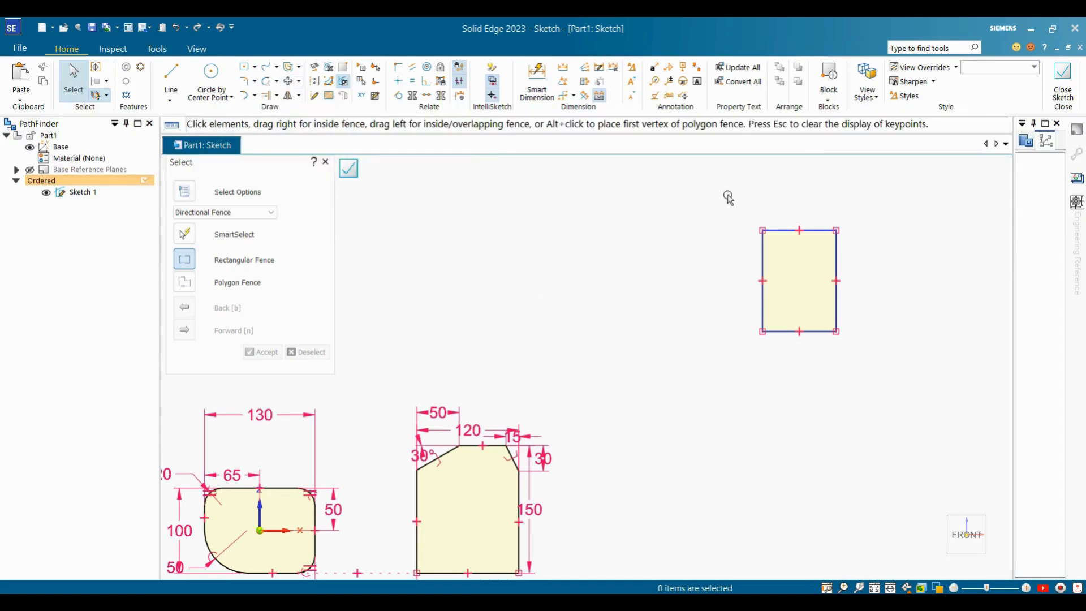
Select all edges of the small rectangle and start the Move command.
drag(737, 216, 880, 368)
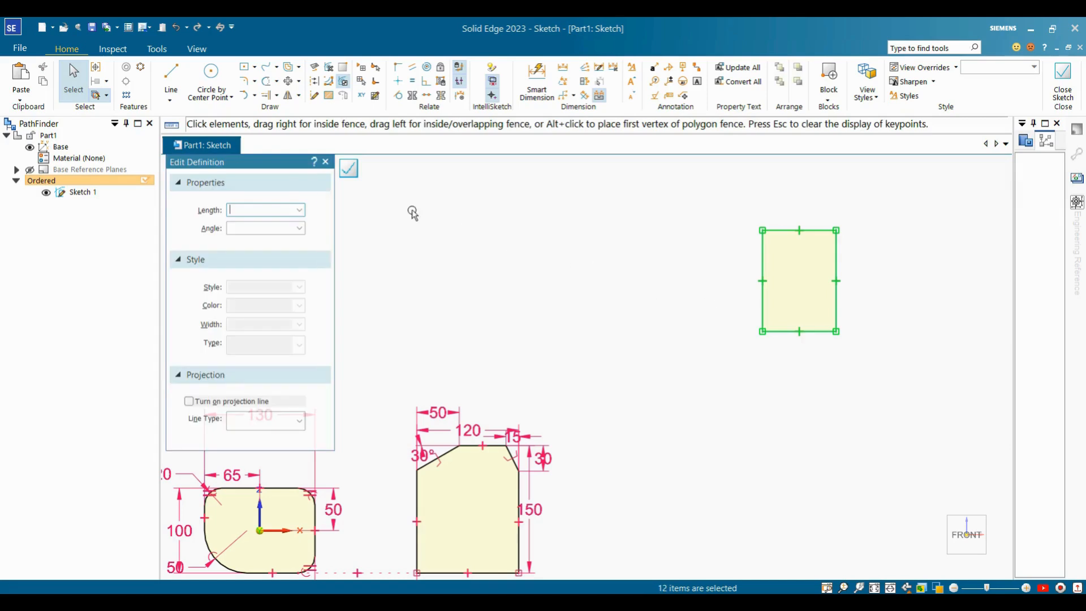
click(299, 81)
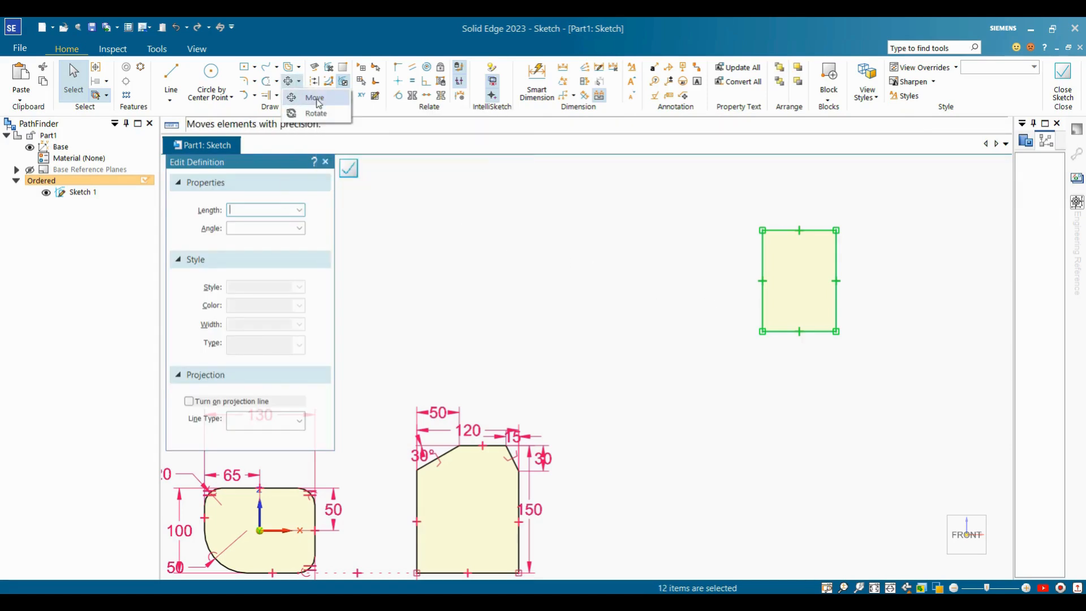
click(314, 99)
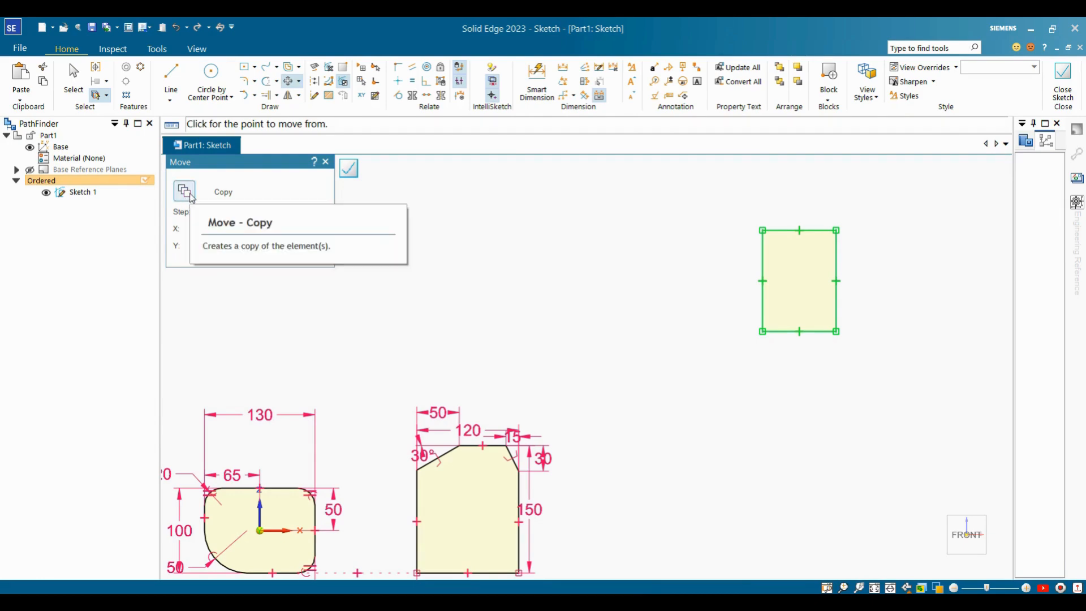
Copy the small rectangle from its bottom midpoint to five spots around the profiles.
click(190, 196)
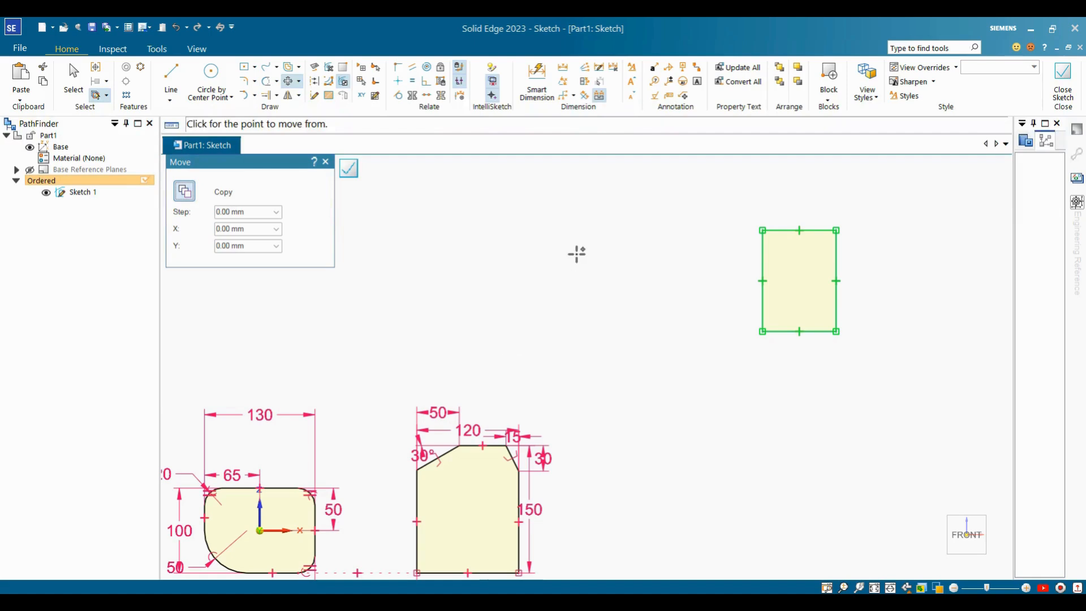
click(799, 332)
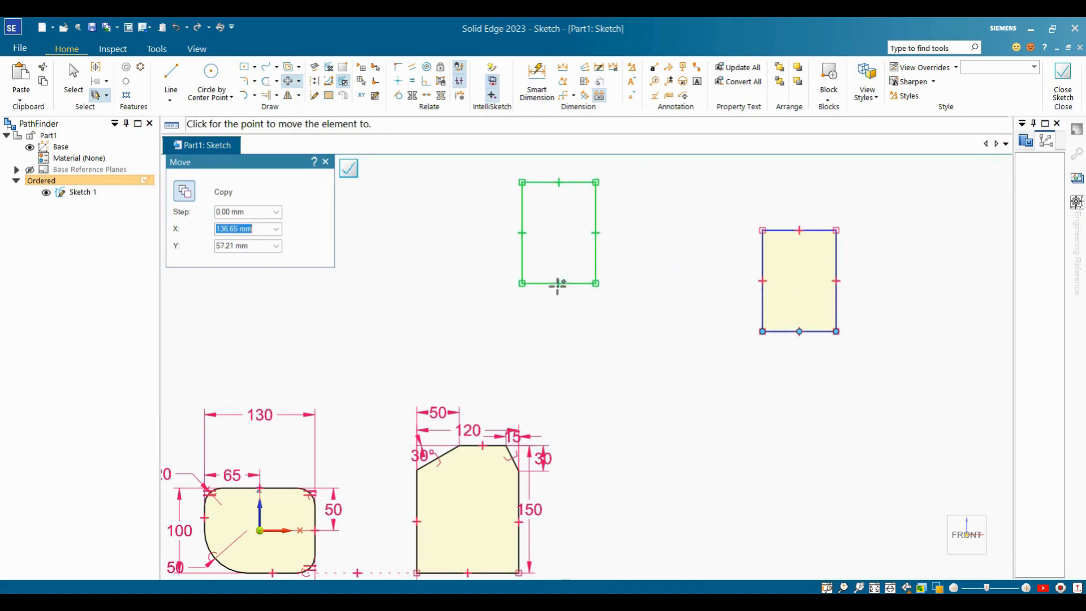
click(557, 288)
click(681, 471)
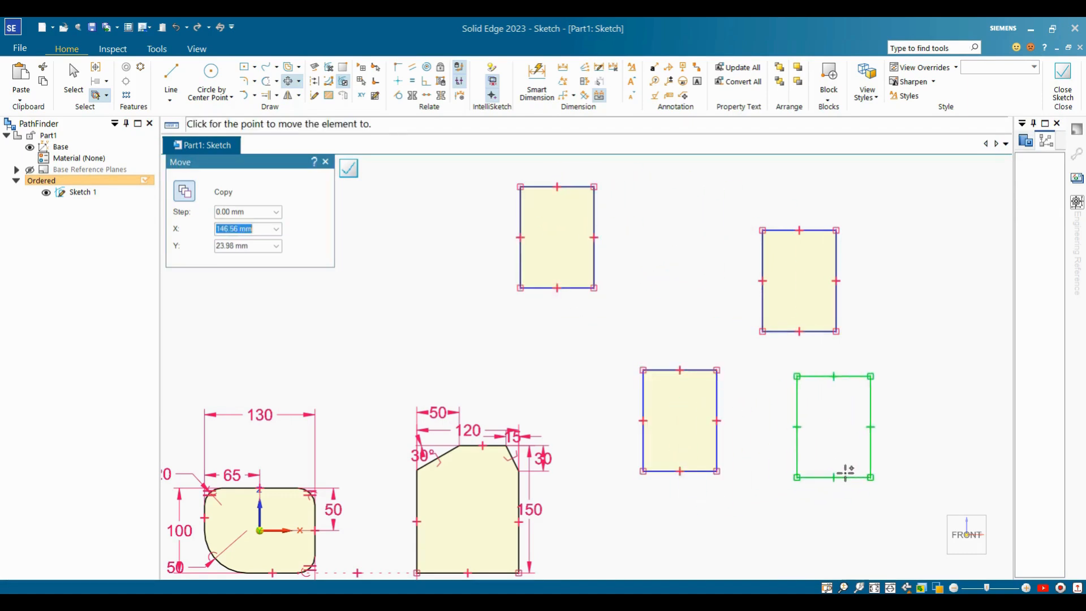
click(846, 476)
click(946, 288)
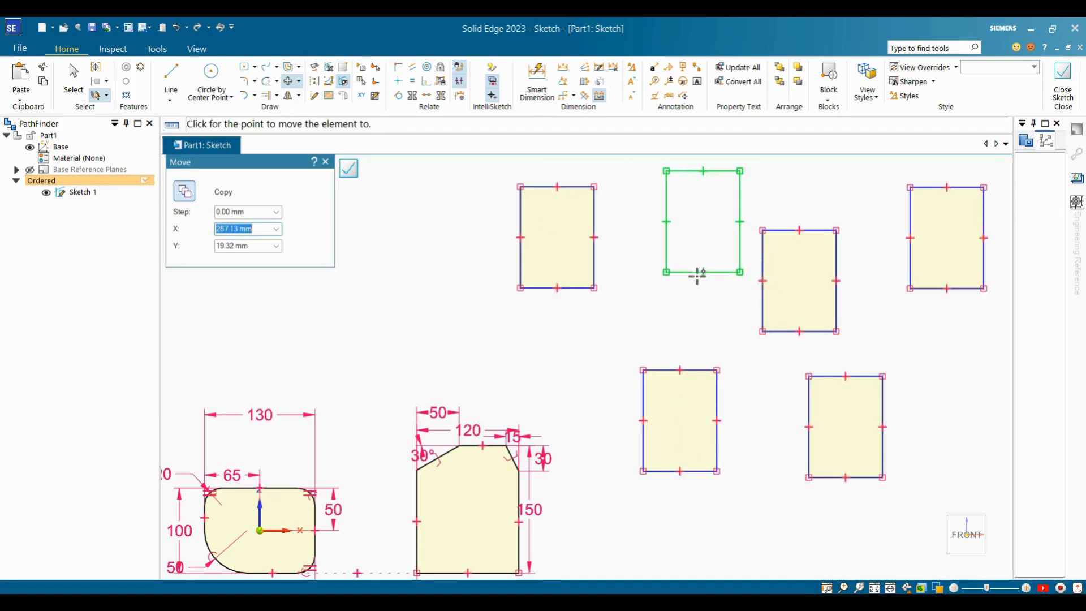
click(685, 281)
key(Escape)
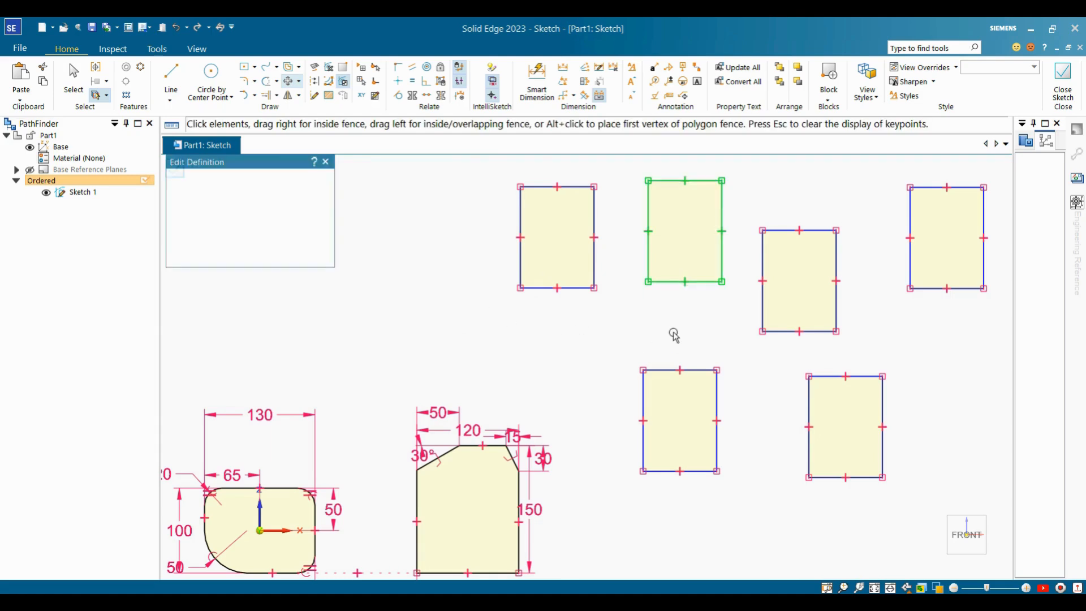
key(Escape)
scroll(678, 335, down, 3)
scroll(761, 334, up, 1)
scroll(861, 285, up, 2)
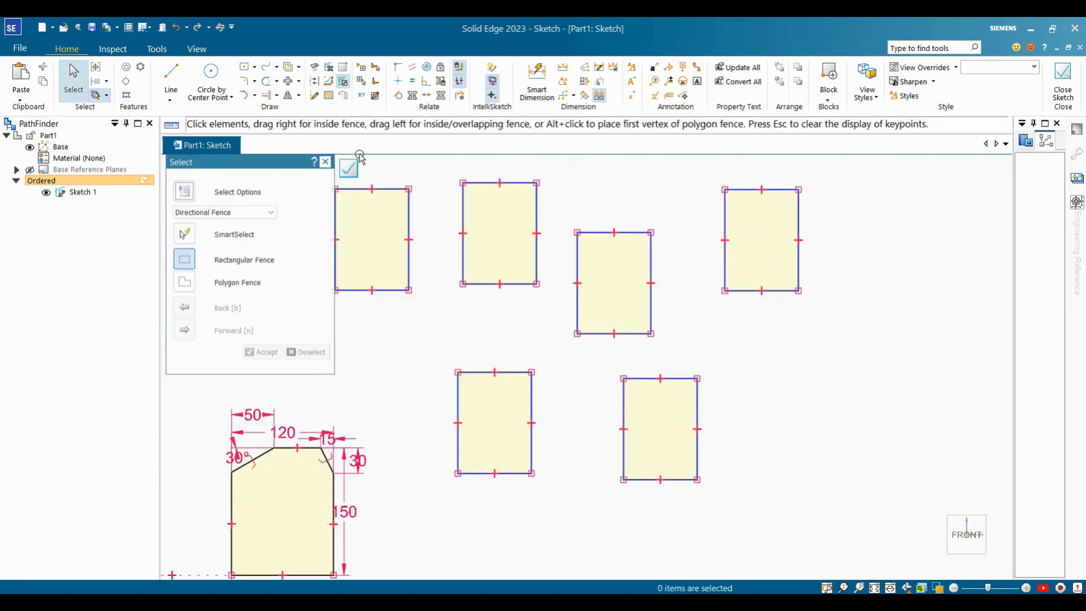
Draw a vertical line right of the rectangles, then fence-select the rightmost rectangle.
click(299, 95)
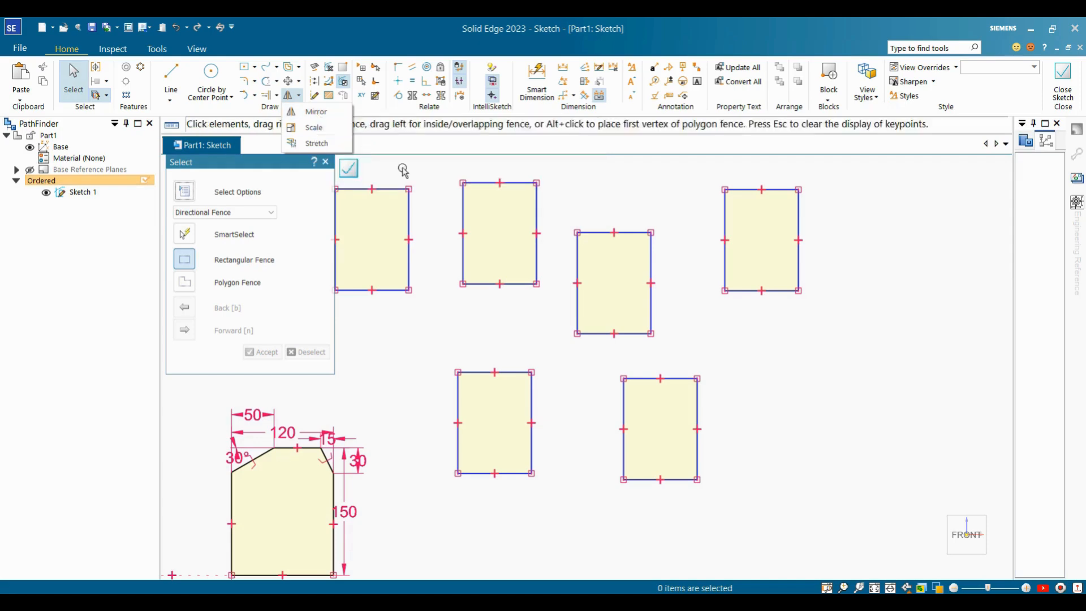
scroll(792, 311, down, 2)
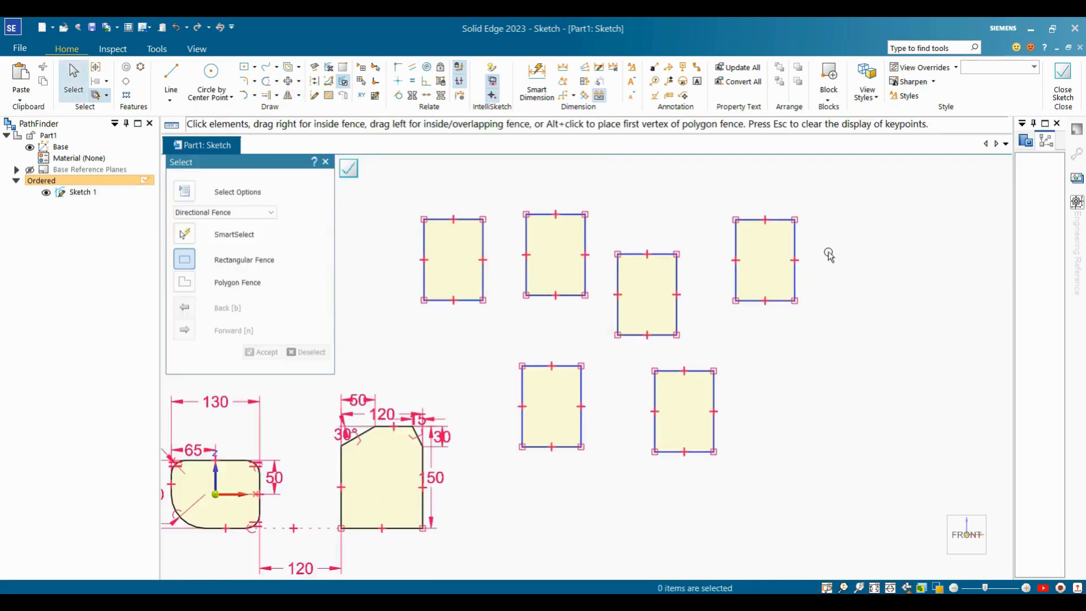
scroll(781, 277, up, 4)
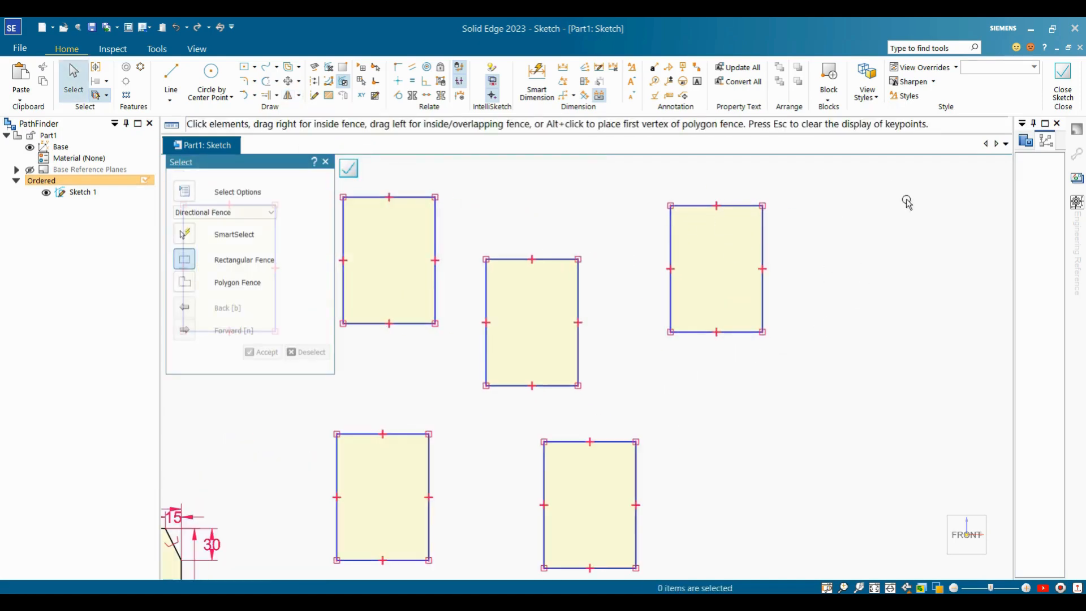
scroll(715, 327, down, 1)
click(170, 100)
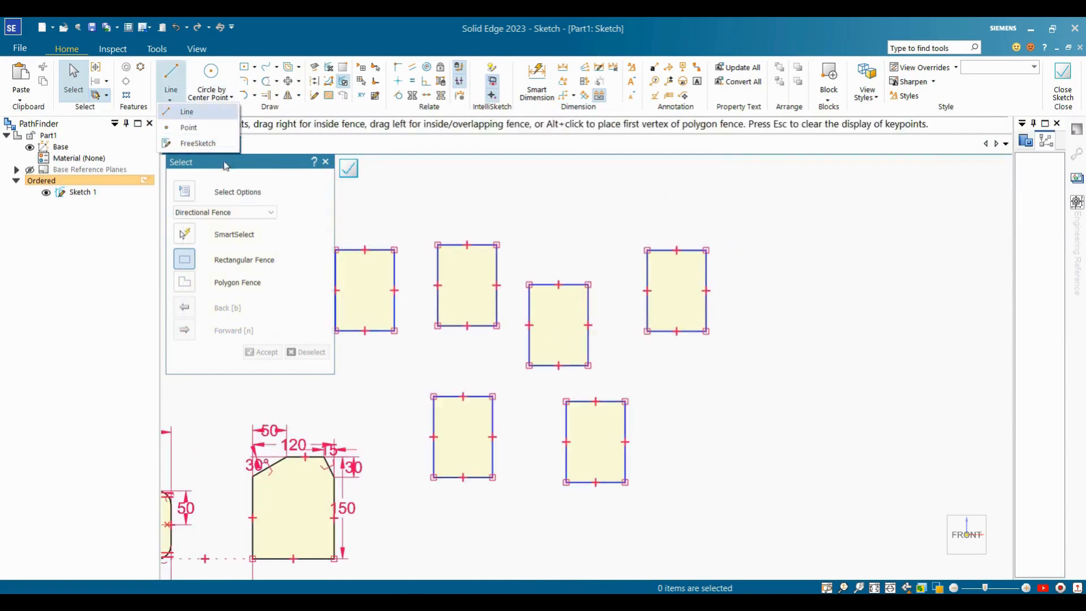
click(186, 111)
scroll(792, 257, down, 1)
click(796, 220)
click(797, 383)
key(Escape)
scroll(769, 257, up, 1)
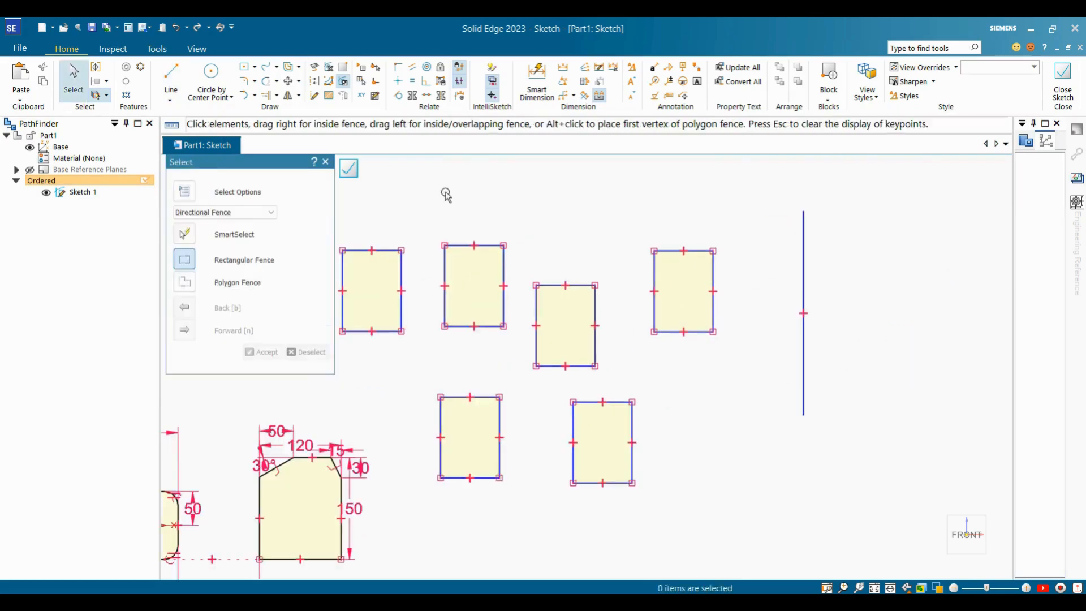
drag(617, 226, 751, 356)
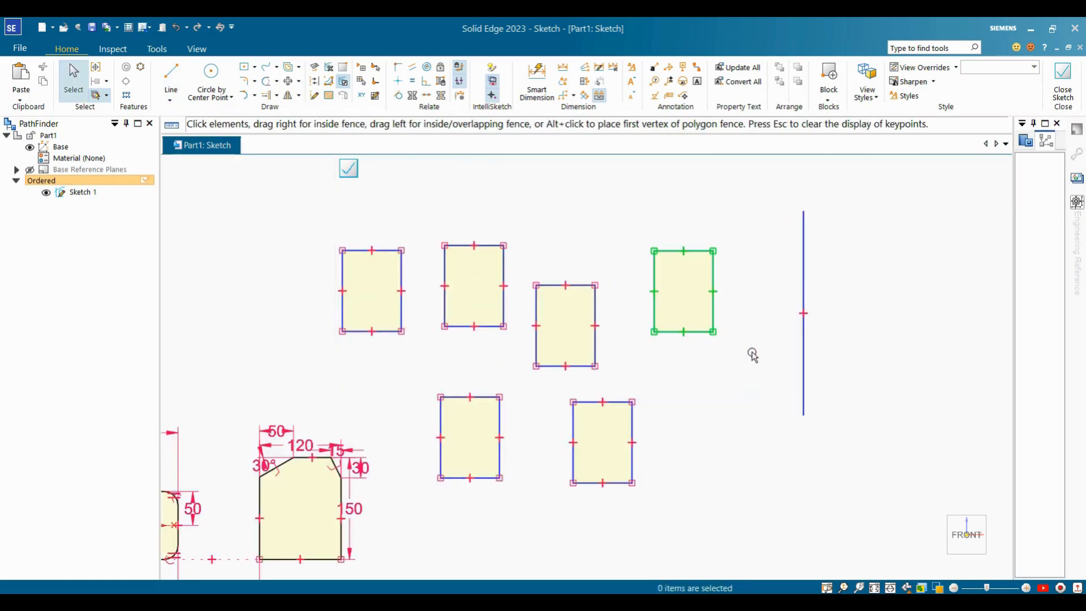
Mirror the selected rectangle across the vertical line.
click(288, 95)
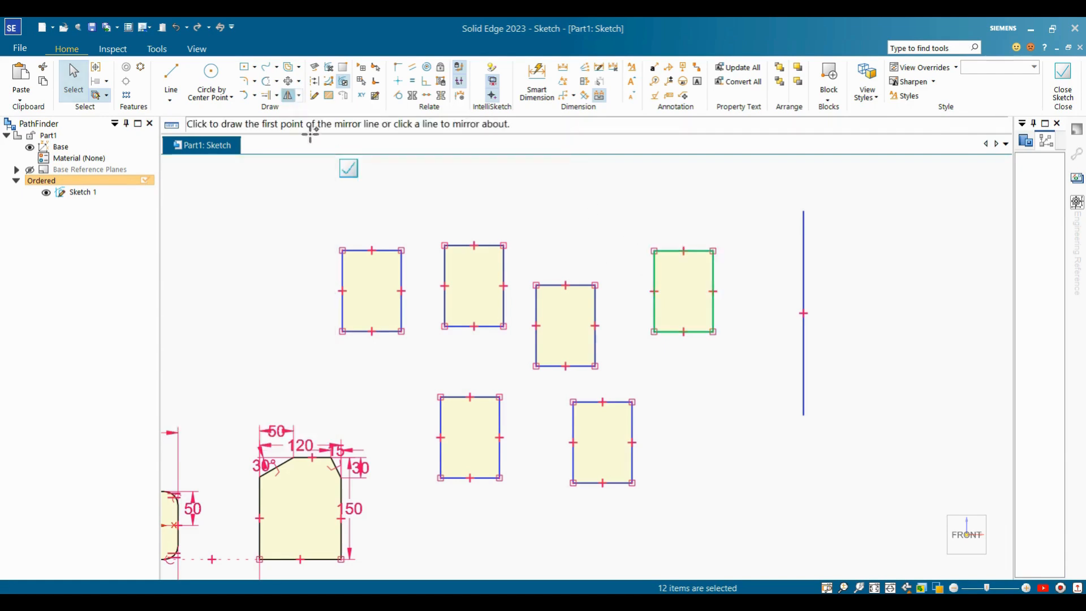
click(803, 249)
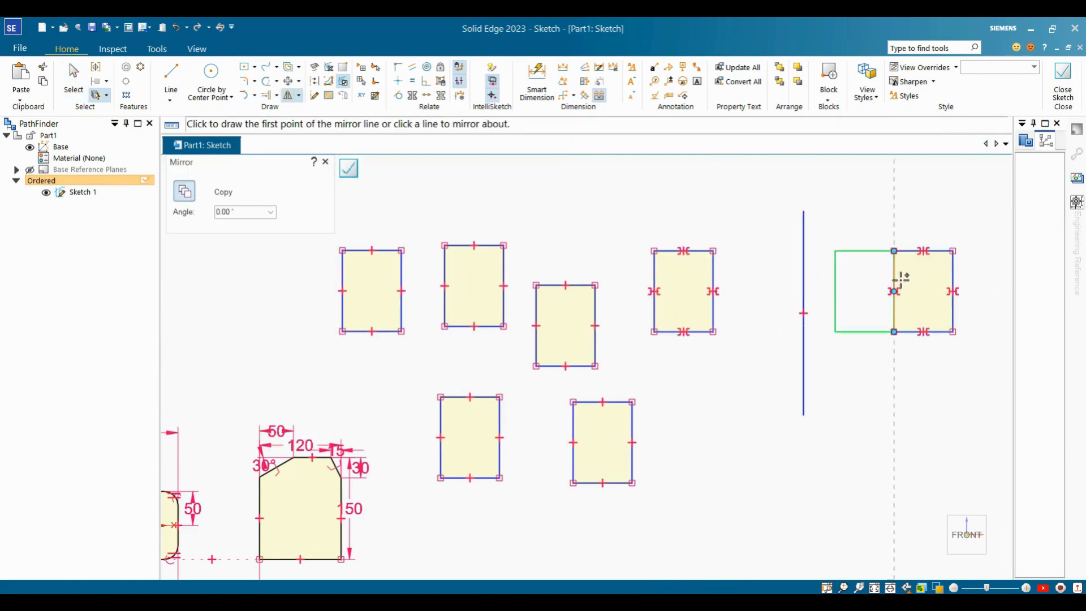
key(Escape)
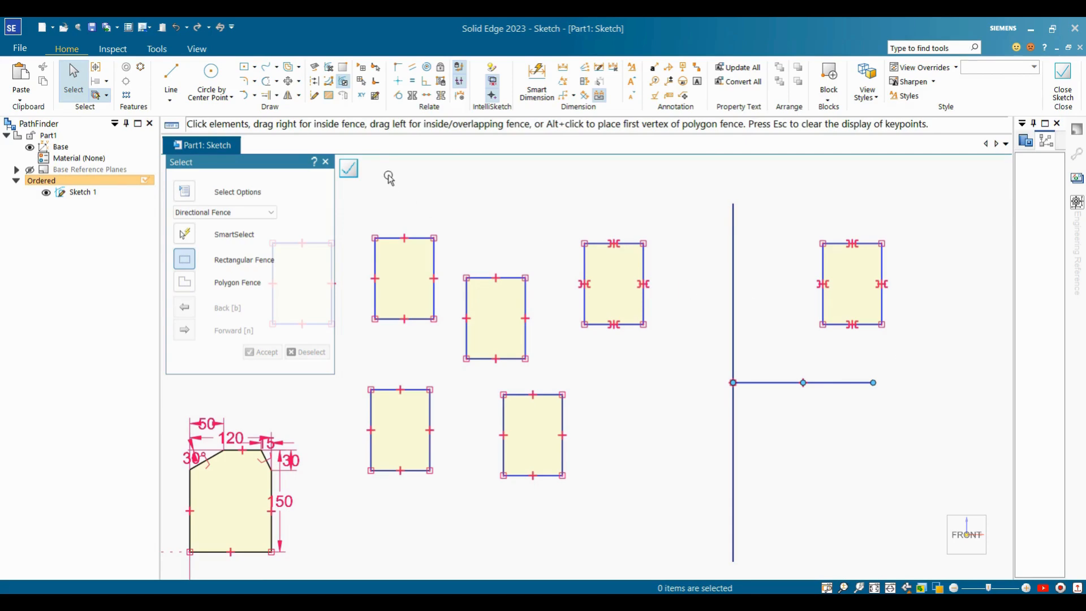
Mirror the upper-right rectangle below the horizontal line.
drag(809, 230, 900, 360)
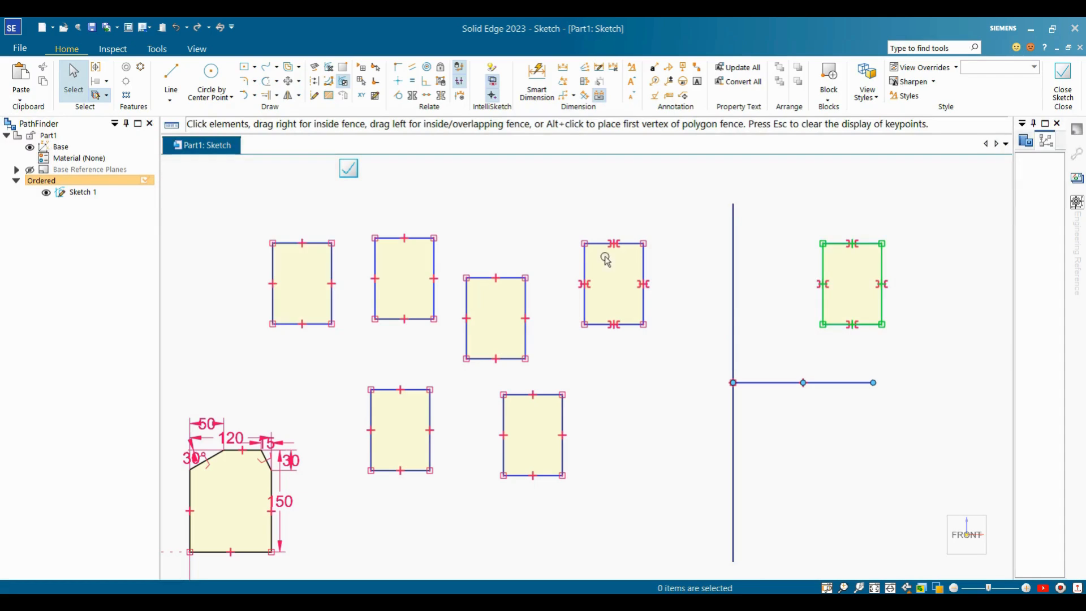
click(288, 95)
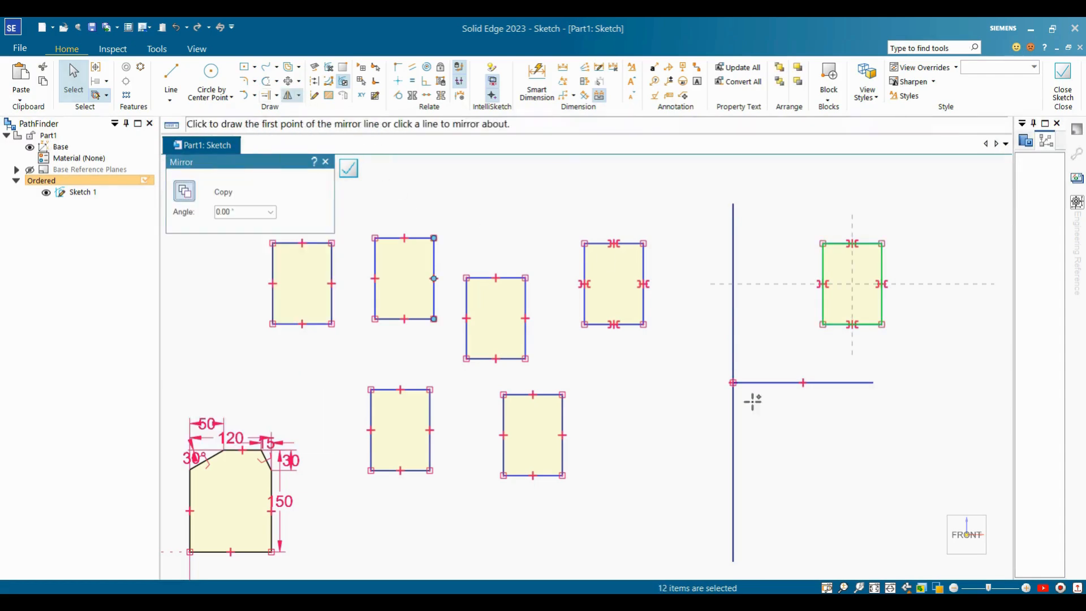
click(779, 383)
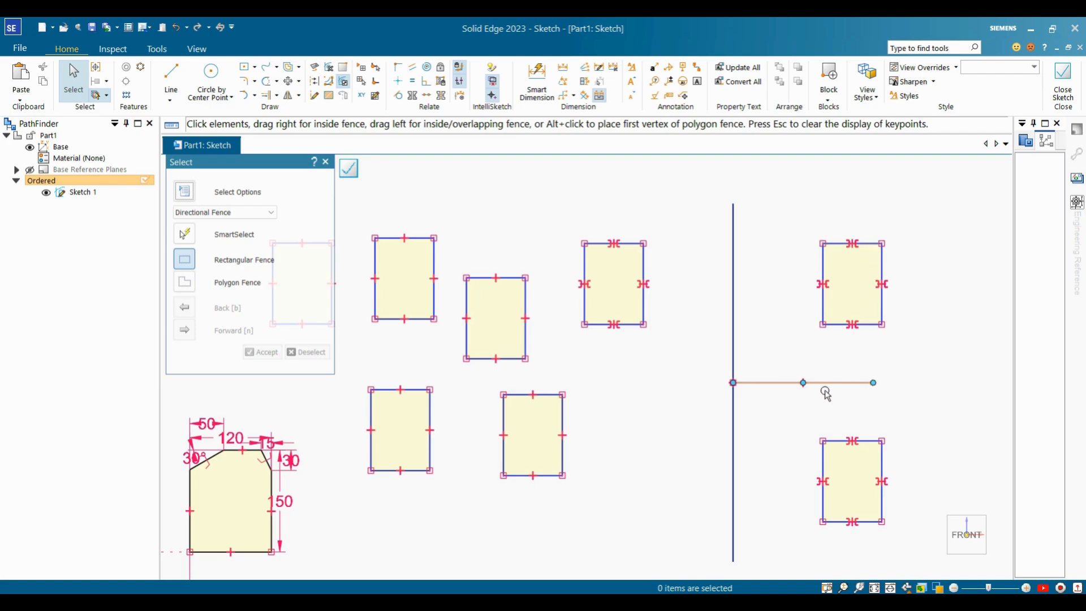
shift+middle_drag(842, 403, 754, 388)
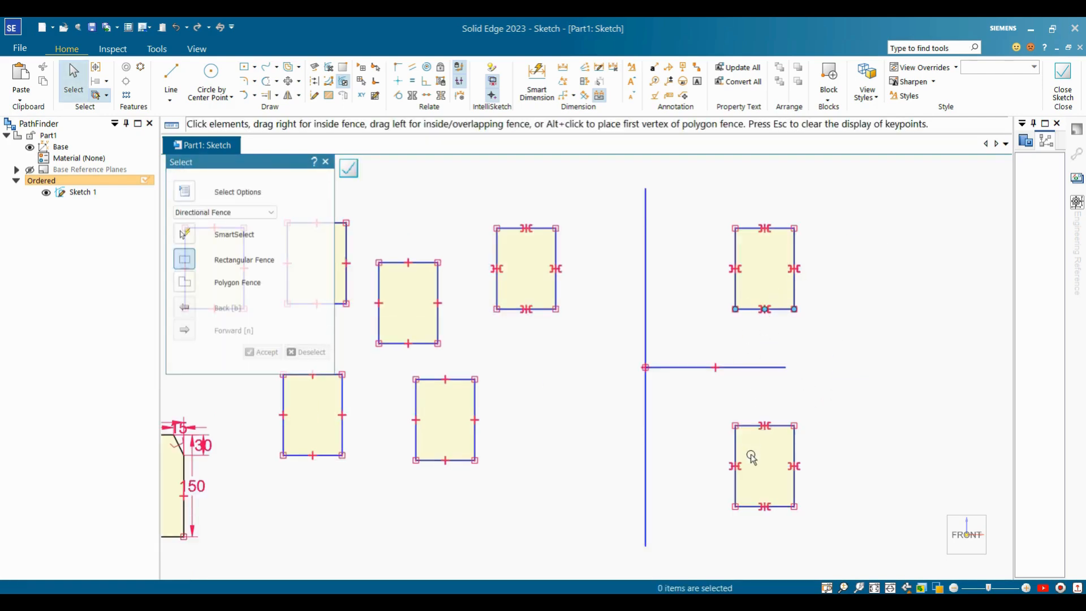
shift+middle_drag(751, 337, 752, 326)
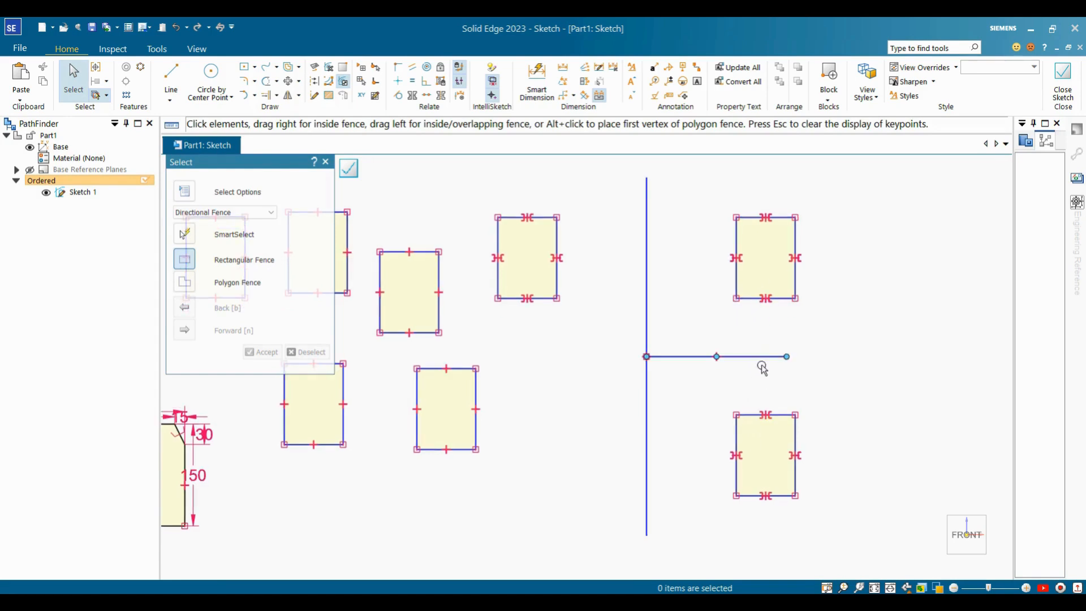
scroll(690, 333, down, 1)
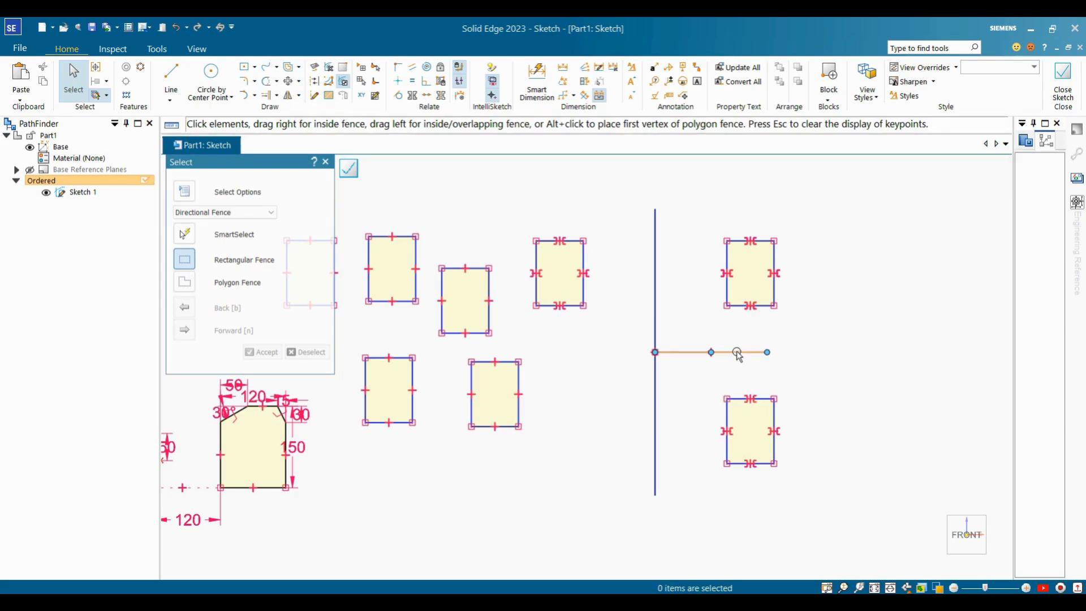
key(Escape)
Scale the upper-right rectangle up about its bottom-left corner, roughly 1.68 times larger.
click(299, 96)
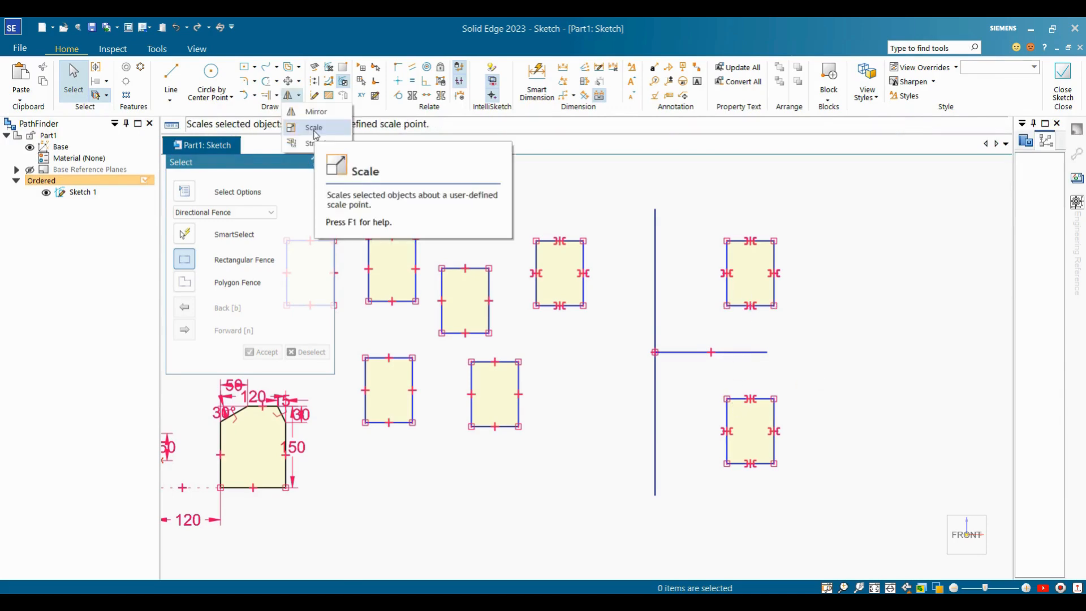
click(314, 128)
scroll(820, 301, up, 3)
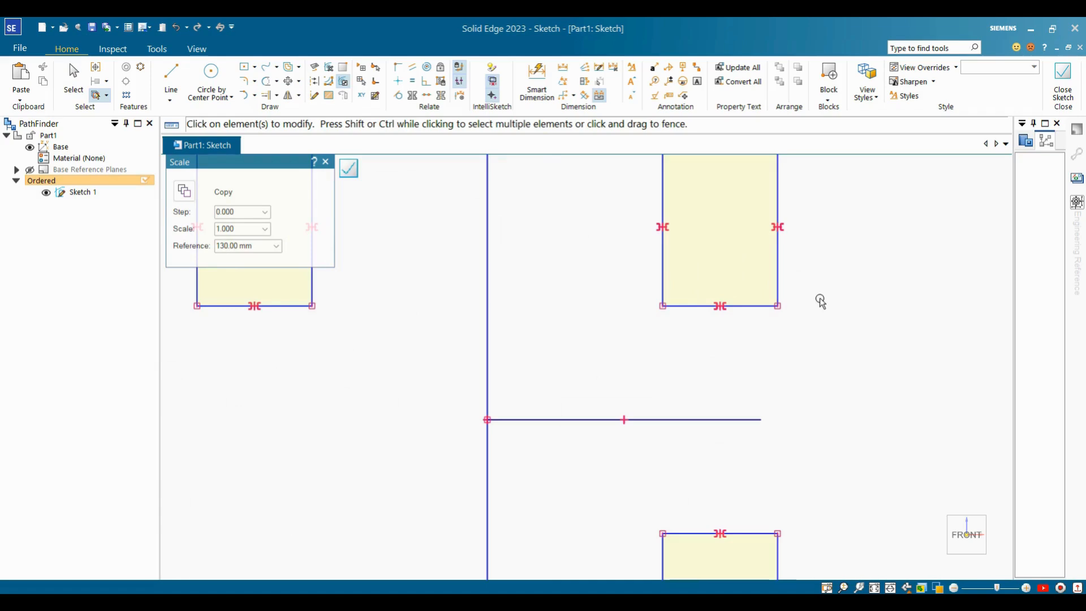
scroll(844, 236, down, 3)
scroll(844, 235, up, 3)
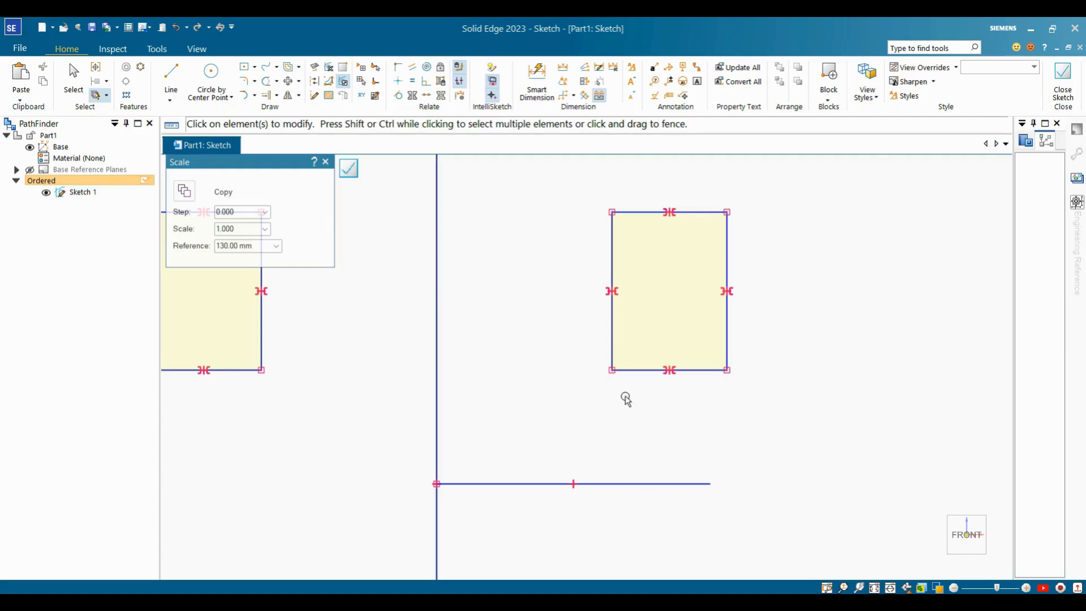
drag(546, 181, 759, 447)
click(611, 370)
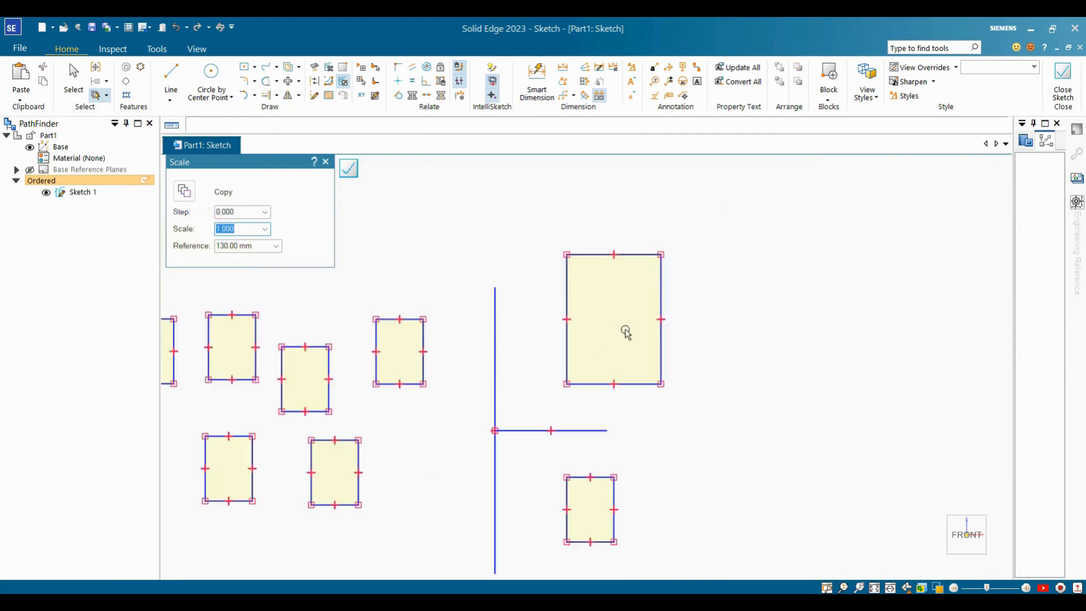
scroll(626, 332, up, 2)
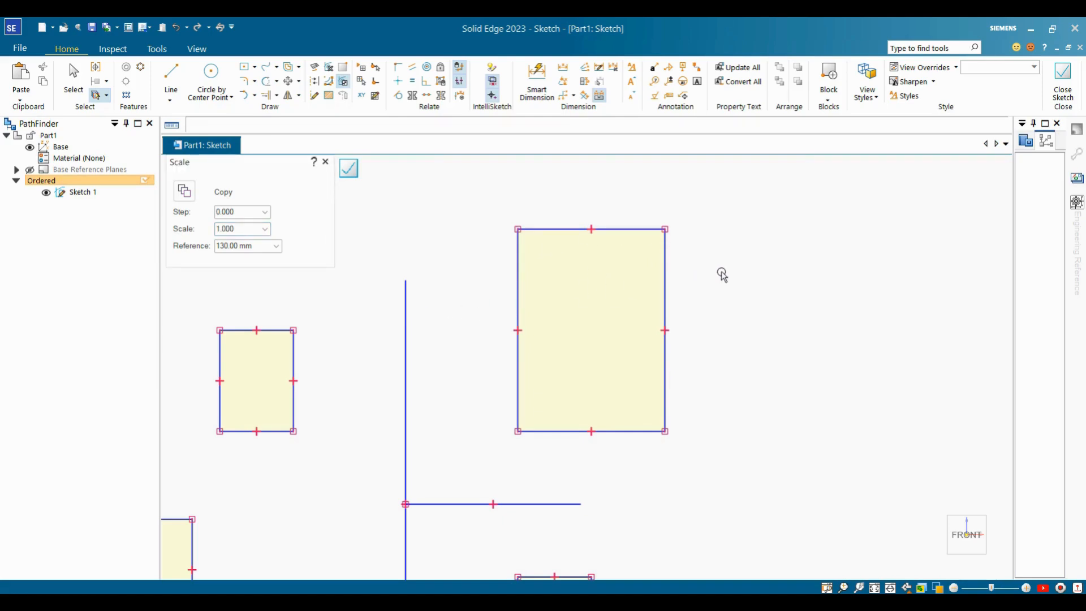
key(Escape)
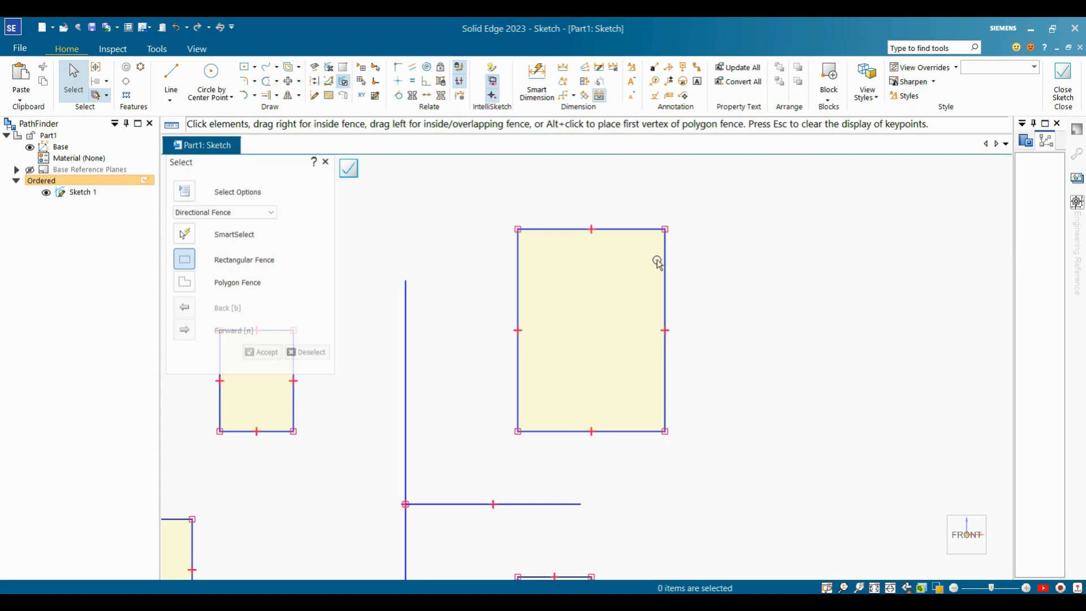
Scale the enlarged rectangle by 0.5 about its bottom-left corner, then reselect the upper-right rectangle.
click(298, 96)
click(310, 126)
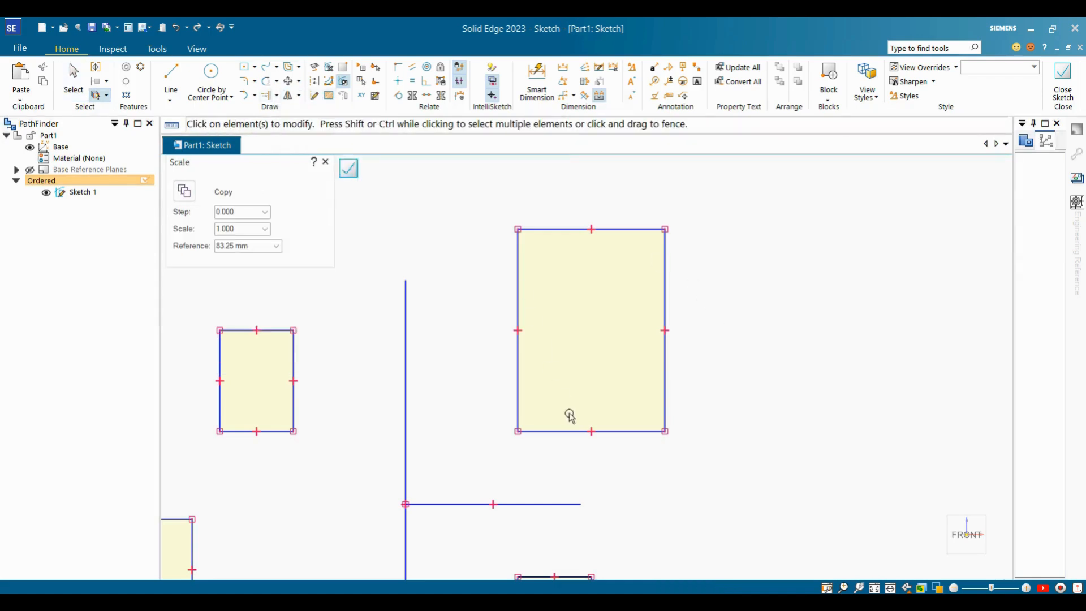
drag(497, 208, 719, 456)
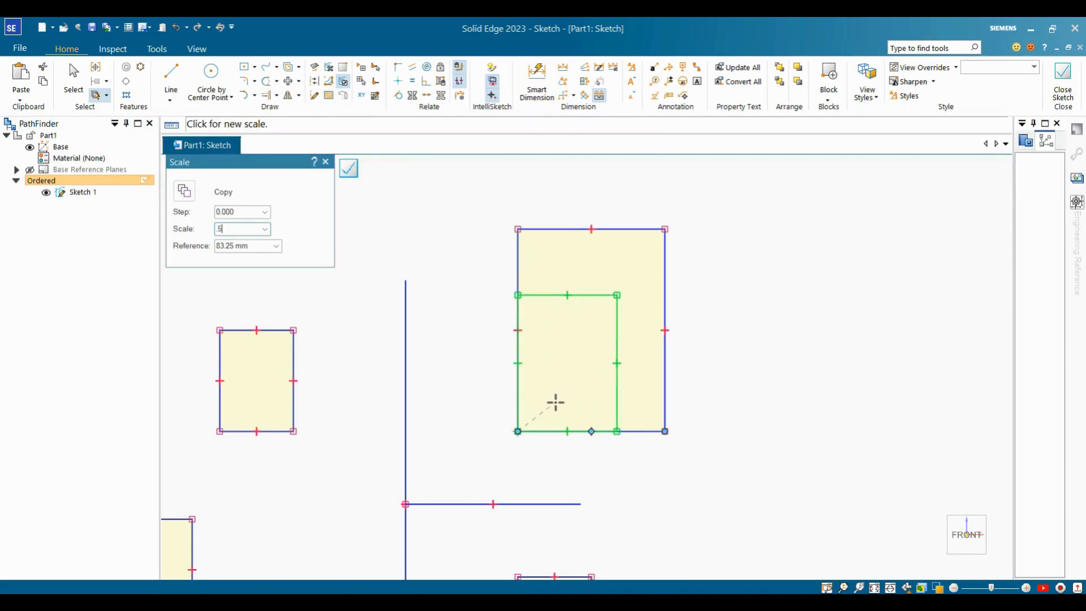
key(Escape)
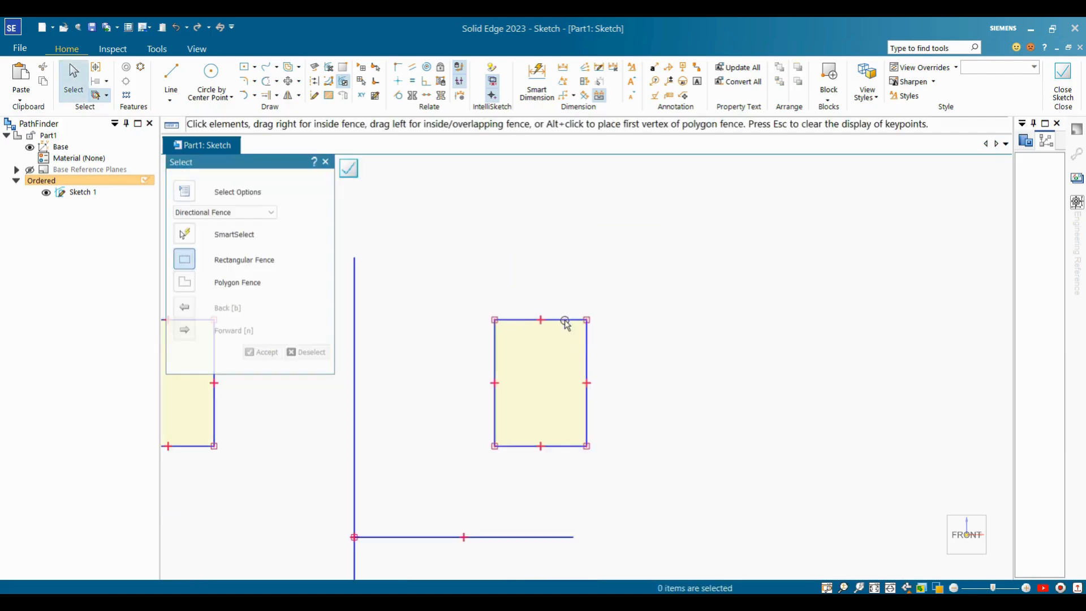
click(620, 284)
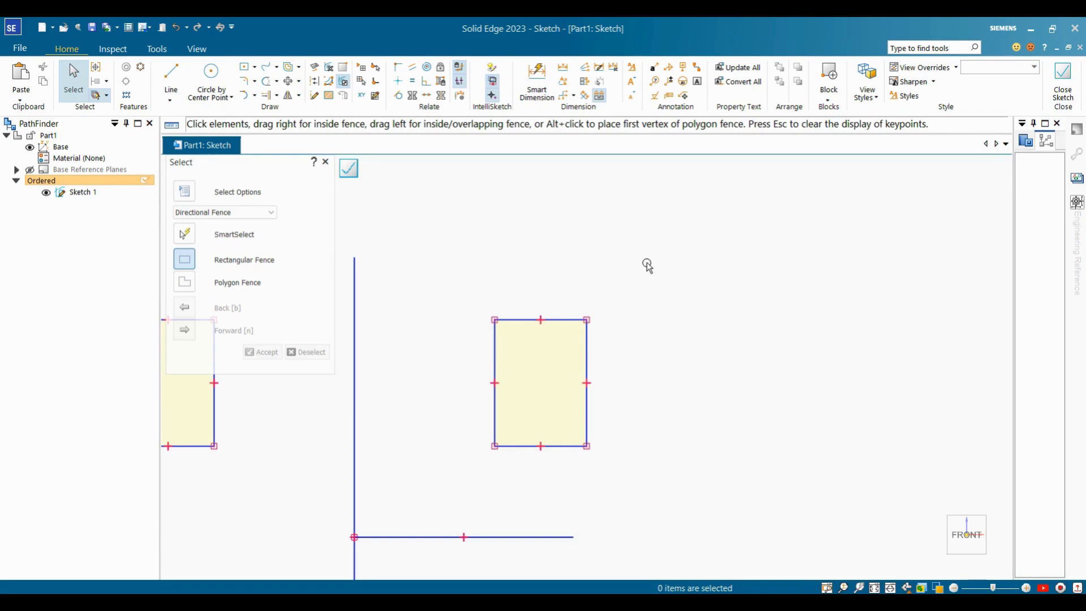
drag(475, 297, 632, 509)
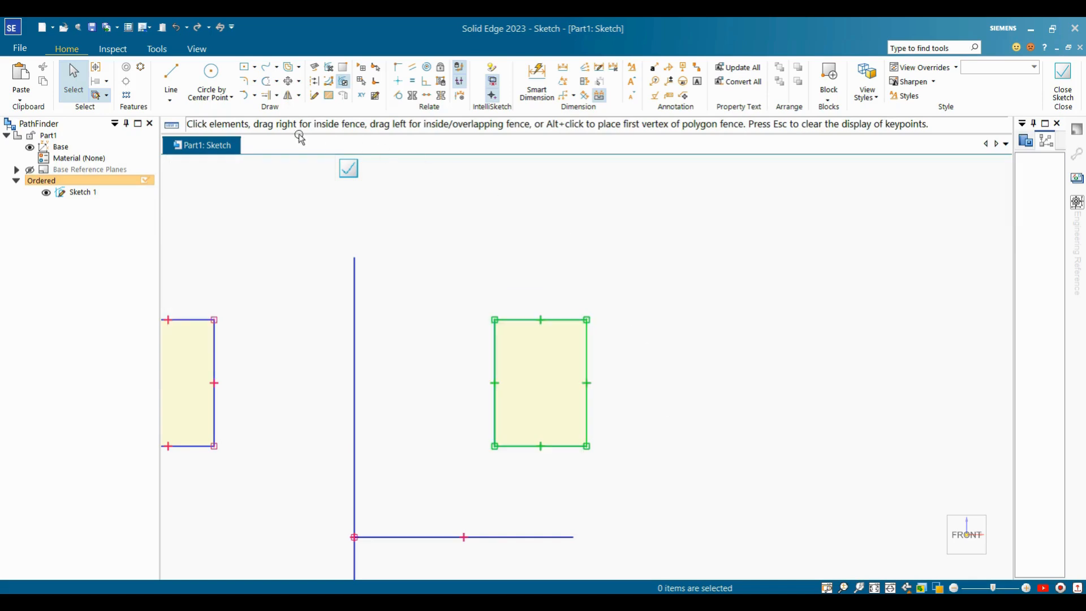
Scale the selected rectangle by 1.3 about its bottom-left corner.
click(298, 95)
click(306, 126)
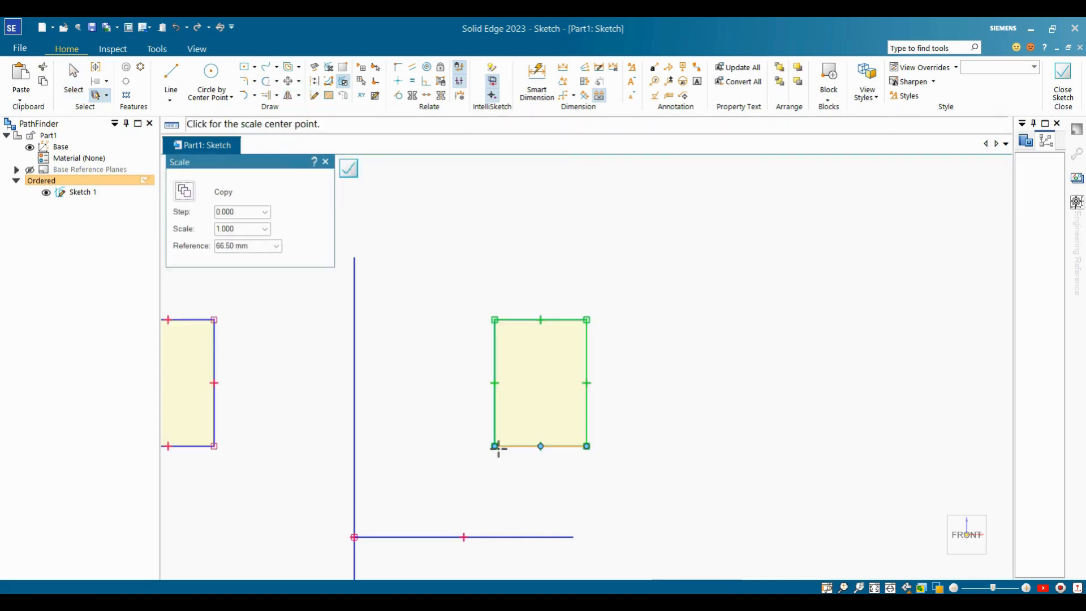
click(494, 446)
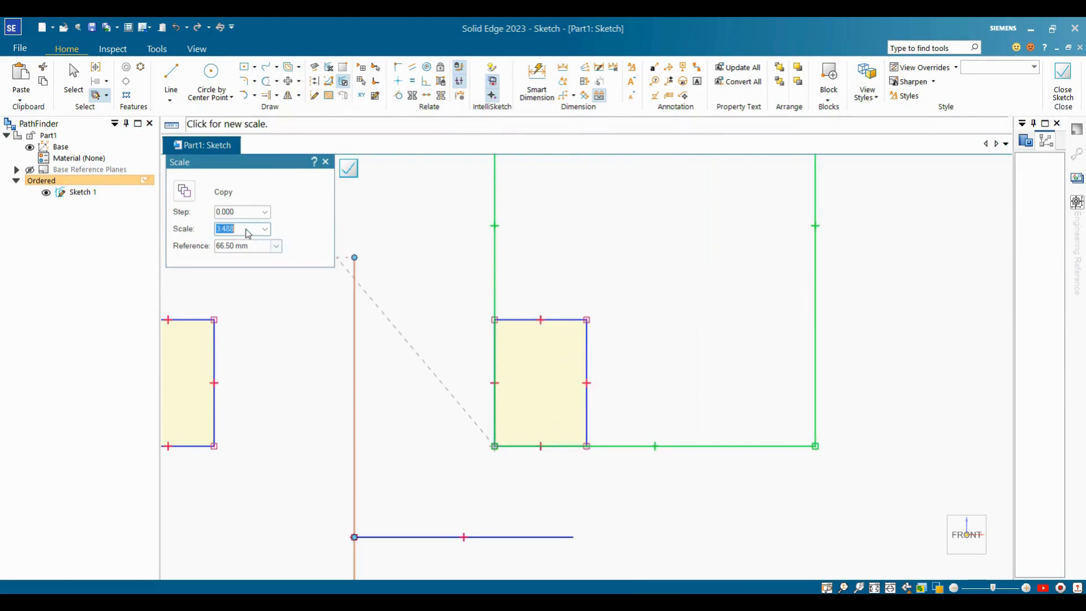
text(1.3)
key(Return)
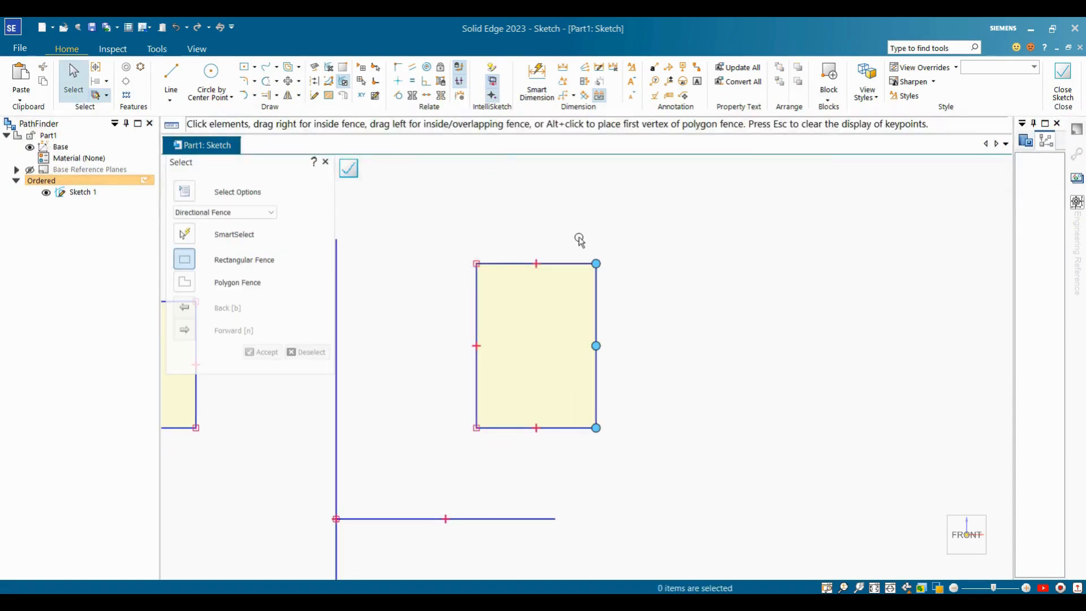
scroll(579, 240, down, 2)
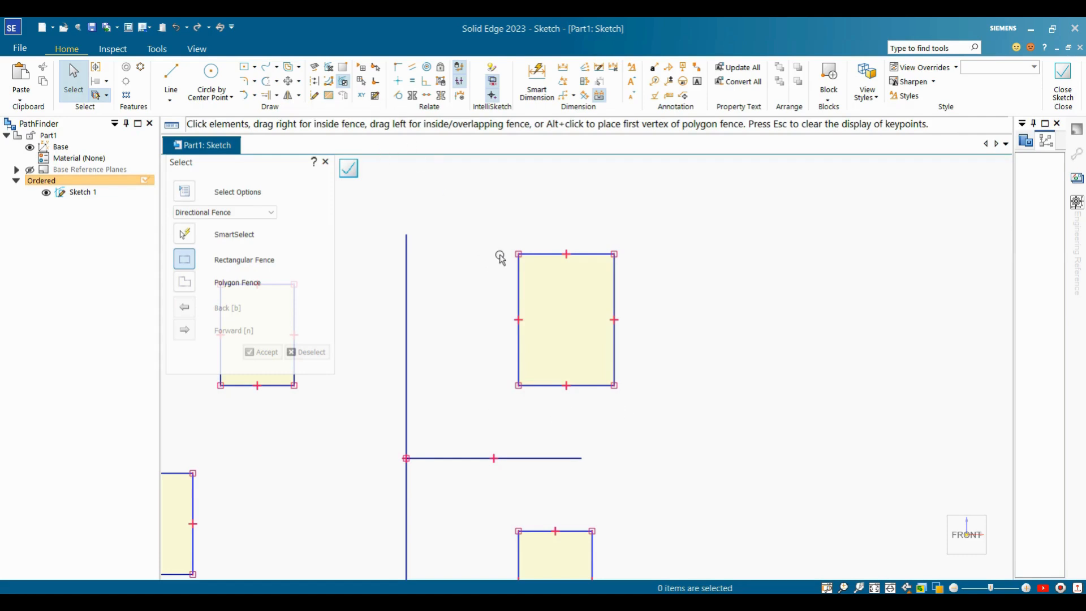
Place a half-size copy of the upper-right rectangle scaled from its bottom-left corner.
click(299, 97)
click(313, 143)
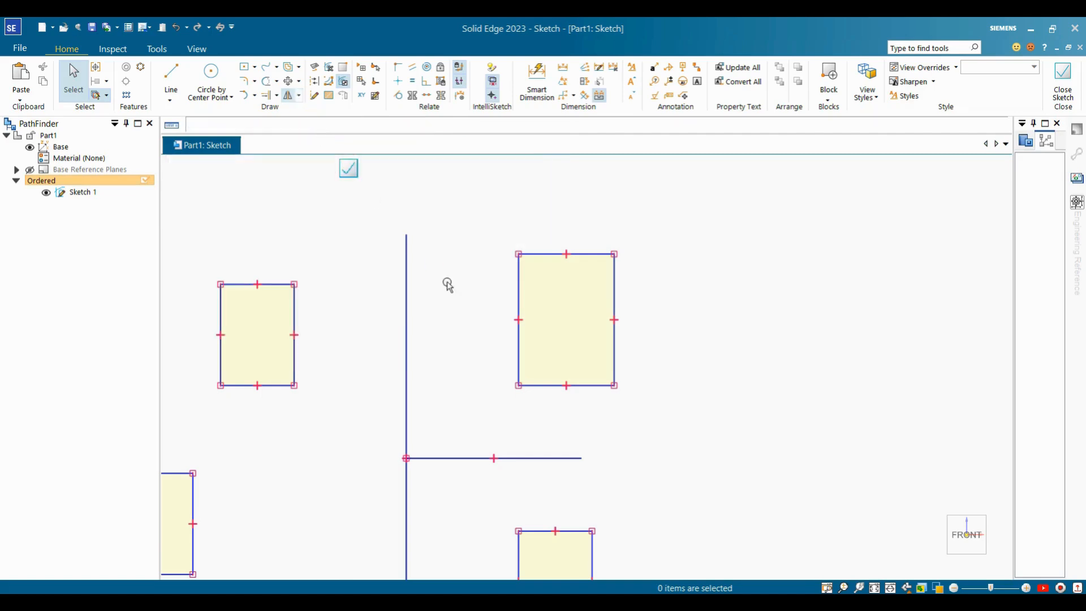
drag(480, 227, 635, 422)
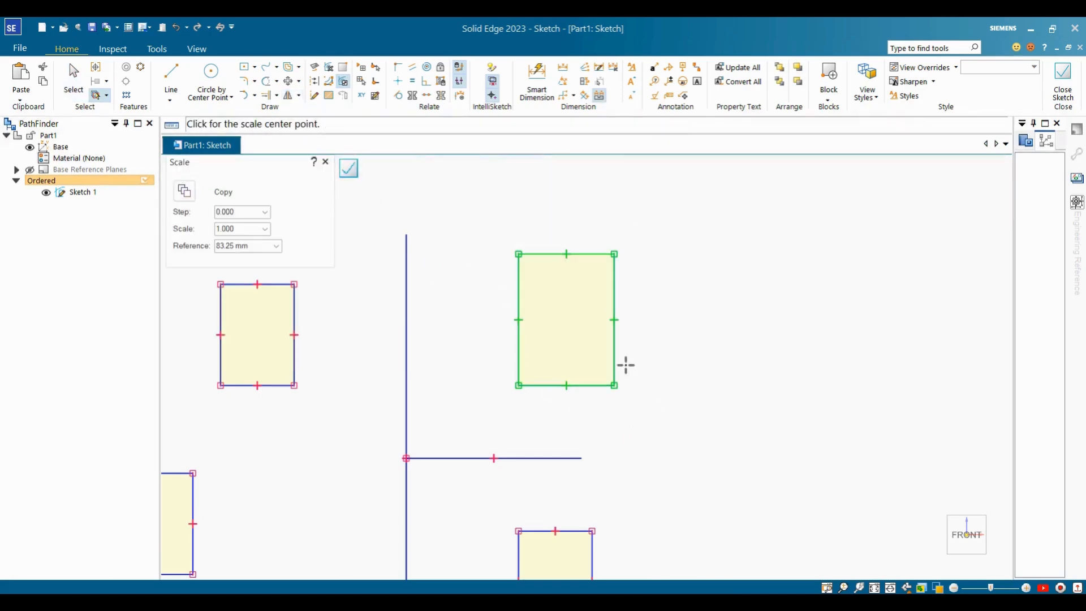
click(187, 192)
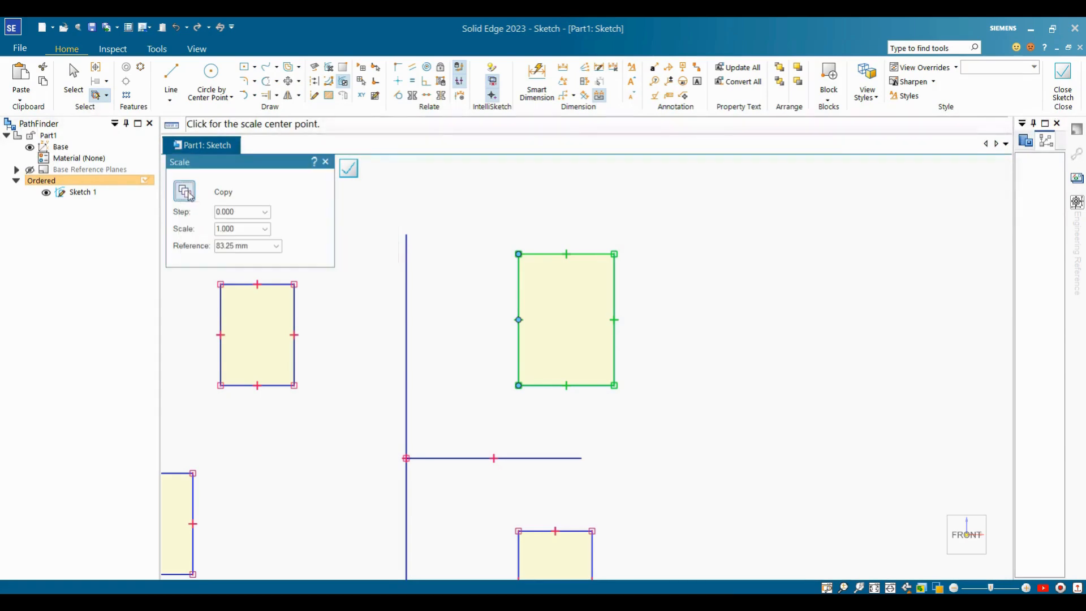
click(518, 386)
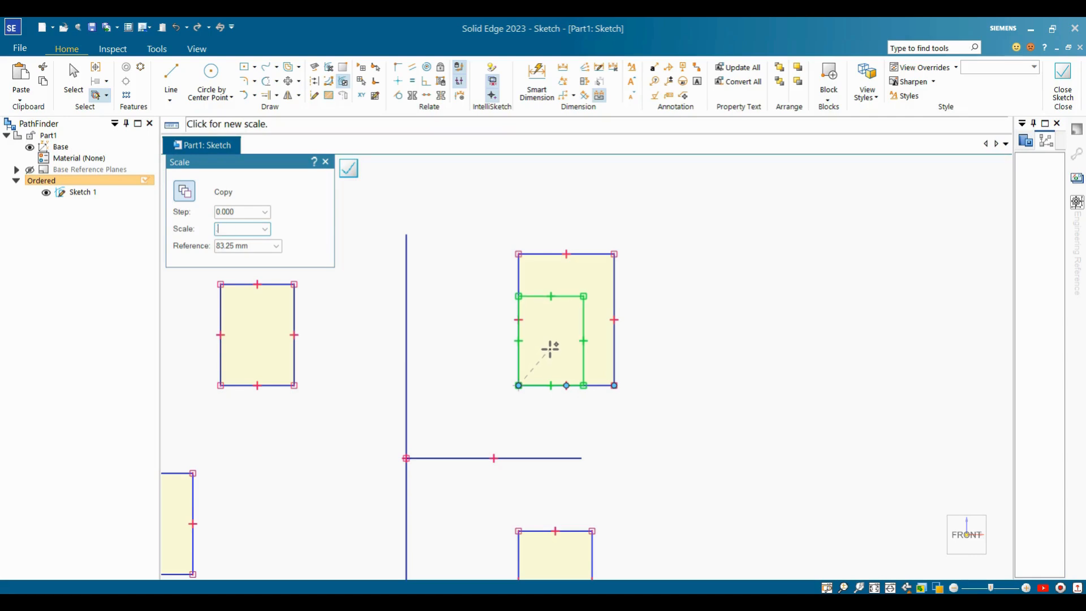
key(Return)
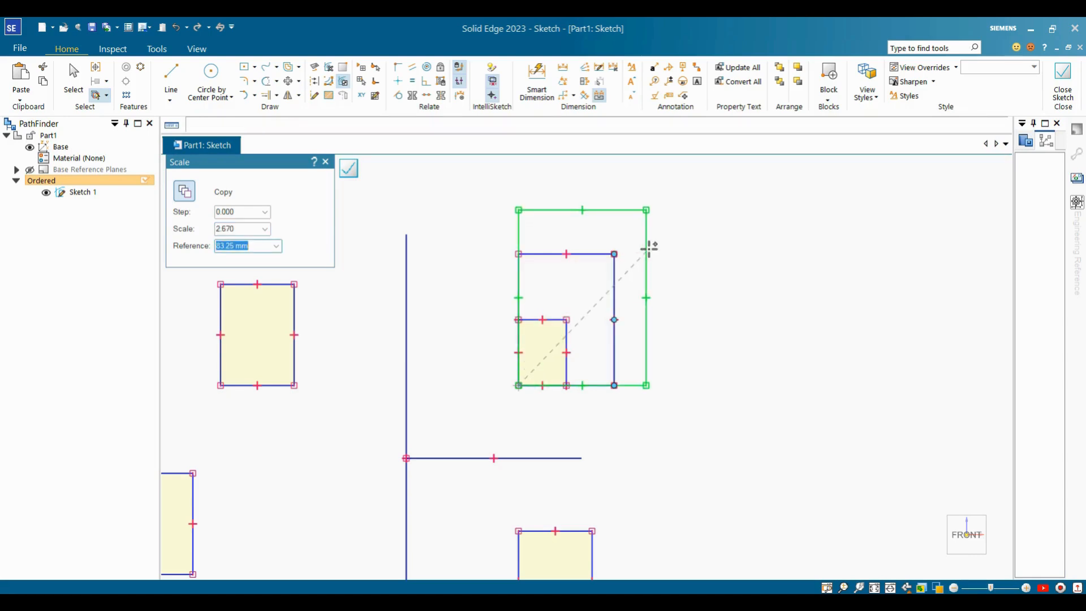
Add a 1.5× scaled copy of the rectangle from the same corner.
click(253, 229)
text(1.5)
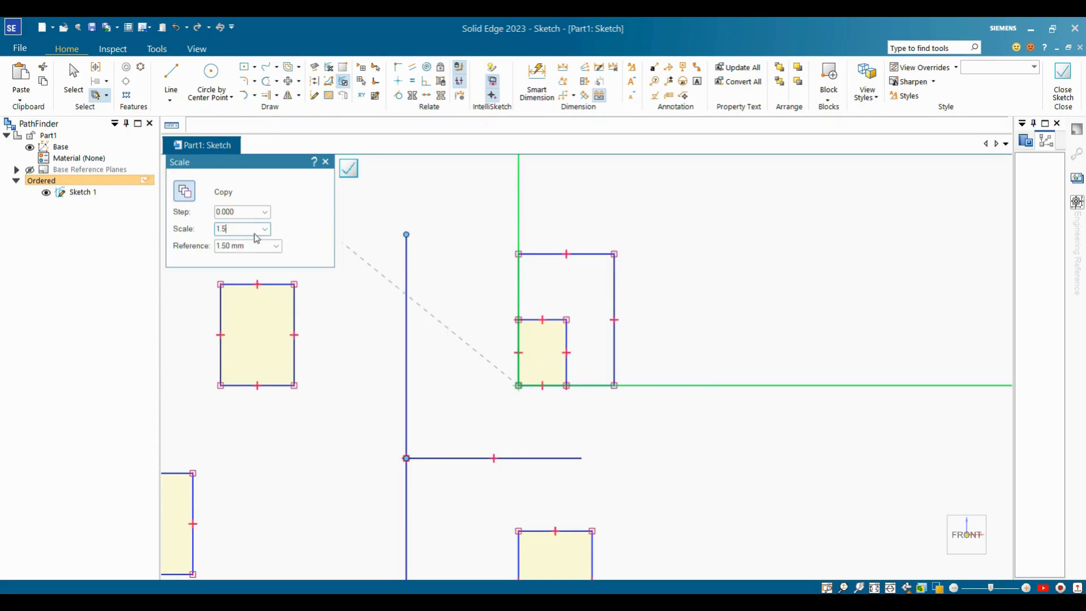
key(Return)
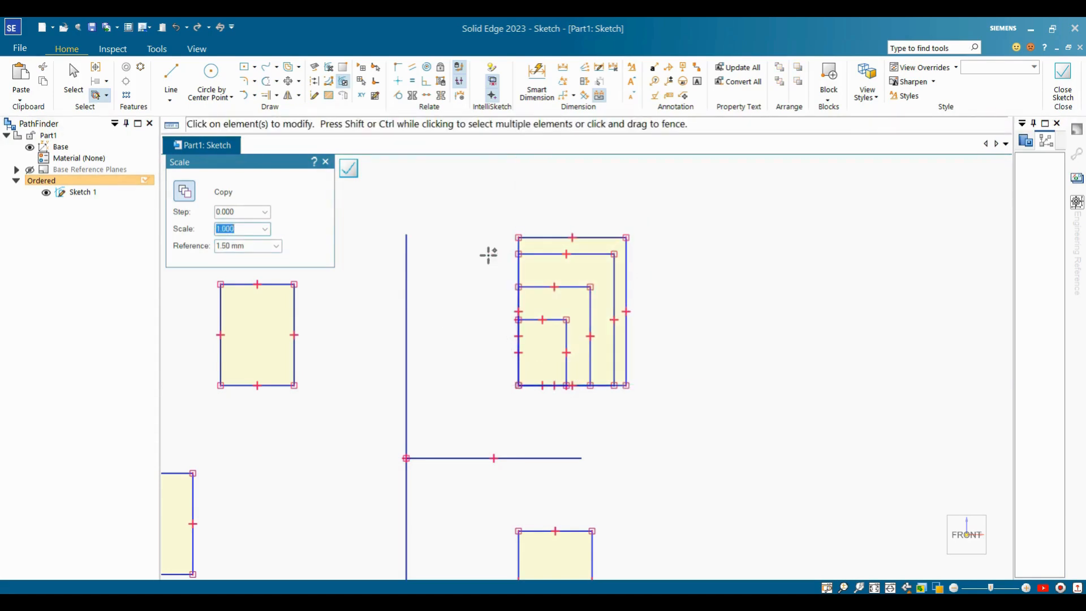
key(Escape)
scroll(535, 240, up, 2)
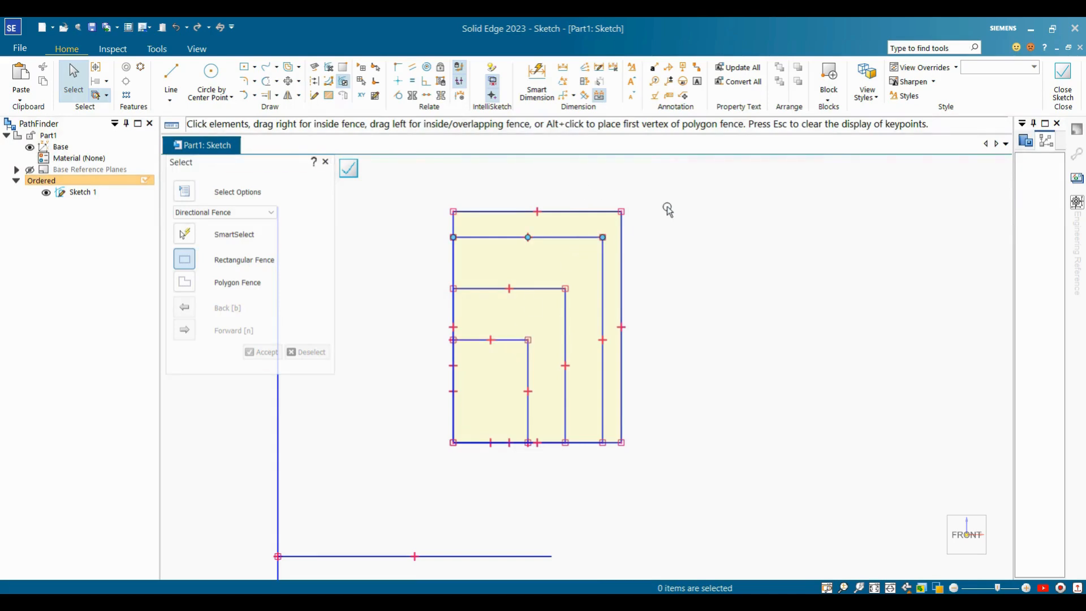
scroll(565, 226, down, 3)
scroll(523, 464, up, 4)
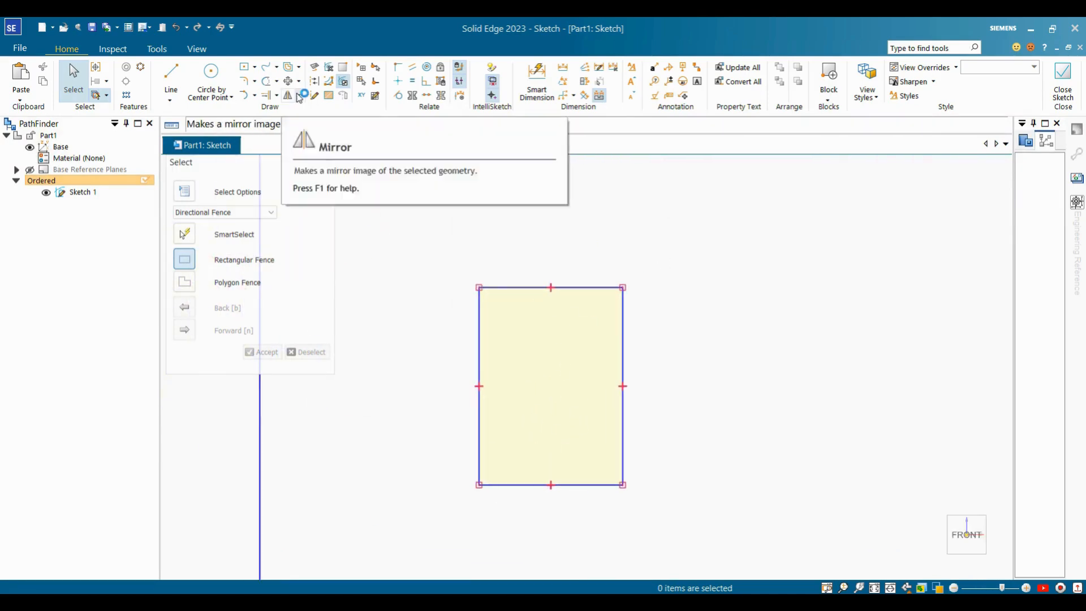
Create a 0.5-scale copy of the rectangle nested at its bottom-left corner.
click(300, 96)
click(315, 135)
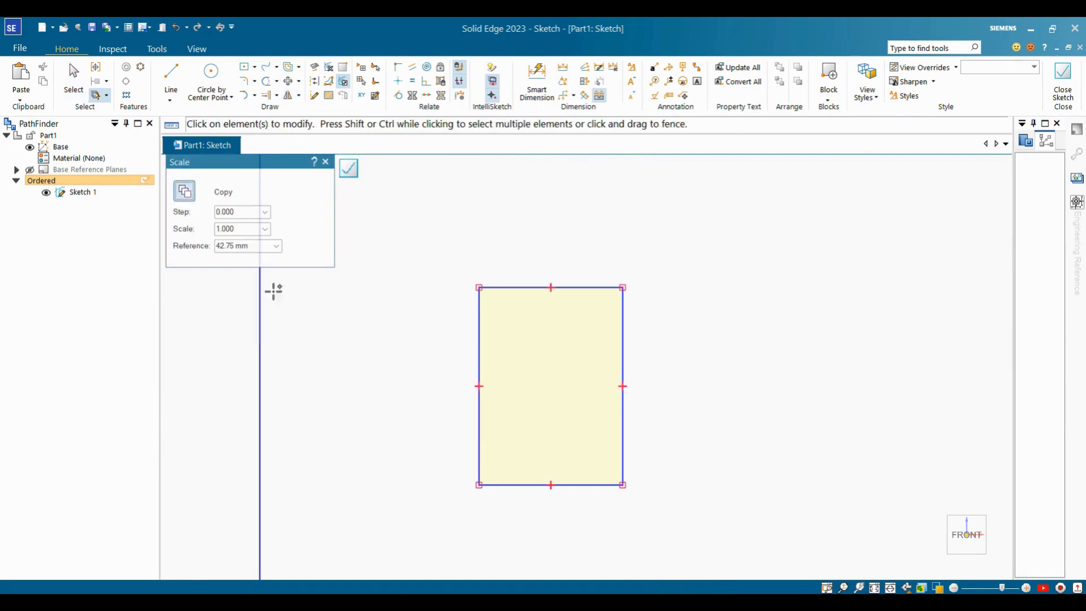
drag(462, 271, 676, 527)
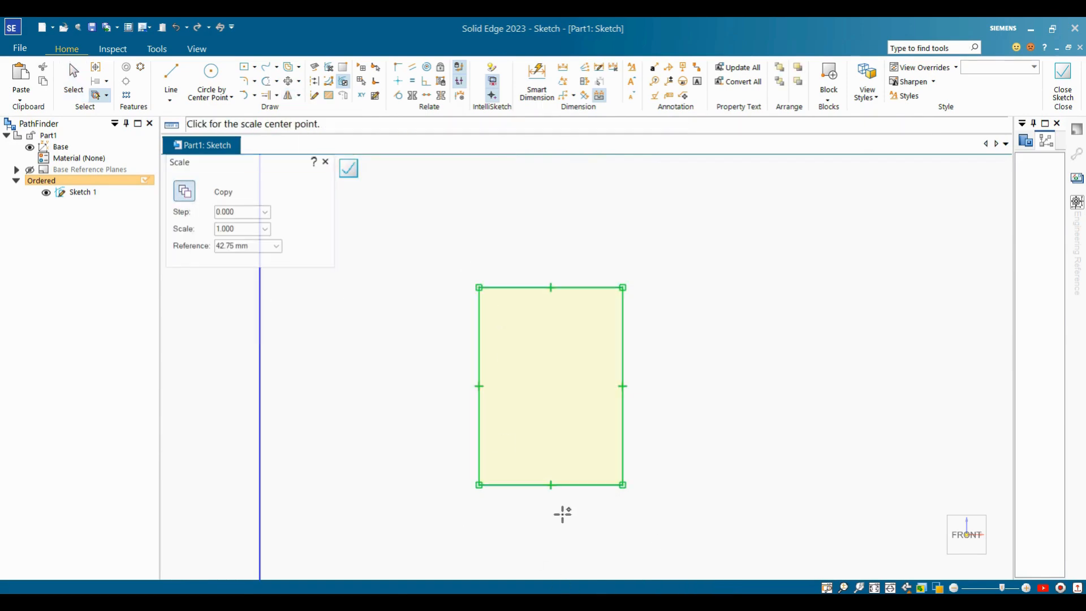
click(479, 484)
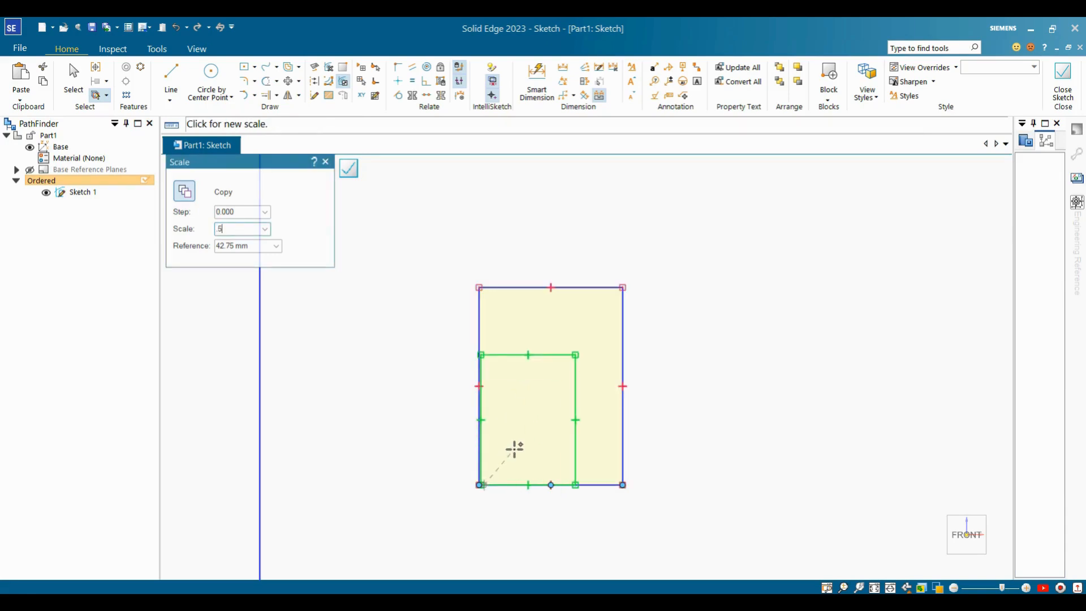
key(Tab)
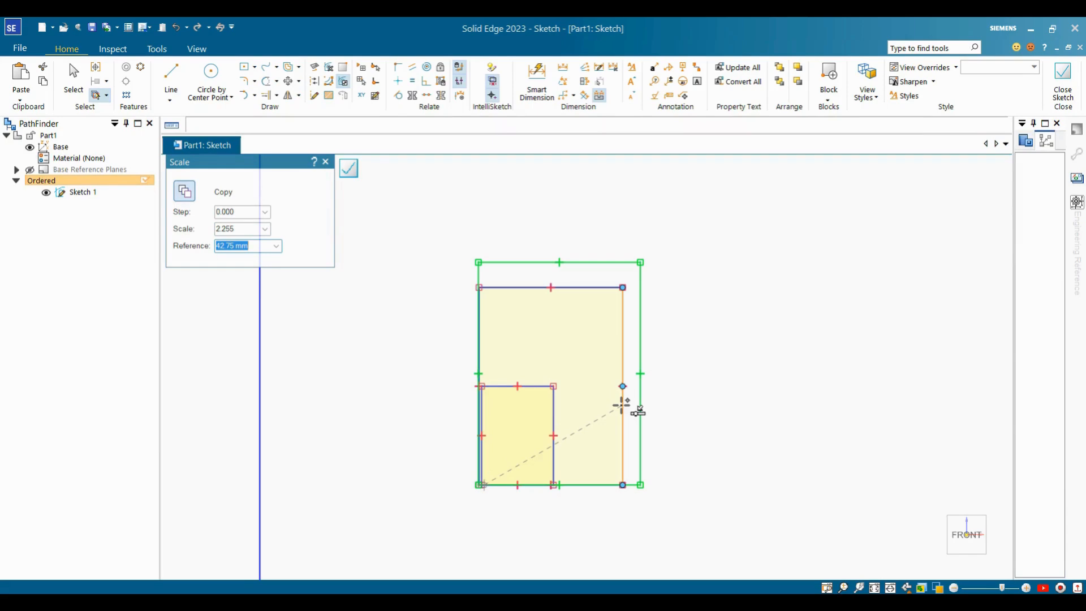
key(Escape)
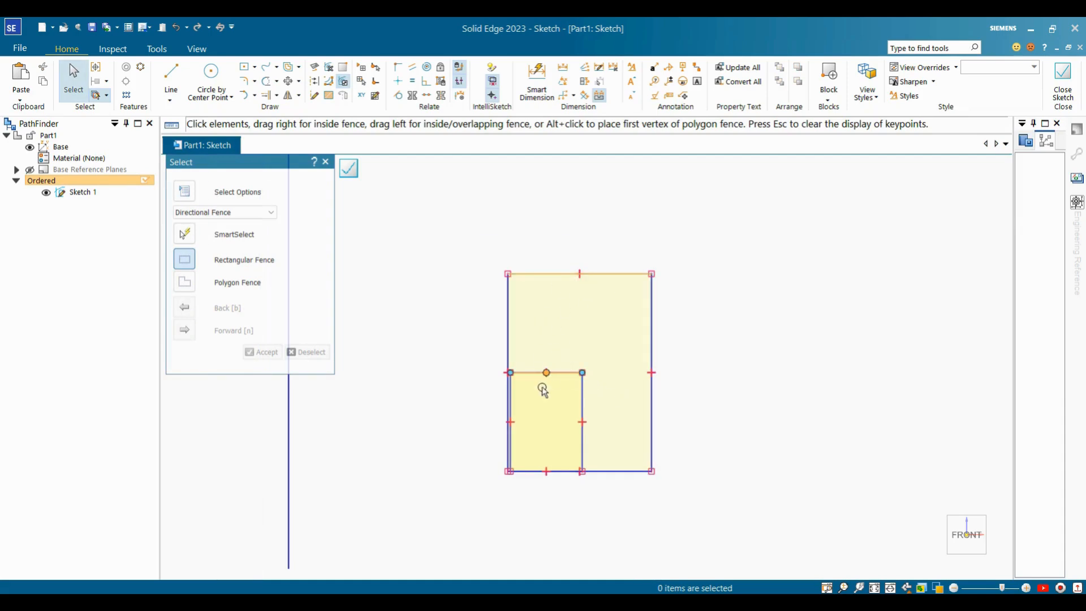
scroll(621, 373, down, 2)
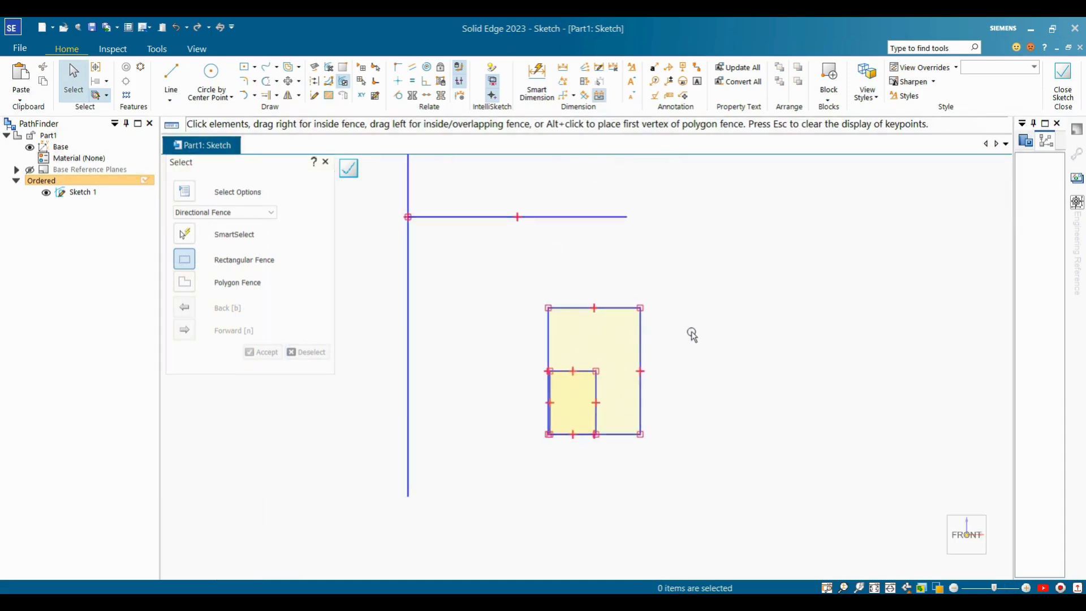
scroll(690, 337, down, 5)
mouse_move(846, 332)
middle_down()
mouse_move(784, 284)
mouse_move(802, 264)
mouse_move(805, 273)
middle_up()
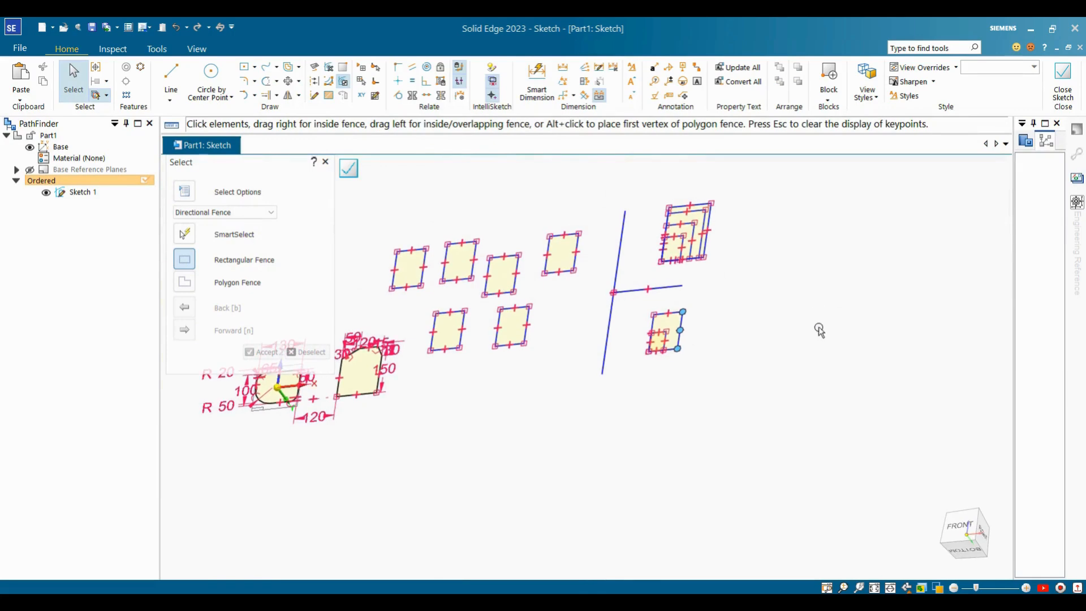
Reorient the view to face the sketch plane and zoom in on the rectangles.
click(907, 588)
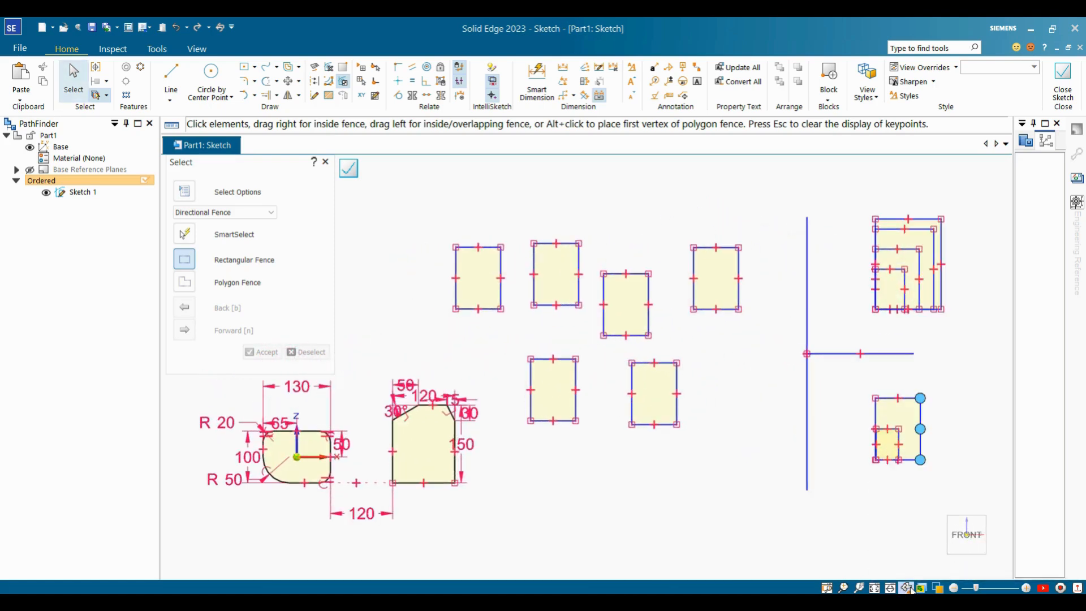
scroll(698, 358, down, 4)
scroll(762, 404, up, 2)
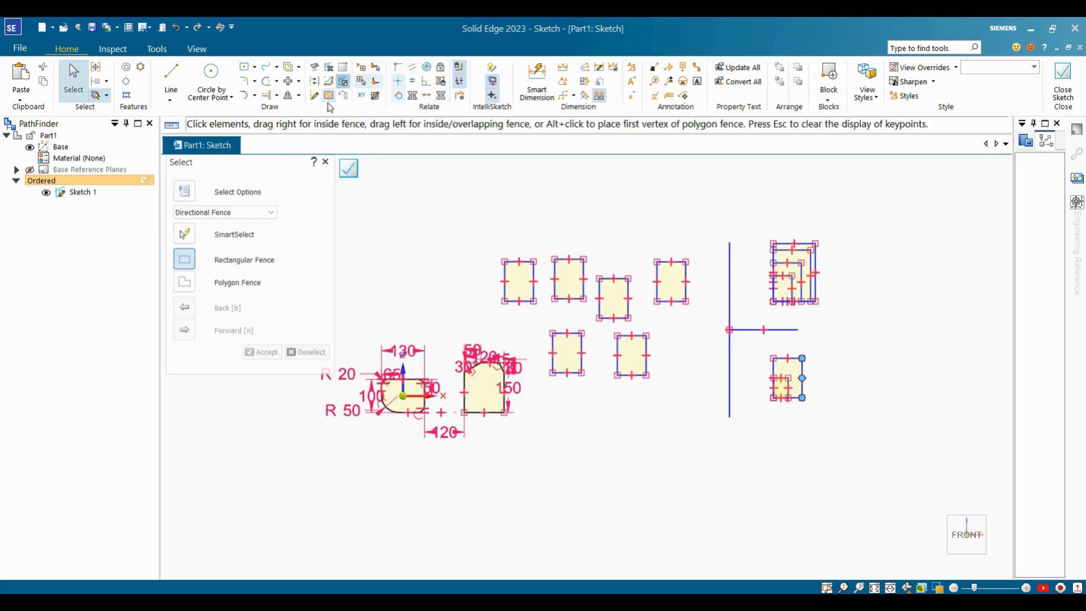
scroll(582, 281, up, 2)
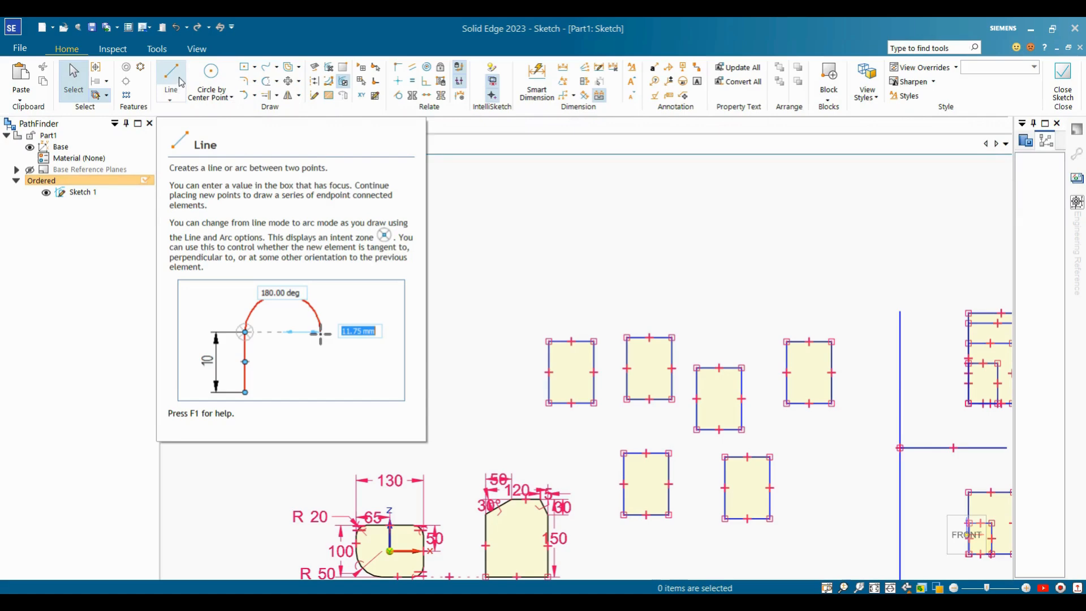
click(181, 82)
Draw two connected lines forming a V above the rectangles.
click(467, 215)
click(421, 322)
click(531, 306)
key(Escape)
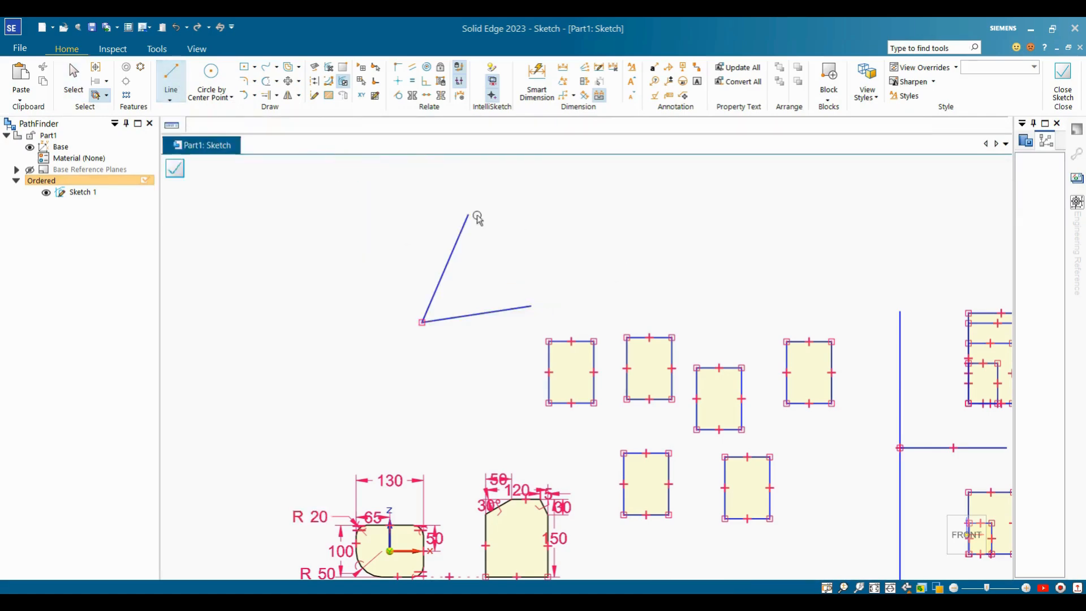
key(Escape)
scroll(520, 311, up, 1)
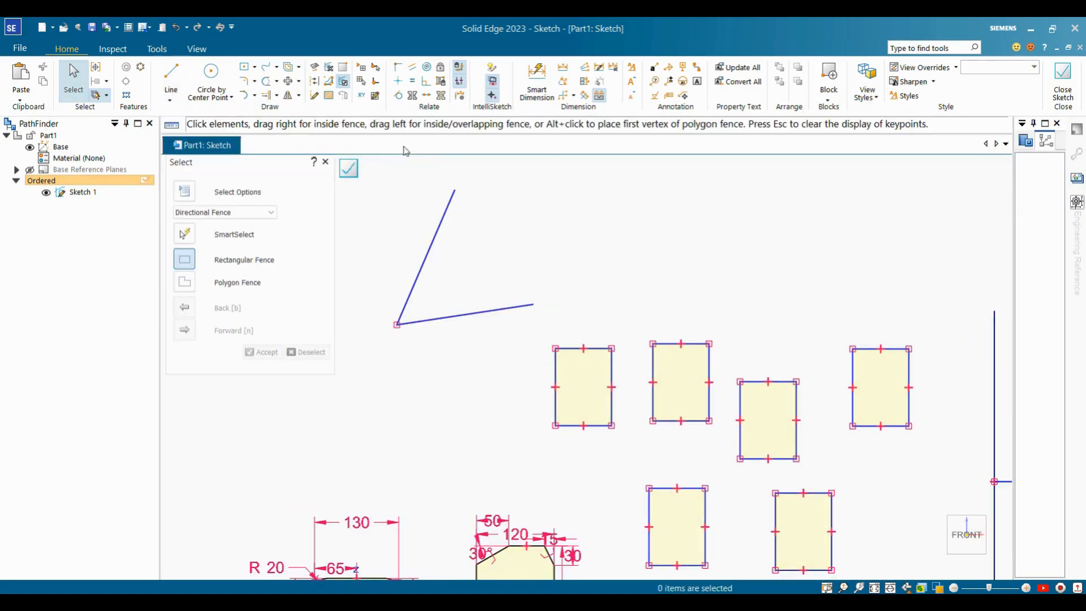
Convert the V-shaped line chain to construction geometry using Chain selection.
click(314, 80)
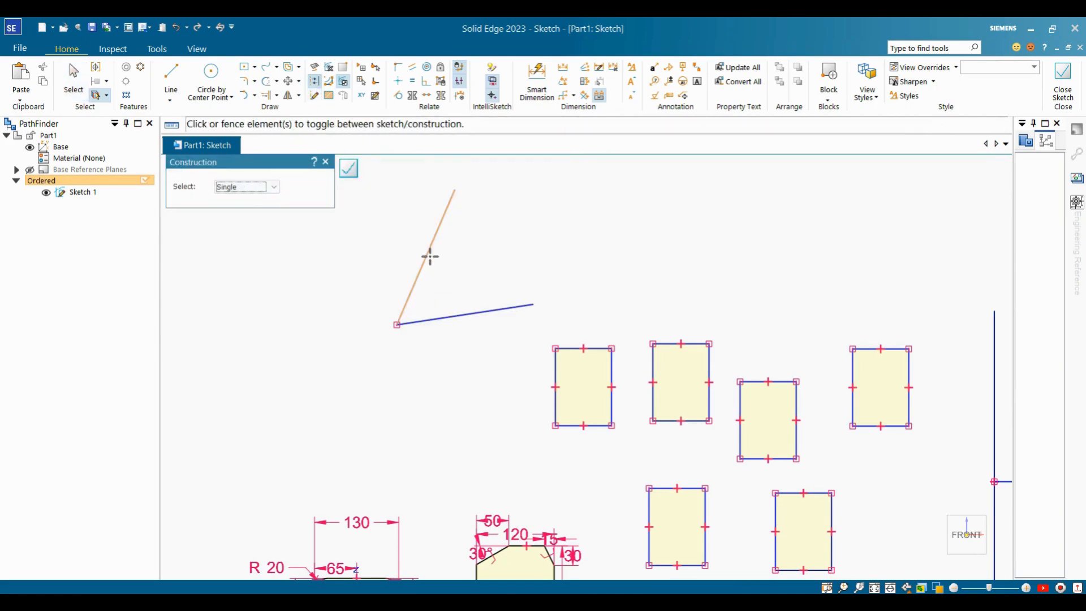
click(273, 187)
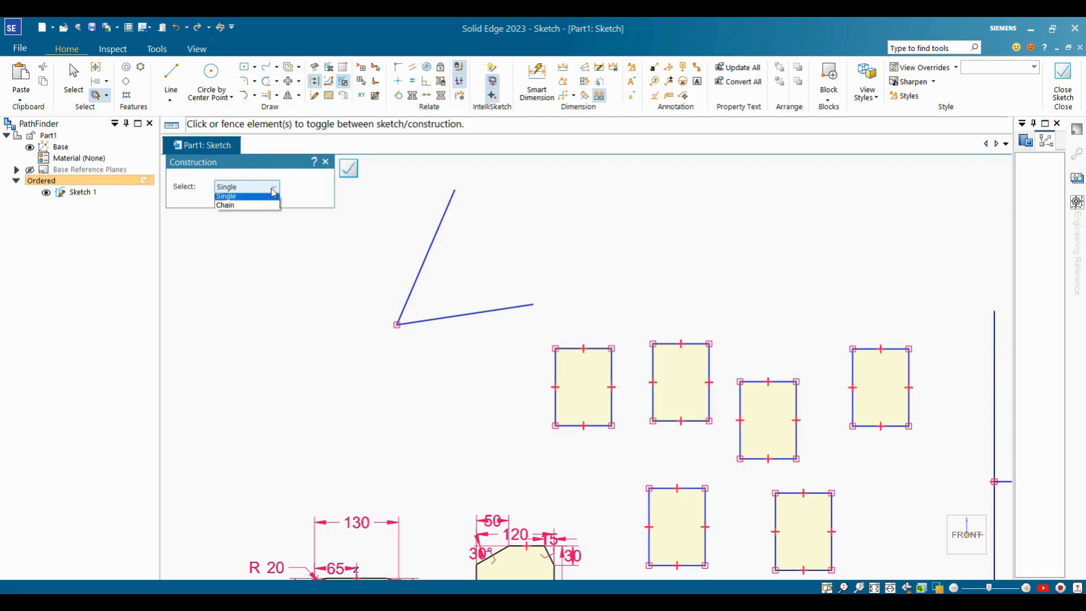
click(241, 203)
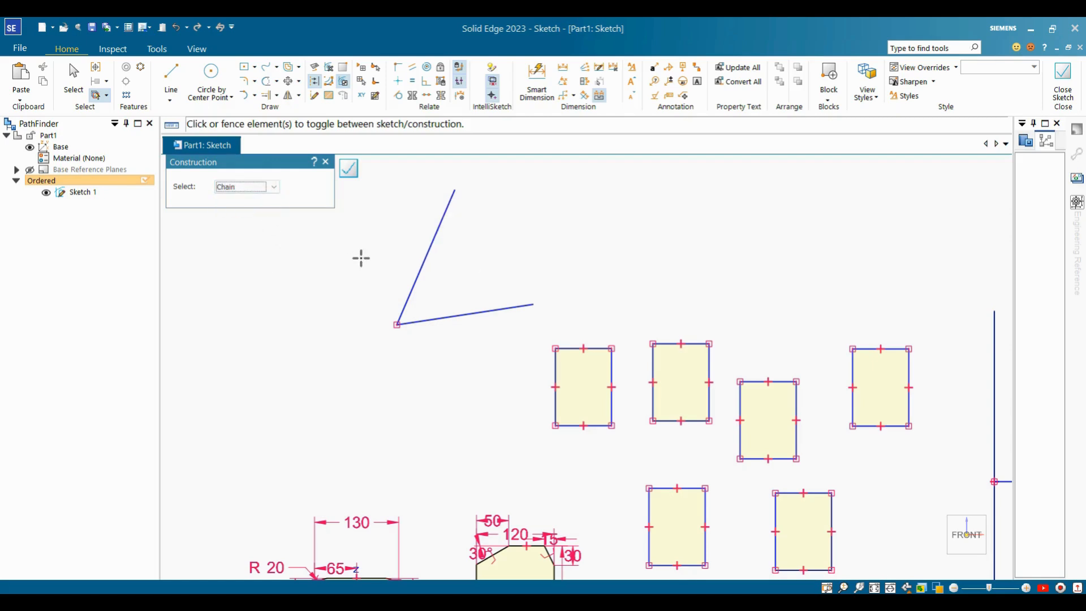
click(437, 232)
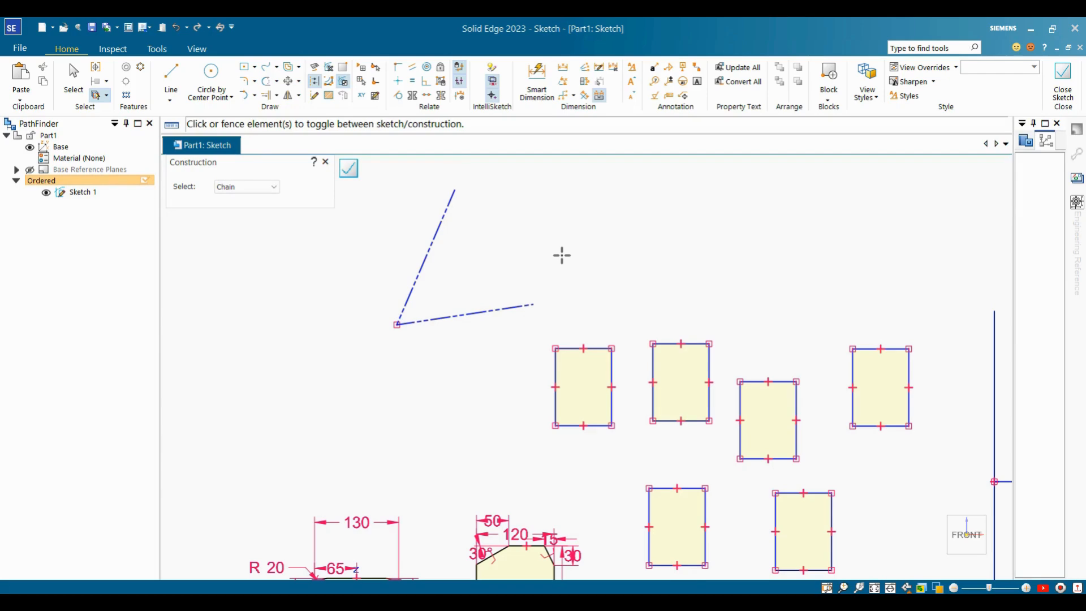
key(Escape)
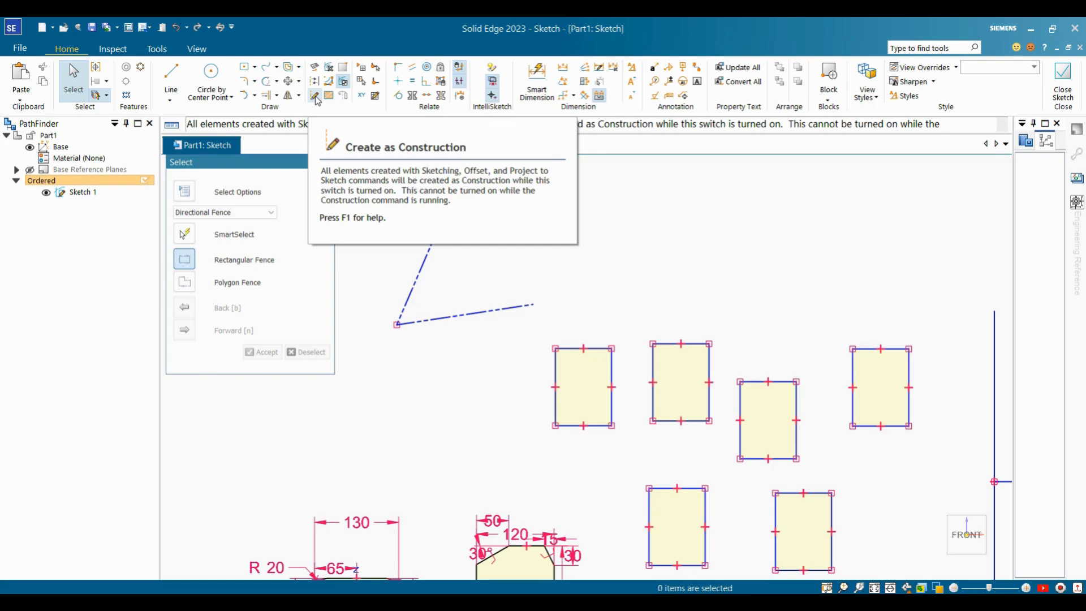
With Create as Construction on, draw a construction line above the rectangles.
click(315, 96)
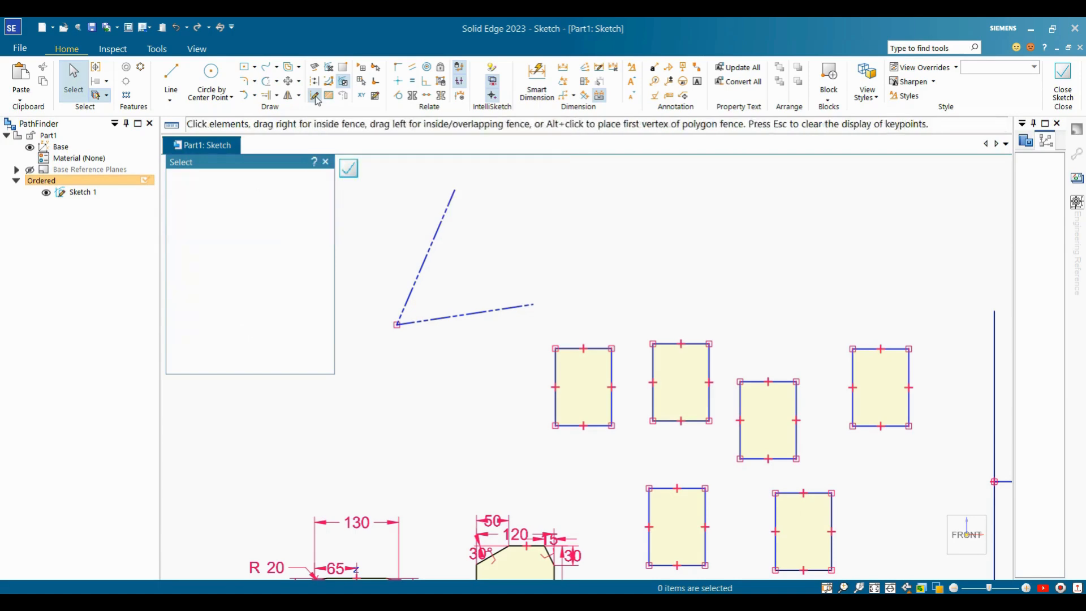
click(177, 78)
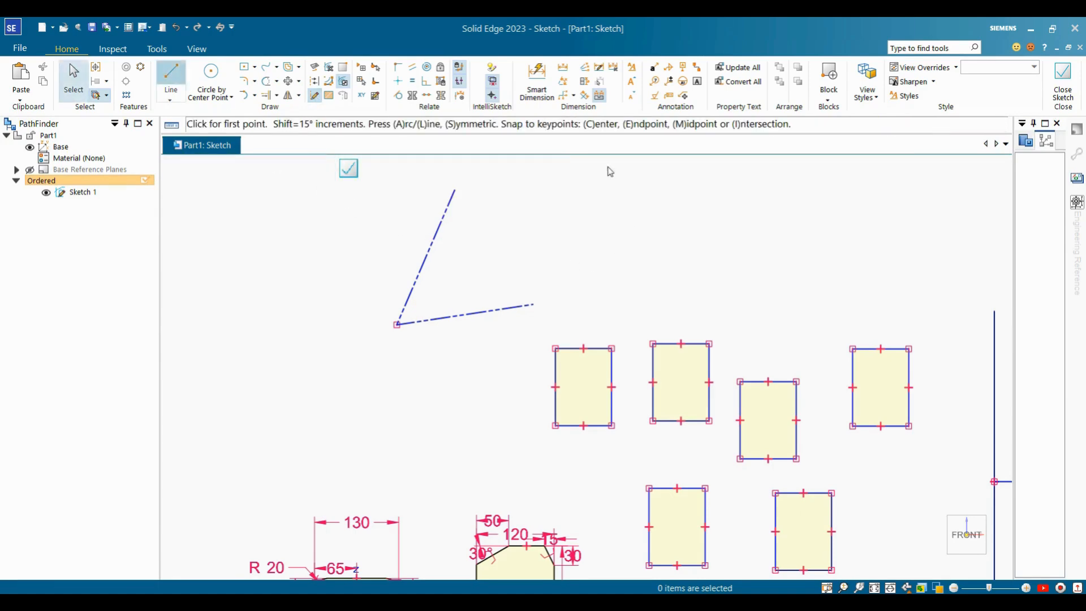
click(607, 166)
click(621, 274)
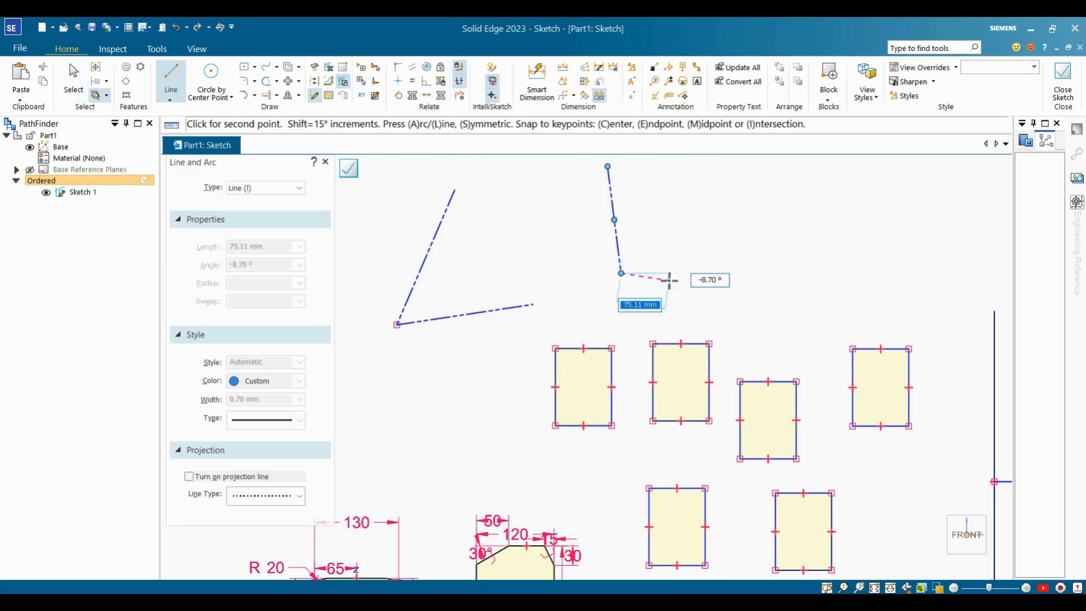
key(Escape)
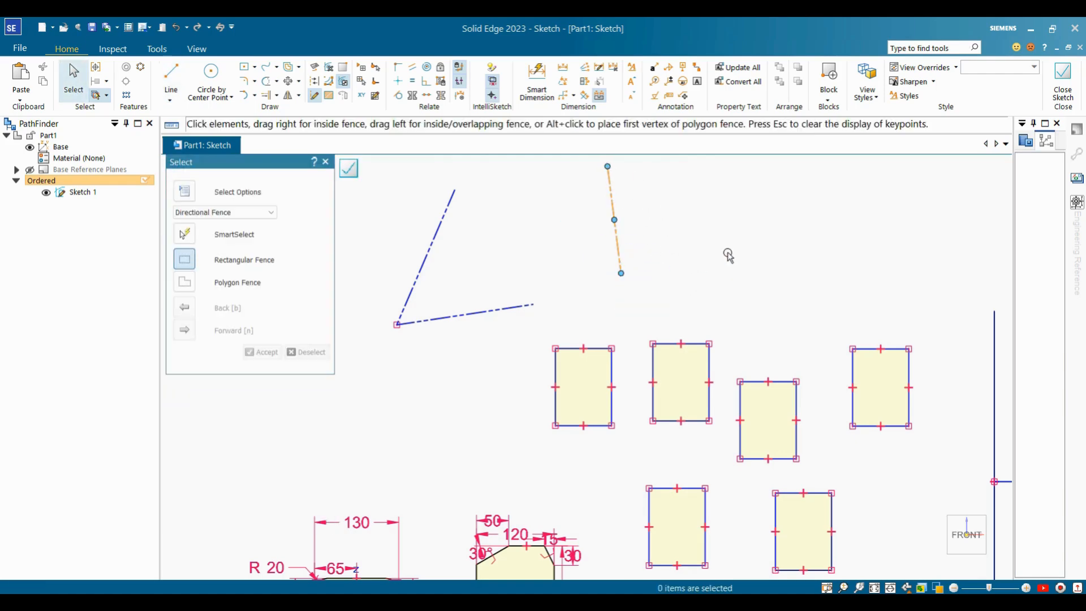
Draw a construction circle by centre point beside the V-shaped lines.
click(217, 80)
click(730, 237)
click(773, 227)
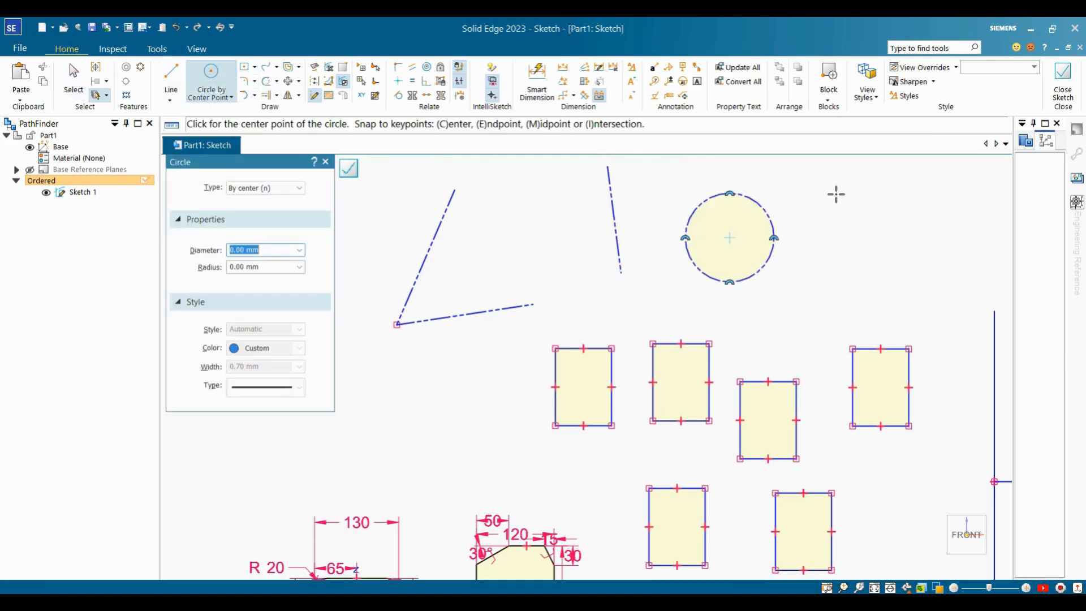
key(Escape)
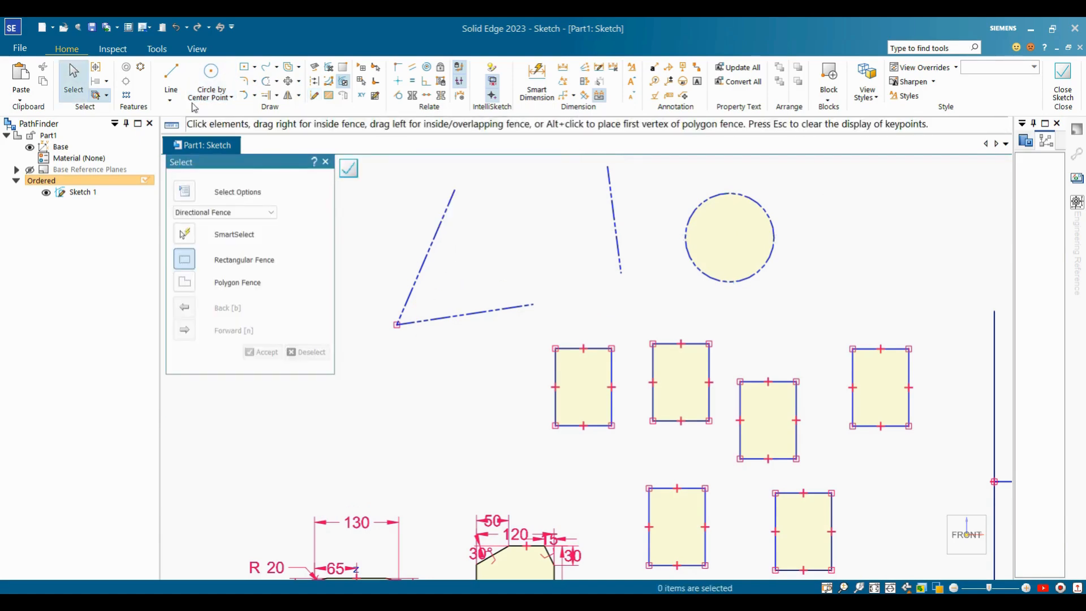
Draw another slanted line above the rectangles.
click(181, 77)
click(536, 195)
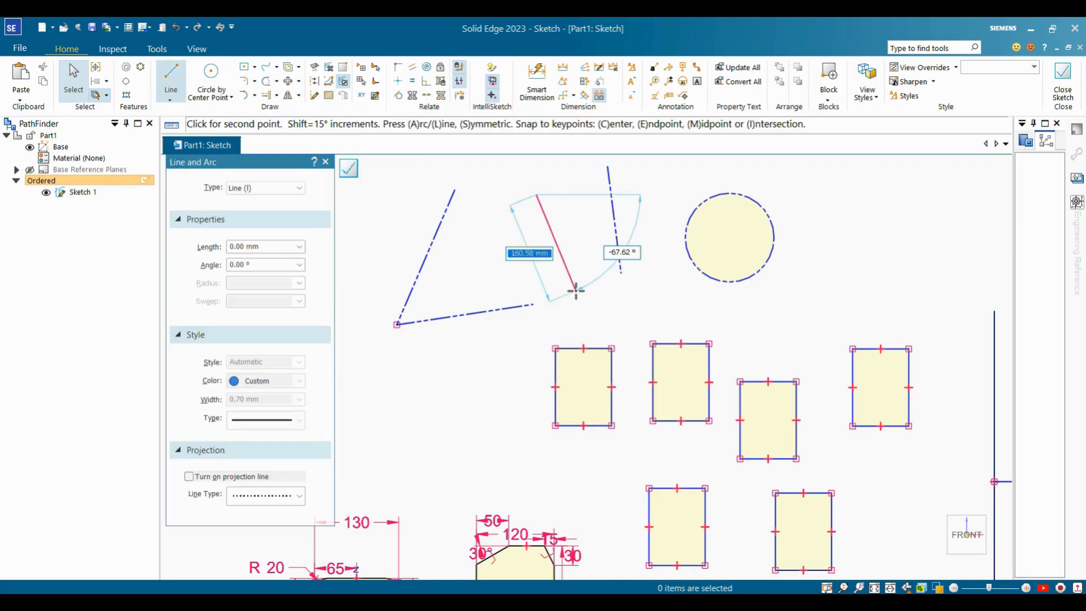
click(575, 291)
key(Escape)
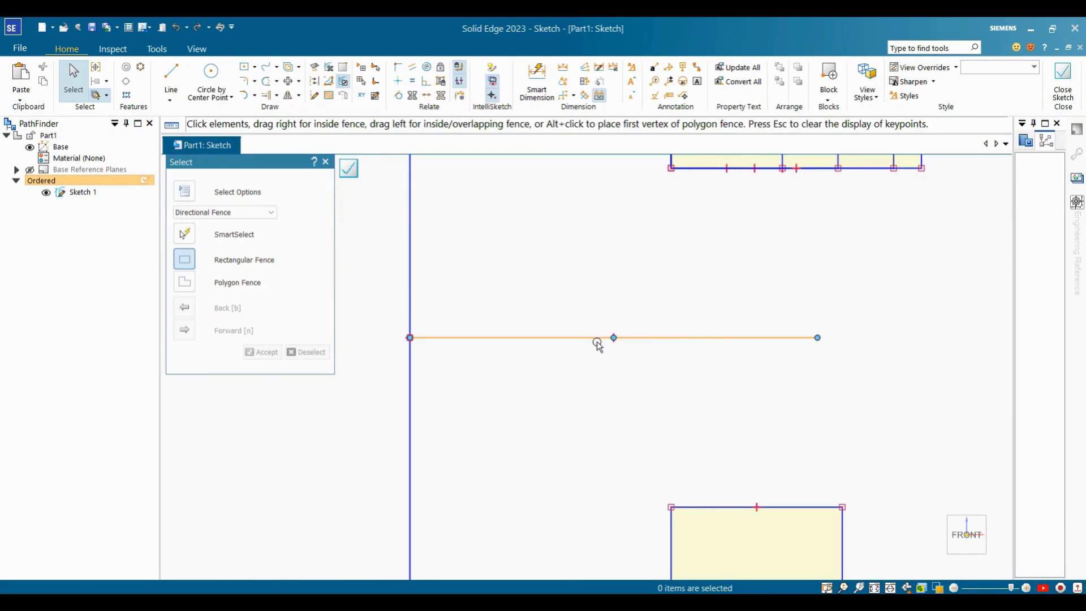
Convert the horizontal line to a curve and bend its middle downward.
click(332, 84)
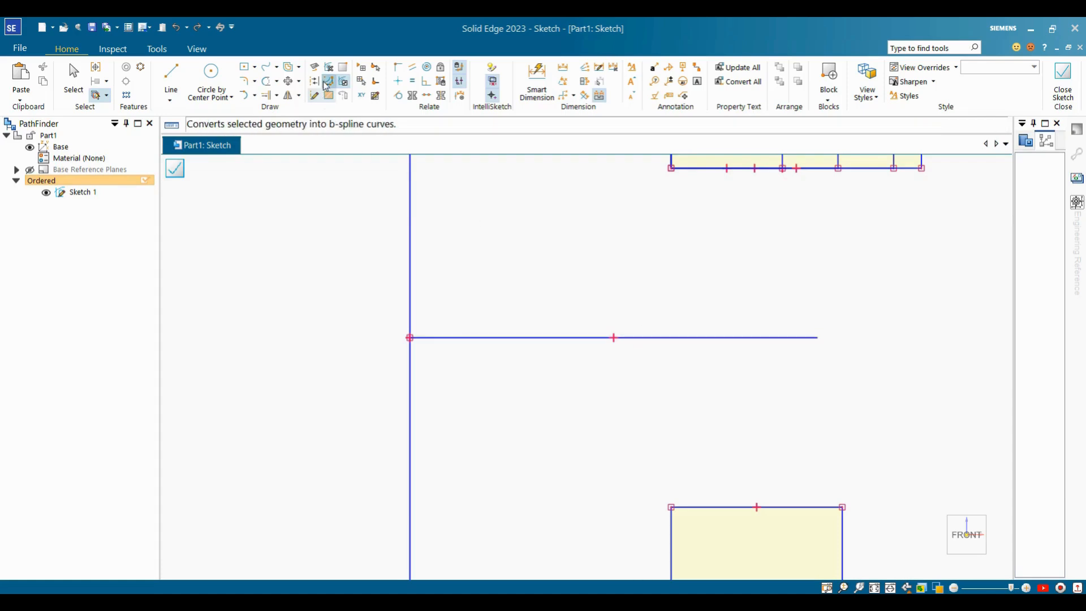
click(529, 340)
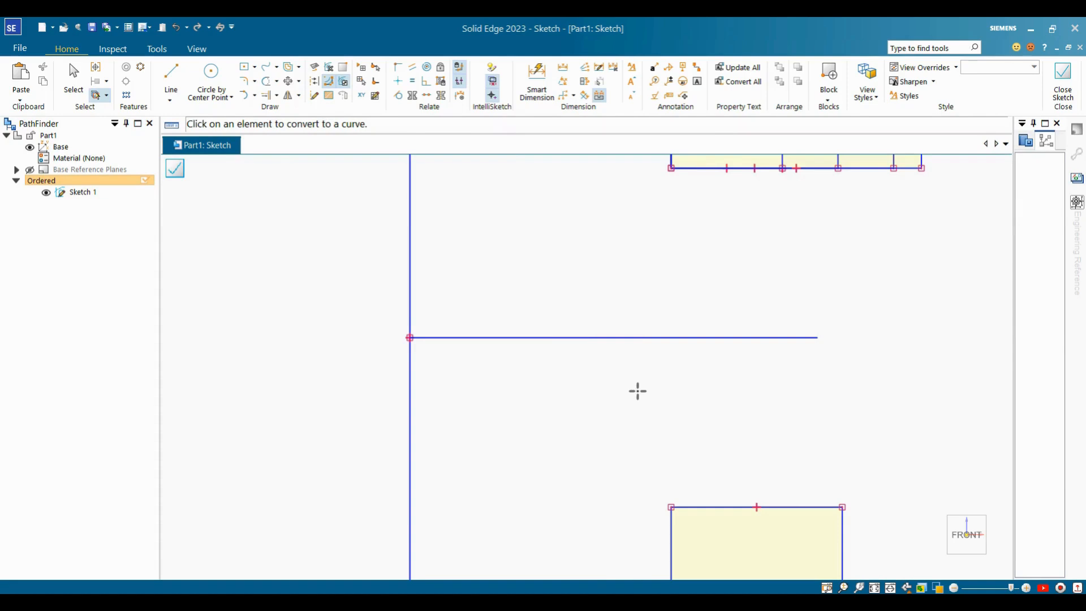
key(Escape)
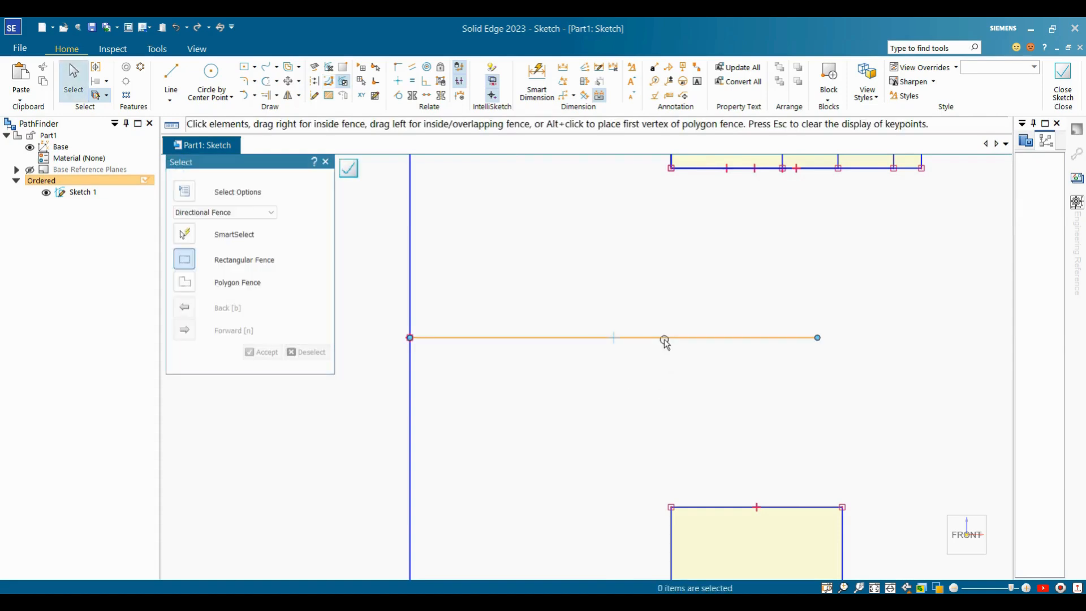
click(664, 342)
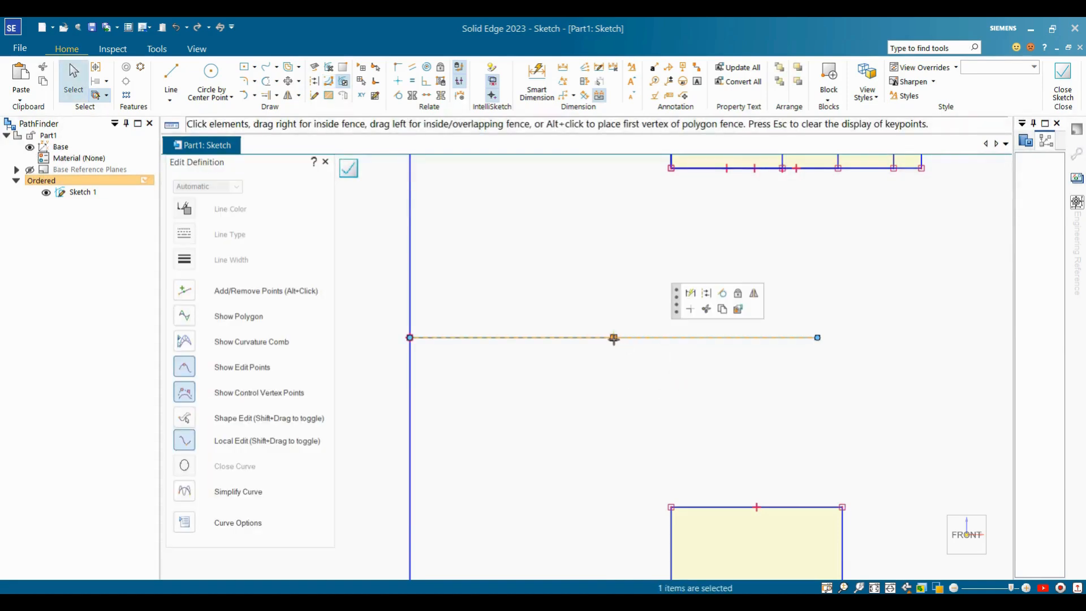
drag(613, 338, 613, 429)
key(Escape)
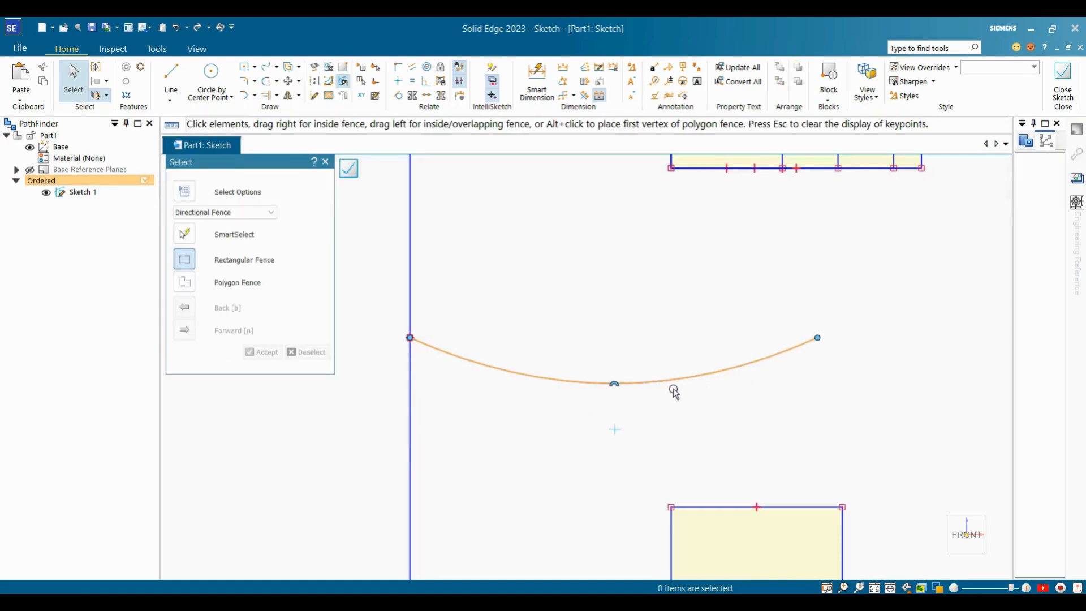
Convert the long vertical line to a curve and bow it into an arc to the left.
scroll(698, 297, down, 4)
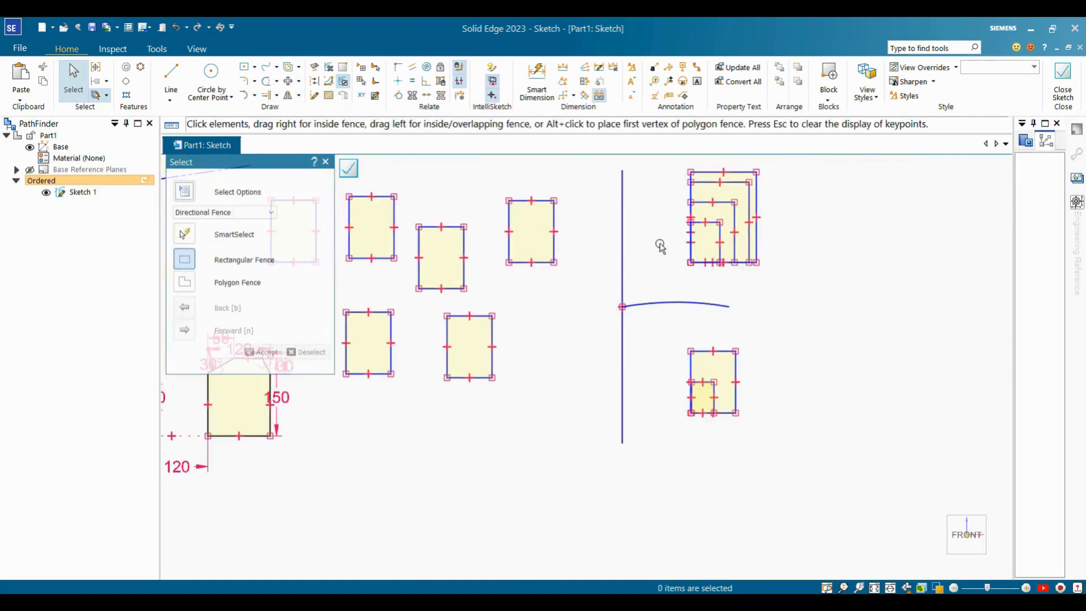
scroll(660, 244, up, 3)
scroll(456, 258, down, 3)
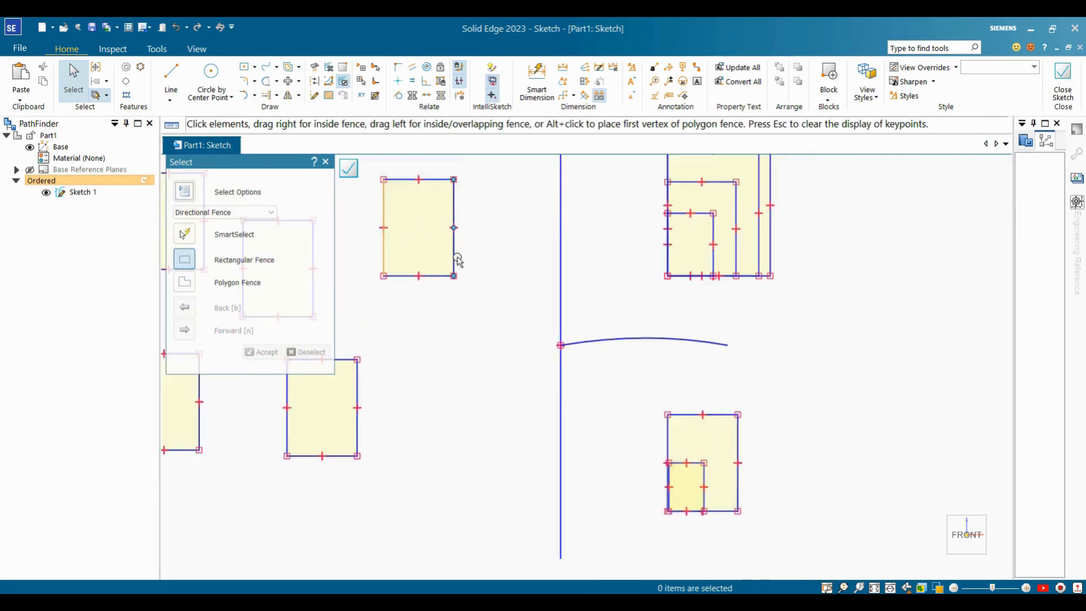
click(331, 83)
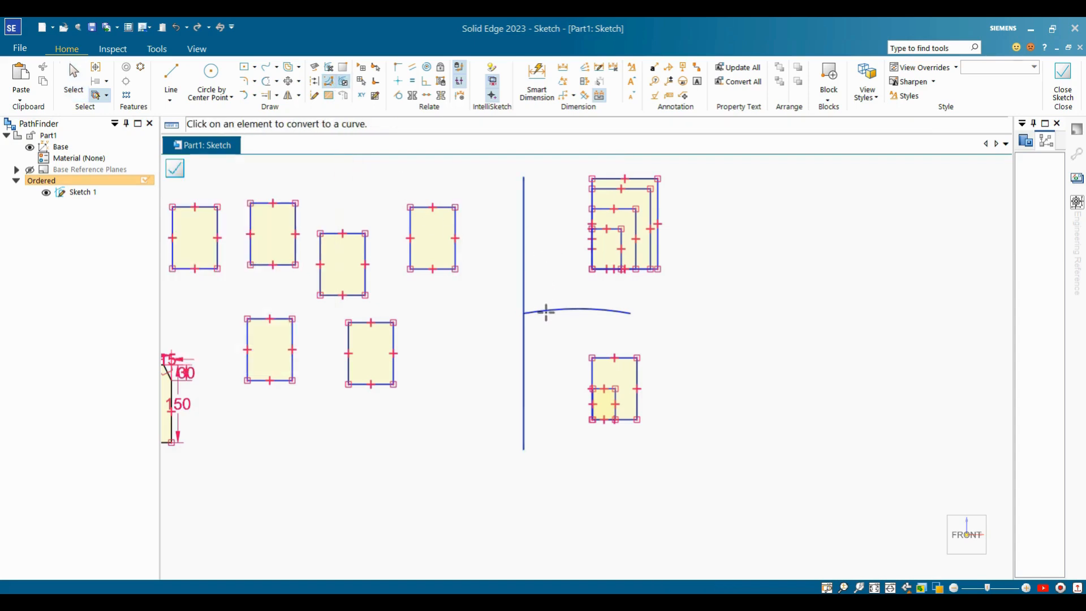
click(527, 275)
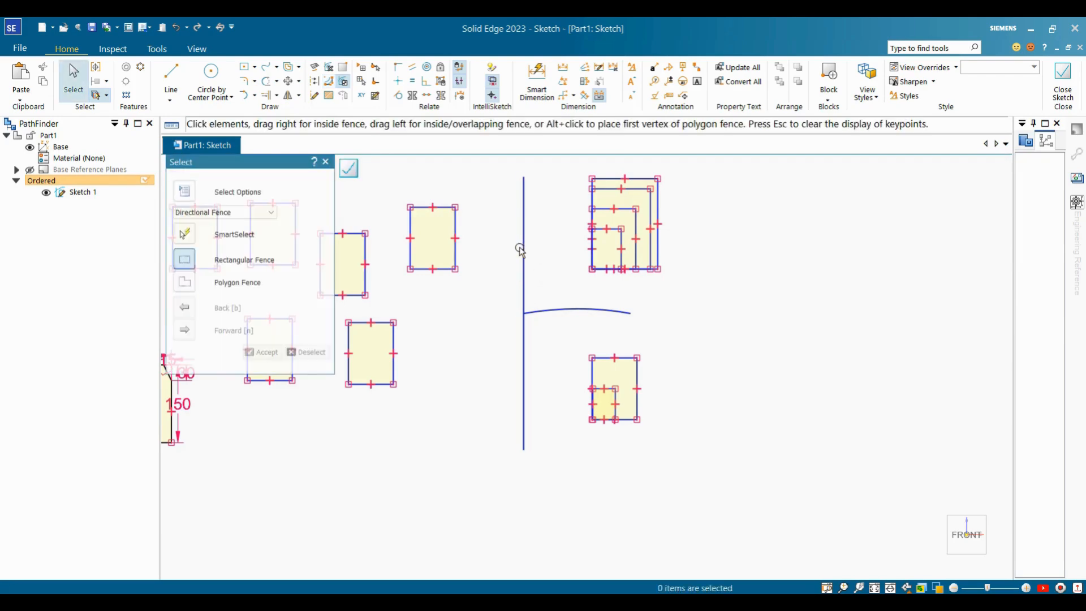
drag(520, 317, 480, 304)
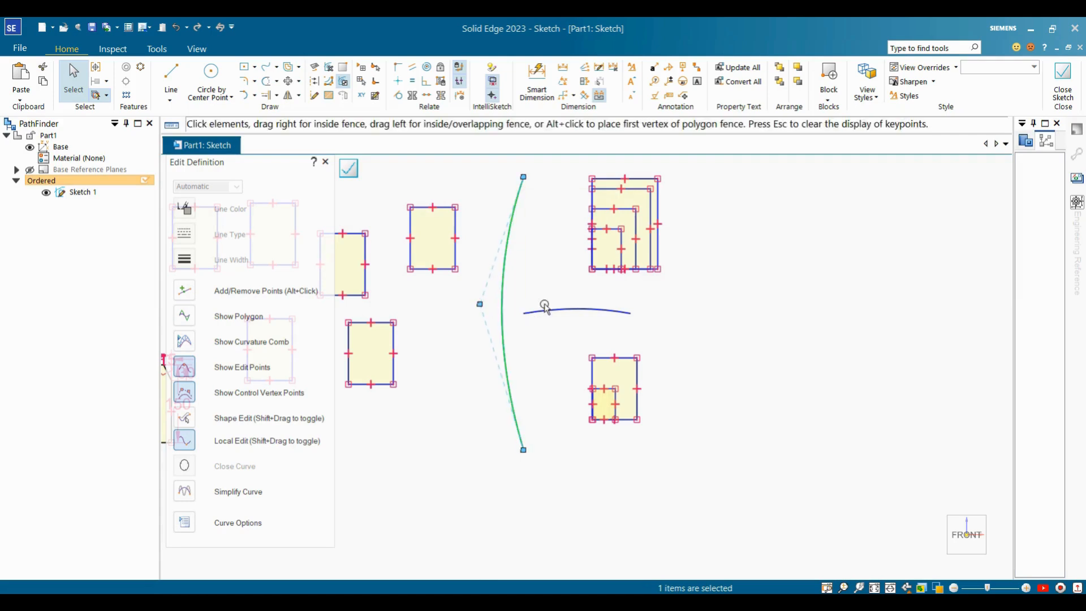
click(592, 333)
key(Escape)
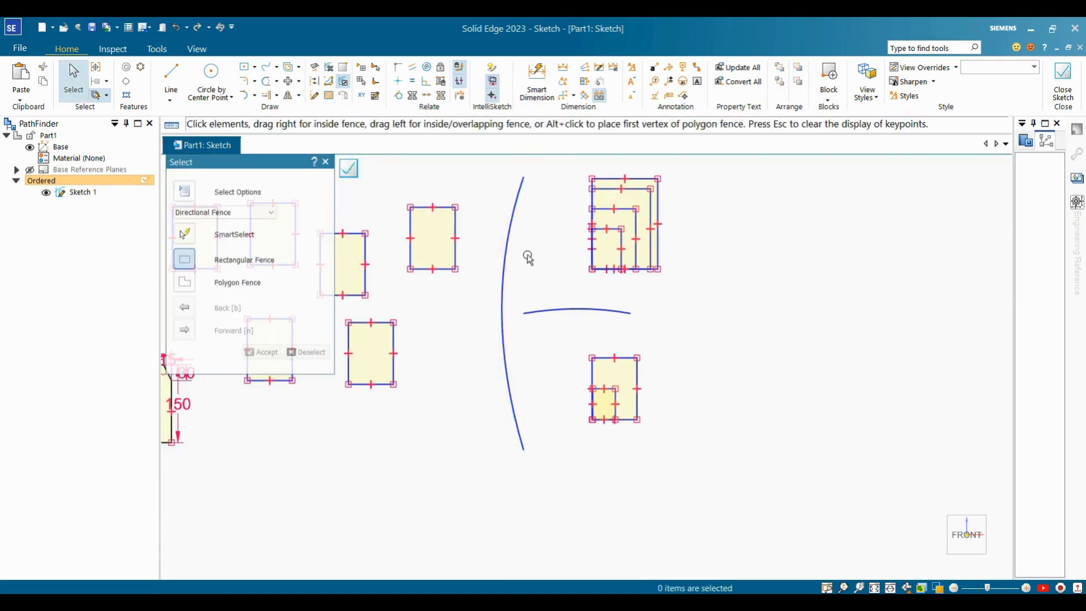
Finish a new slanted line ending at the lower right.
scroll(541, 390, down, 1)
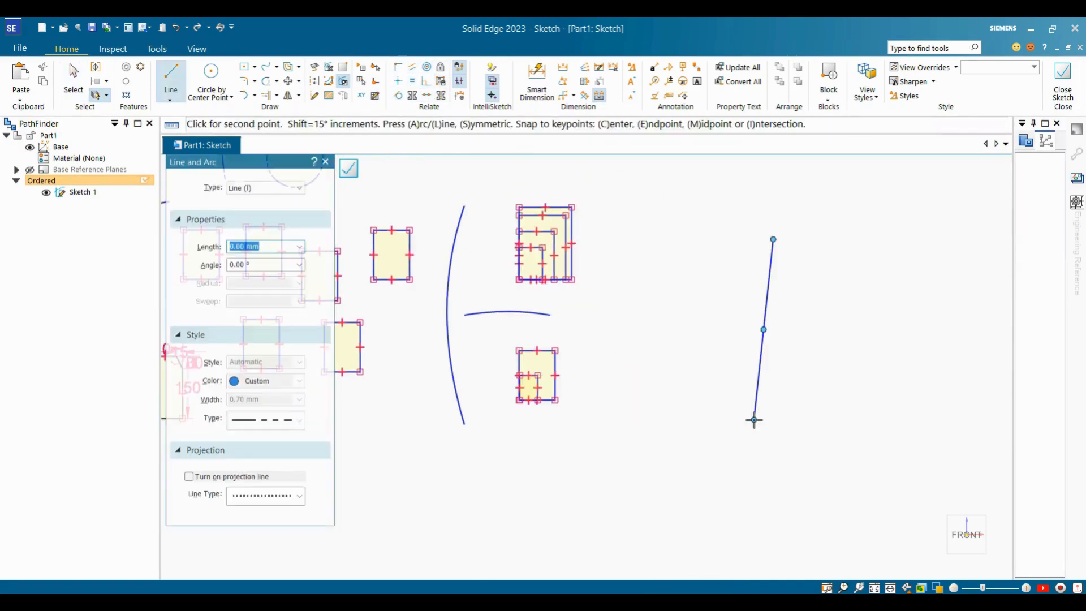
click(754, 419)
key(Escape)
Connect the slanted line's lower endpoint to the rectangle's corner.
scroll(753, 419, up, 1)
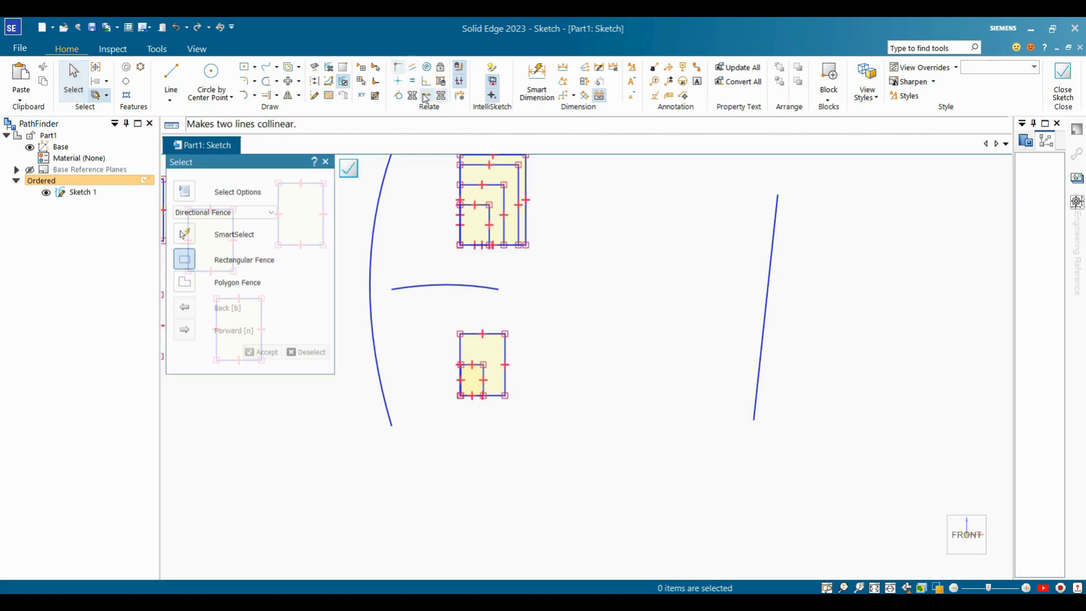
click(399, 69)
click(754, 420)
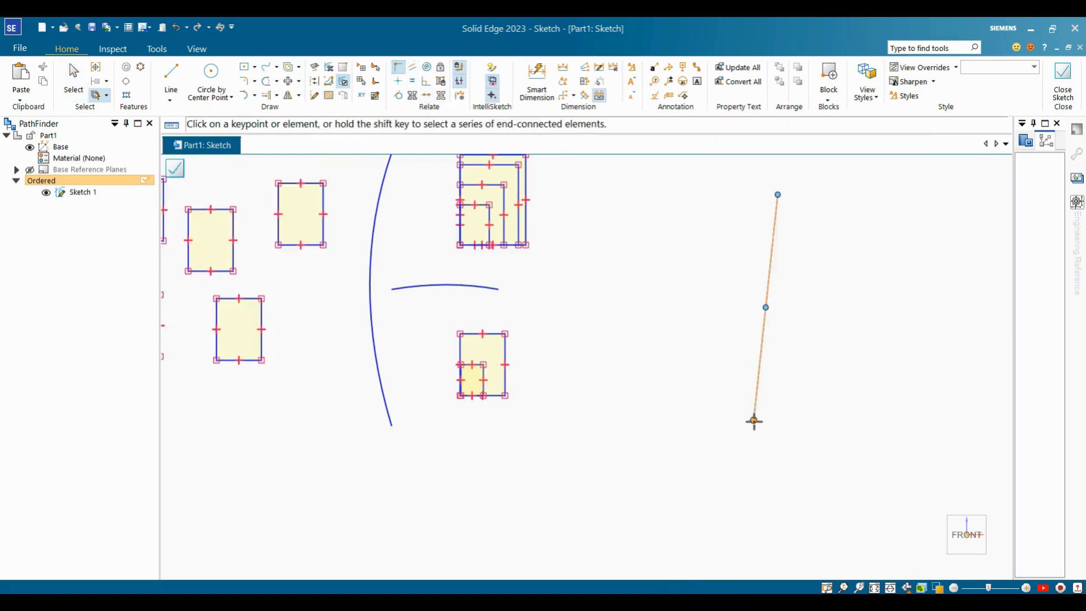
click(505, 334)
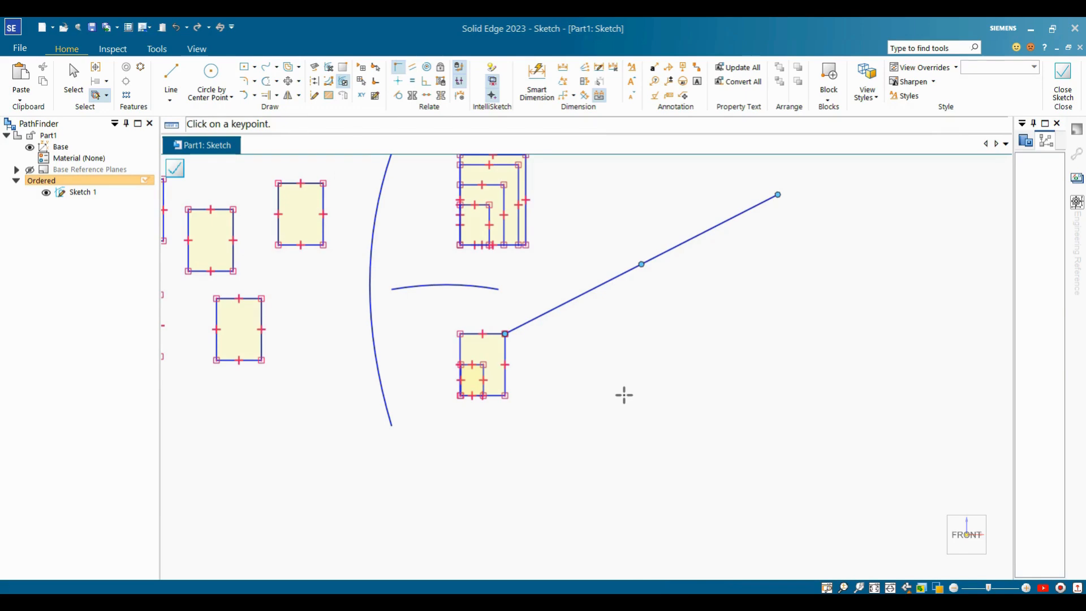
key(Escape)
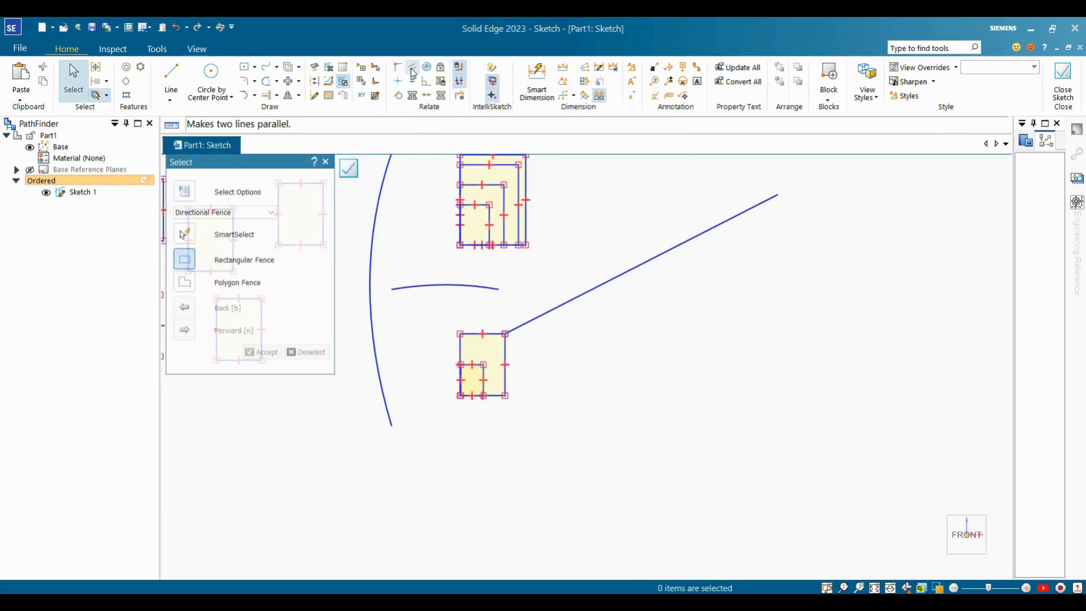
Draw a second short line near the lower right.
click(172, 76)
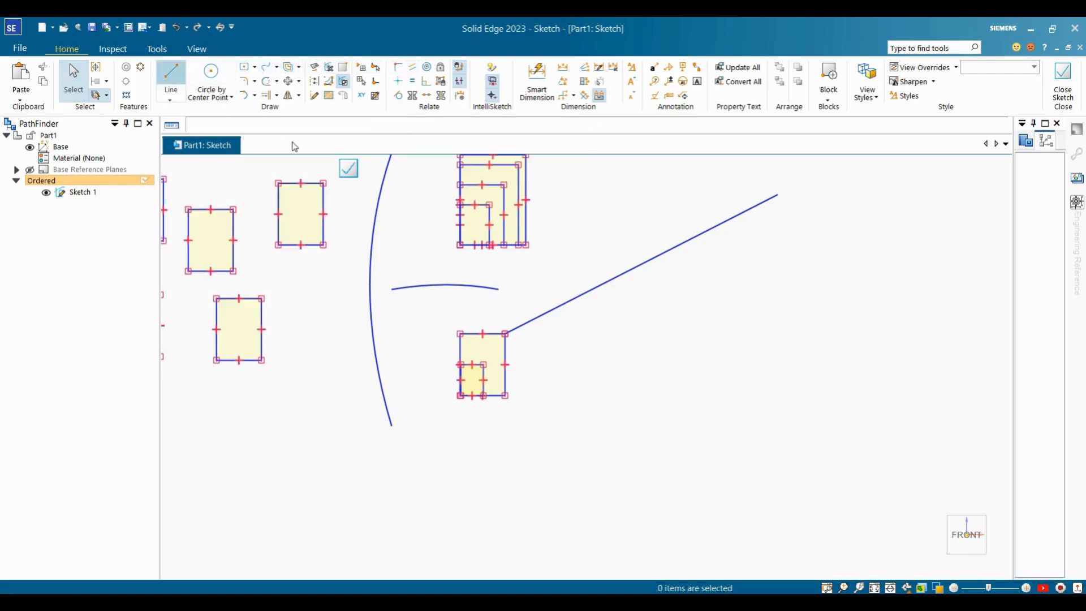
click(699, 398)
click(693, 416)
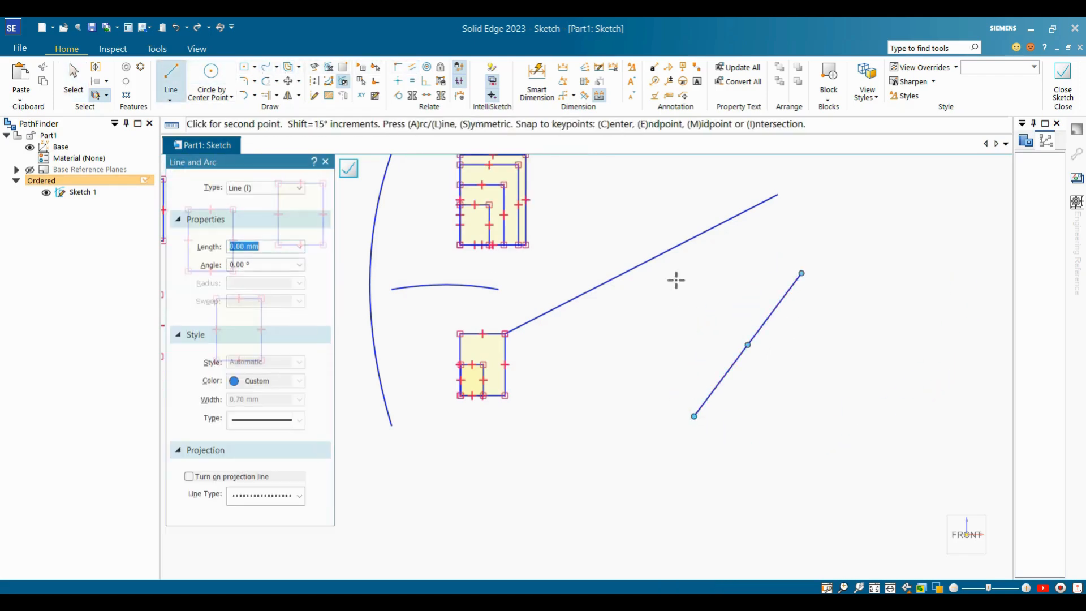
key(Escape)
Make the upper diagonal line parallel to and equal in length with the lower line.
click(415, 72)
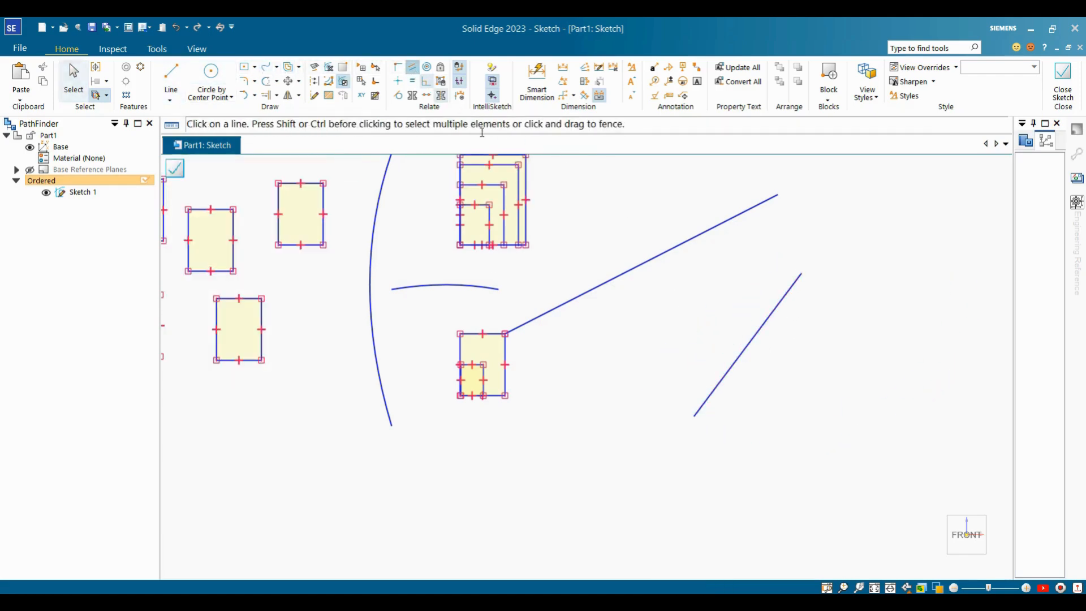
click(713, 229)
click(761, 315)
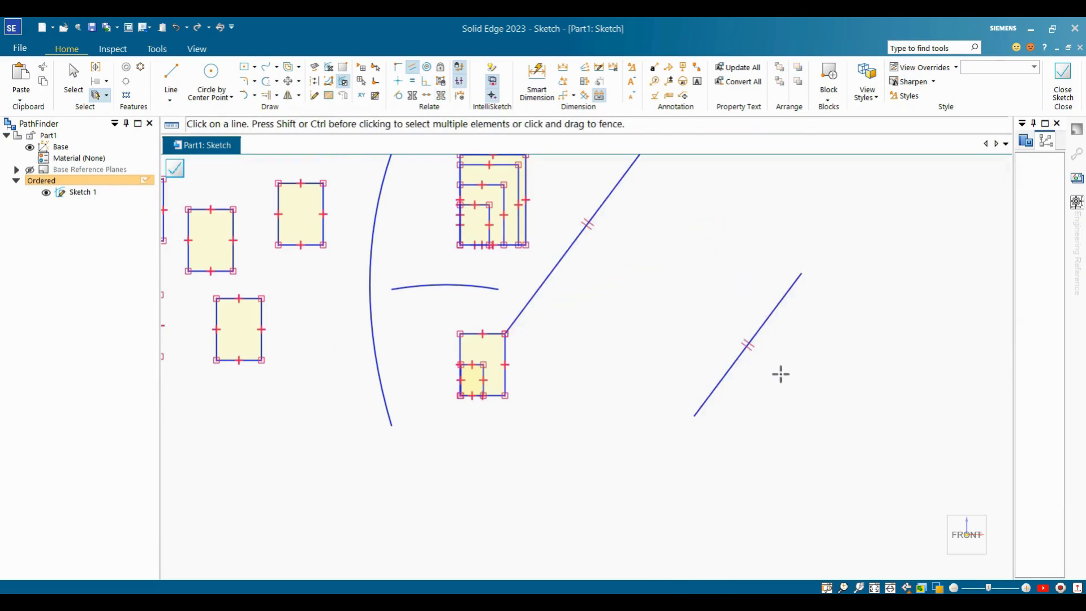
scroll(806, 365, down, 1)
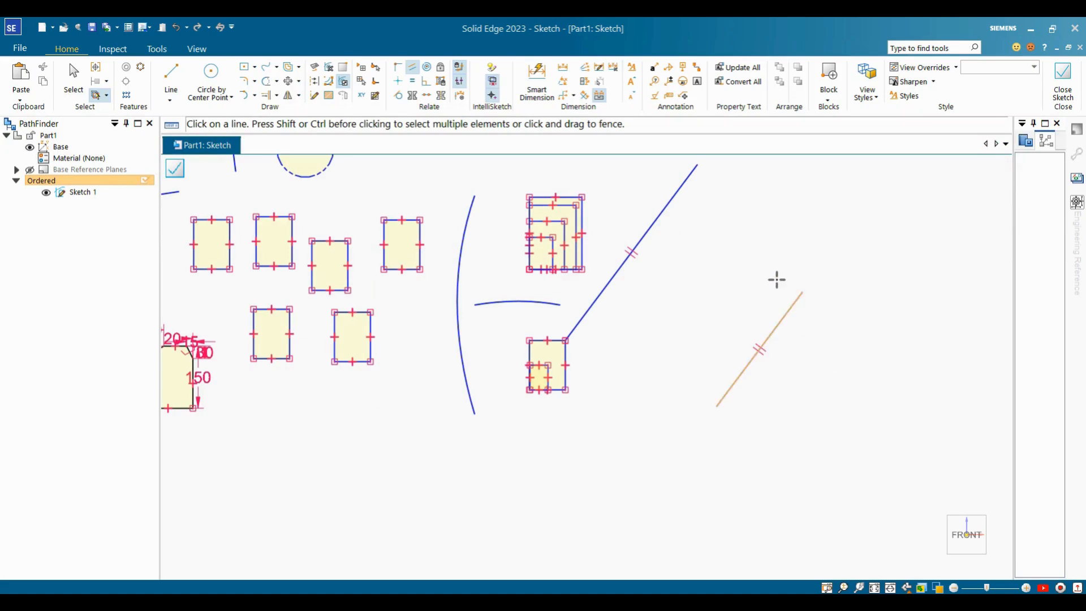
key(Escape)
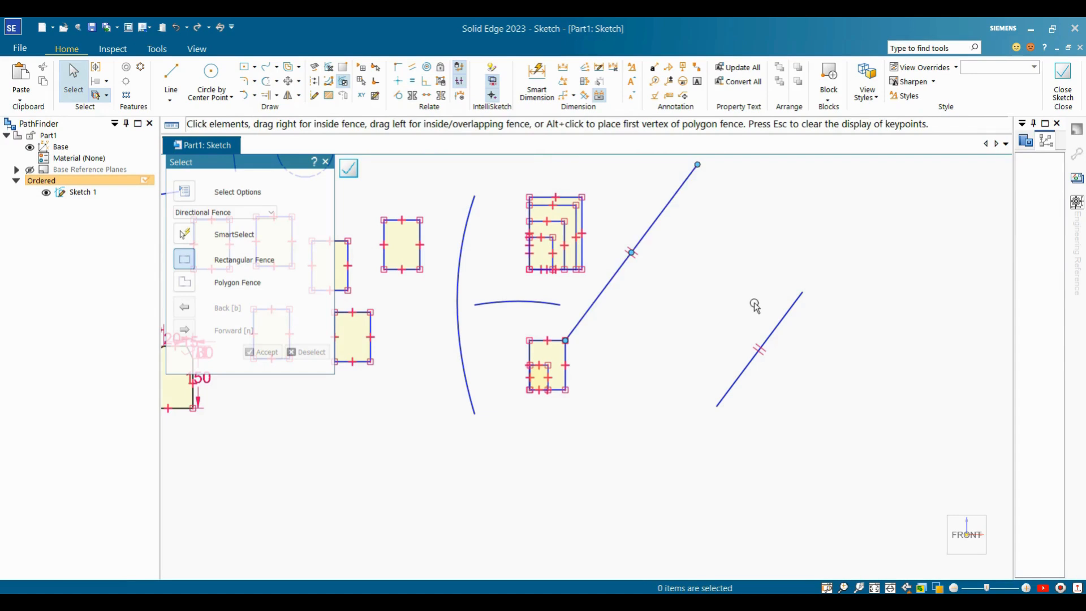
click(412, 81)
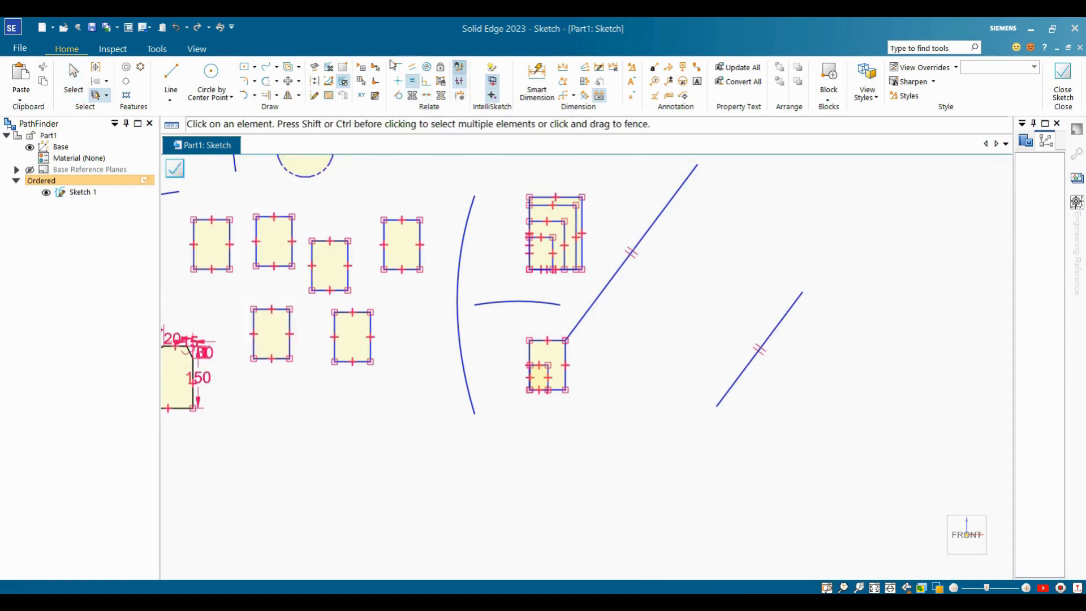
click(672, 214)
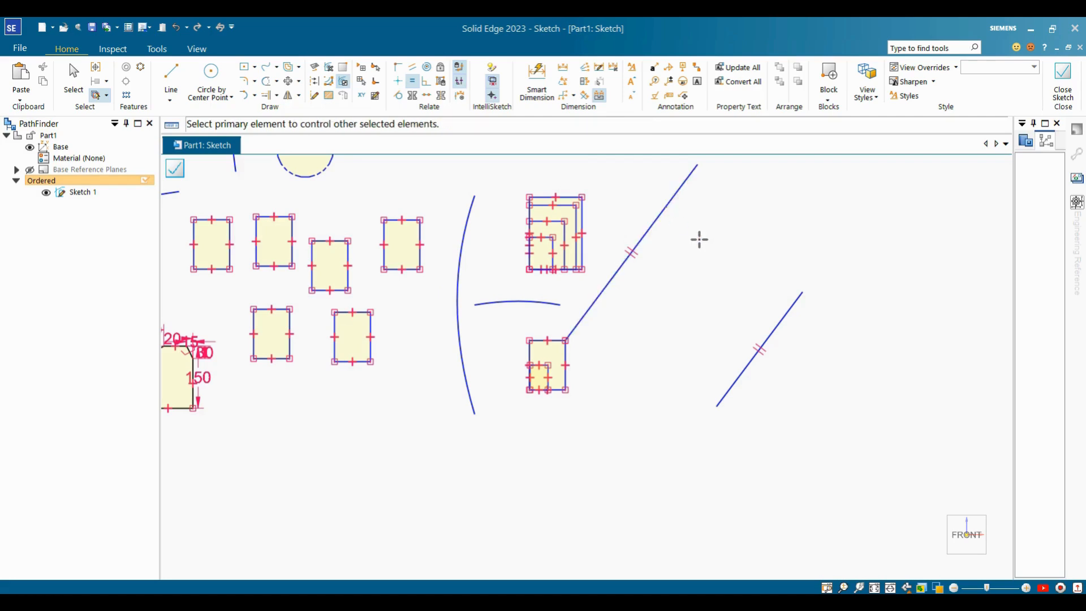
click(782, 330)
key(Escape)
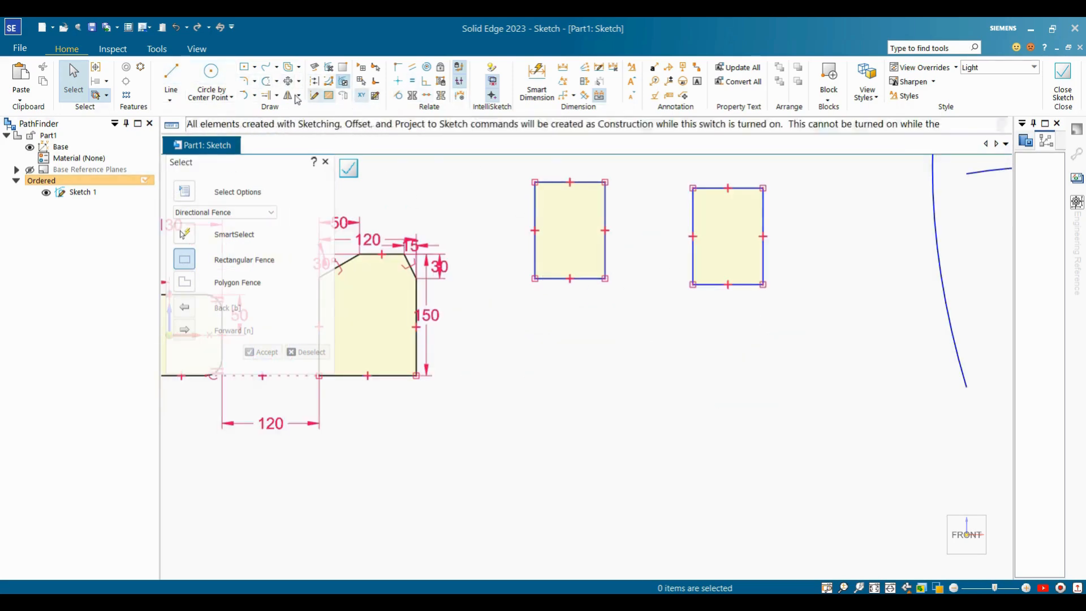
Draw a vertical line through the small rectangle right of the chamfered profile.
click(171, 73)
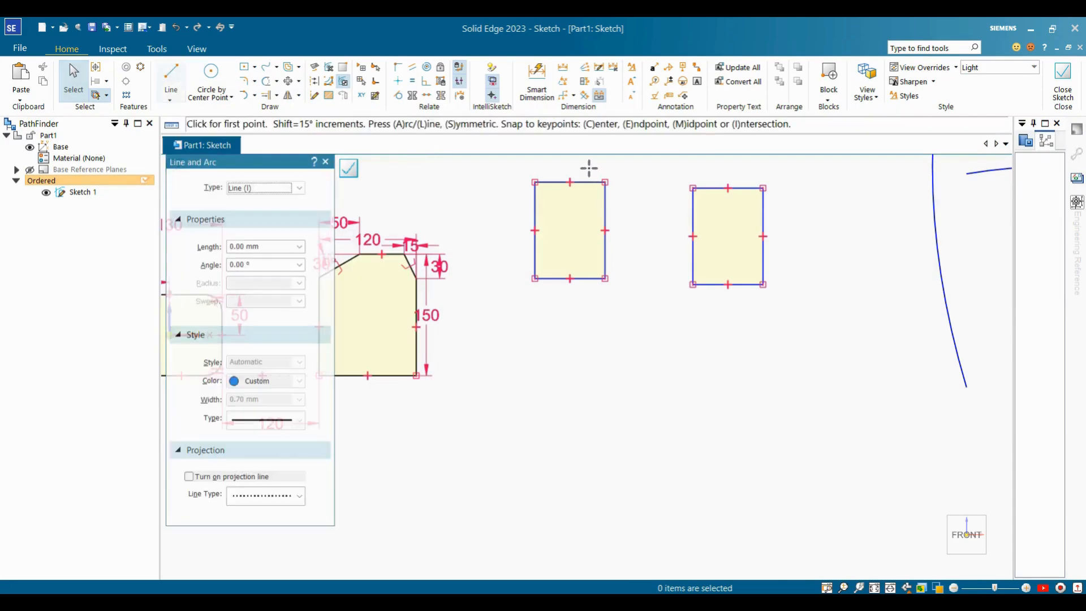
click(586, 169)
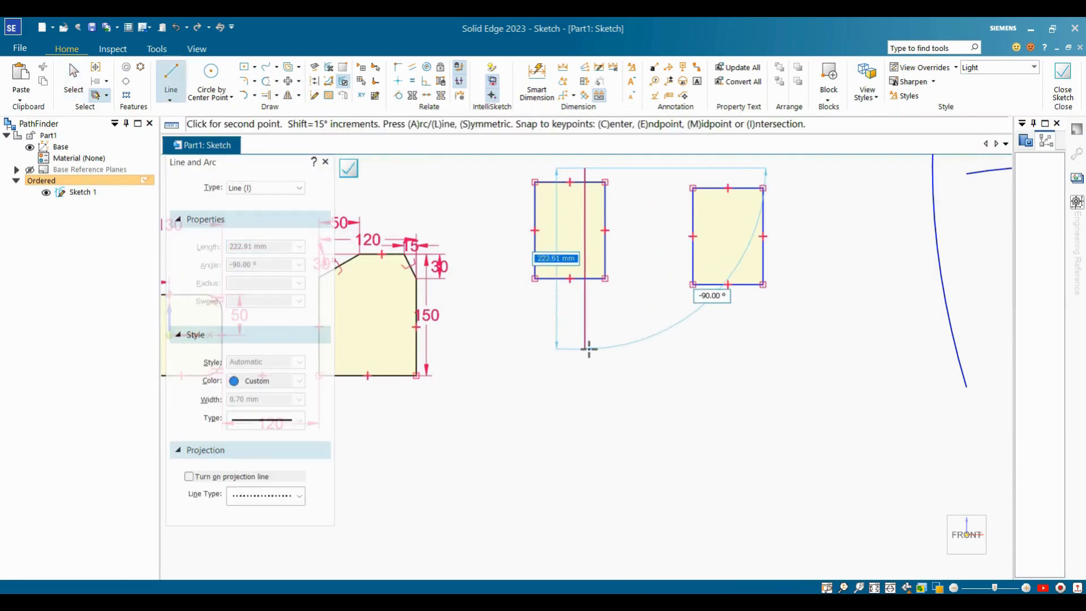
click(589, 349)
key(Escape)
scroll(607, 243, up, 2)
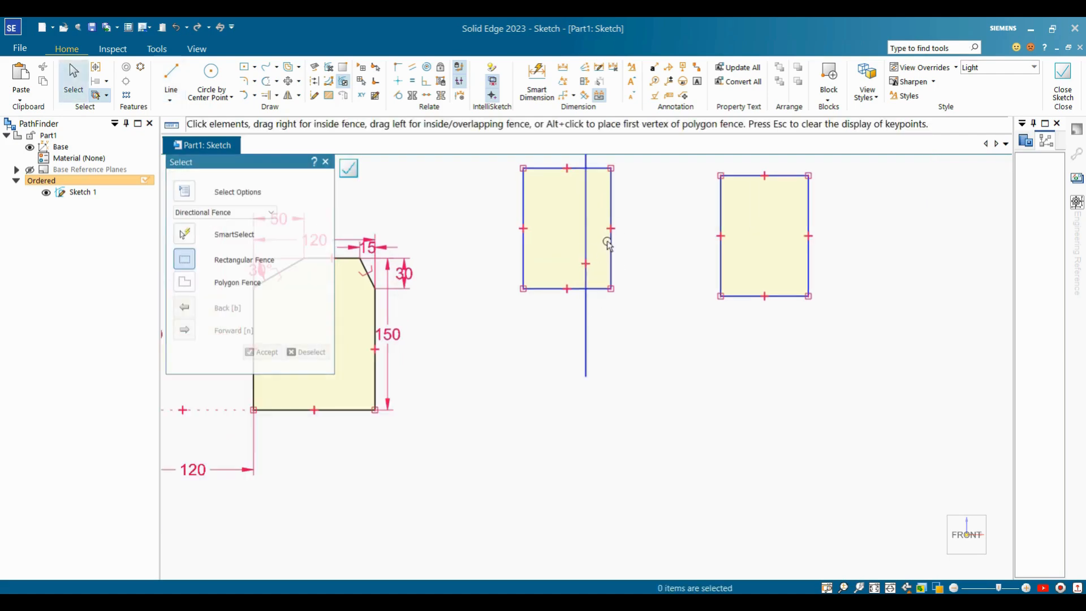
scroll(606, 243, down, 2)
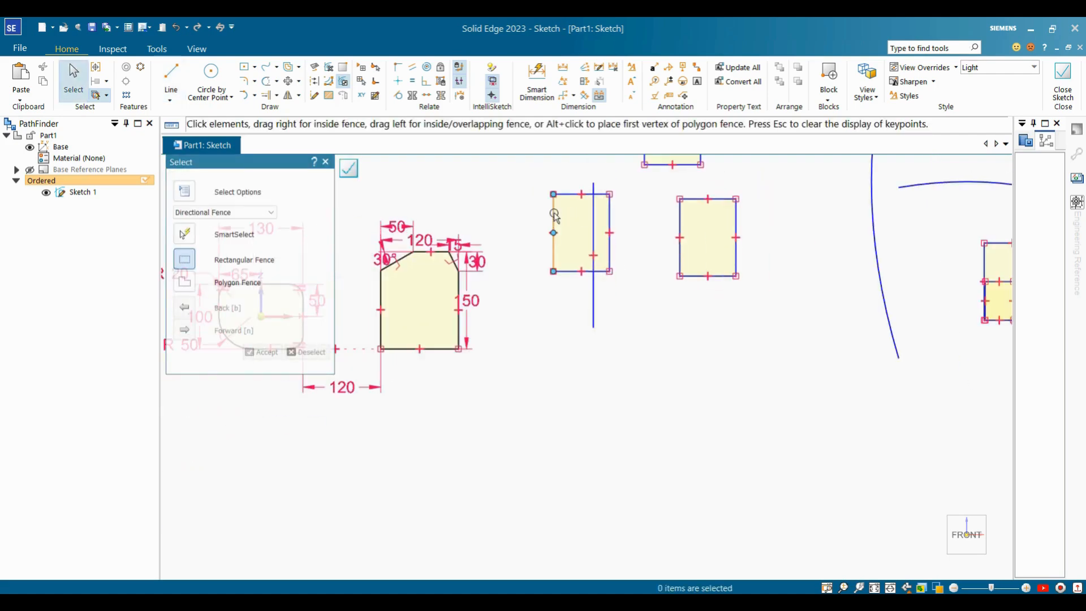
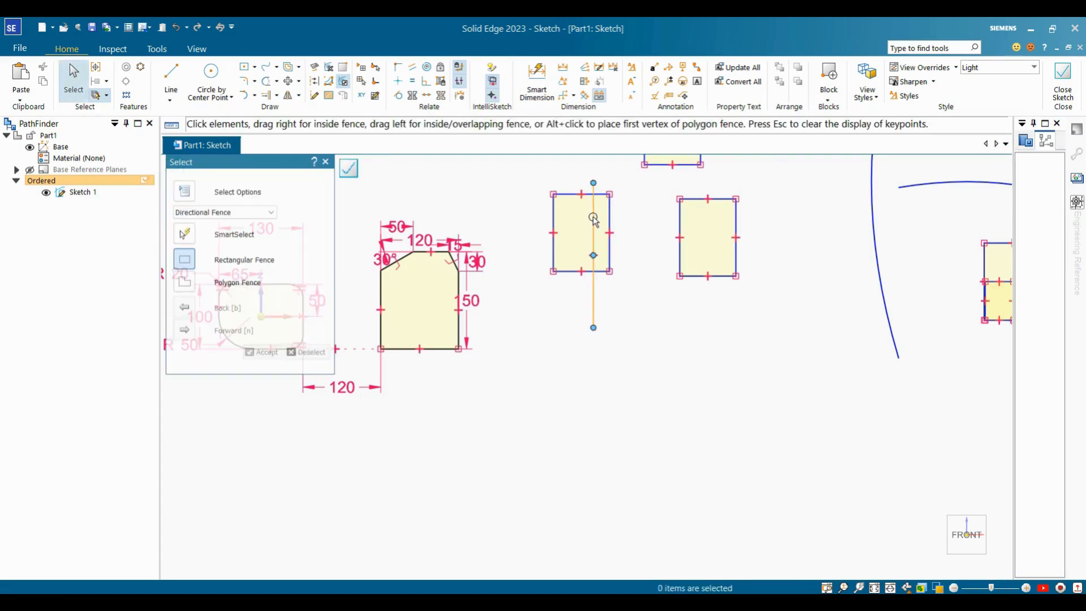
Set the vertical line as a symmetry axis and make the rectangle's left and right edges symmetric about it.
click(441, 95)
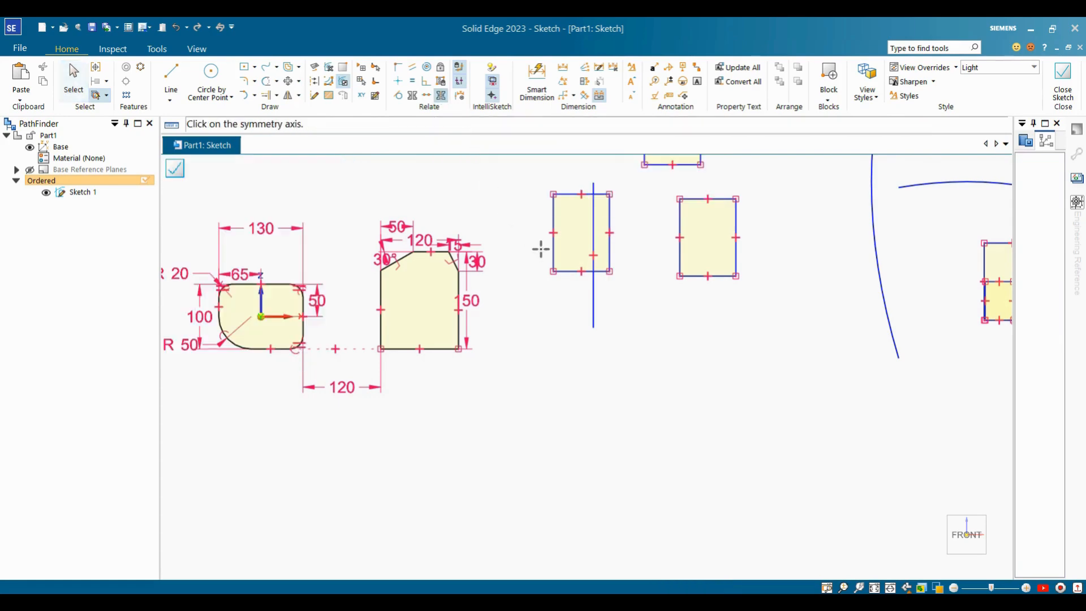
click(594, 225)
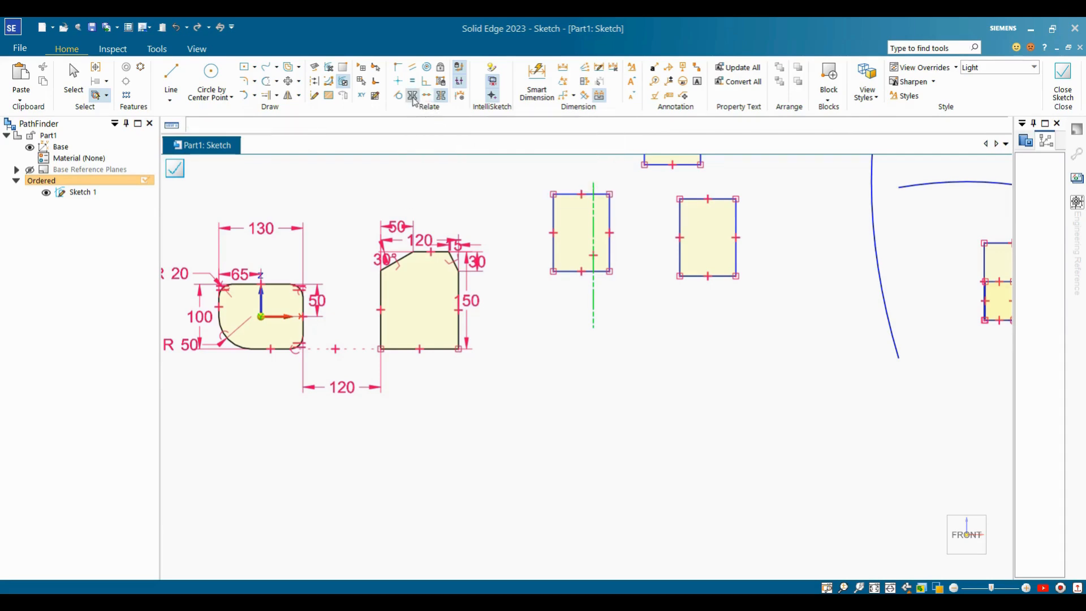
click(413, 97)
click(554, 210)
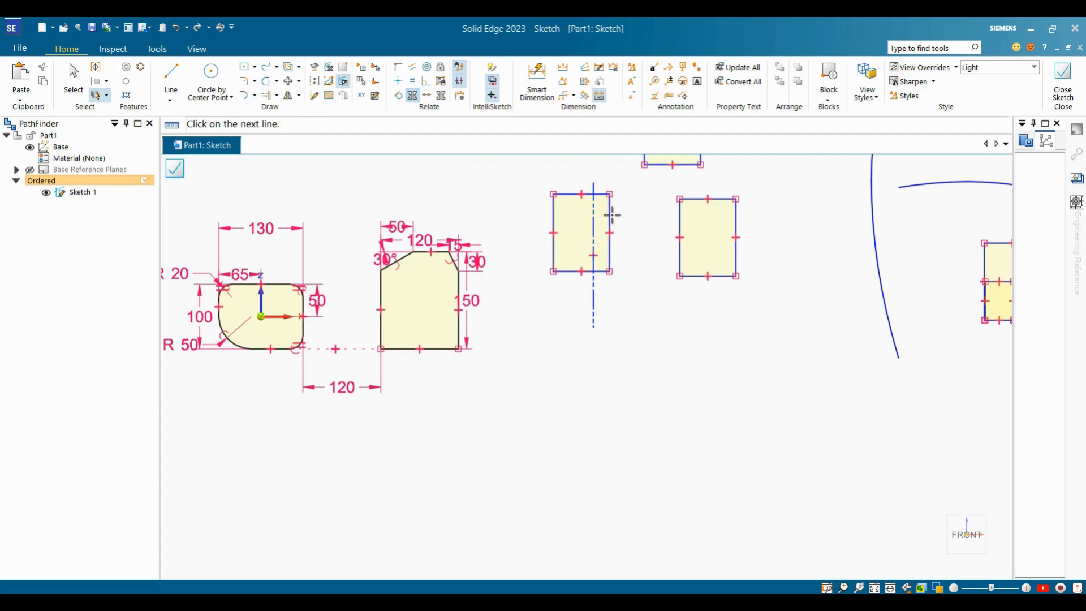
click(609, 213)
scroll(643, 299, up, 5)
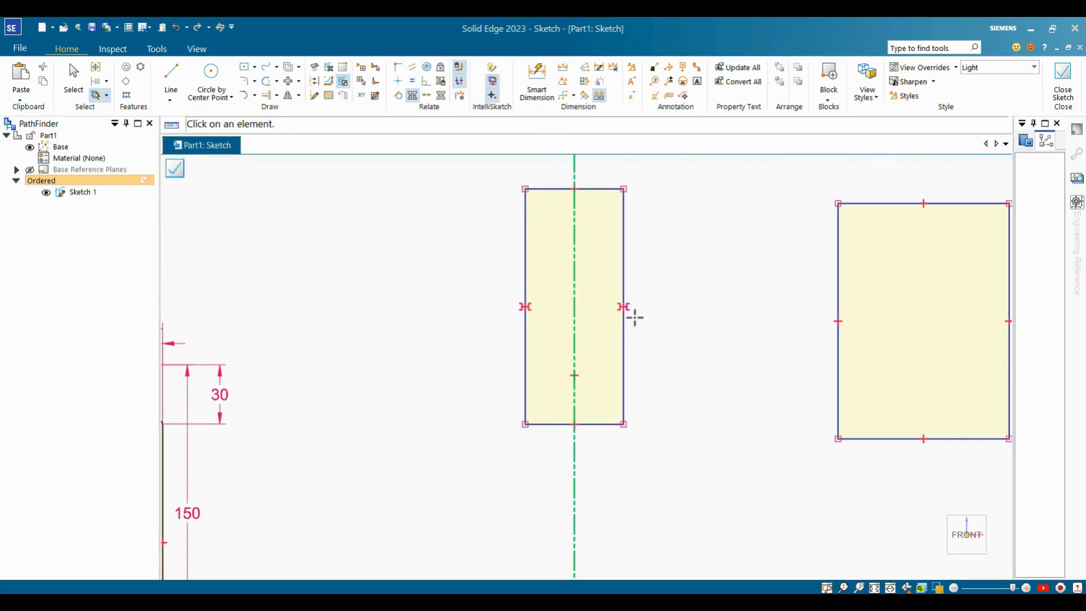
key(Escape)
Drag the rectangle's right edge outward to widen it while it stays centred.
click(624, 192)
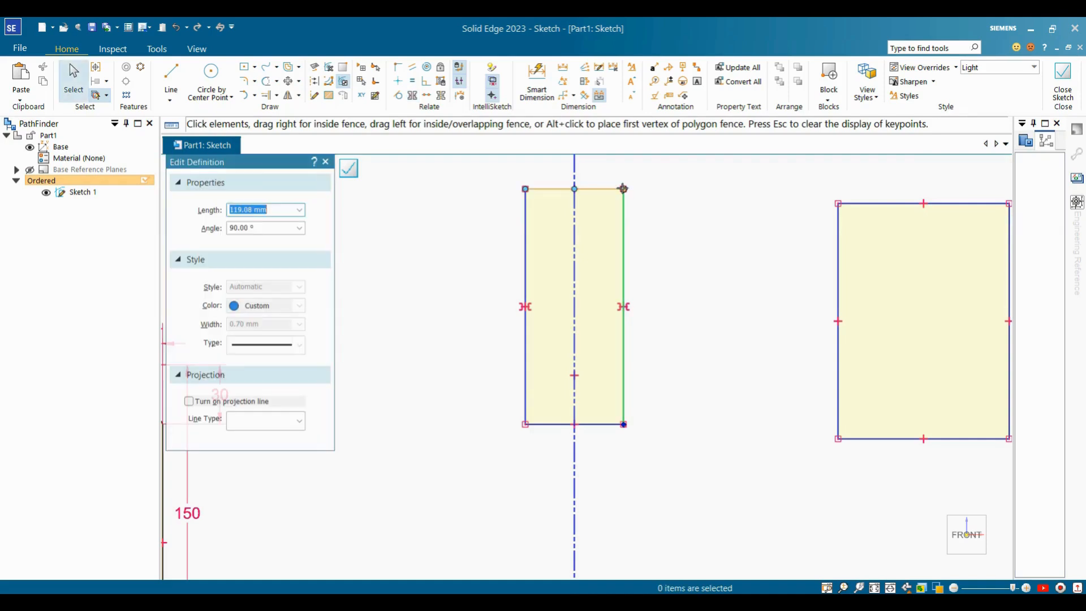
drag(637, 193, 715, 192)
click(752, 377)
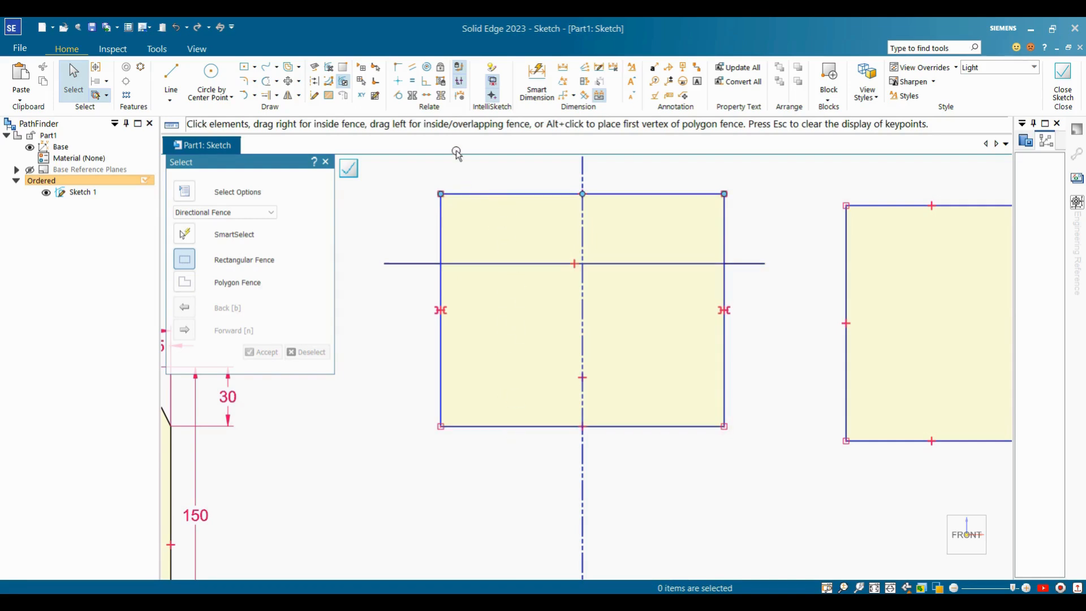
Set the horizontal line as a symmetry axis and make the rectangle's top and bottom edges symmetric.
click(441, 95)
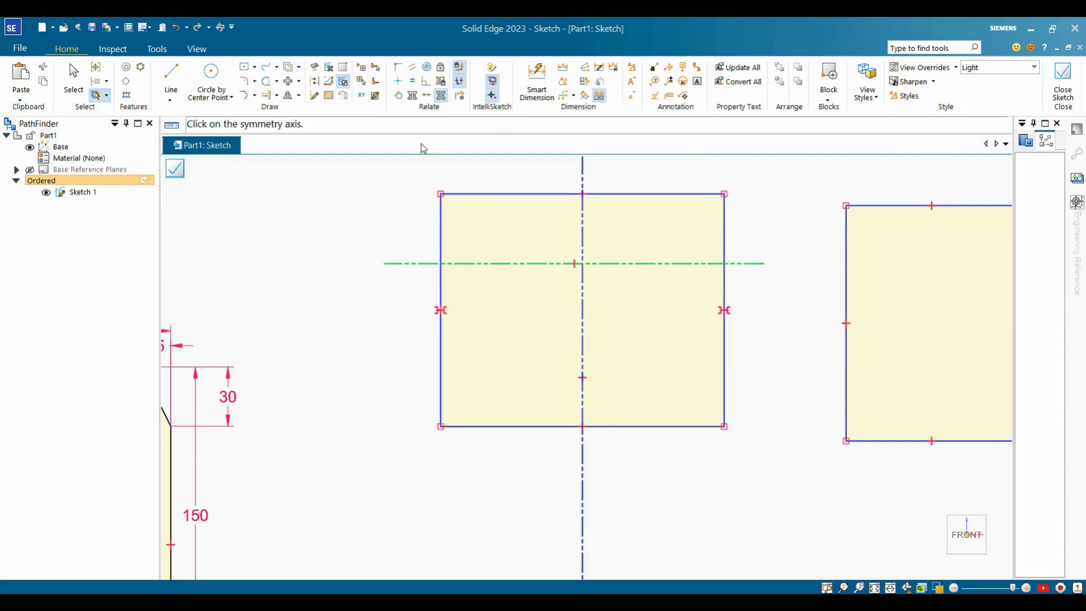
click(413, 99)
click(483, 194)
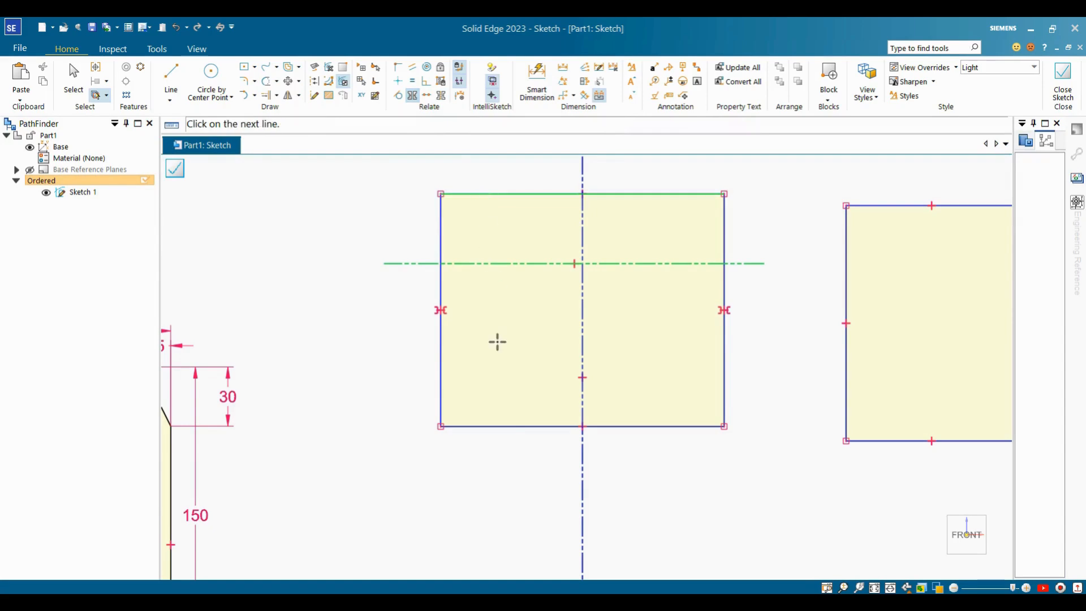
click(504, 427)
scroll(548, 404, down, 3)
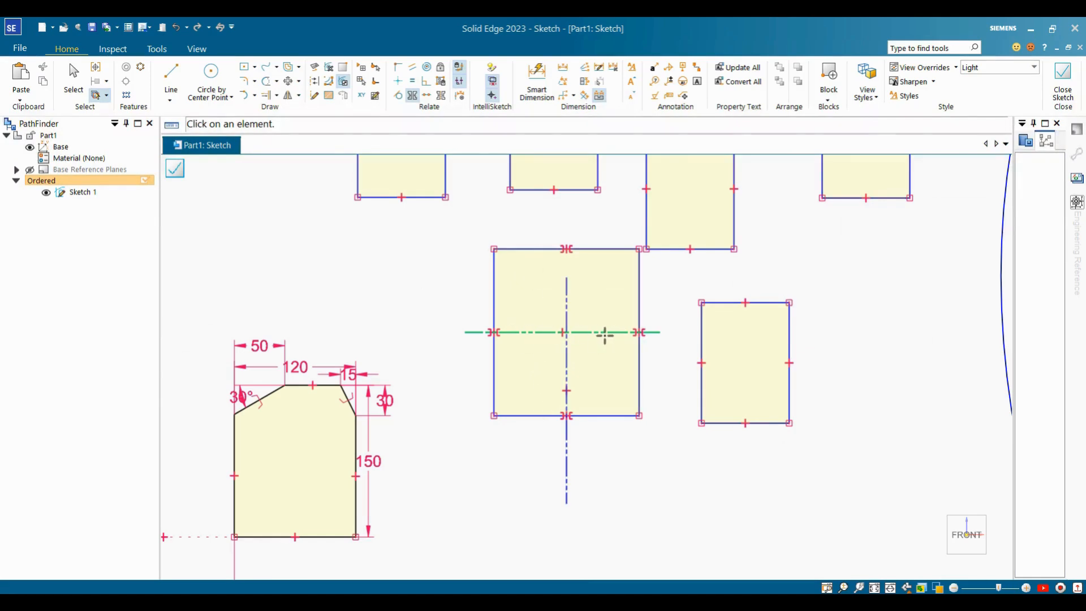
Draw a vertical line below the rectangle and make the rectangle's right edge collinear with it.
key(Escape)
scroll(596, 199, up, 2)
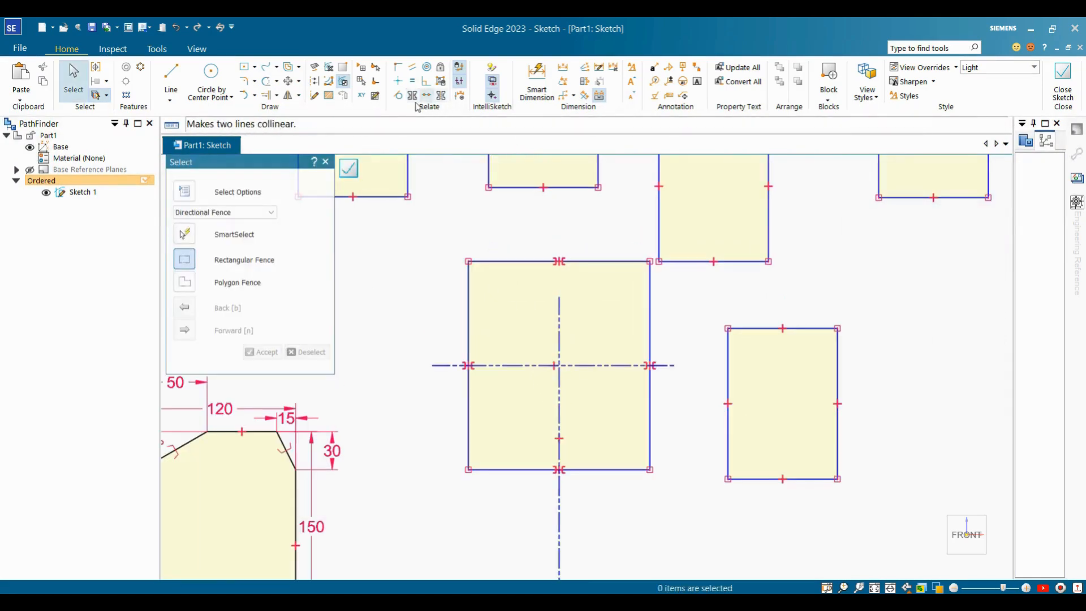
scroll(398, 234, down, 3)
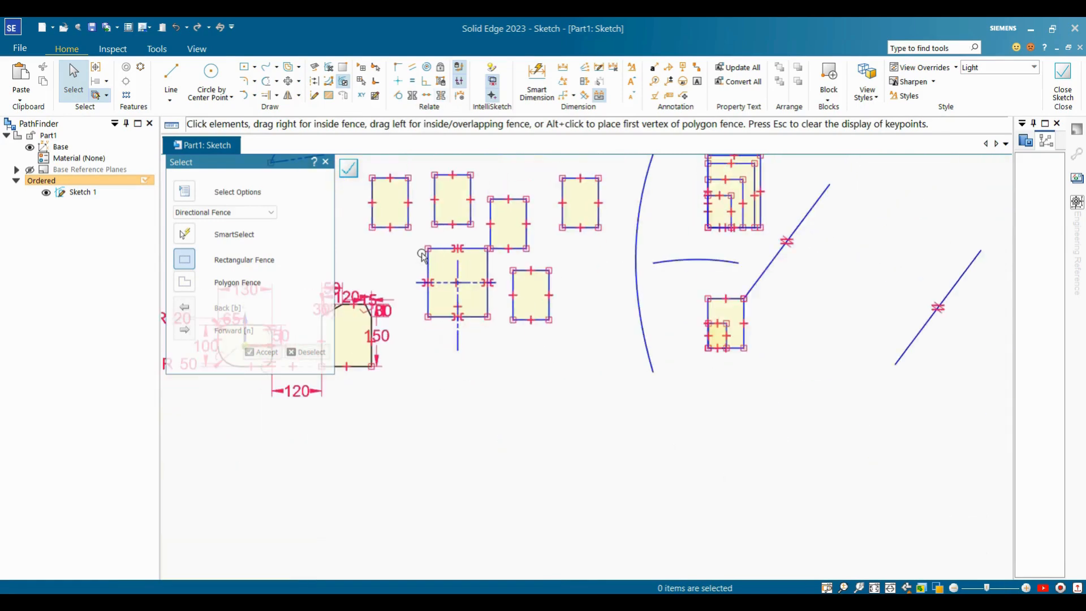
click(171, 74)
click(577, 364)
click(574, 512)
key(Escape)
scroll(572, 450, up, 1)
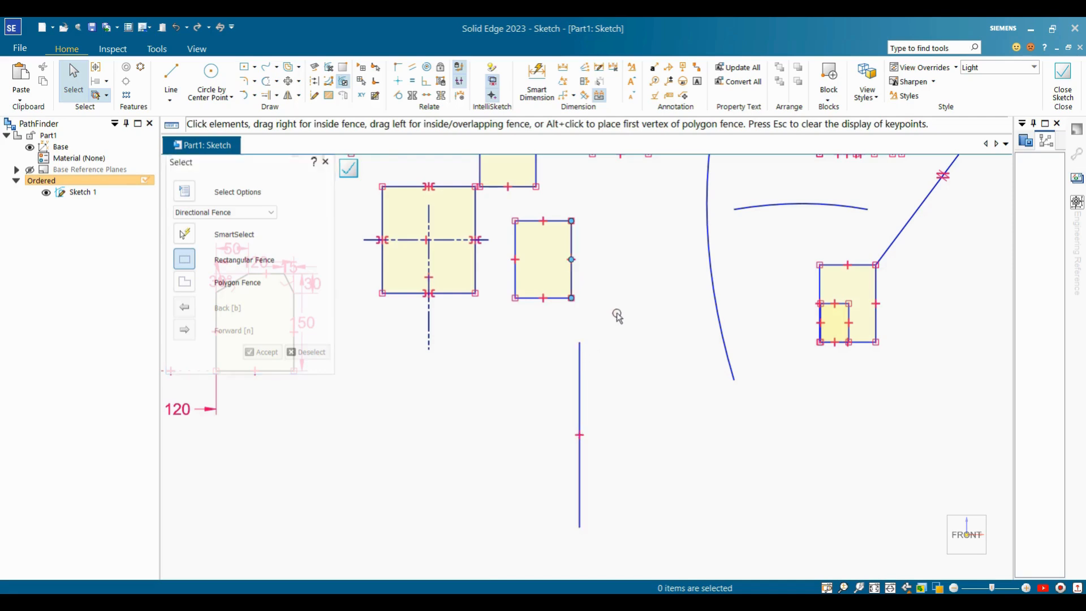
click(428, 96)
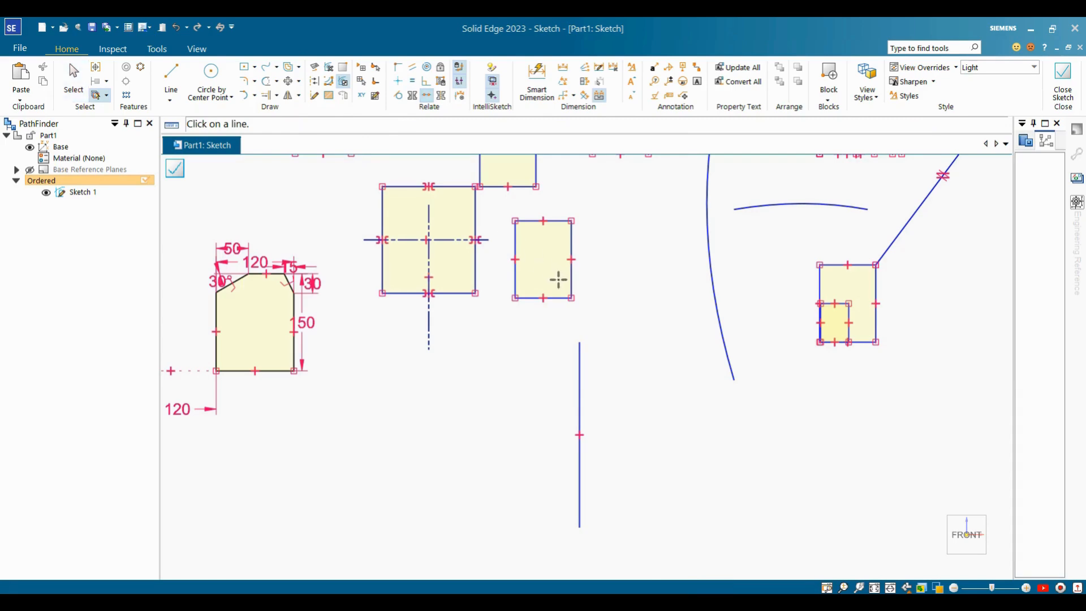
click(572, 281)
click(580, 347)
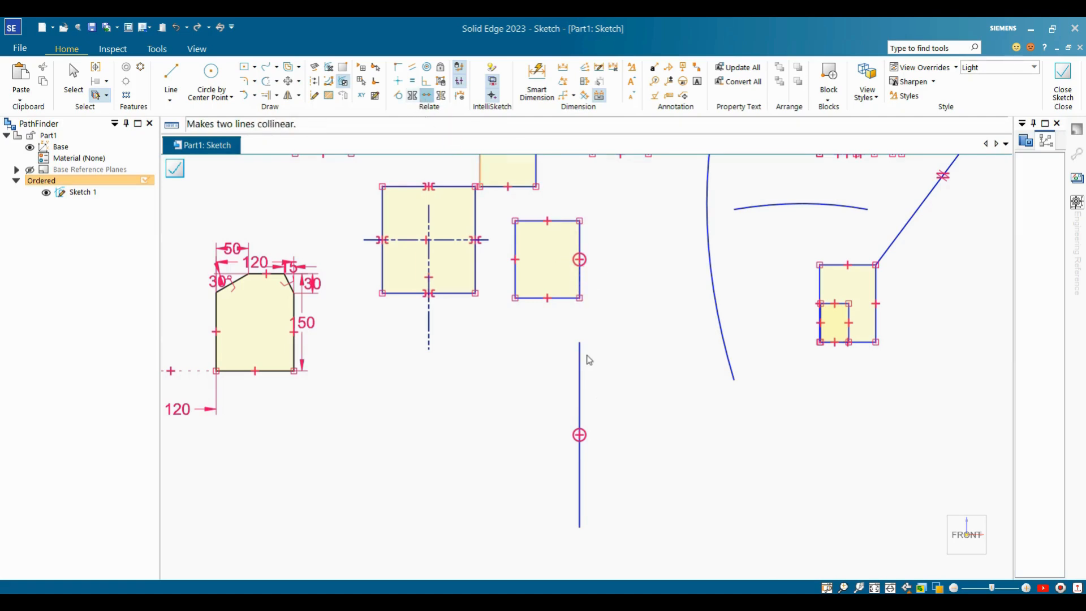
key(Escape)
Draw two slanted line segments and make them collinear.
click(173, 77)
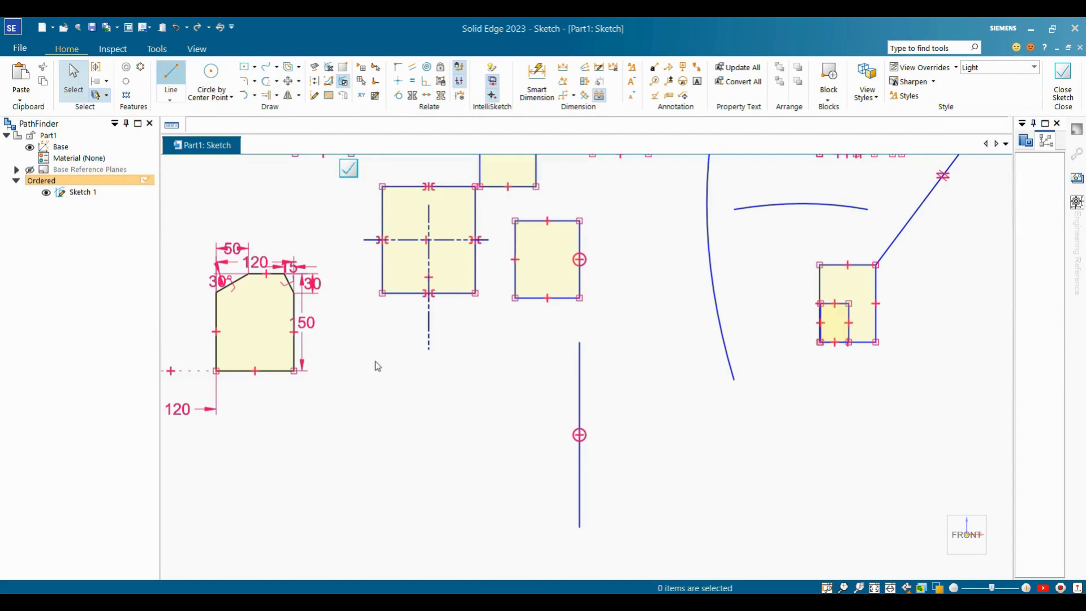
click(376, 361)
click(434, 446)
click(447, 465)
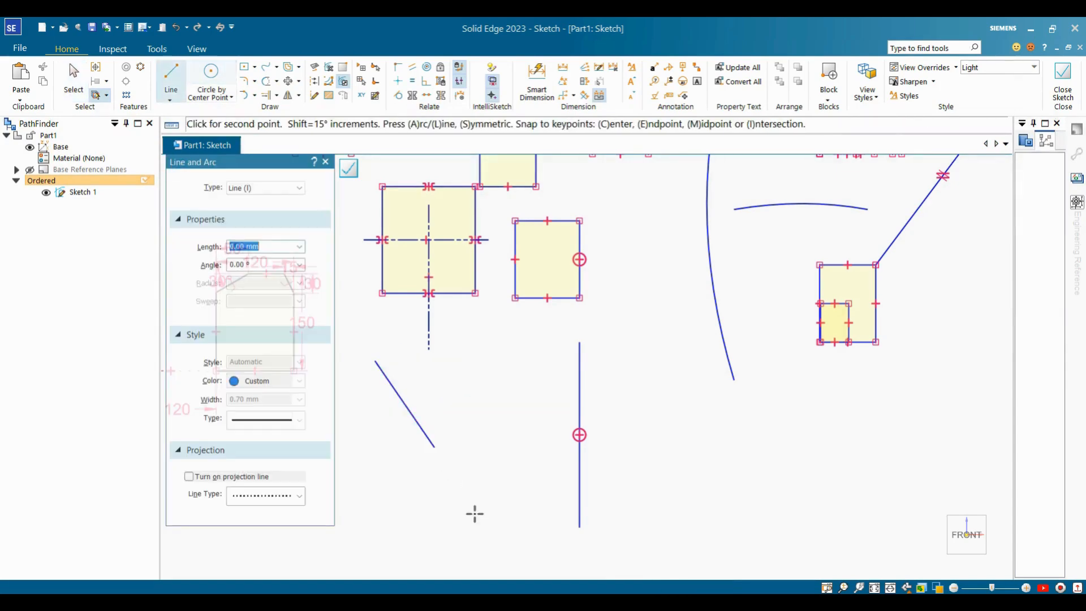
click(489, 538)
key(Escape)
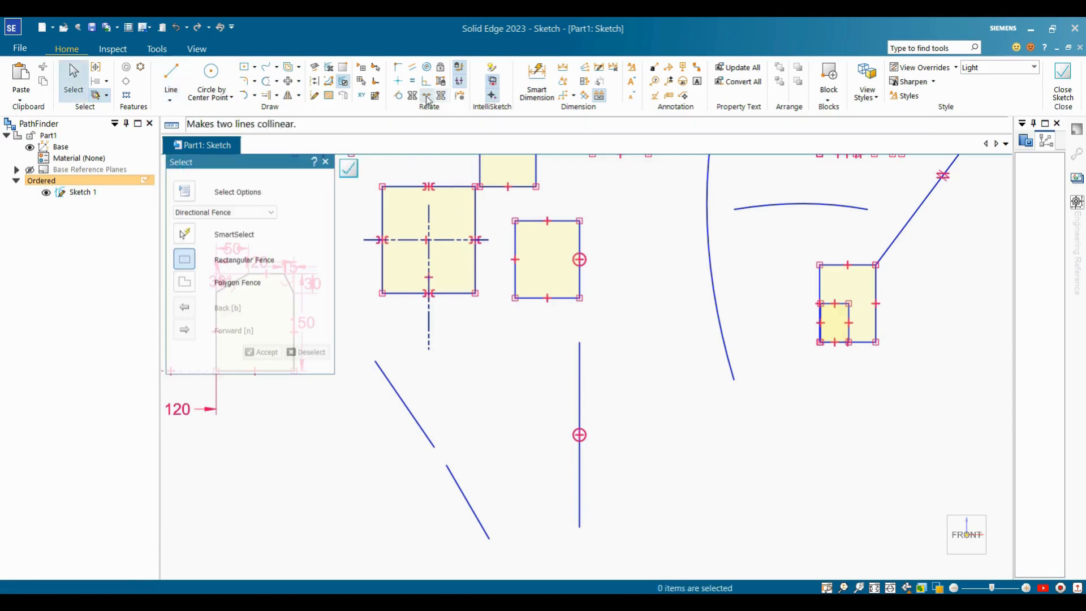
click(426, 96)
click(410, 416)
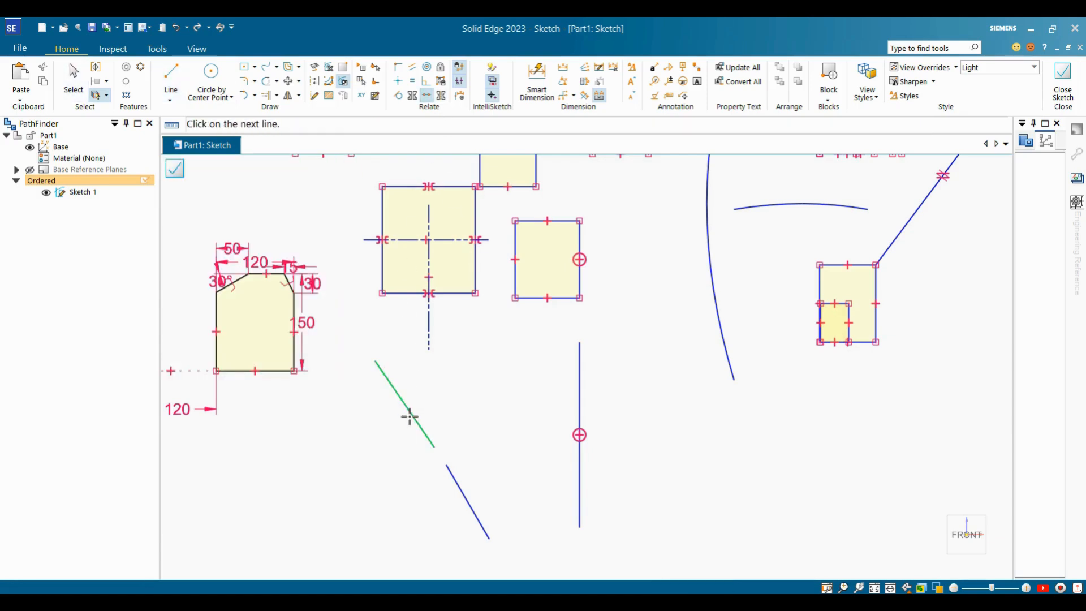
click(464, 497)
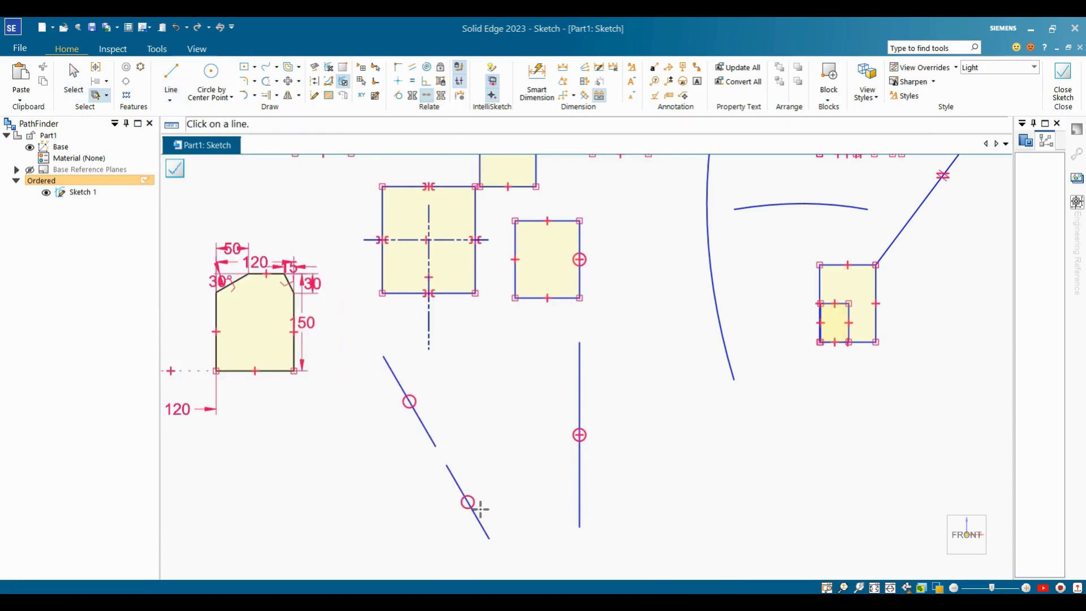
scroll(548, 446, down, 3)
scroll(485, 424, up, 3)
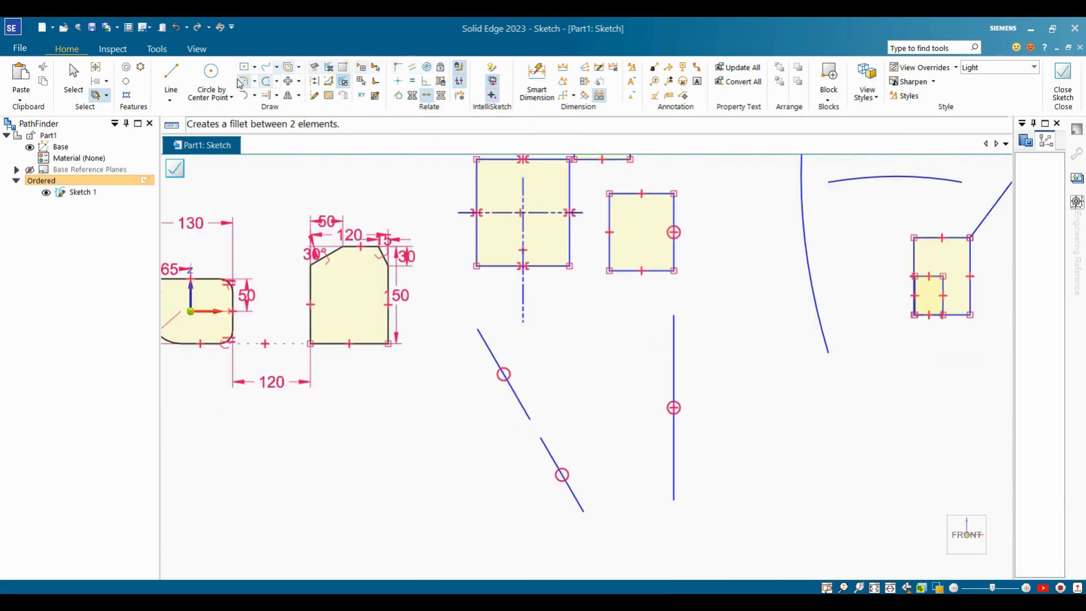
Draw a second circle by centre point and make the two circles concentric.
click(210, 75)
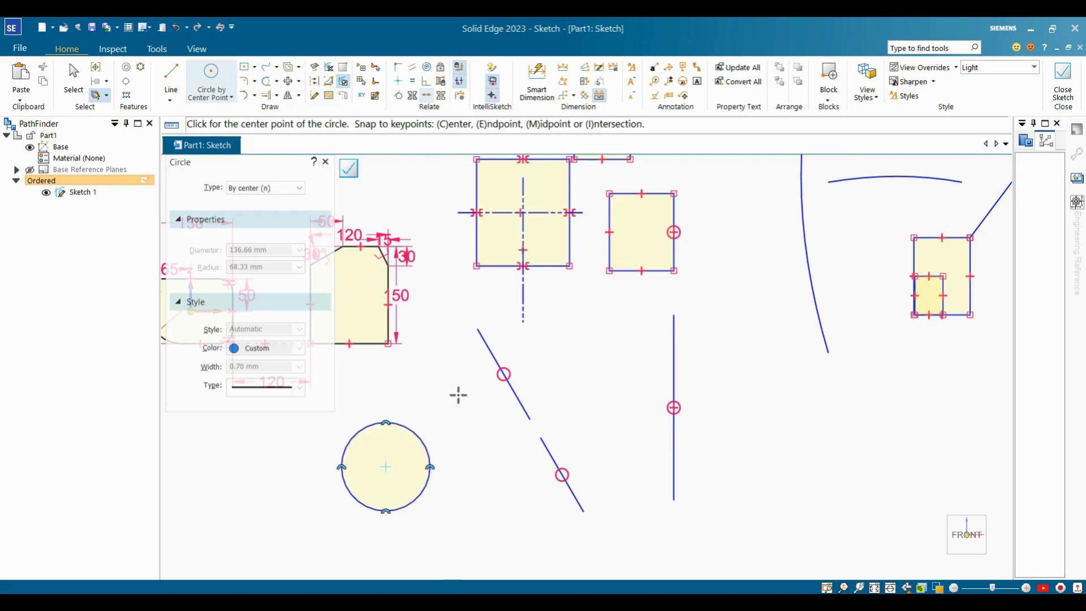
click(417, 476)
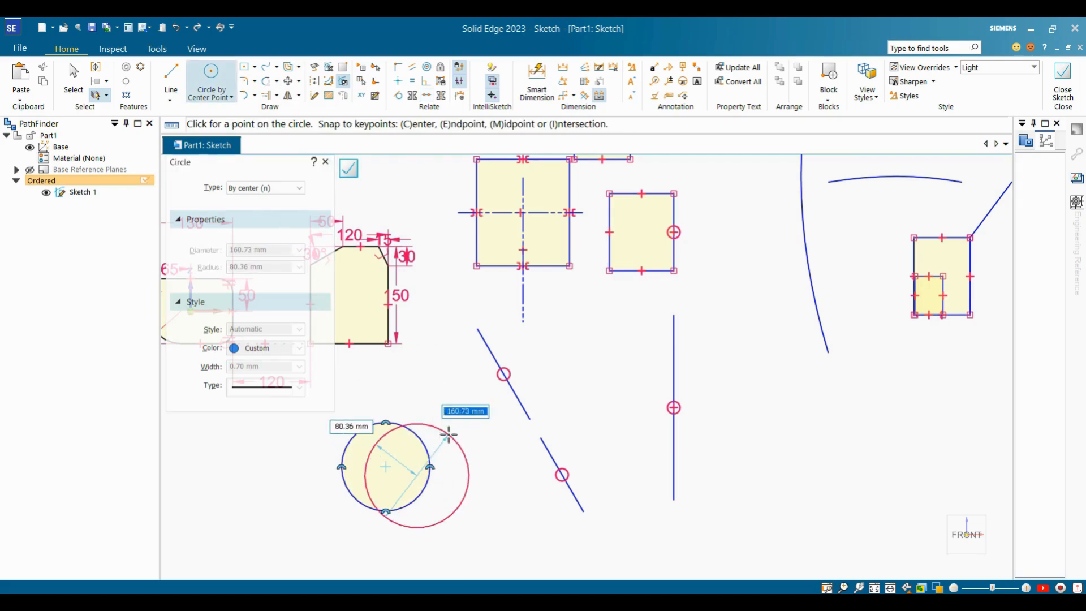
click(454, 438)
key(Escape)
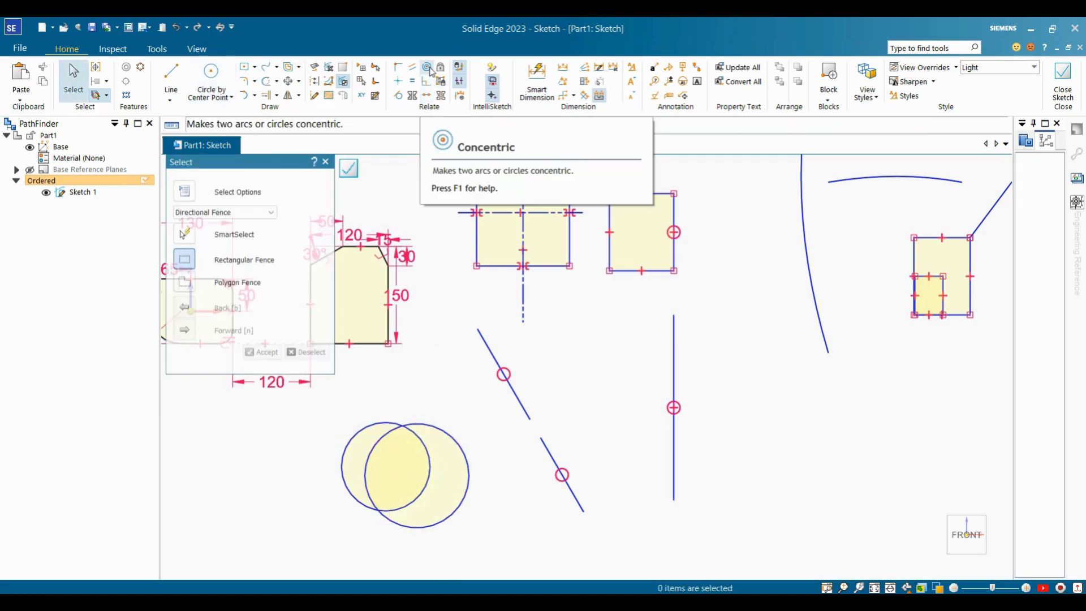
click(428, 69)
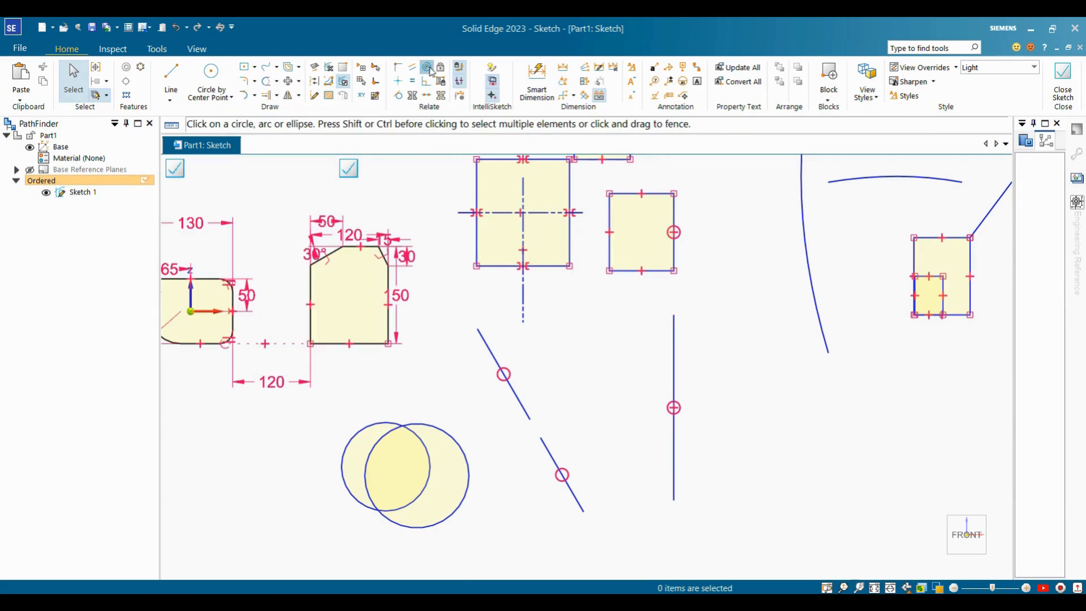
click(368, 423)
click(424, 424)
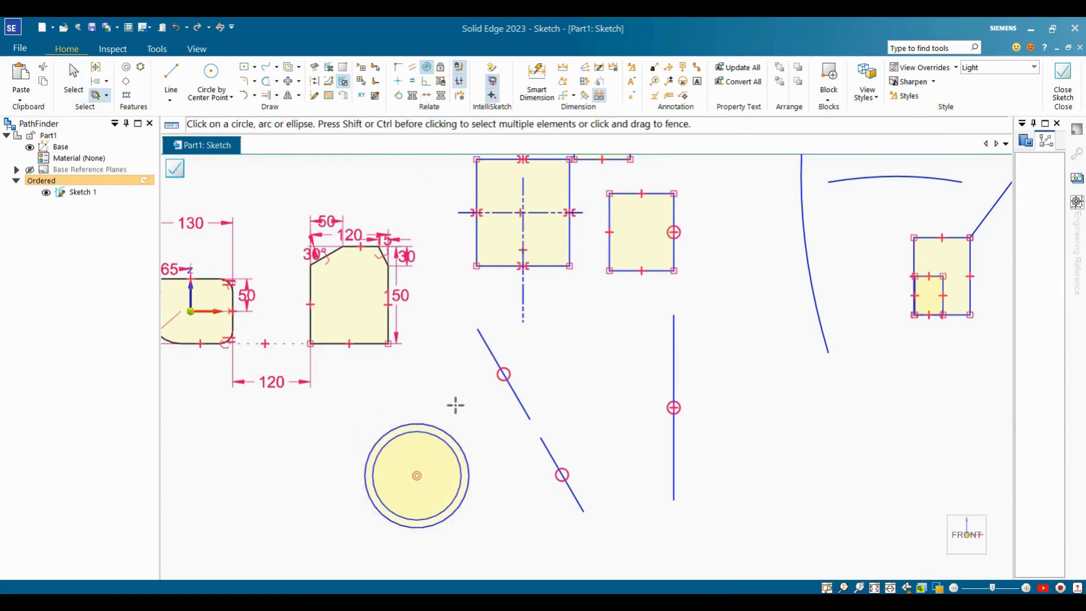
key(Escape)
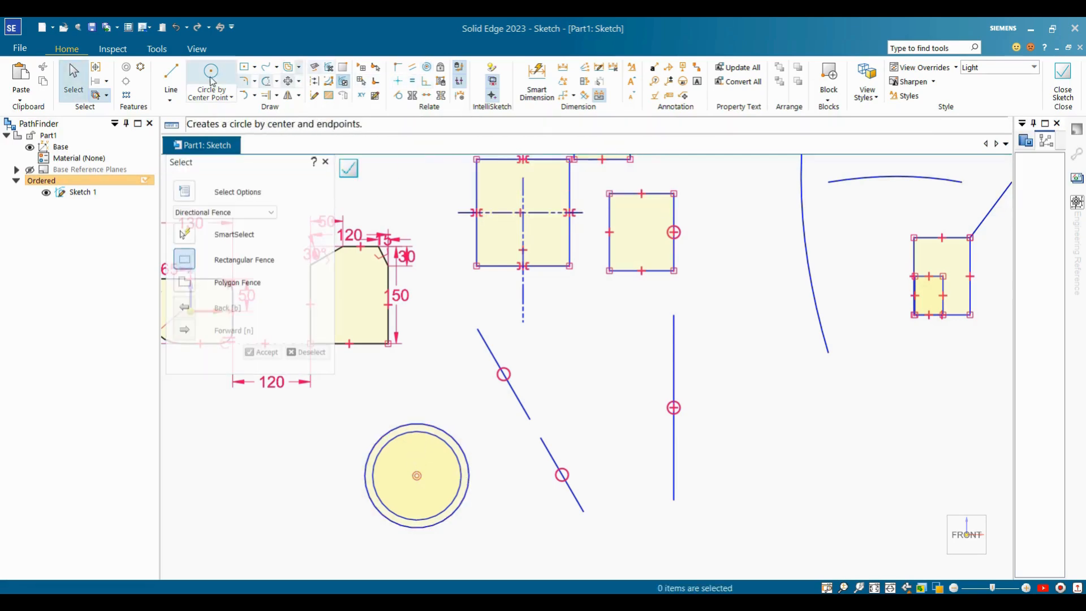
Draw a new slanted line beside the rectangle's collinear edge.
click(171, 76)
click(574, 337)
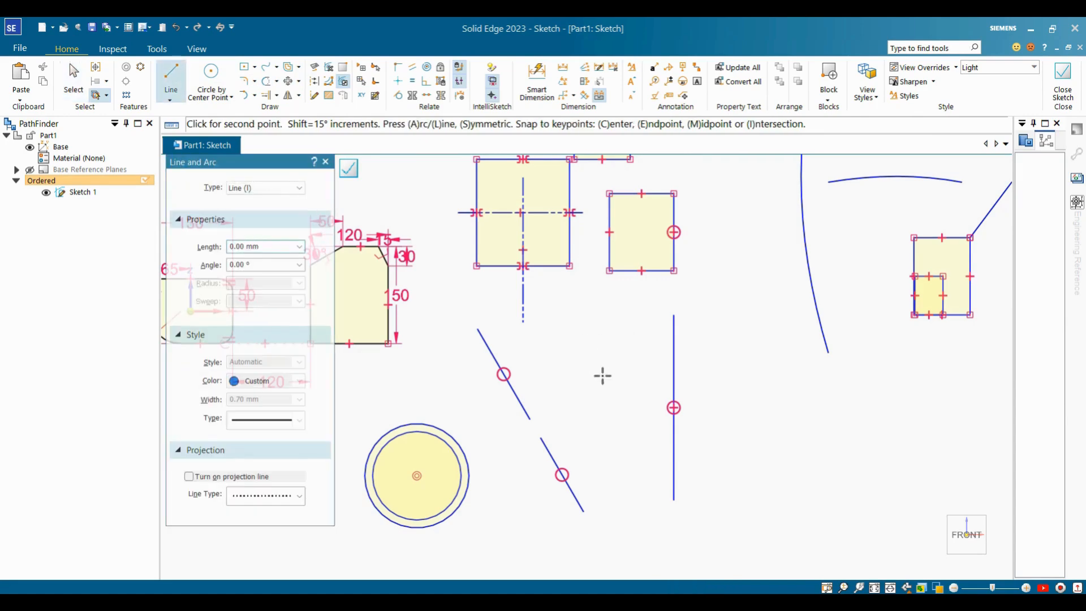
click(620, 430)
key(Escape)
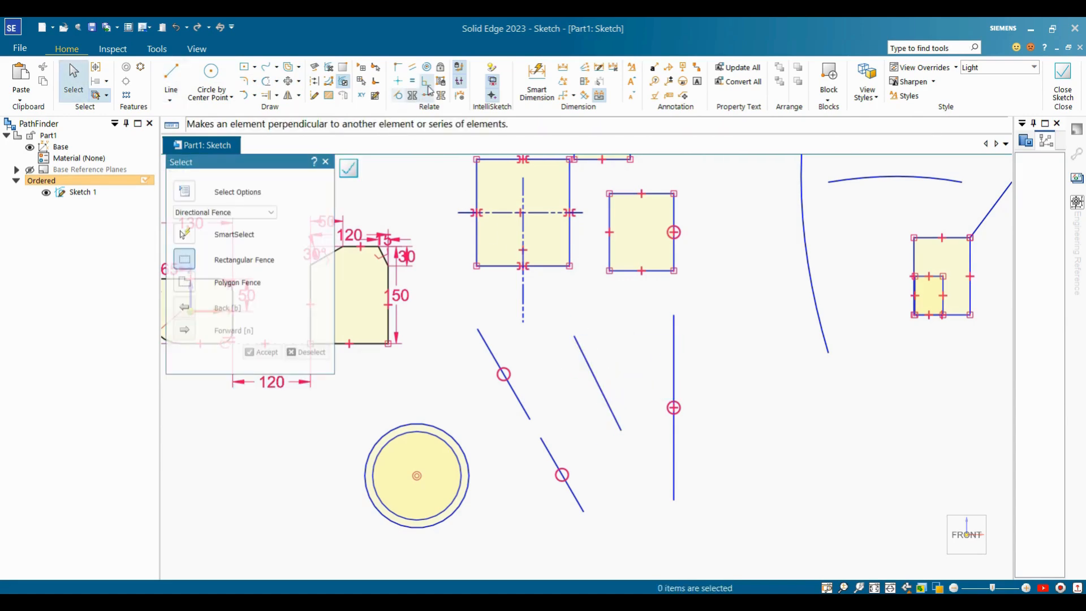
Make the short new line perpendicular to the rectangle's right edge, turning it horizontal.
click(426, 81)
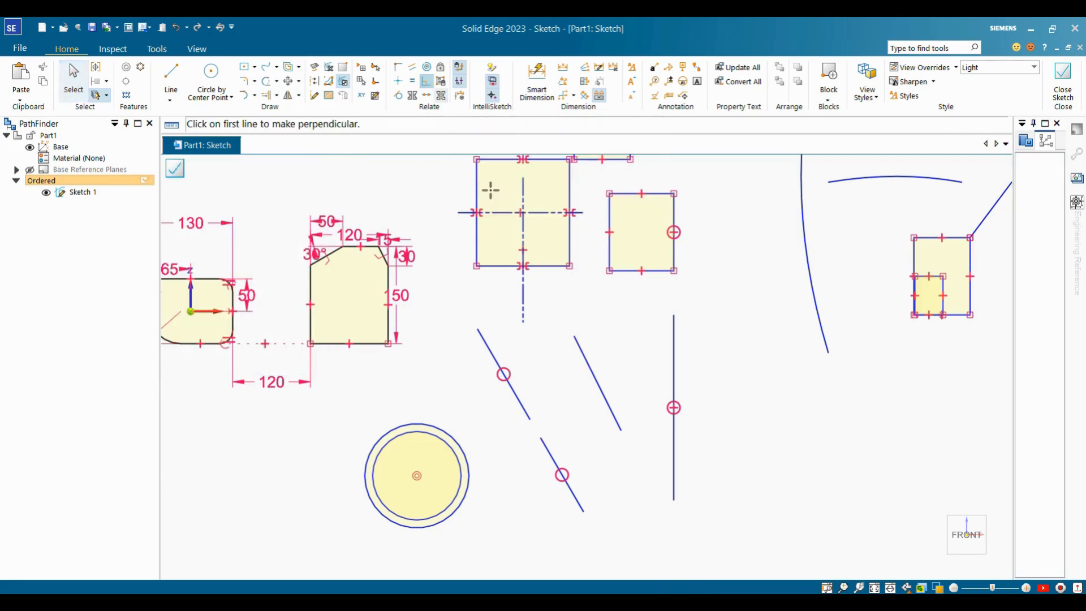
click(569, 229)
click(581, 351)
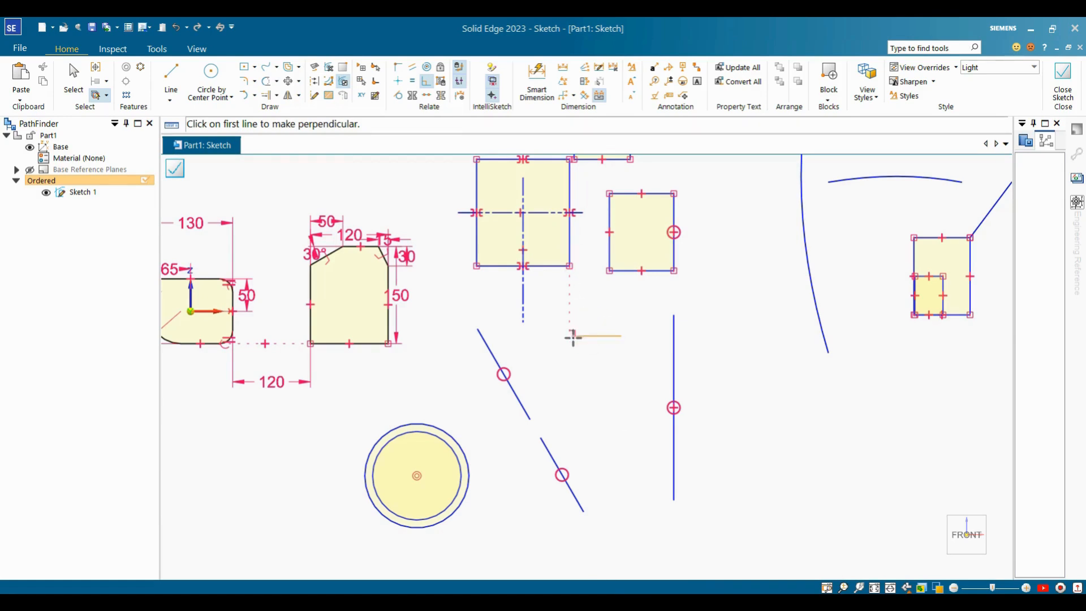
key(Escape)
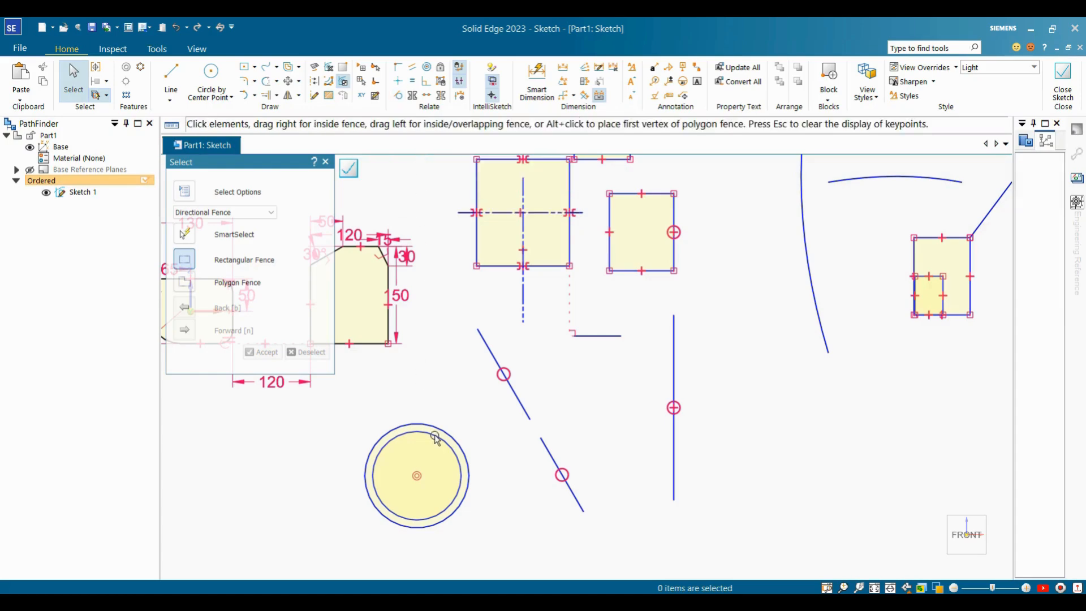
Make the outer concentric circle tangent to the slanted line, enlarging it.
click(398, 96)
click(434, 427)
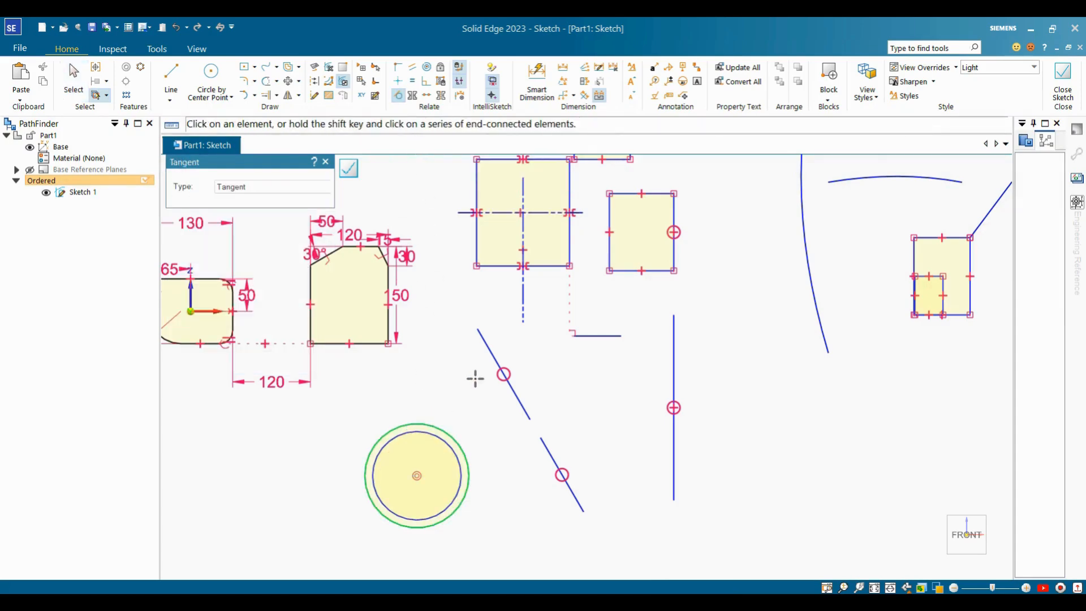
click(486, 341)
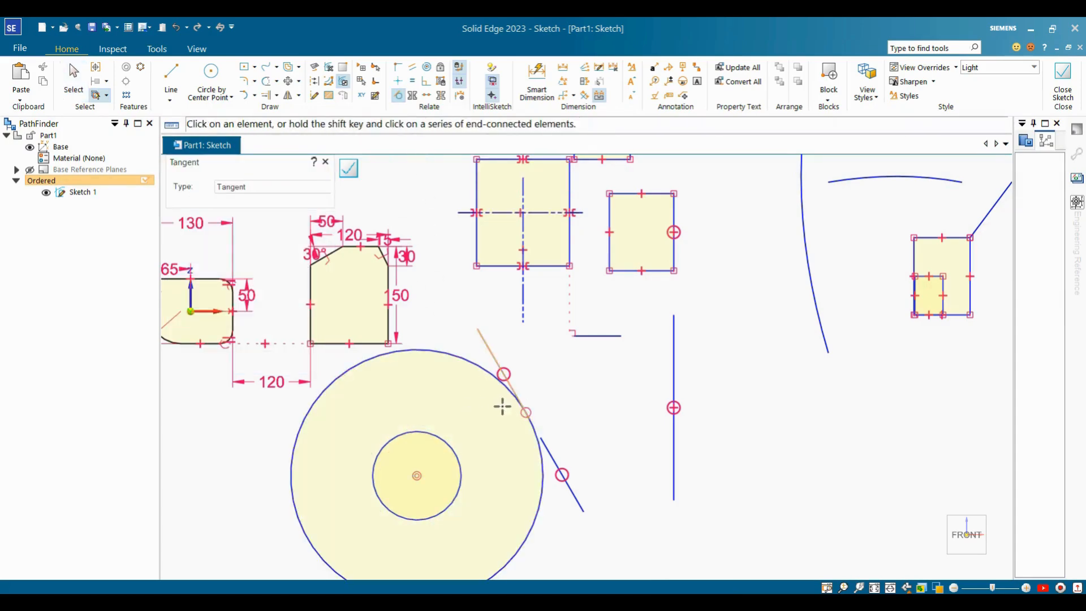
key(Escape)
scroll(550, 386, down, 2)
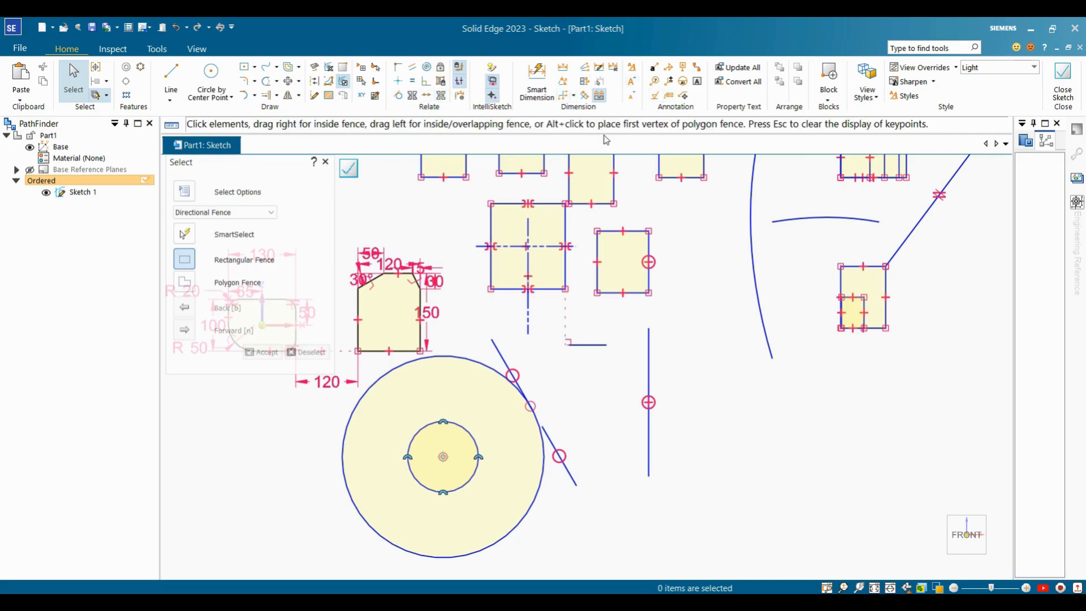
Uncheck Midpoint on the IntelliSketch Options Relationships tab and confirm with OK.
click(492, 68)
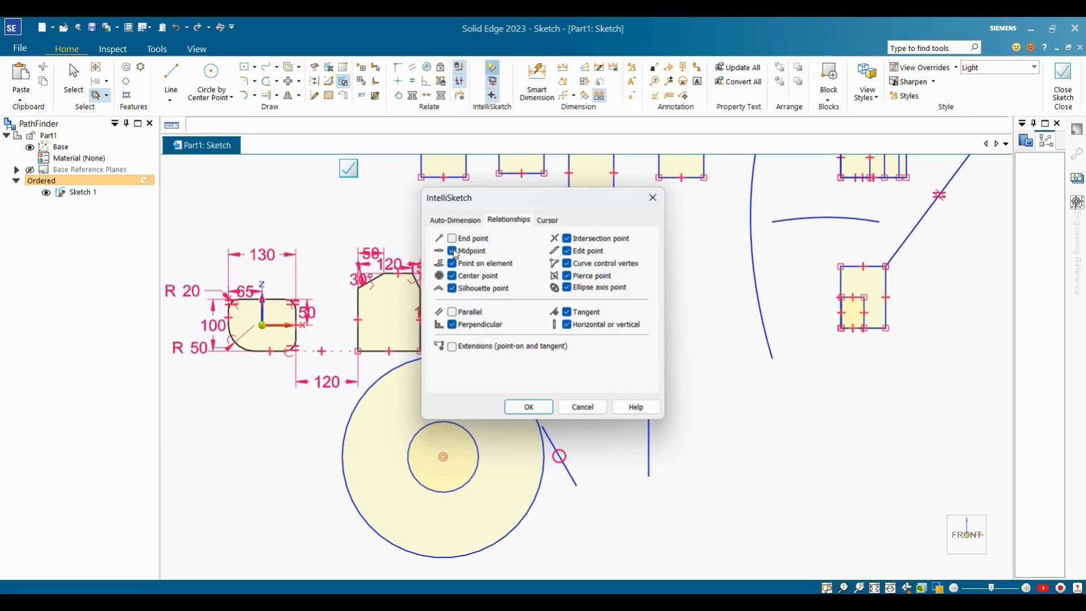
click(453, 251)
click(528, 407)
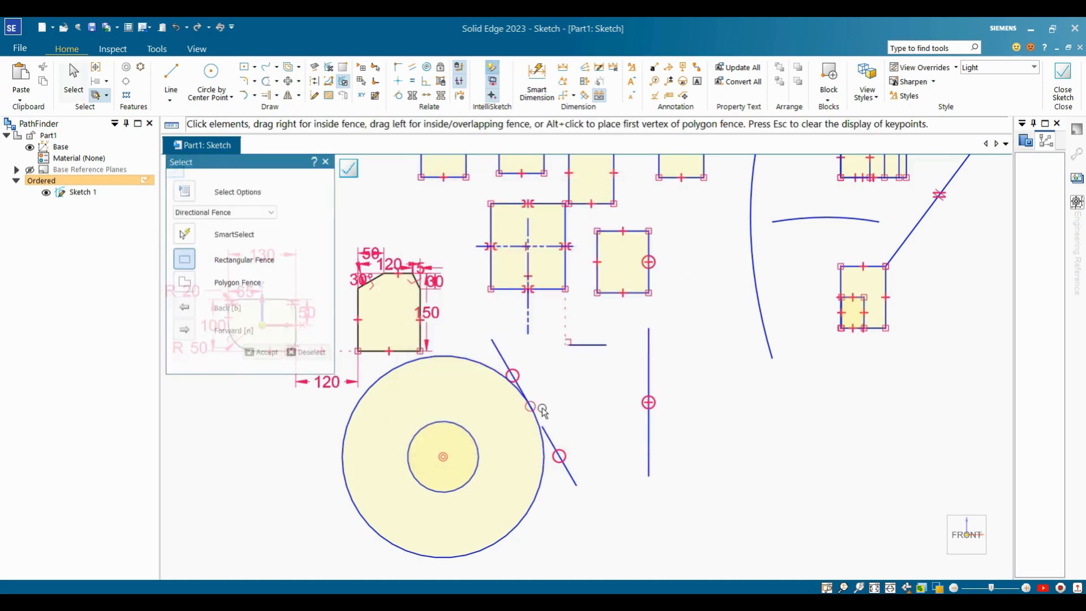
Start the Line command with L and zoom in on the dash-dot circle and line.
scroll(538, 412, up, 1)
key(l)
scroll(560, 339, down, 2)
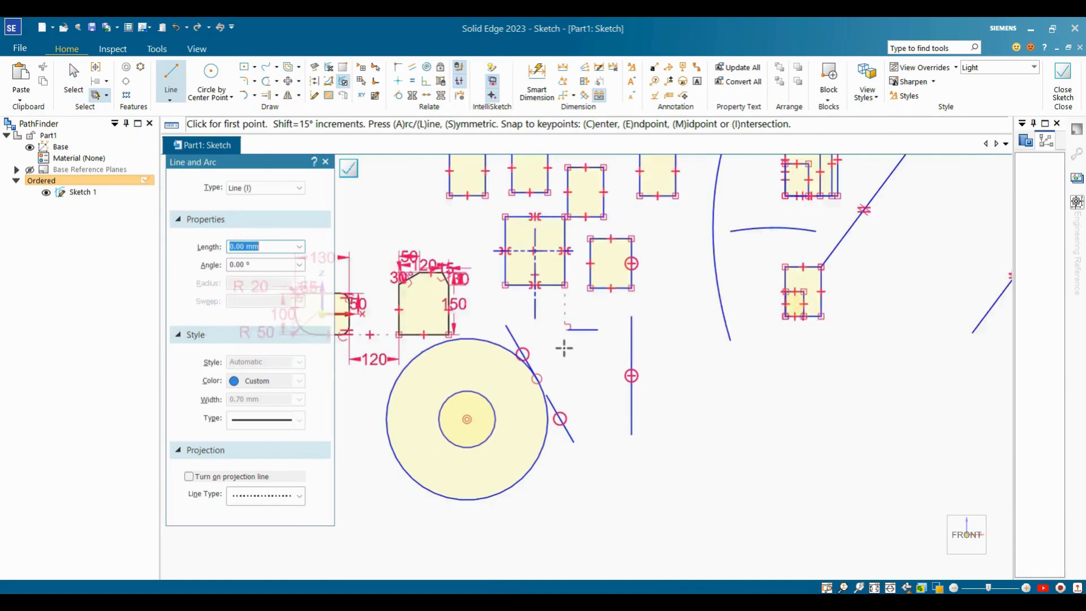
scroll(510, 457, up, 2)
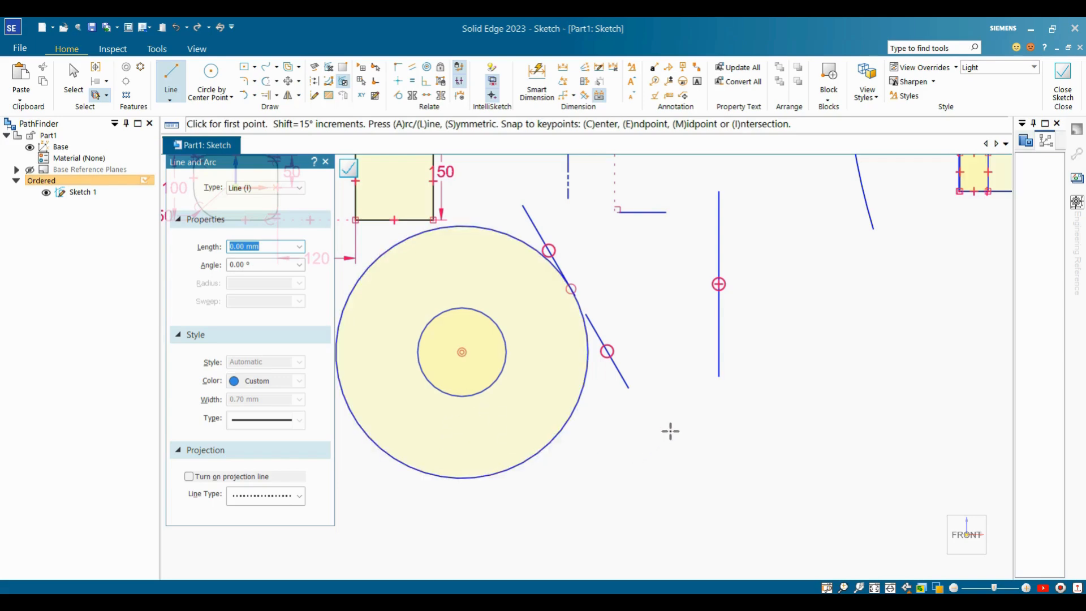
scroll(669, 431, down, 4)
scroll(659, 263, up, 6)
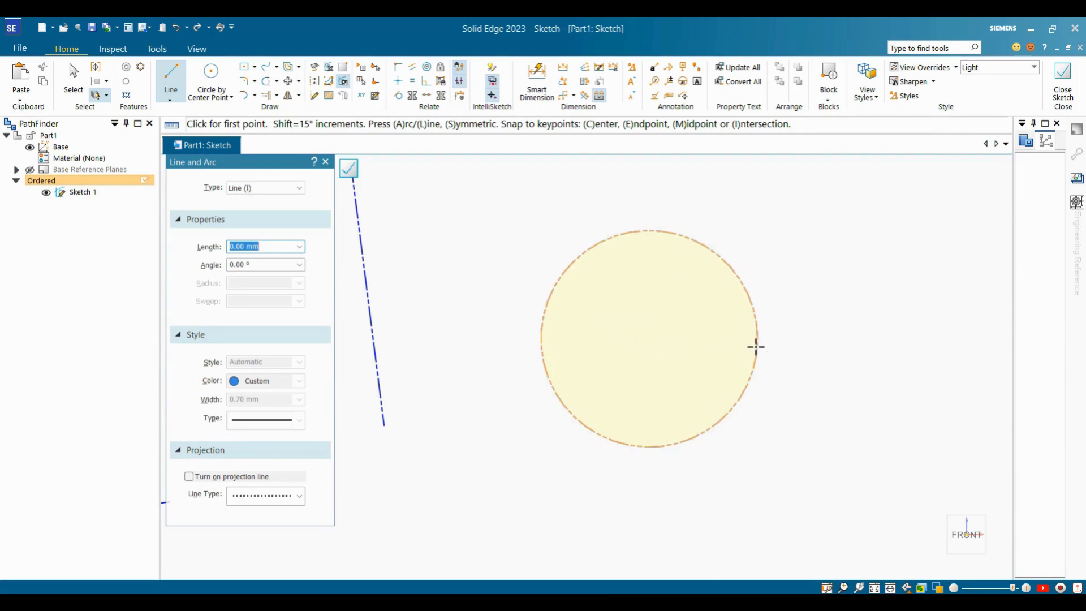
scroll(654, 352, down, 3)
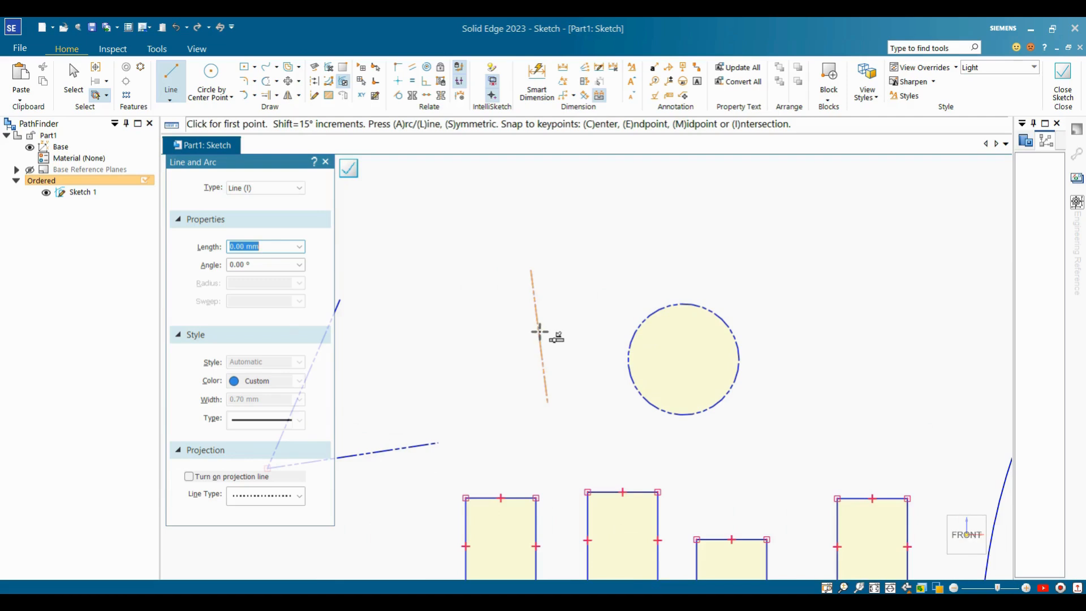
scroll(539, 333, up, 3)
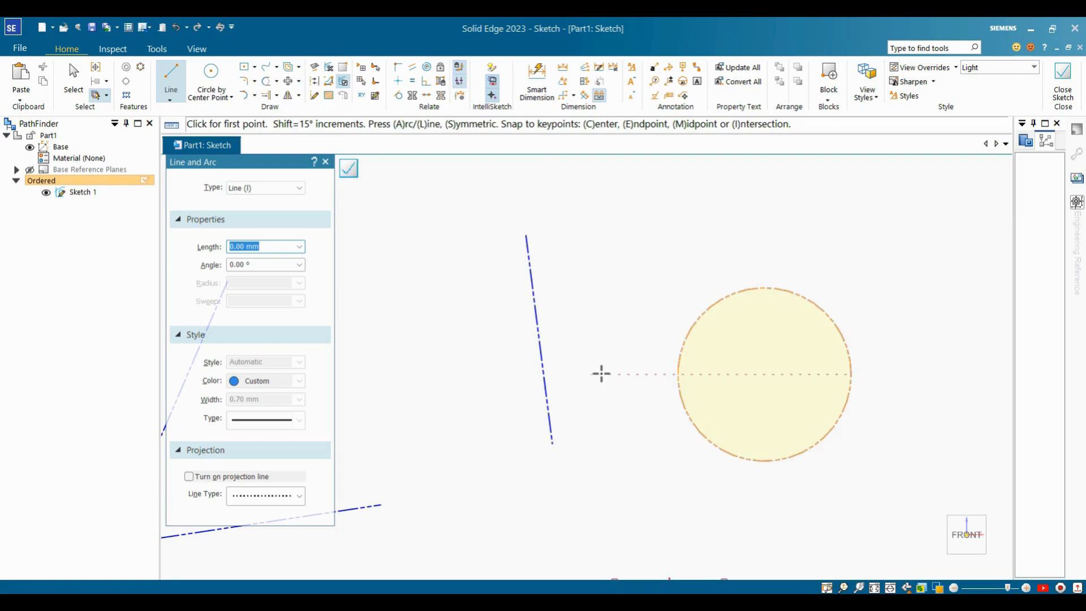
scroll(609, 373, down, 3)
scroll(610, 372, up, 3)
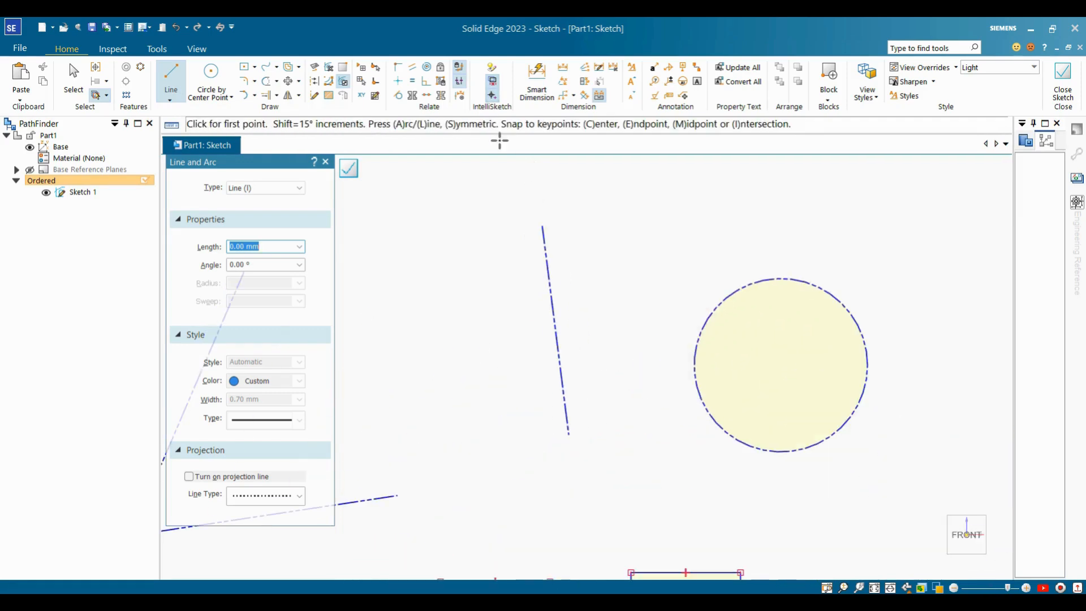
Turn Midpoint and Center point snapping back on in IntelliSketch Options.
click(493, 70)
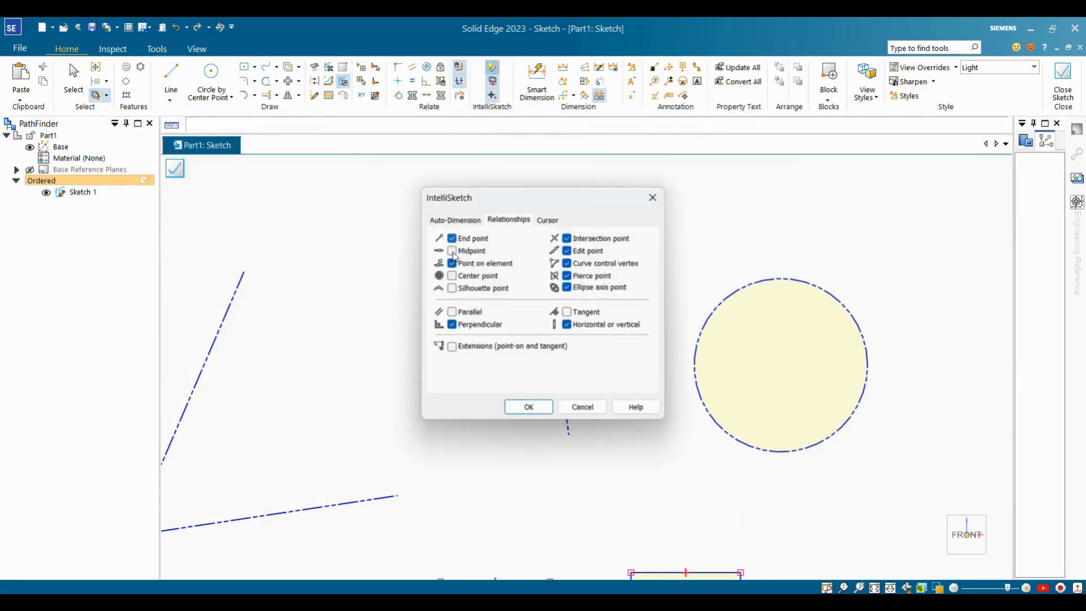
click(452, 251)
click(452, 275)
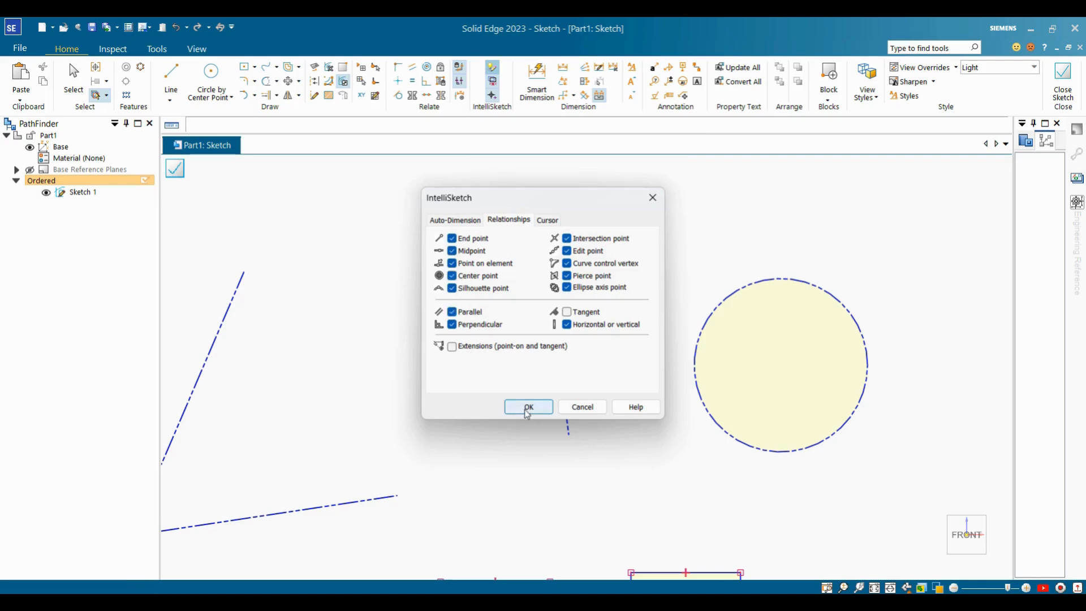
click(526, 406)
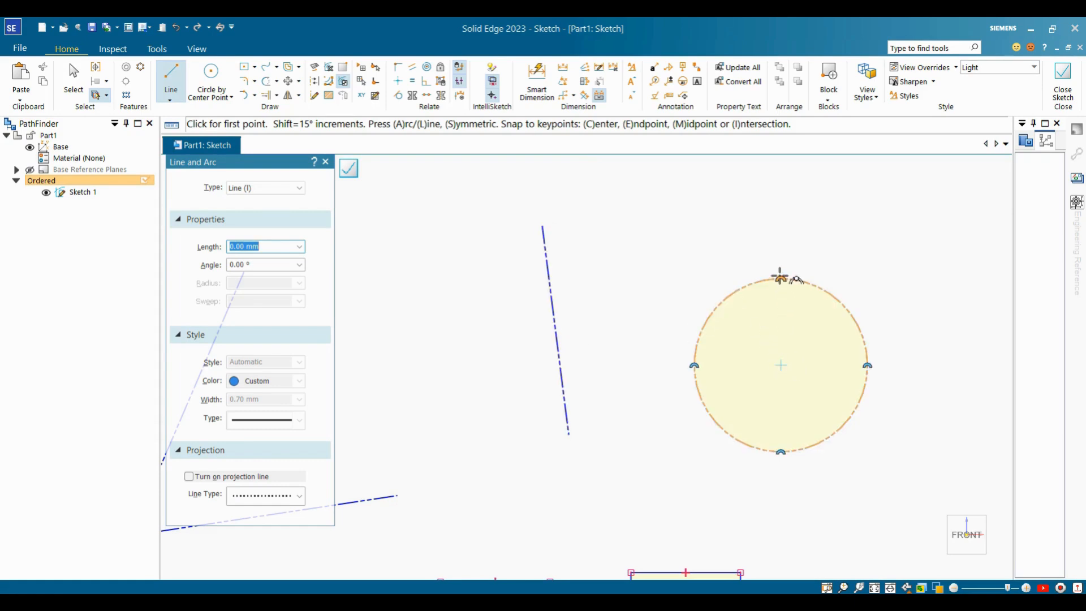
Confirm the remaining IntelliSketch relationships, including Tangent, then place a new line's first point.
click(491, 67)
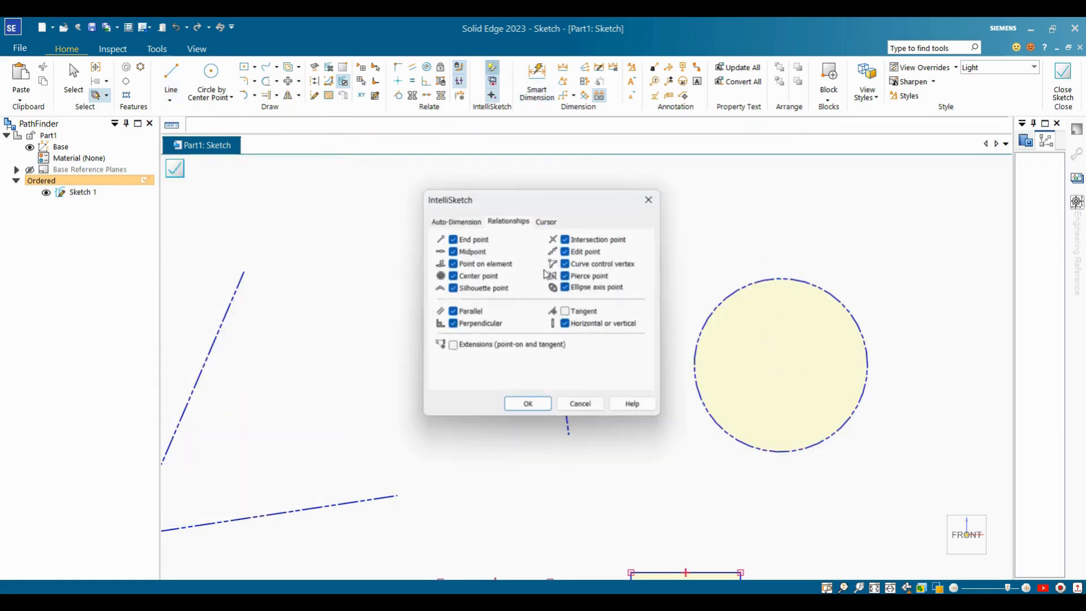
click(527, 406)
scroll(634, 301, down, 3)
scroll(633, 301, down, 2)
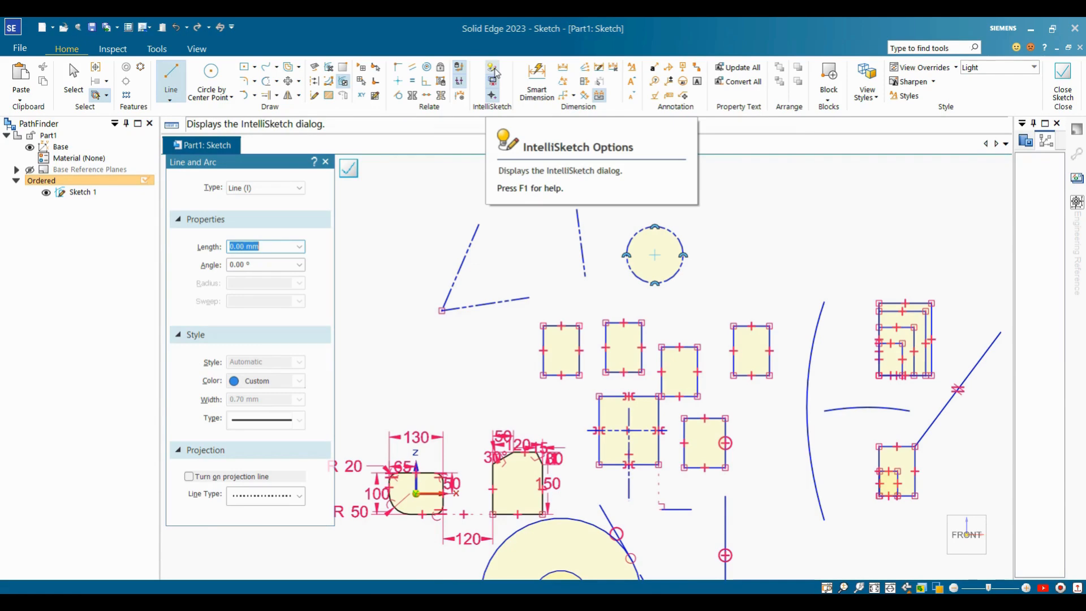
click(494, 71)
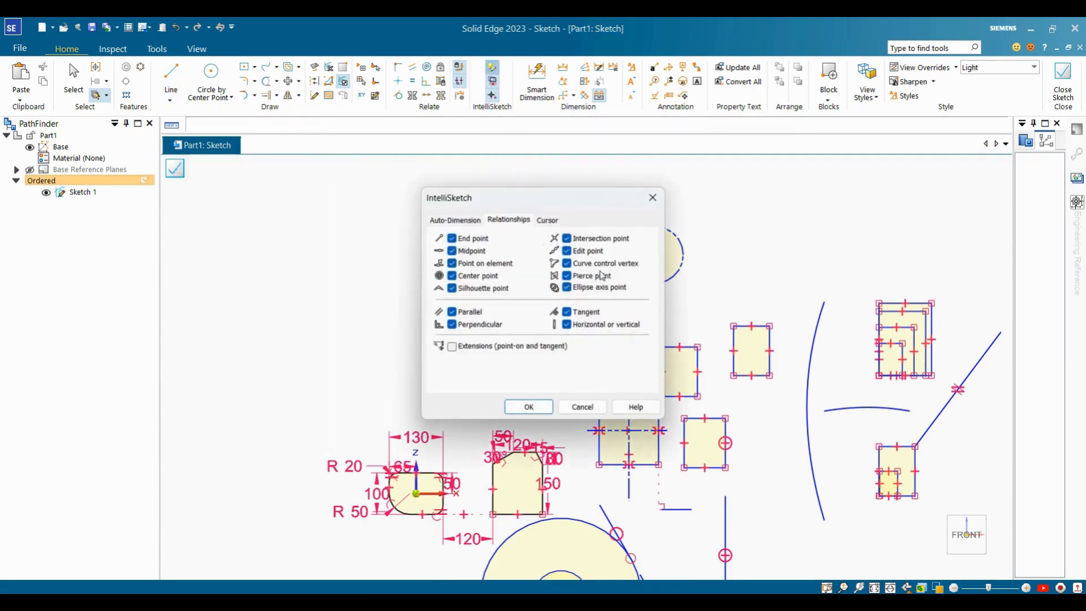
click(536, 410)
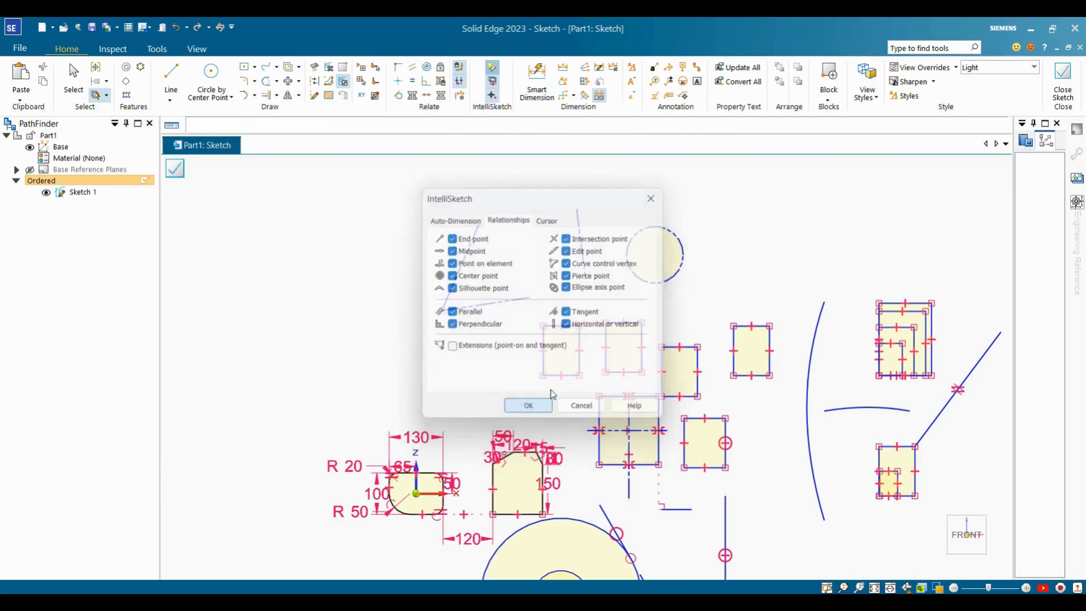
click(650, 182)
scroll(653, 195, down, 2)
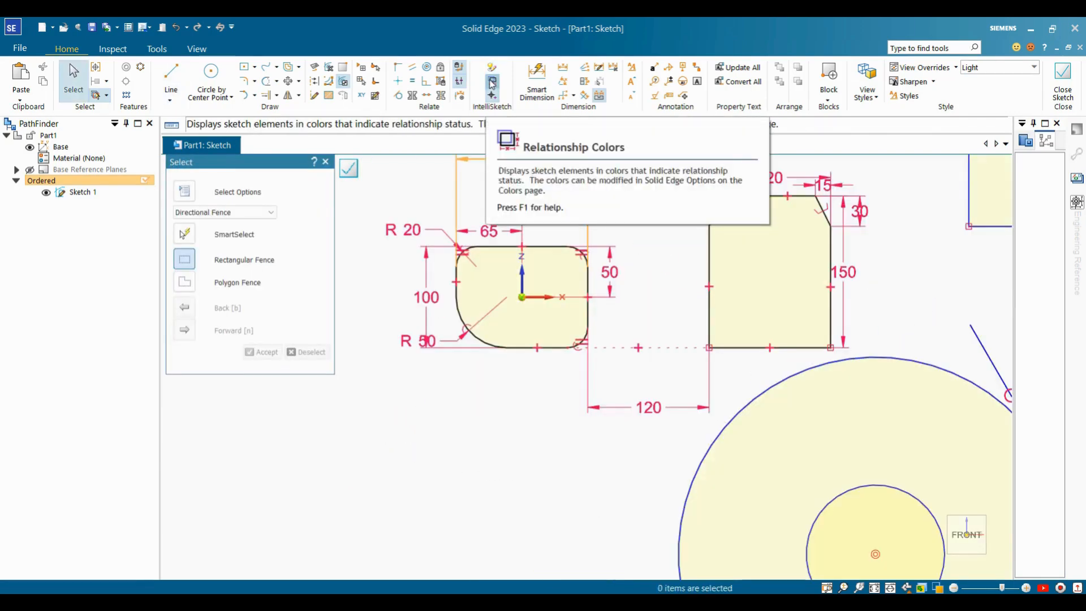
Turn on Relationship Colors so elements show constraint status, then zoom out to review the sketch.
click(492, 84)
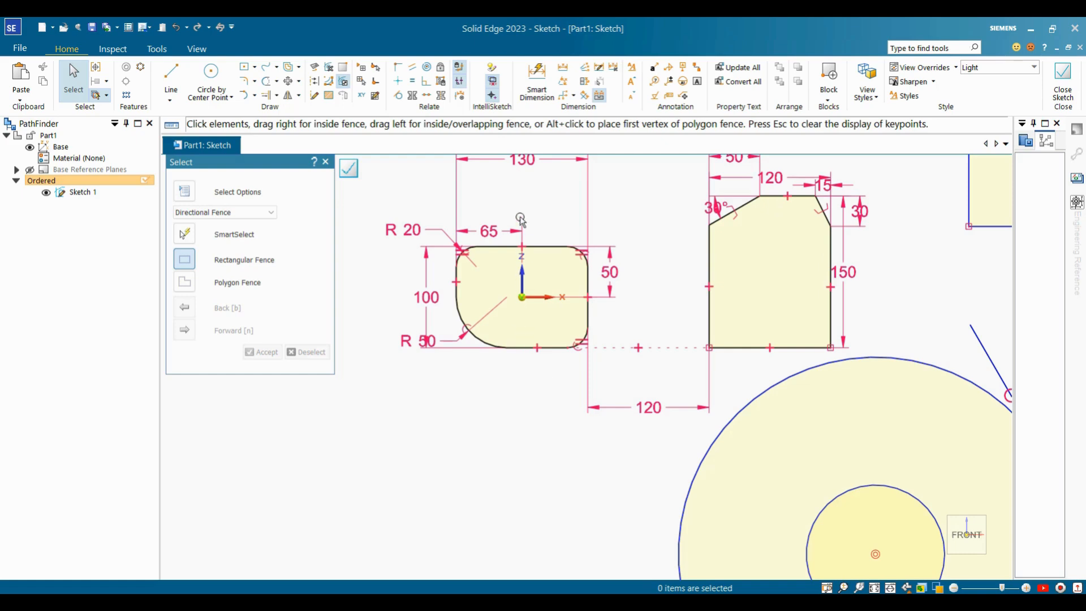
click(493, 83)
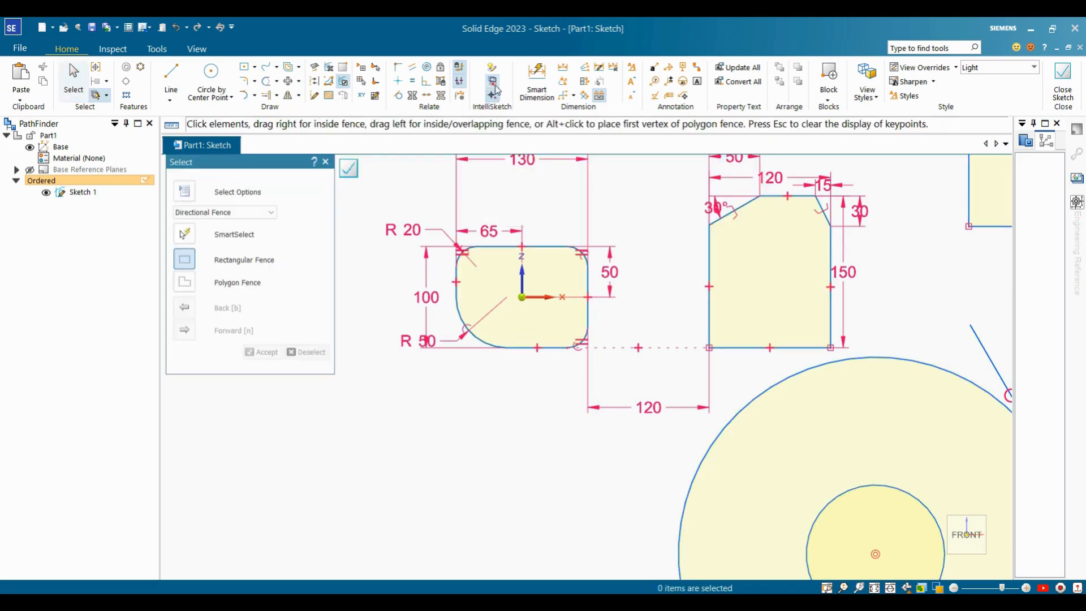
scroll(585, 441, down, 1)
scroll(585, 441, down, 2)
scroll(610, 418, up, 2)
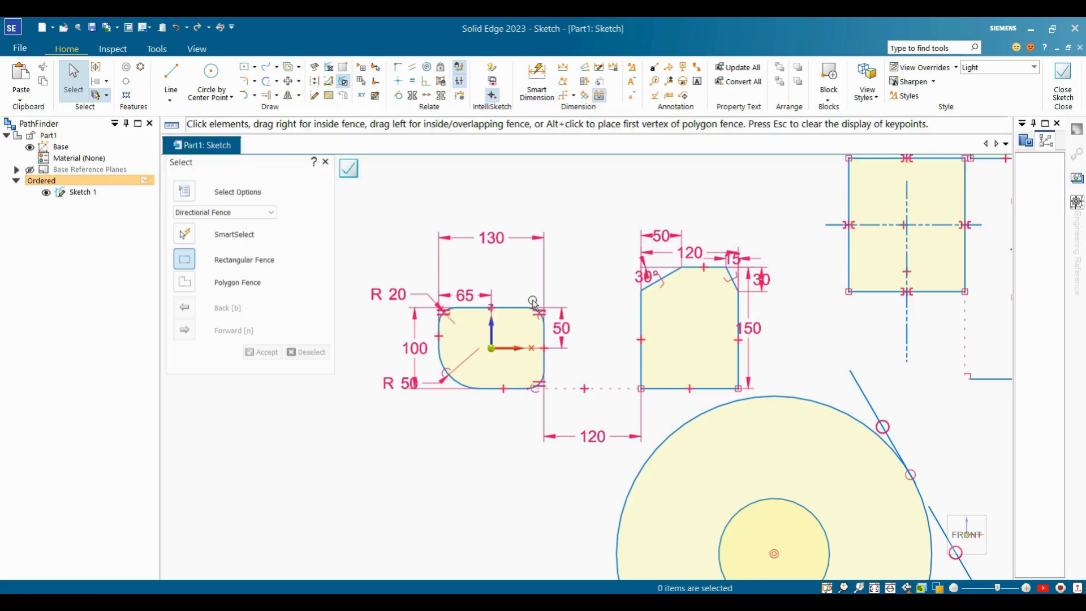
click(494, 85)
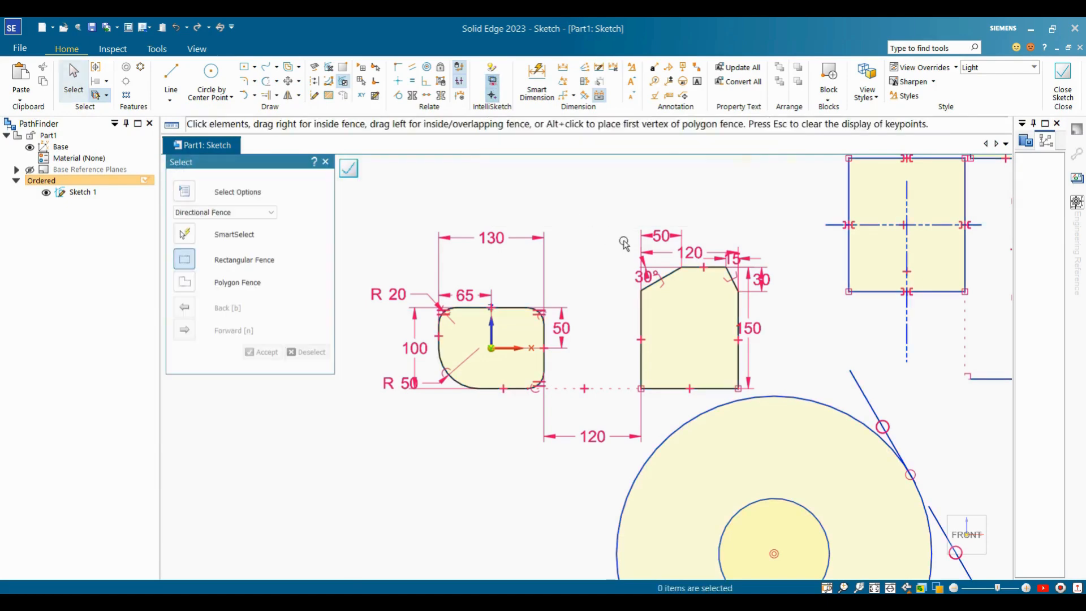
scroll(554, 282, down, 1)
scroll(618, 230, down, 5)
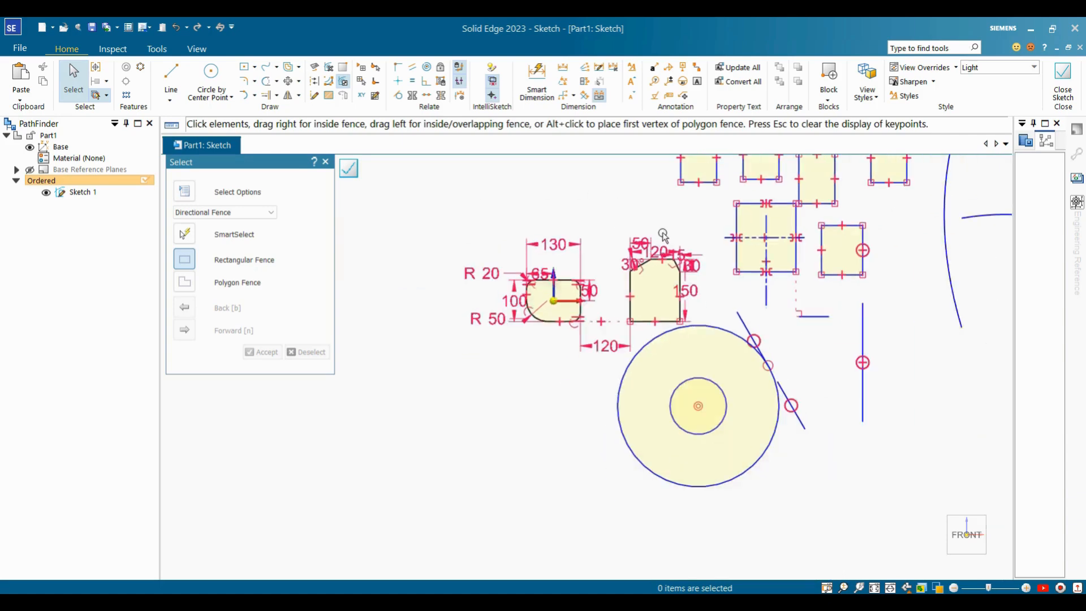
scroll(851, 268, up, 4)
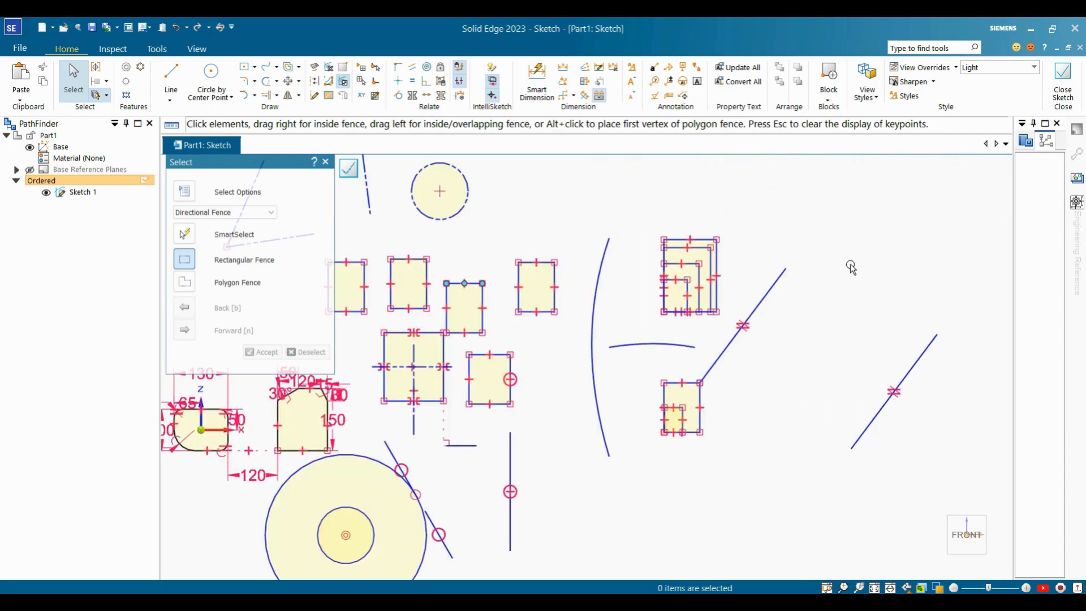